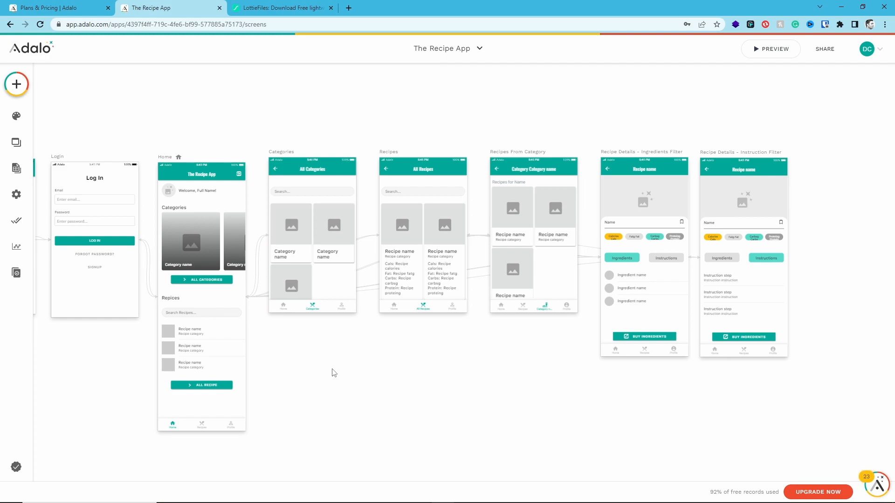
# Examine the Recipes screen's card list link and the layouts of both Recipe Details screens
pyautogui.moveTo(334, 374); pyautogui.dragTo(380, 342)
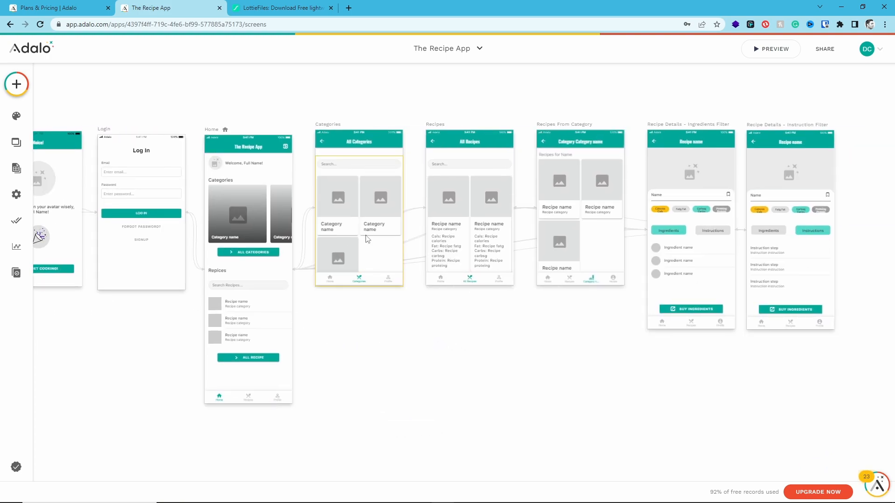
pyautogui.click(471, 243)
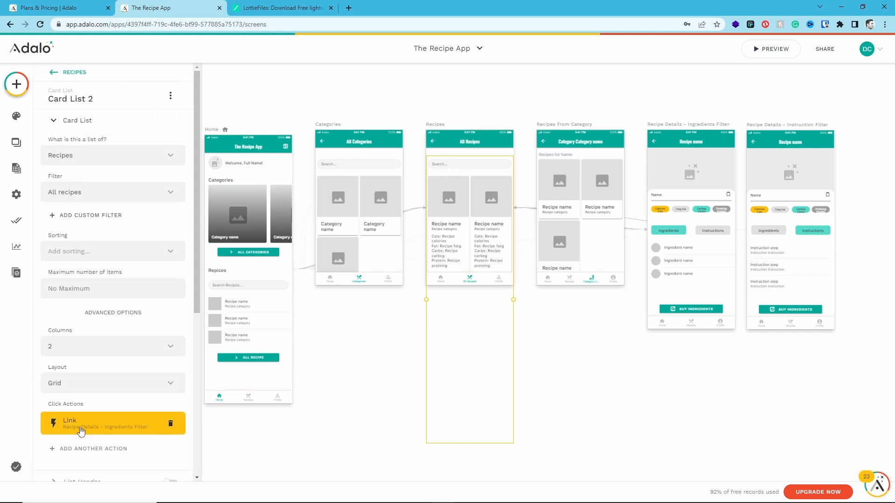
pyautogui.click(675, 105)
pyautogui.moveTo(656, 83); pyautogui.dragTo(801, 241)
pyautogui.click(855, 241)
pyautogui.hscroll(5, 830, 247)
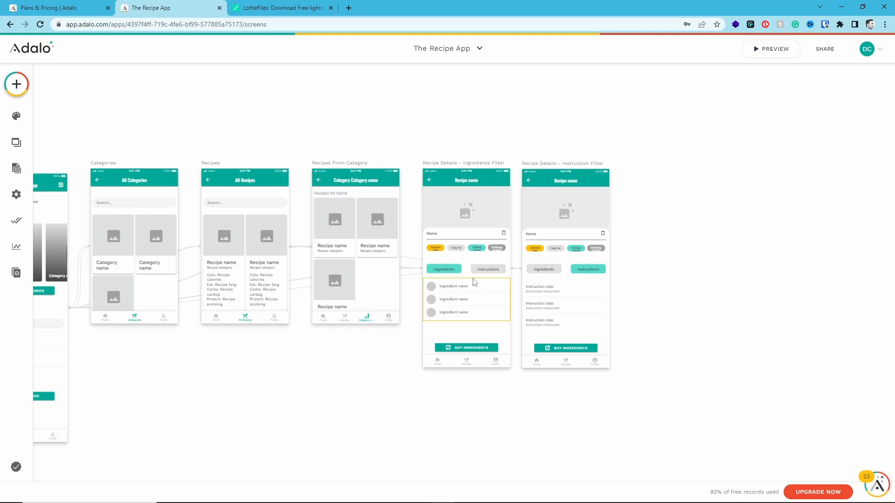
pyautogui.scroll(10, 468, 283)
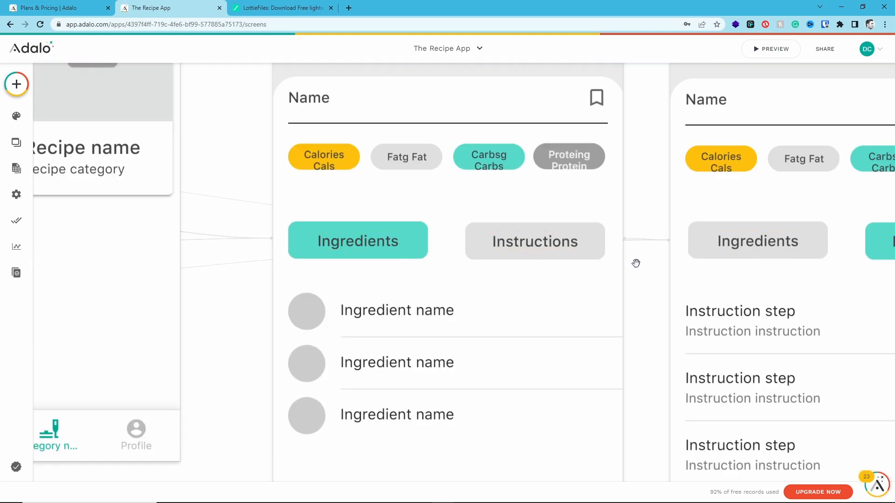
pyautogui.moveTo(638, 268); pyautogui.dragTo(457, 252)
pyautogui.scroll(-15, 457, 251)
pyautogui.scroll(15, 465, 253)
pyautogui.moveTo(557, 283); pyautogui.dragTo(757, 292)
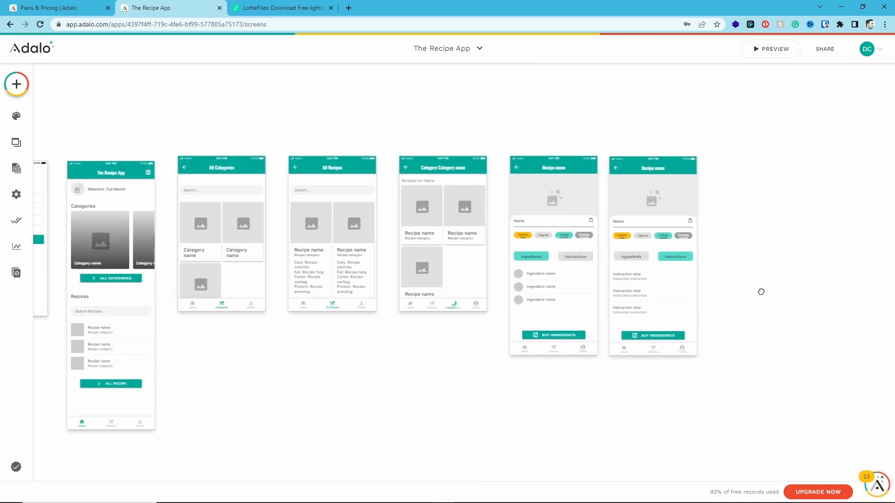
# Add a click action to the Recipes From Category card list that links to the Recipe Details - Ingredients Filter screen
pyautogui.click(432, 240)
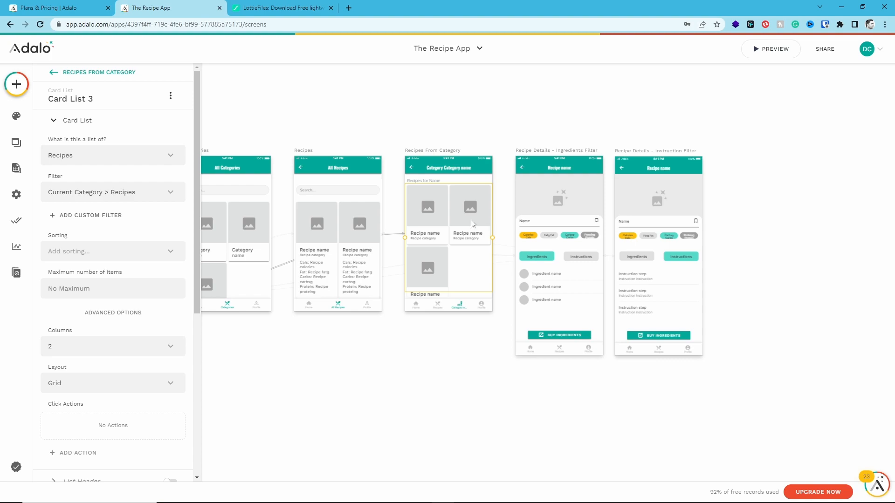
pyautogui.scroll(-2, 140, 317)
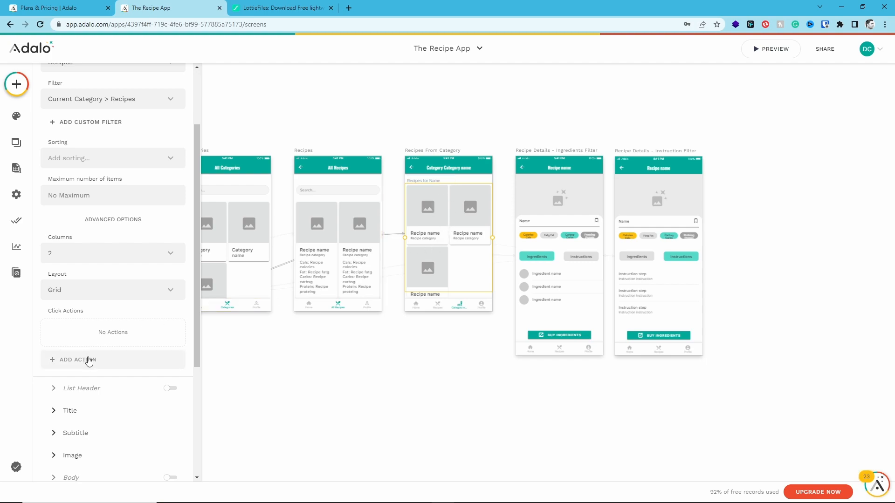
pyautogui.scroll(1, 85, 122)
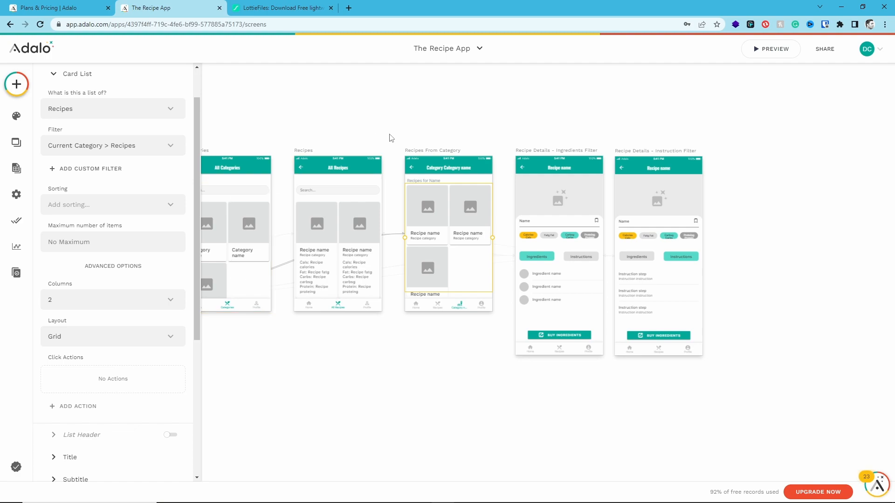
pyautogui.click(97, 405)
pyautogui.moveTo(120, 200)
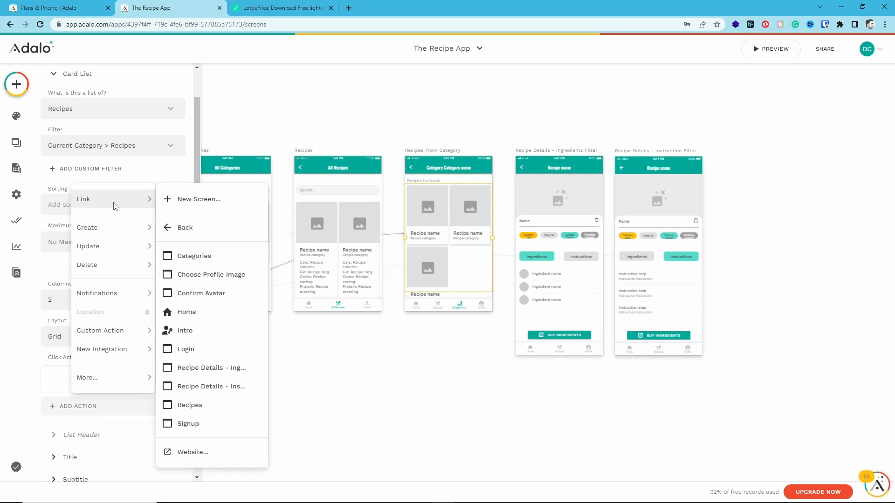
pyautogui.click(225, 369)
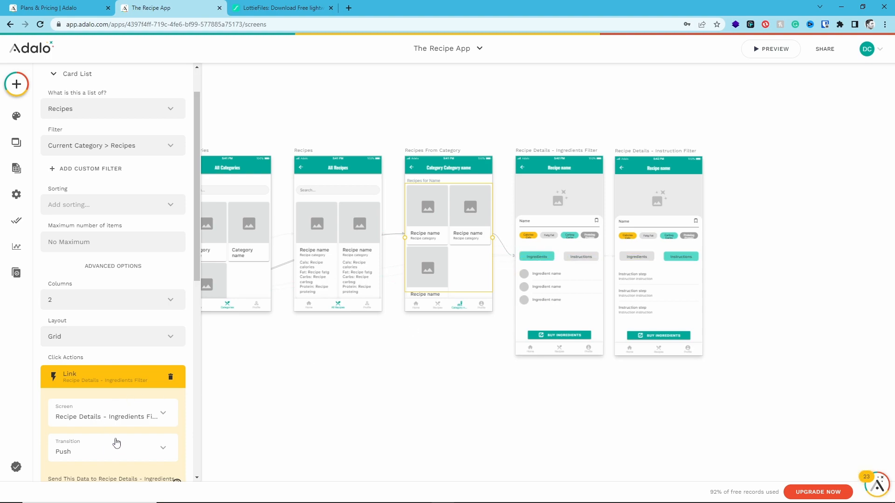
pyautogui.scroll(-1, 108, 447)
pyautogui.scroll(-1, 142, 368)
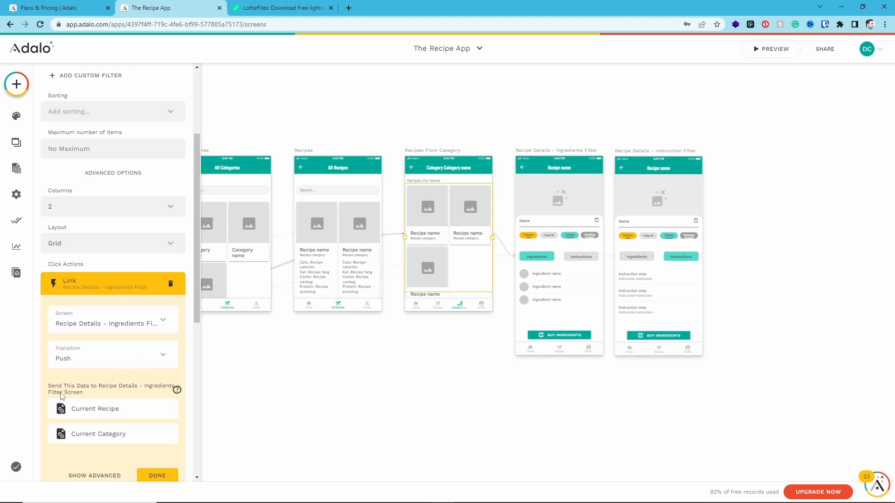
pyautogui.click(158, 475)
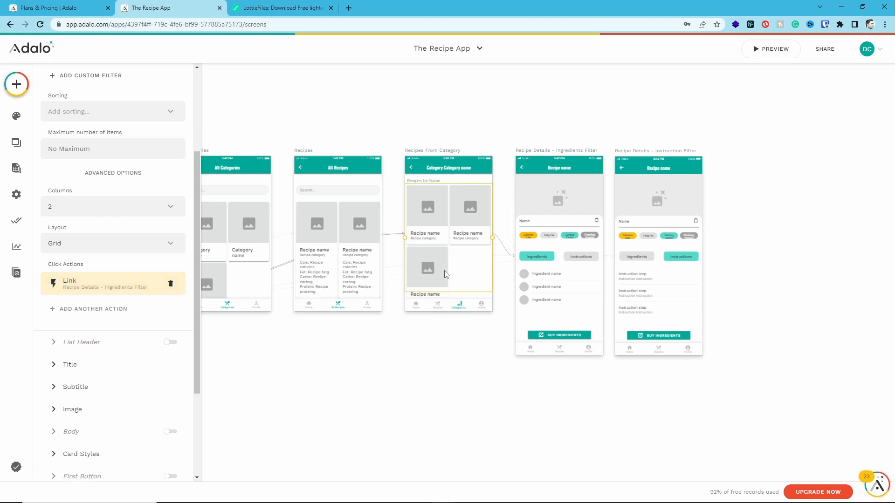
# Check the click actions of the Recipes card list, the Categories card list and the Home screen's horizontal category list
pyautogui.click(365, 343)
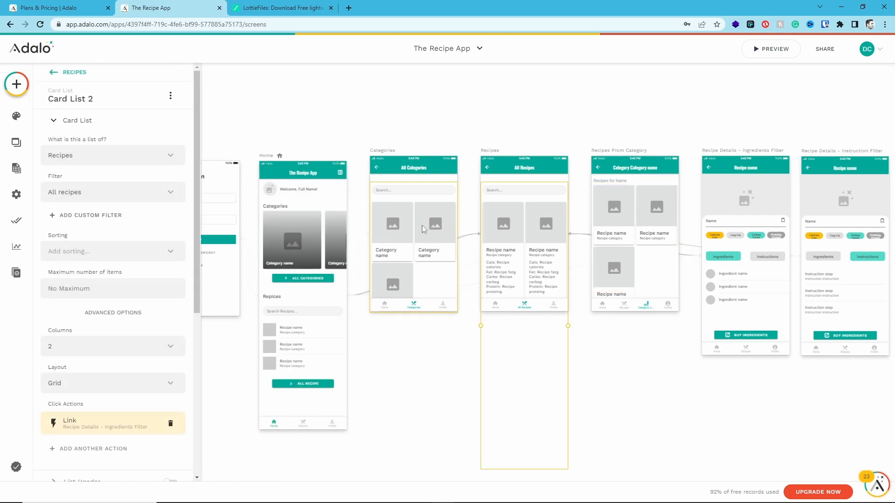
pyautogui.click(404, 247)
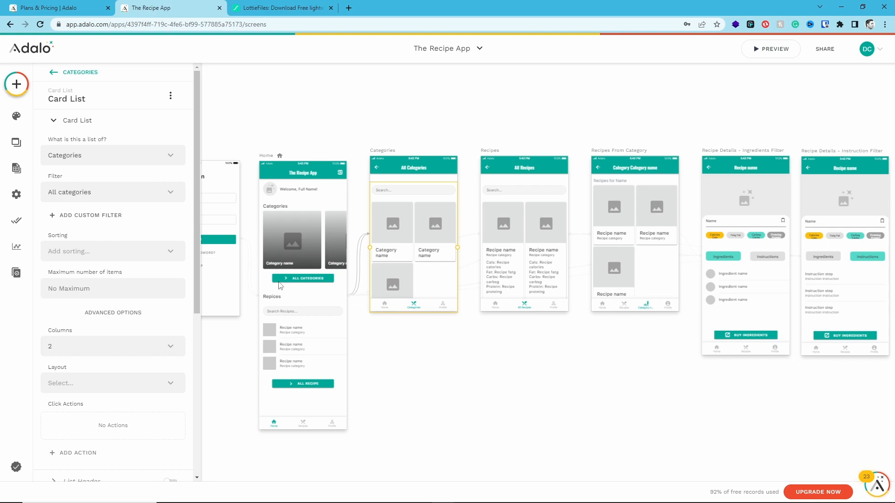
pyautogui.scroll(-2, 103, 333)
pyautogui.scroll(1, 84, 326)
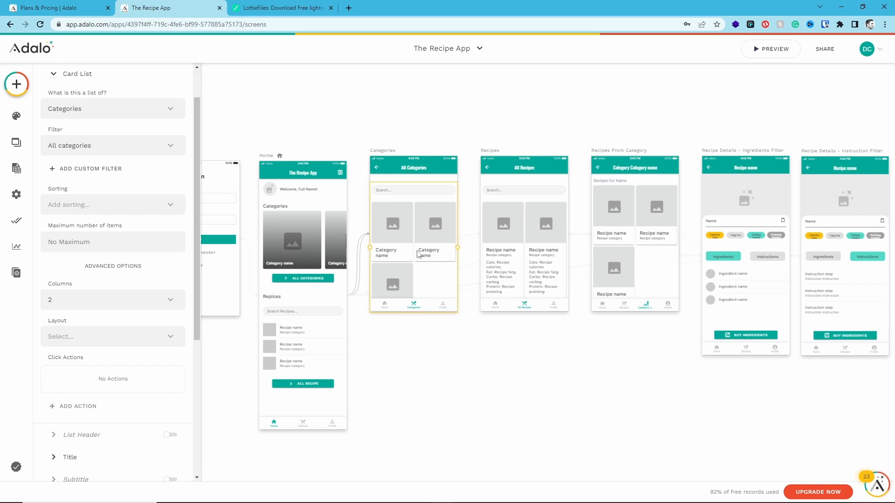
pyautogui.click(304, 214)
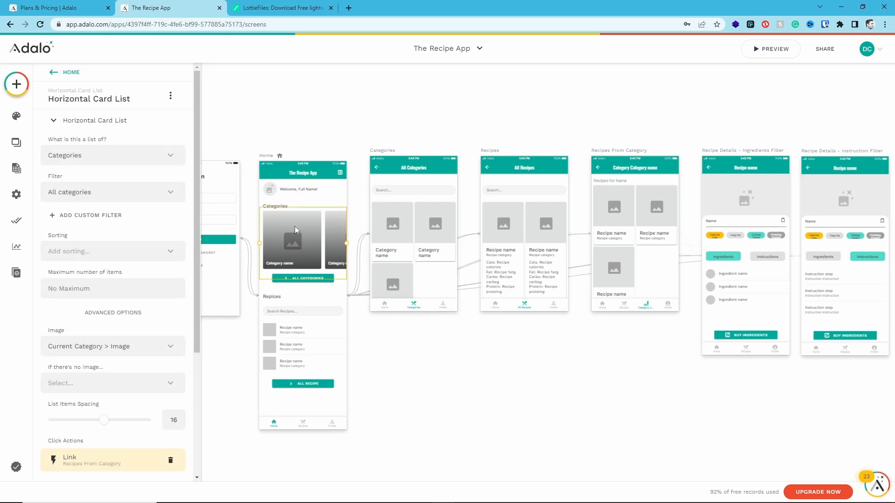
pyautogui.scroll(-3, 67, 328)
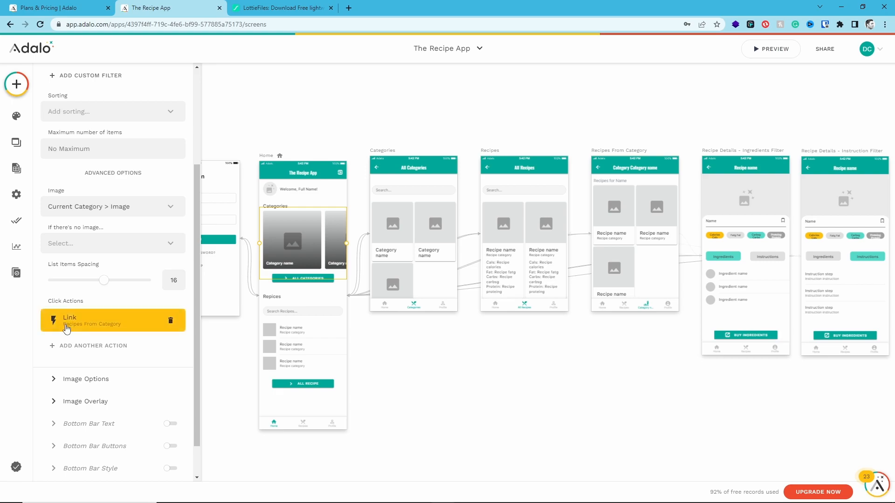
pyautogui.moveTo(618, 122); pyautogui.dragTo(623, 192)
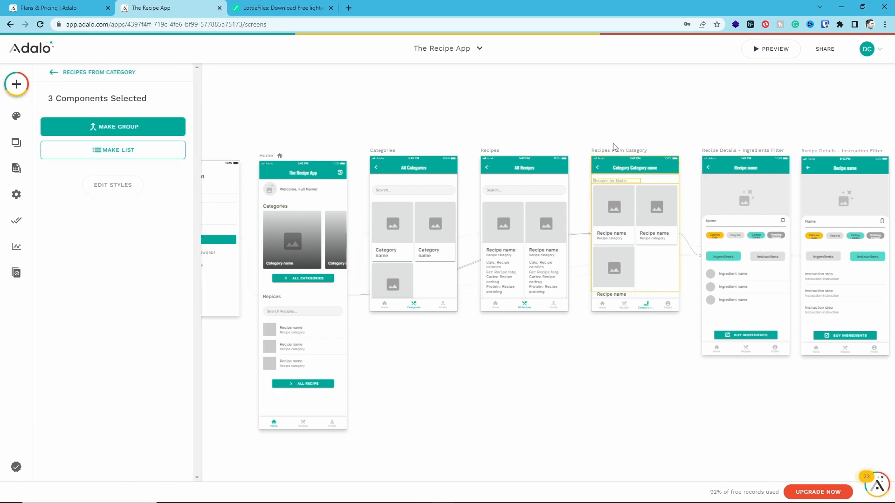
pyautogui.click(483, 407)
# Review the Home screen's recipe list and All Categories button, plus the Categories card list's settings
pyautogui.click(324, 312)
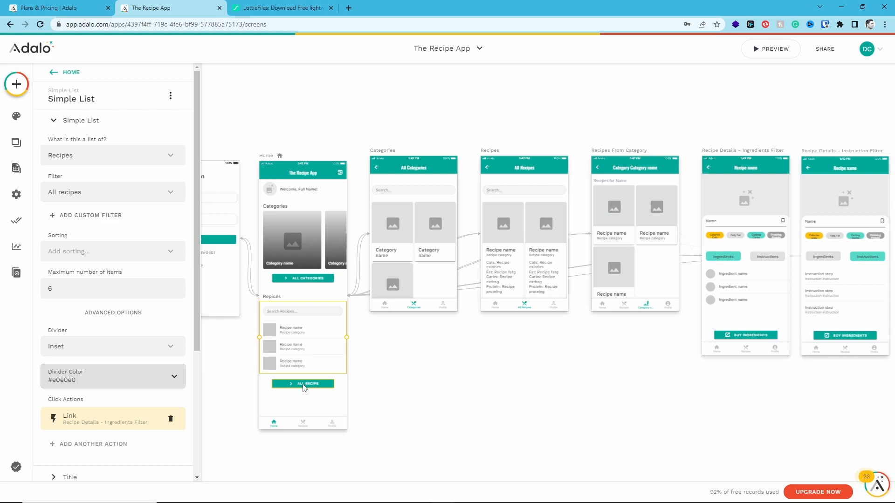
pyautogui.moveTo(520, 81); pyautogui.dragTo(531, 221)
pyautogui.click(303, 288)
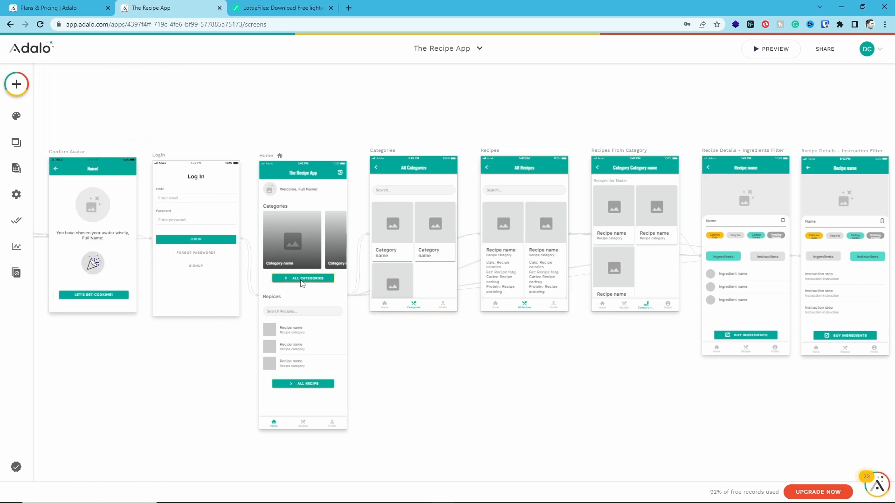
pyautogui.click(302, 281)
pyautogui.moveTo(404, 110); pyautogui.dragTo(419, 246)
pyautogui.click(423, 374)
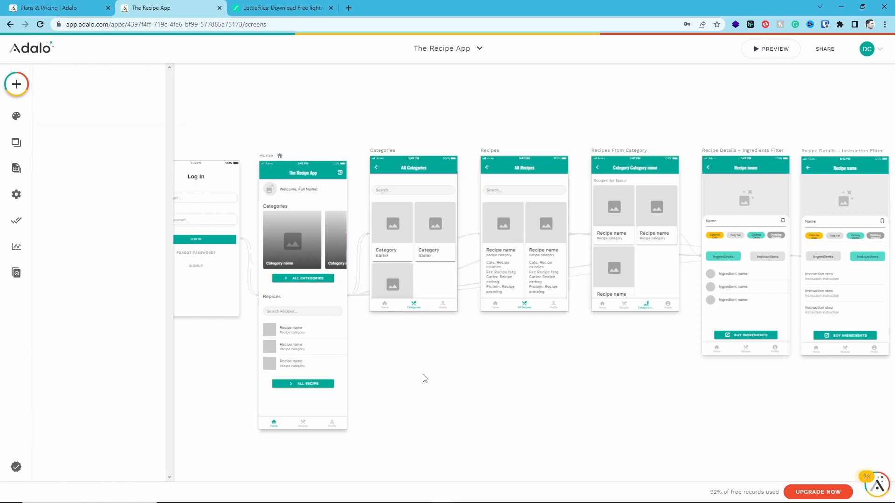
pyautogui.click(410, 262)
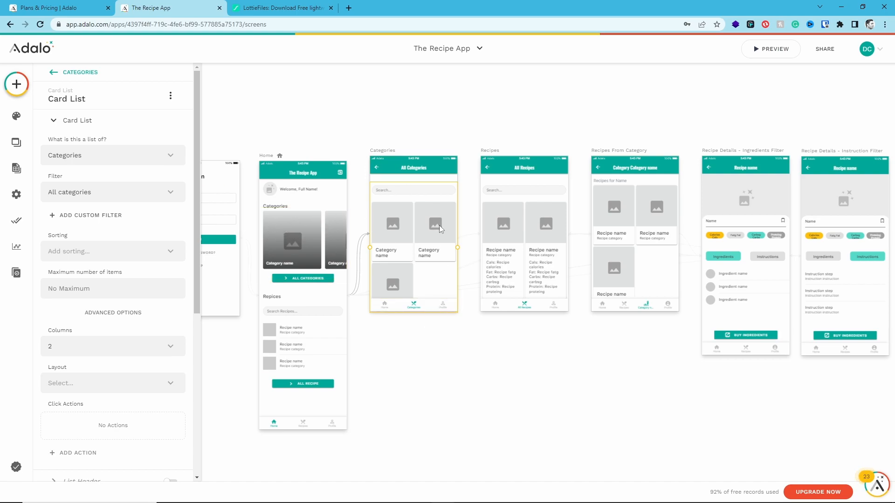
pyautogui.click(409, 365)
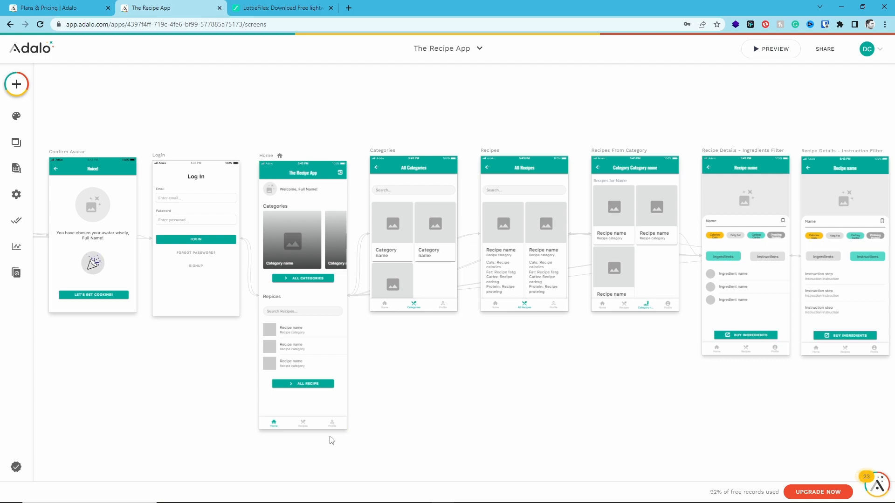
# Start a link to a new screen as the click action of the Profile tab in the Home screen's bottom navigation
pyautogui.keyDown('ctrl'); pyautogui.scroll(3, 332, 440); pyautogui.keyUp('ctrl')
pyautogui.keyDown('ctrl'); pyautogui.scroll(3, 330, 440); pyautogui.keyUp('ctrl')
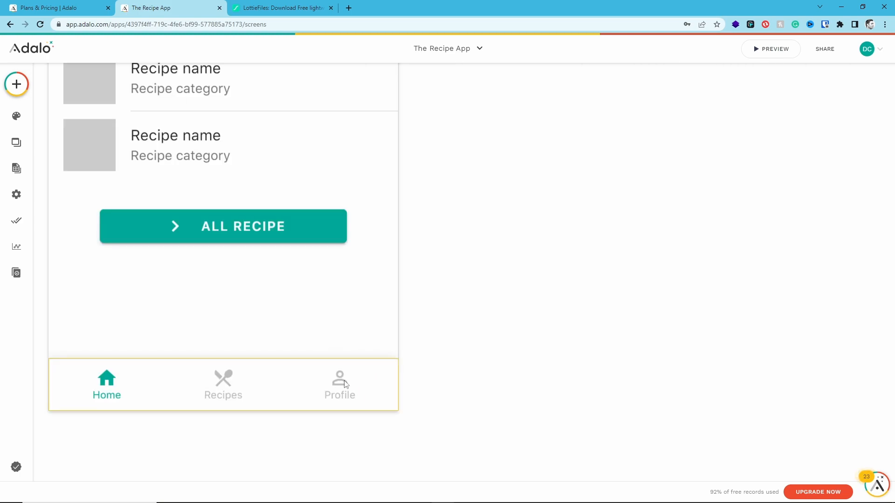
pyautogui.moveTo(444, 400); pyautogui.dragTo(619, 266)
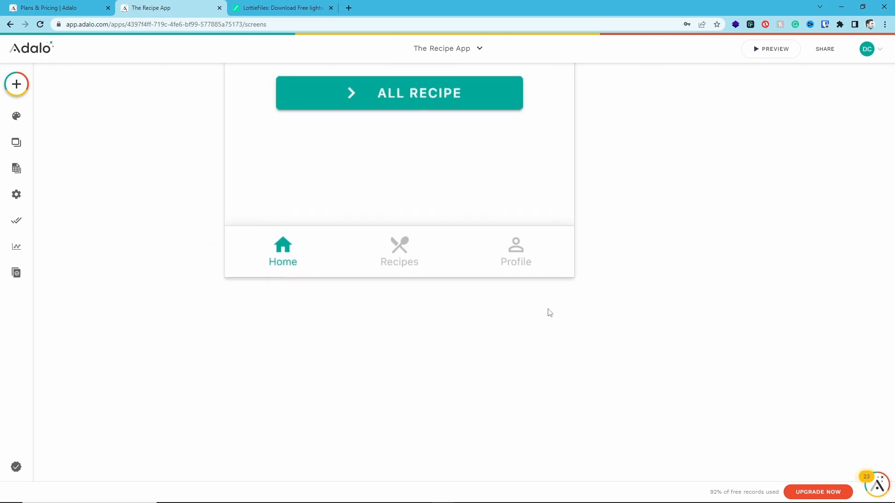
pyautogui.keyDown('ctrl'); pyautogui.scroll(-10, 506, 318); pyautogui.keyUp('ctrl')
pyautogui.keyDown('ctrl'); pyautogui.scroll(5, 507, 318); pyautogui.keyUp('ctrl')
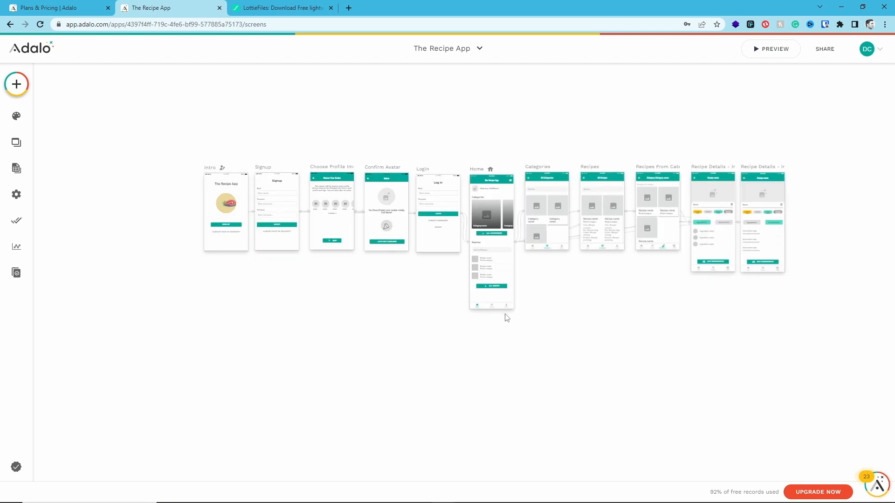
pyautogui.keyDown('ctrl'); pyautogui.scroll(3, 507, 318); pyautogui.keyUp('ctrl')
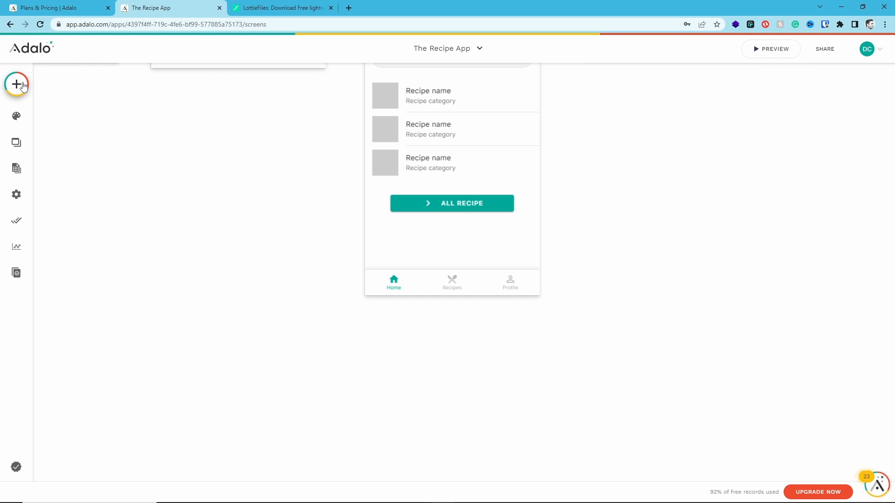
pyautogui.click(479, 282)
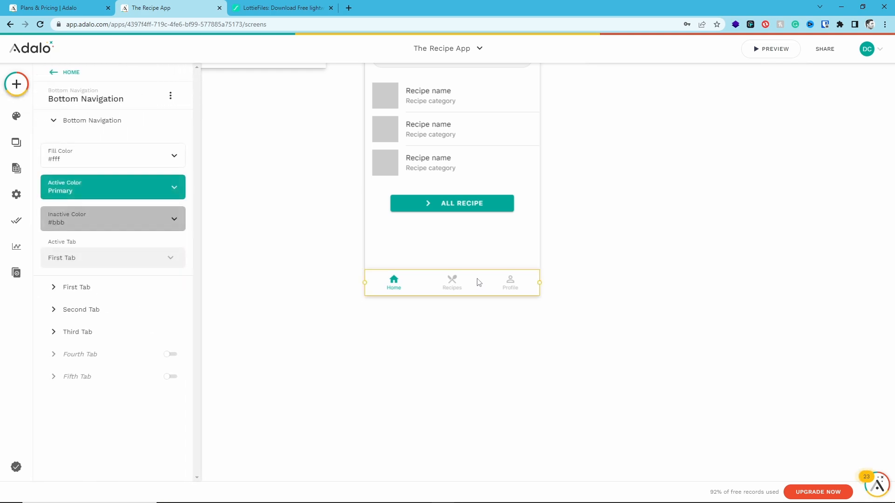
pyautogui.click(91, 329)
pyautogui.click(89, 359)
pyautogui.moveTo(89, 150)
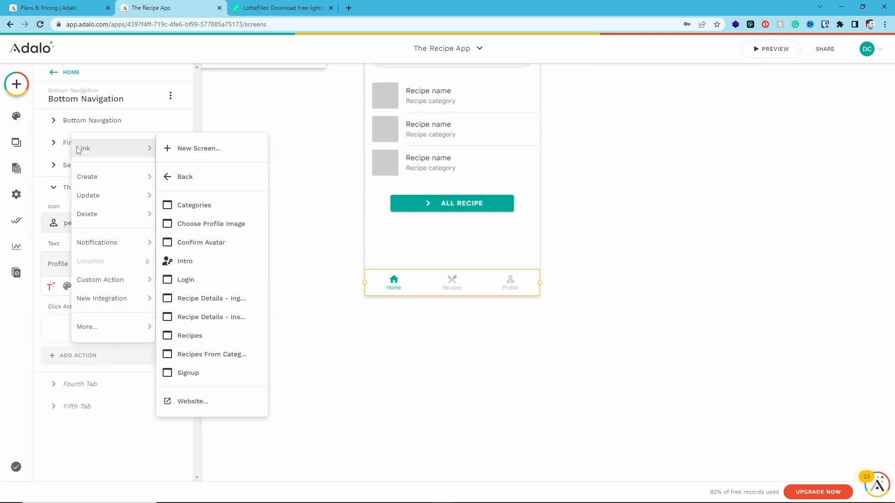
pyautogui.click(223, 156)
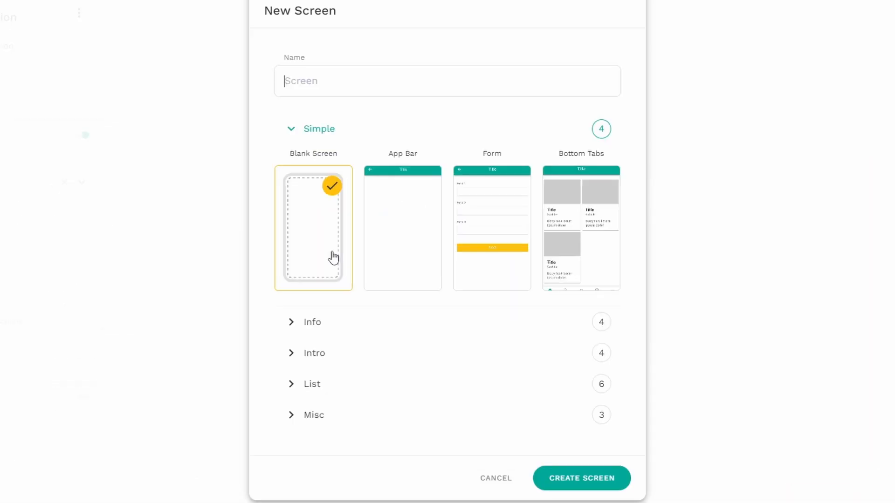
# Examine the Intro, Misc and Info template groups available for the new screen
pyautogui.click(344, 352)
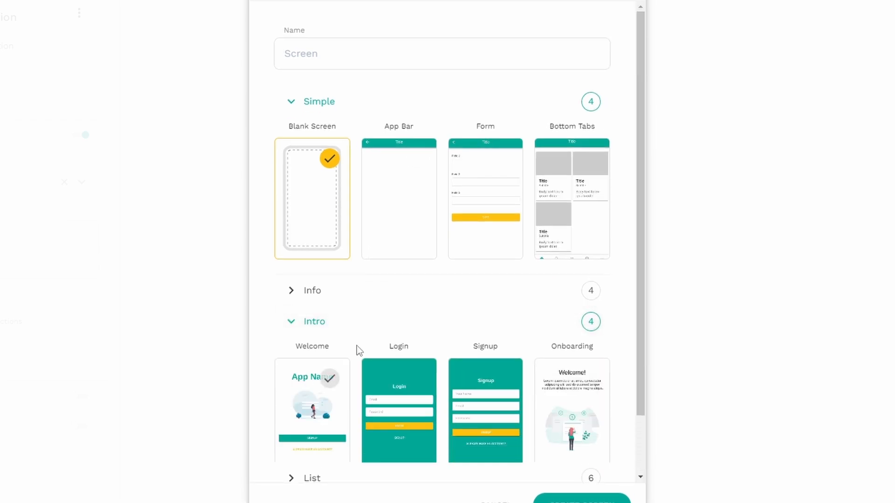
pyautogui.scroll(-2, 401, 280)
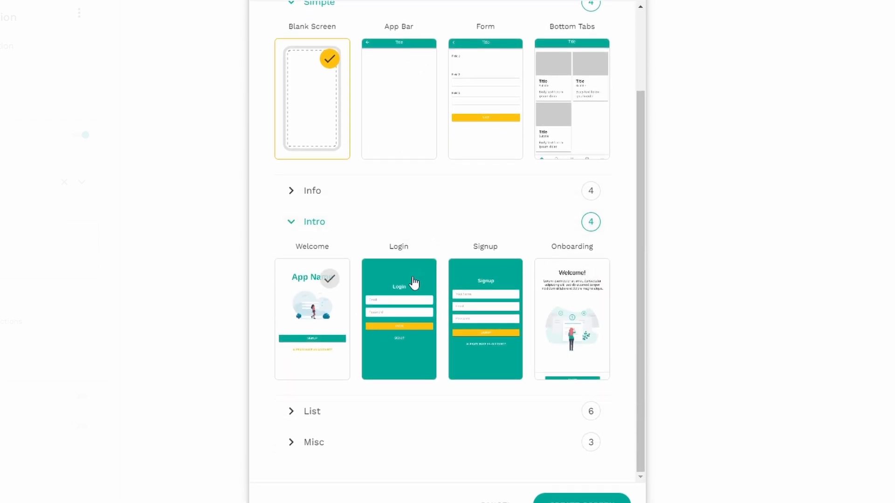
pyautogui.click(311, 436)
pyautogui.scroll(-3, 342, 265)
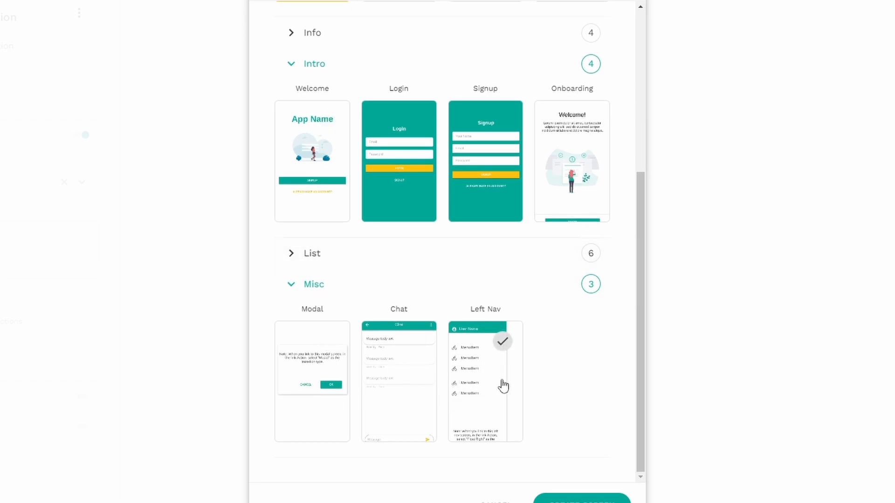
pyautogui.scroll(1, 371, 306)
pyautogui.scroll(3, 309, 321)
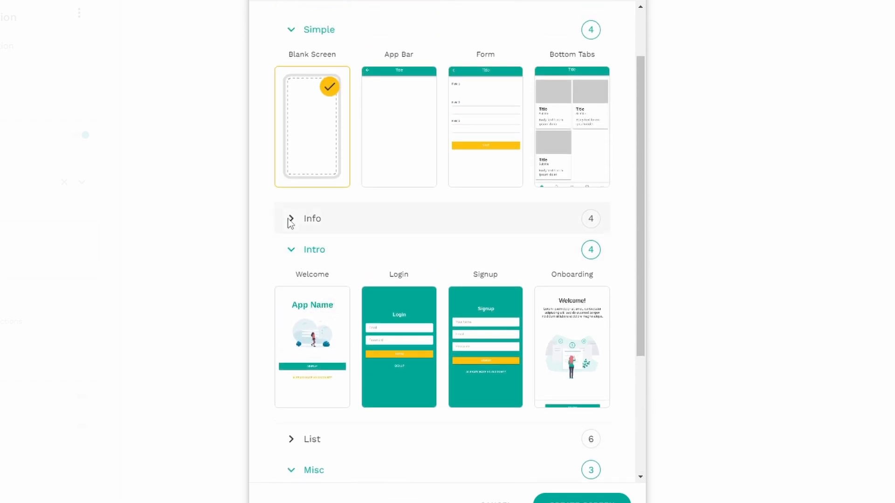
pyautogui.click(291, 219)
pyautogui.scroll(3, 349, 140)
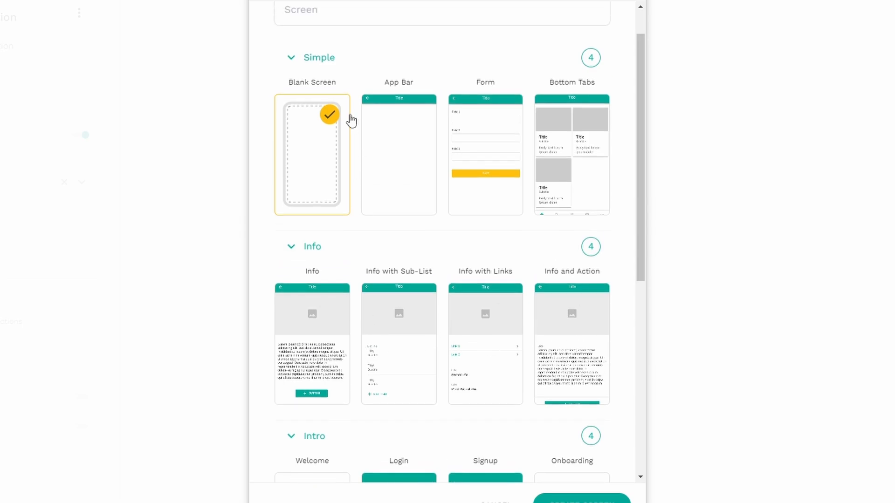
# Name the new screen "Profile" and create it from the Blank Screen template
pyautogui.click(332, 63)
pyautogui.write('Profile')
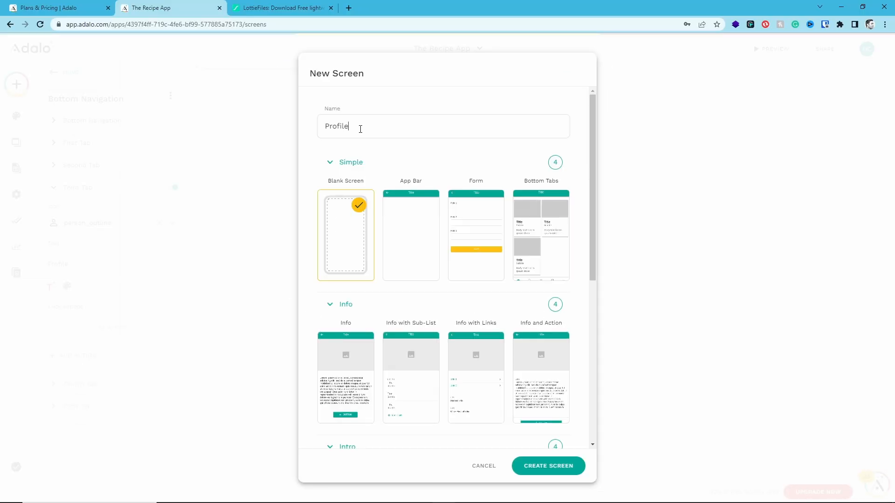
pyautogui.click(532, 467)
pyautogui.click(363, 395)
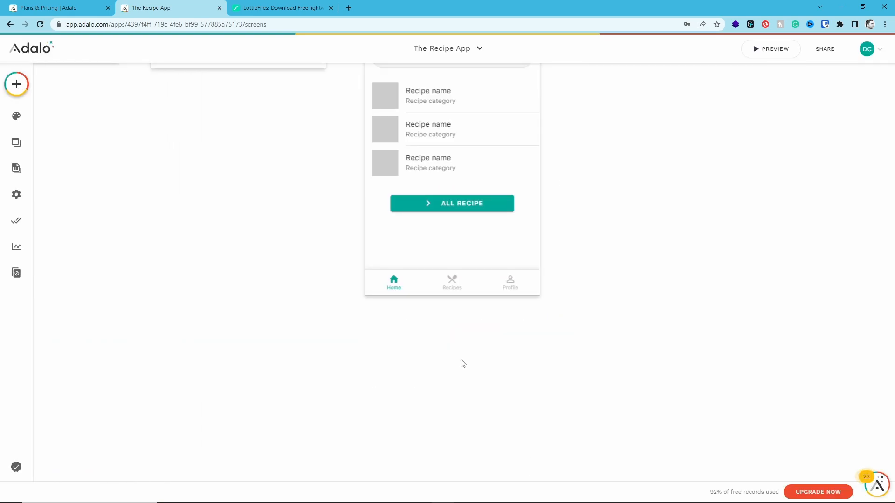
# Move the Profile screen from the end of the screen row to just below the Intro screen
pyautogui.scroll(-10, 461, 360)
pyautogui.scroll(10, 555, 342)
pyautogui.moveTo(519, 297); pyautogui.dragTo(712, 352)
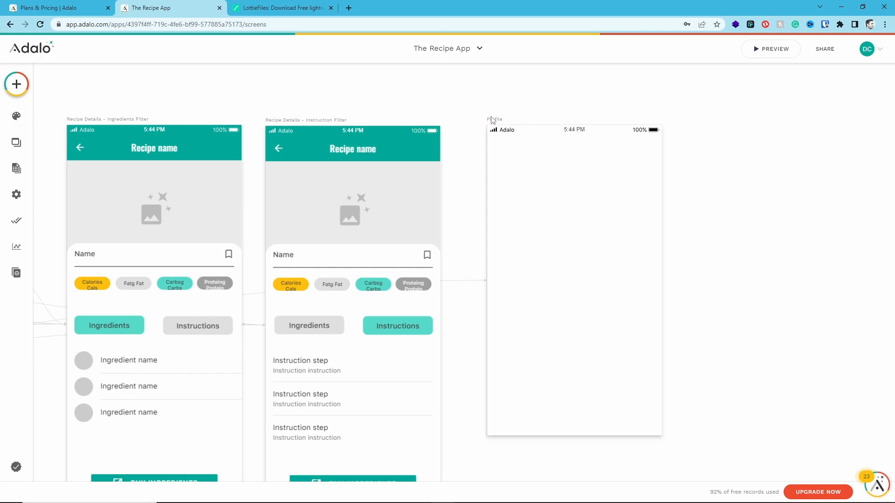
pyautogui.scroll(-10, 492, 116)
pyautogui.moveTo(495, 114); pyautogui.dragTo(348, 151)
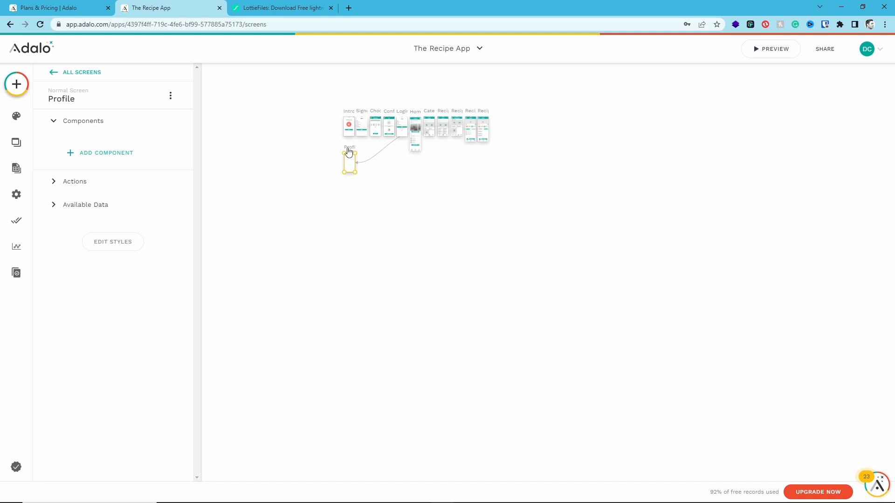
pyautogui.scroll(10, 347, 147)
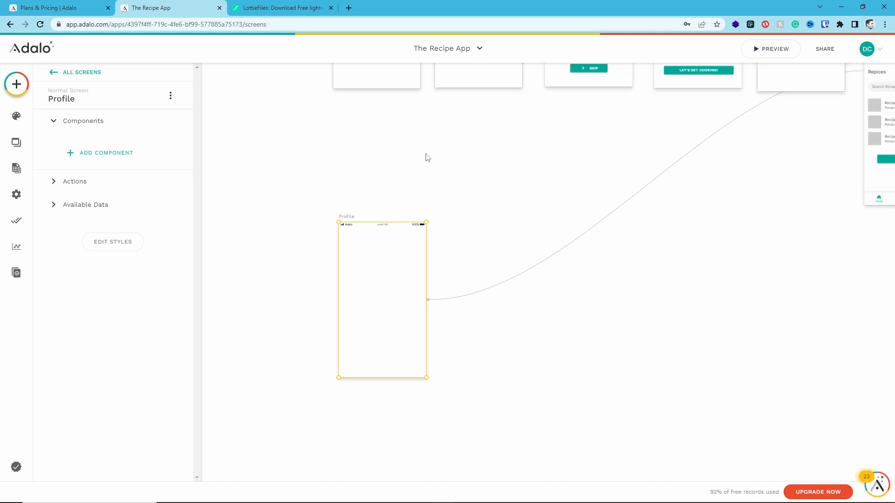
pyautogui.scroll(5, 423, 159)
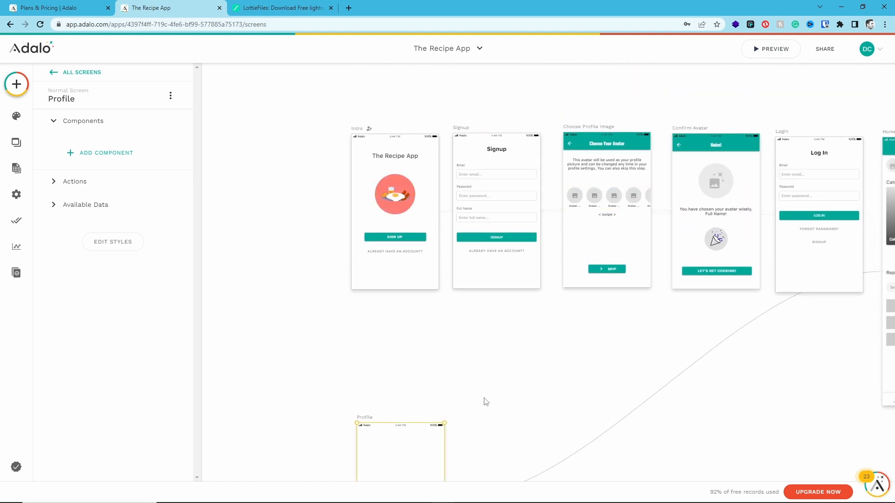
pyautogui.moveTo(366, 418); pyautogui.dragTo(363, 333)
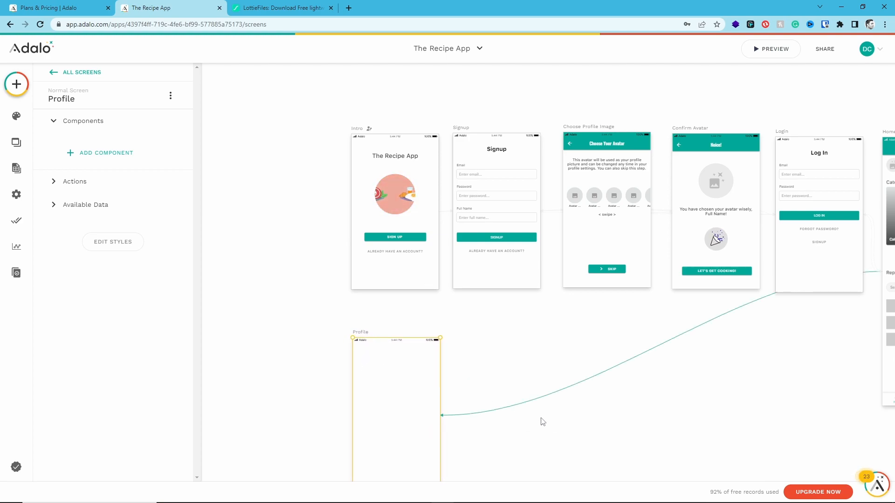
pyautogui.click(561, 426)
pyautogui.moveTo(557, 438); pyautogui.dragTo(450, 381)
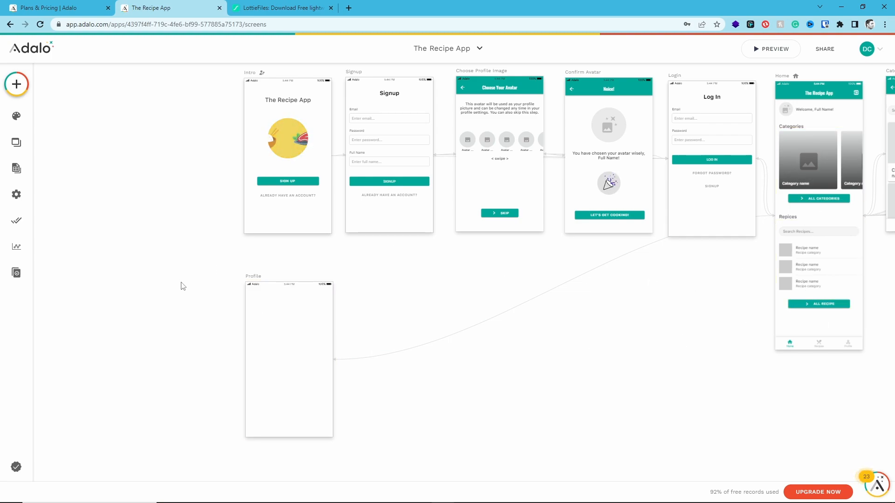
# Add an App Bar to the top of the Profile screen and set its title to "Profile"
pyautogui.click(252, 279)
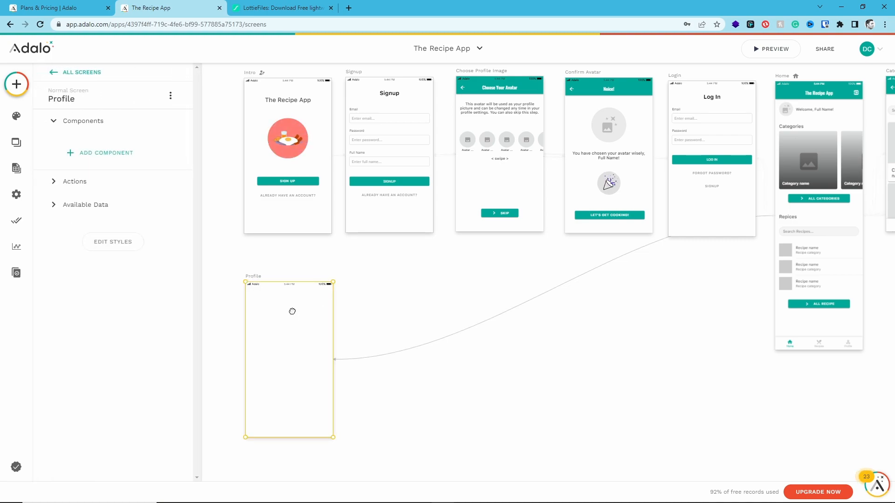
pyautogui.moveTo(293, 314); pyautogui.dragTo(432, 291)
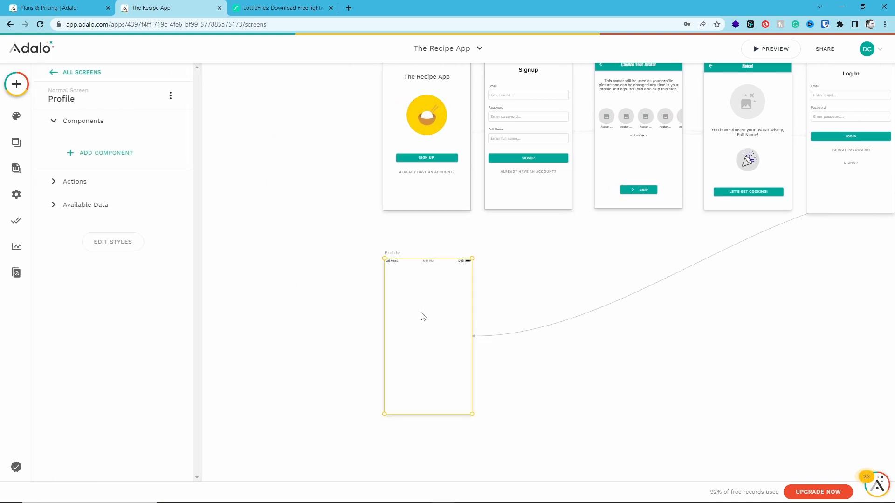
pyautogui.scroll(2, 422, 313)
pyautogui.click(17, 86)
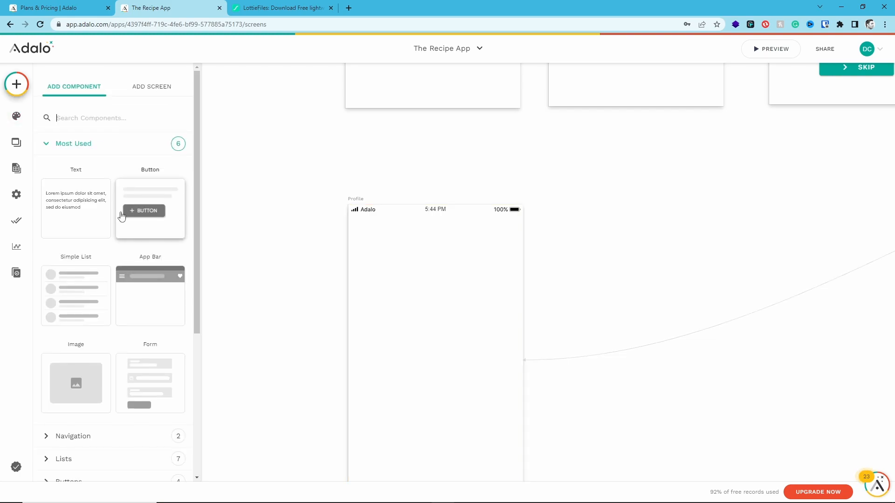
pyautogui.moveTo(135, 270); pyautogui.dragTo(361, 226)
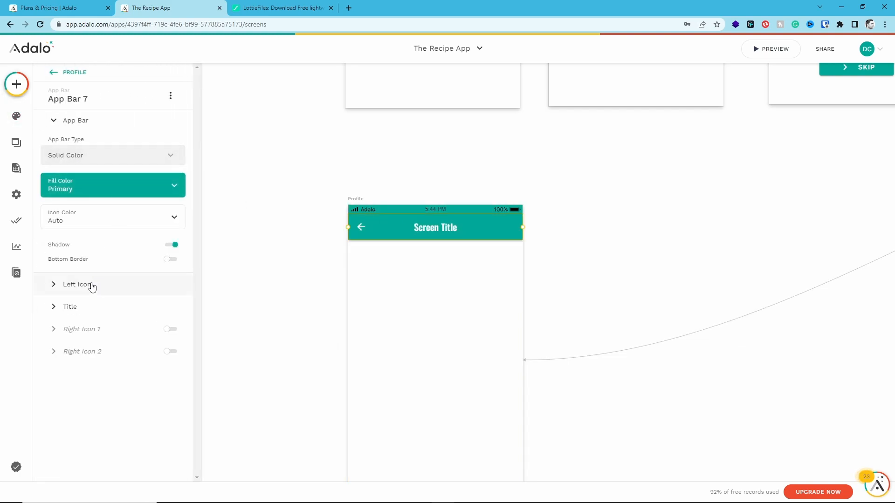
pyautogui.click(75, 307)
pyautogui.tripleClick(68, 243)
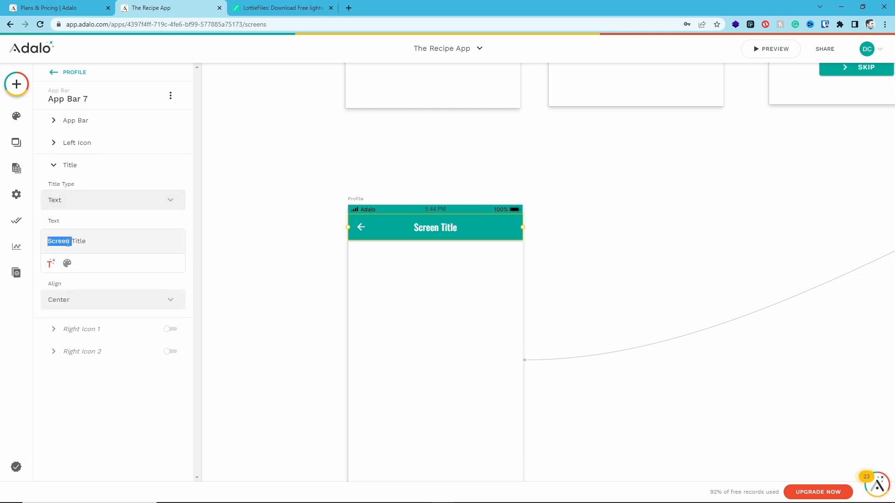
pyautogui.write('Profile')
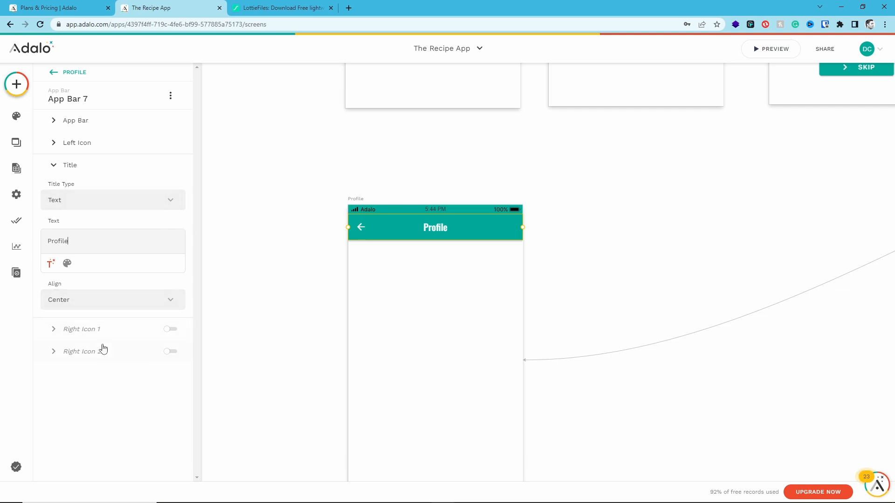
# Add a click action to the Profile app bar's back arrow that links Back
pyautogui.click(77, 142)
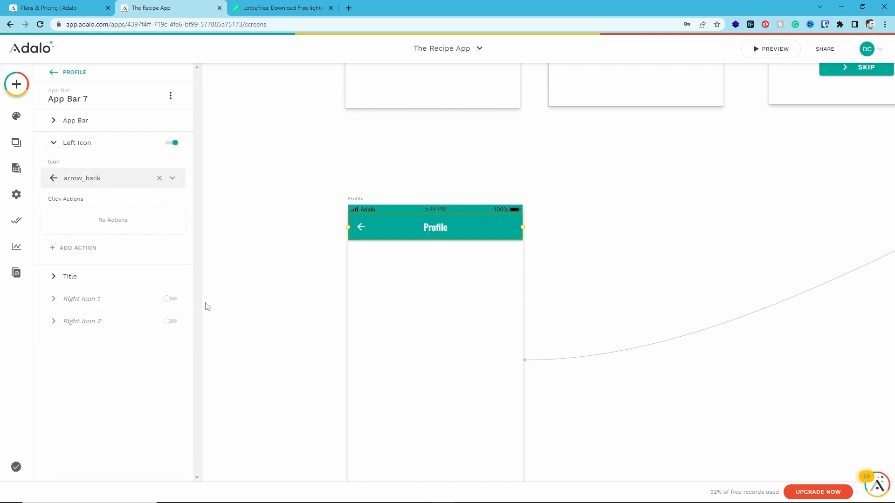
pyautogui.click(93, 249)
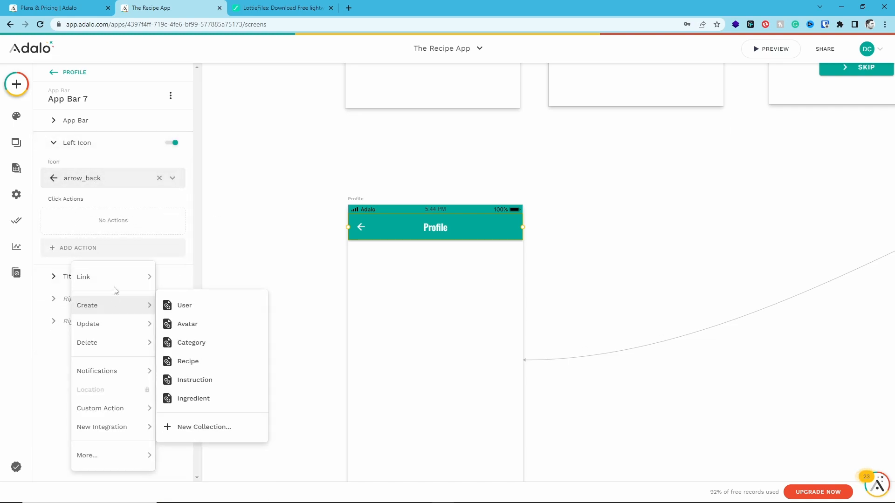
pyautogui.moveTo(116, 282)
pyautogui.click(185, 241)
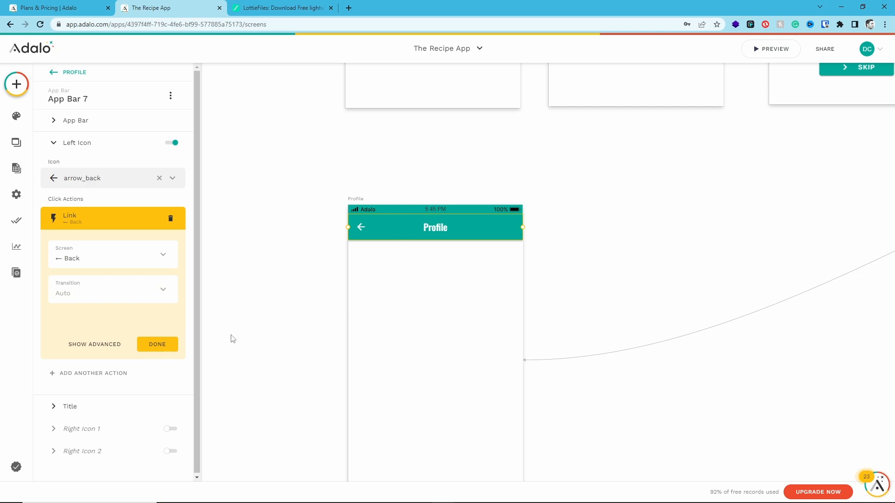
pyautogui.click(164, 344)
pyautogui.click(290, 290)
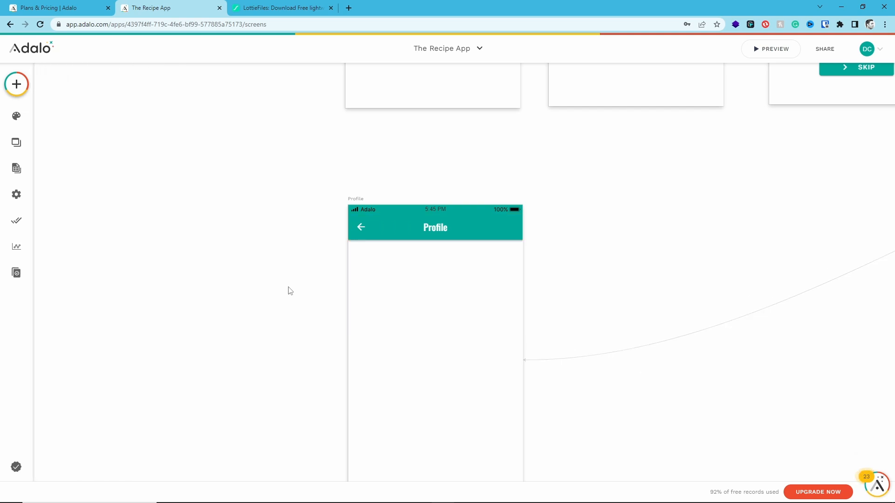
# Place two Icon components just below the Profile app bar, one near each edge of the screen
pyautogui.click(17, 86)
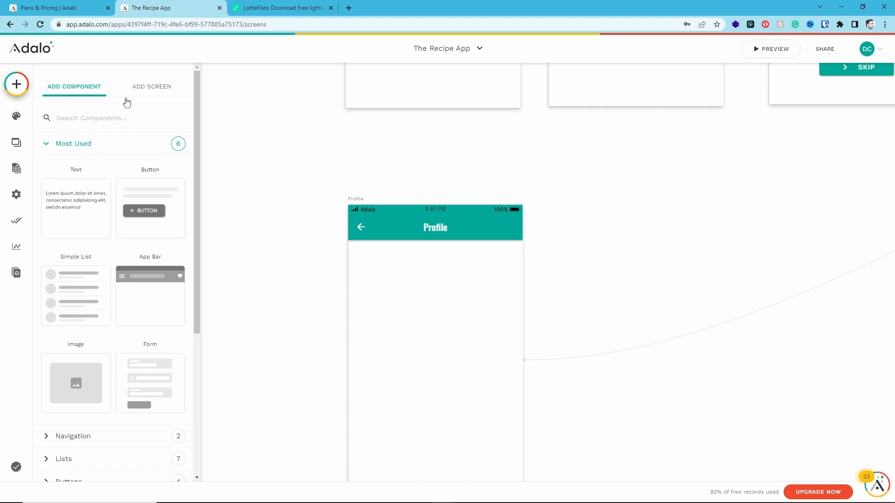
pyautogui.write('ico')
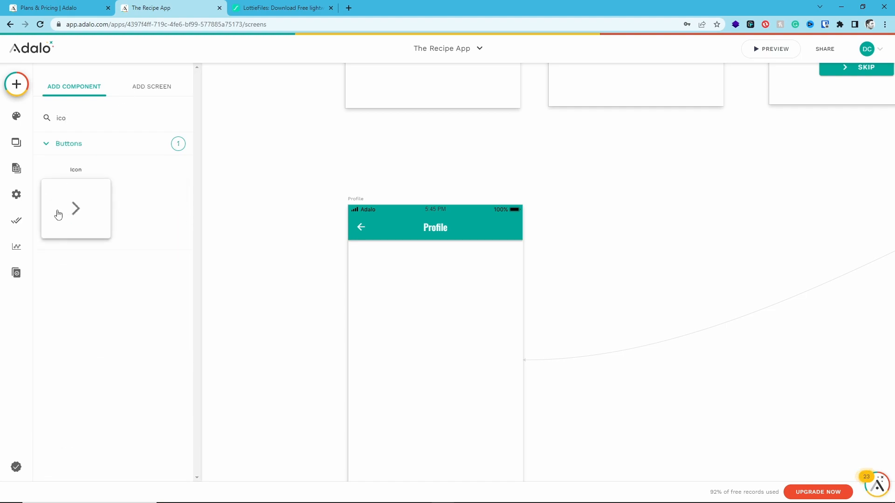
pyautogui.moveTo(84, 240); pyautogui.dragTo(514, 259)
# Change the icon at the Profile screen's left edge to the settings gear
pyautogui.click(359, 251)
pyautogui.click(95, 133)
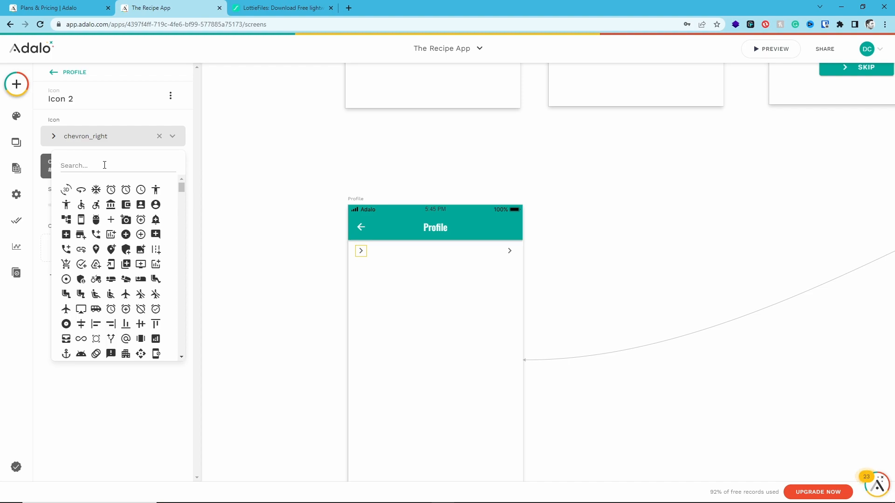
pyautogui.write('Ge')
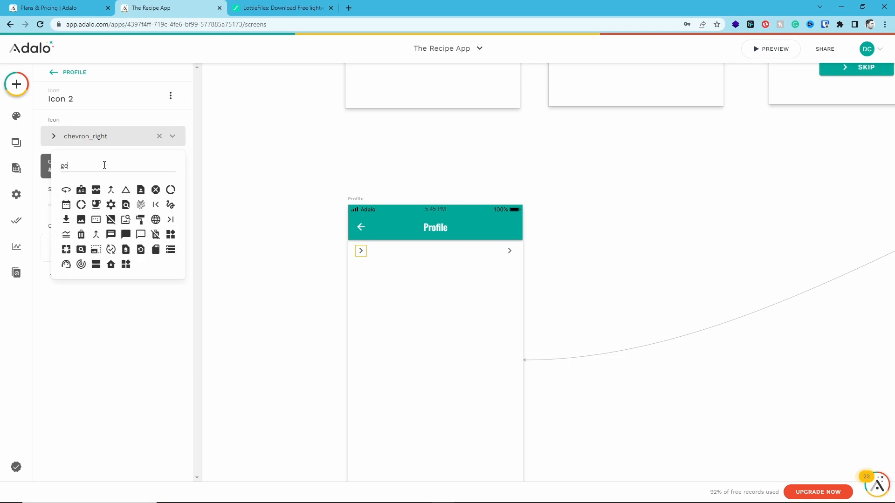
pyautogui.press('BackSpace')
pyautogui.press('BackSpace')
pyautogui.write('sett')
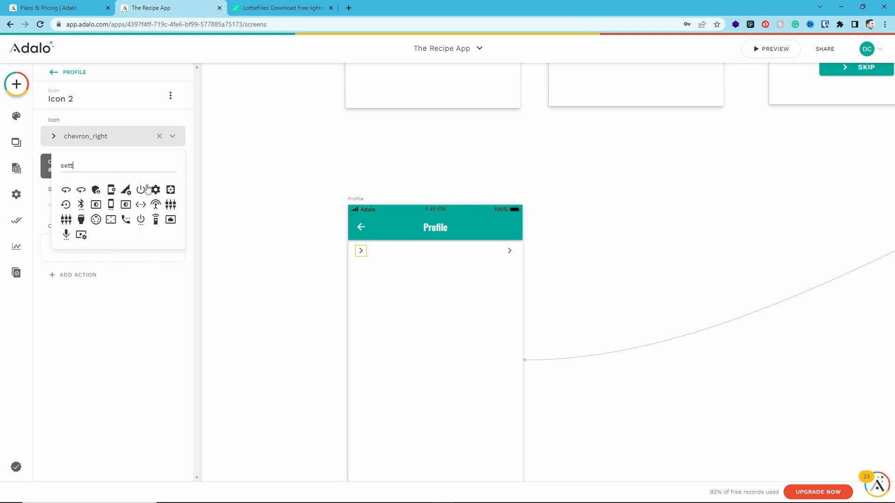
pyautogui.click(155, 191)
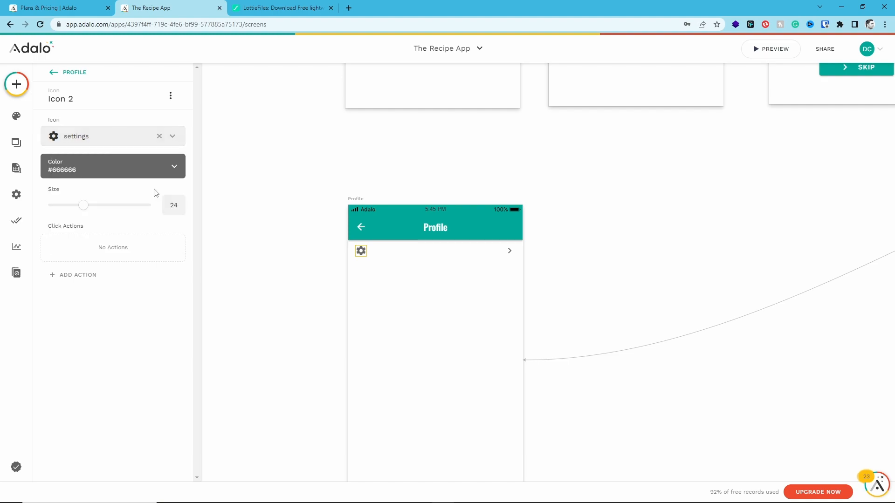
# Change the icon at the Profile screen's right edge to the logout symbol
pyautogui.click(509, 252)
pyautogui.click(122, 143)
pyautogui.write('log')
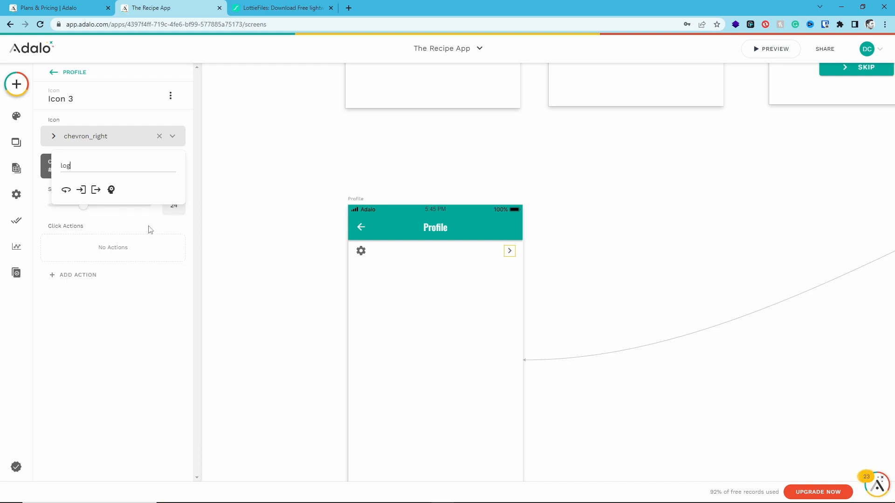
pyautogui.click(95, 190)
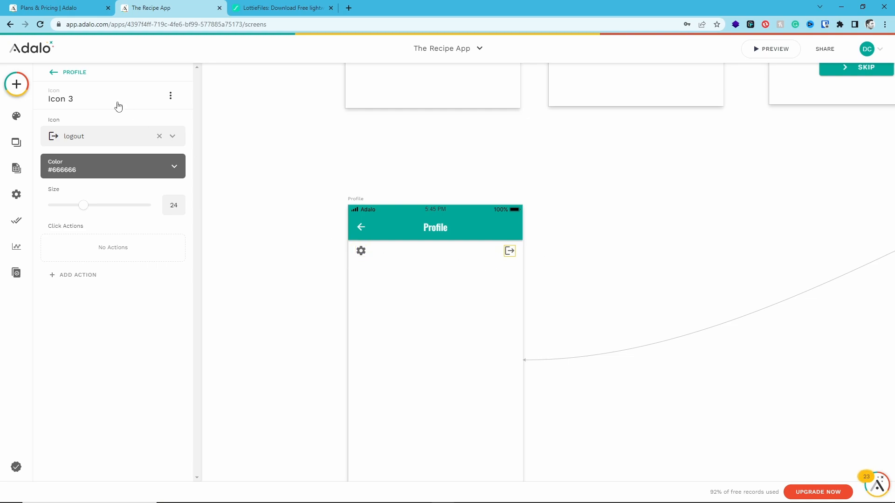
# Add a text component directly beside the settings icon, aligned with it, and set its text to "Update Profile"
pyautogui.click(16, 84)
pyautogui.moveTo(76, 199); pyautogui.dragTo(419, 255)
pyautogui.moveTo(526, 250); pyautogui.dragTo(406, 250)
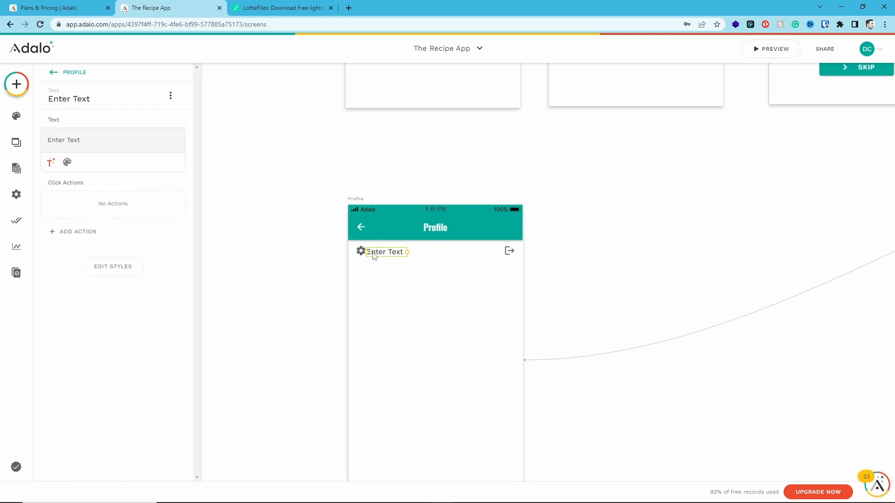
pyautogui.scroll(5, 375, 256)
pyautogui.moveTo(380, 255); pyautogui.dragTo(382, 255)
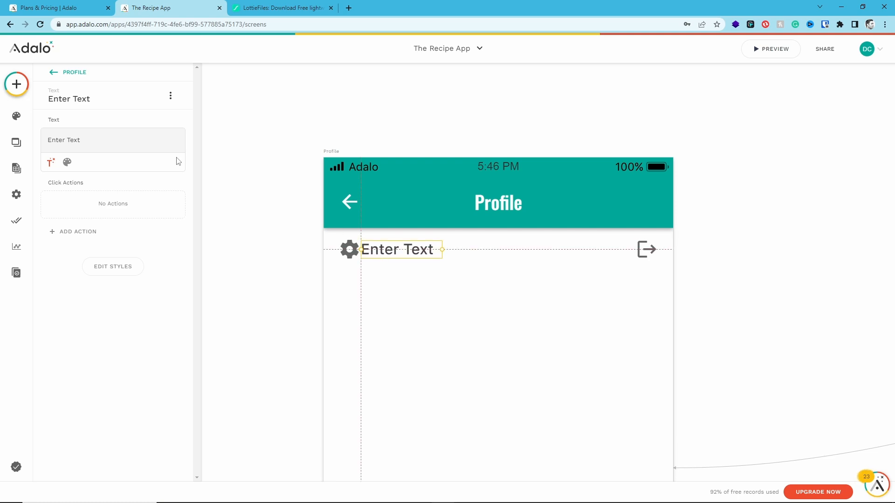
pyautogui.tripleClick(75, 139)
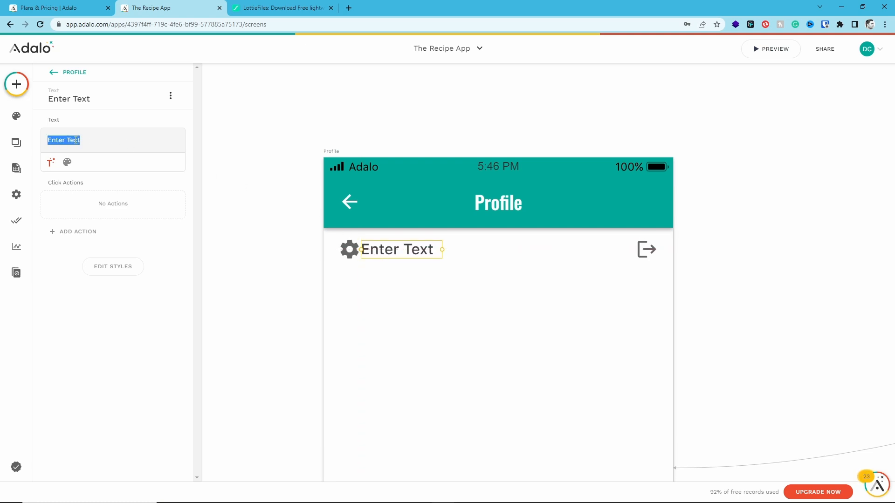
pyautogui.write('Update Profile')
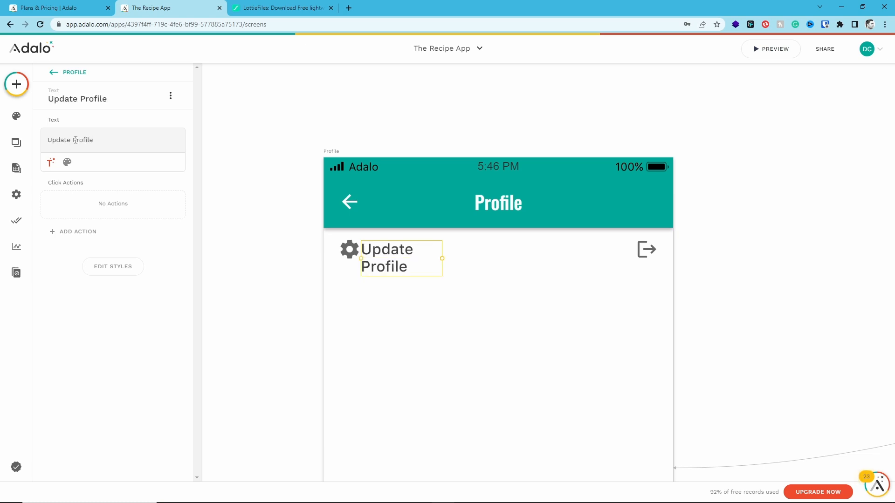
# Set the "Update Profile" text to size 12 and align it vertically with the settings icon, leaving a slight gap beside it
pyautogui.click(67, 163)
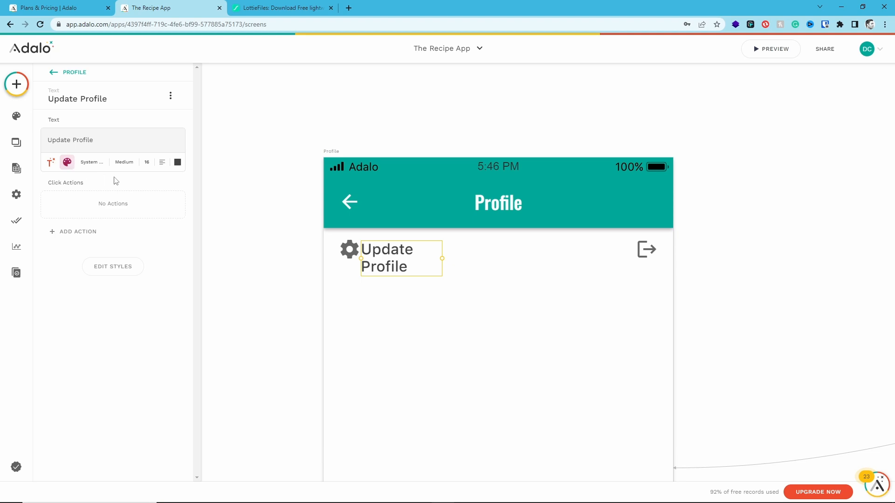
pyautogui.click(146, 162)
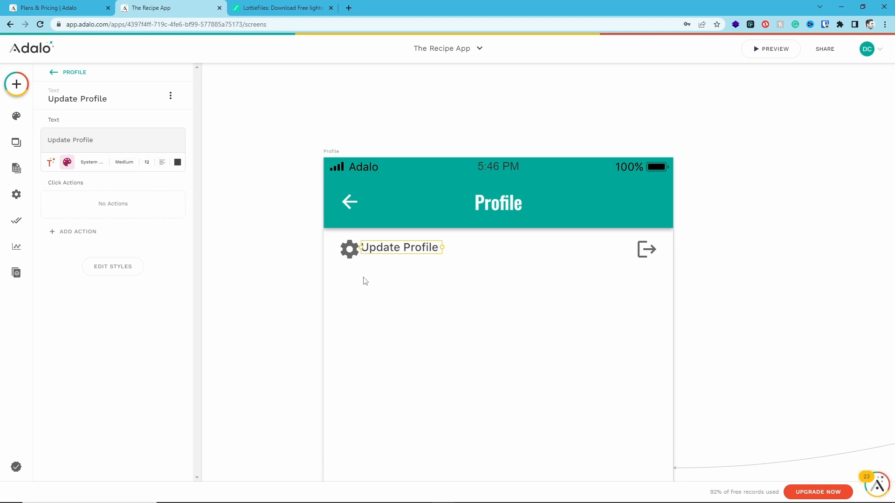
pyautogui.click(425, 286)
pyautogui.click(407, 254)
pyautogui.moveTo(408, 255); pyautogui.dragTo(406, 253)
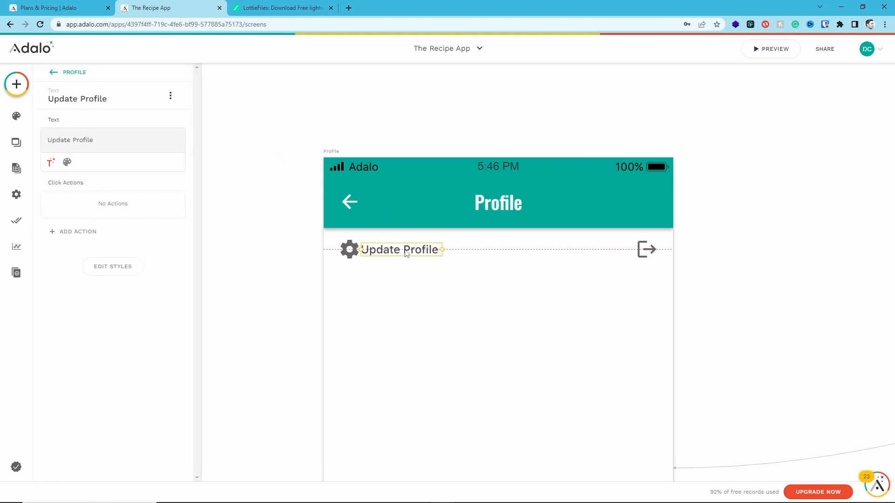
pyautogui.click(403, 261)
pyautogui.click(374, 252)
pyautogui.press('Right')
pyautogui.press('Right')
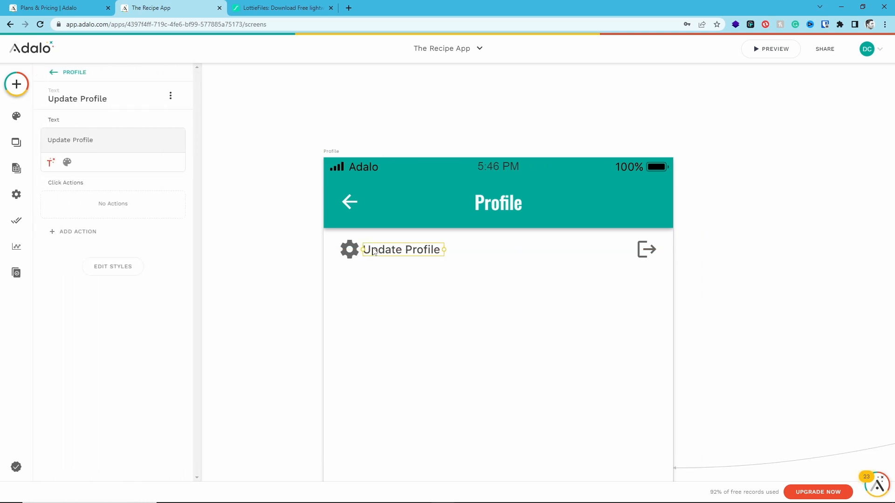
# Duplicate the "Update Profile" text and place the copy just before the logout icon, with a small gap
pyautogui.moveTo(378, 252); pyautogui.dragTo(567, 253)
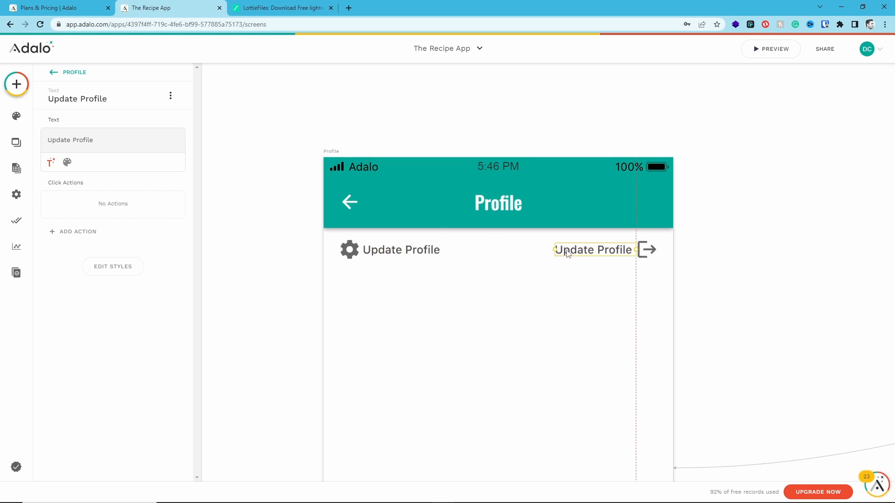
pyautogui.press('Left')
pyautogui.press('Left')
pyautogui.press('Left')
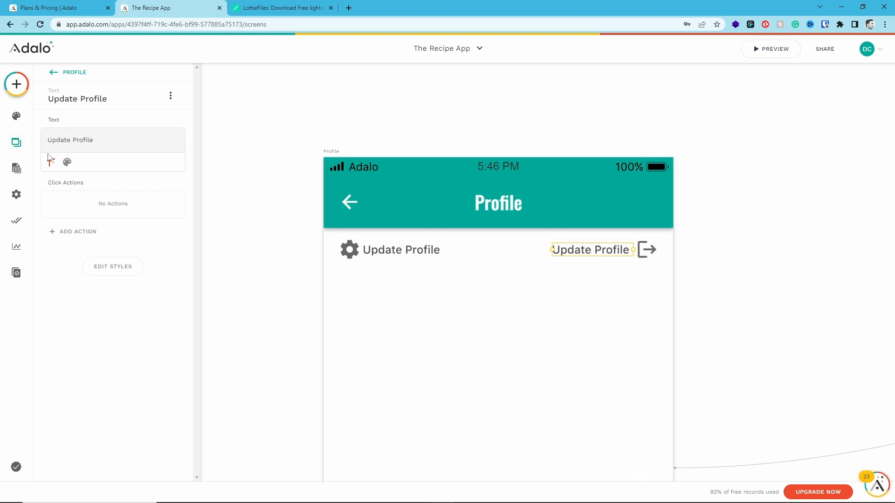
# Right-align the copied text beside the logout icon and change its wording to "Logout"
pyautogui.click(67, 162)
pyautogui.click(161, 164)
pyautogui.click(173, 224)
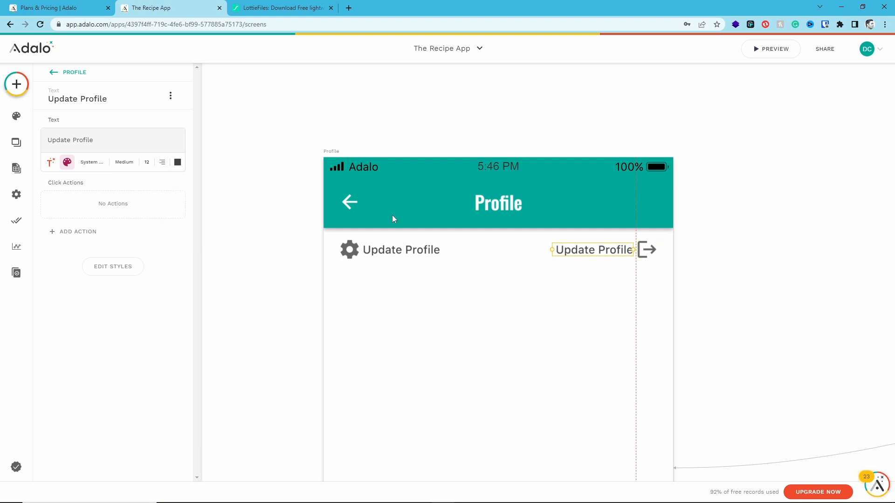
pyautogui.tripleClick(95, 144)
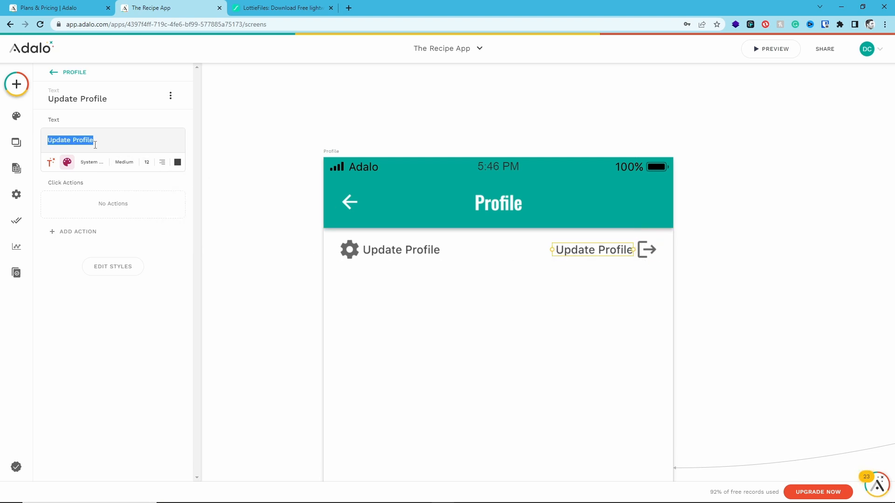
pyautogui.write('Logout')
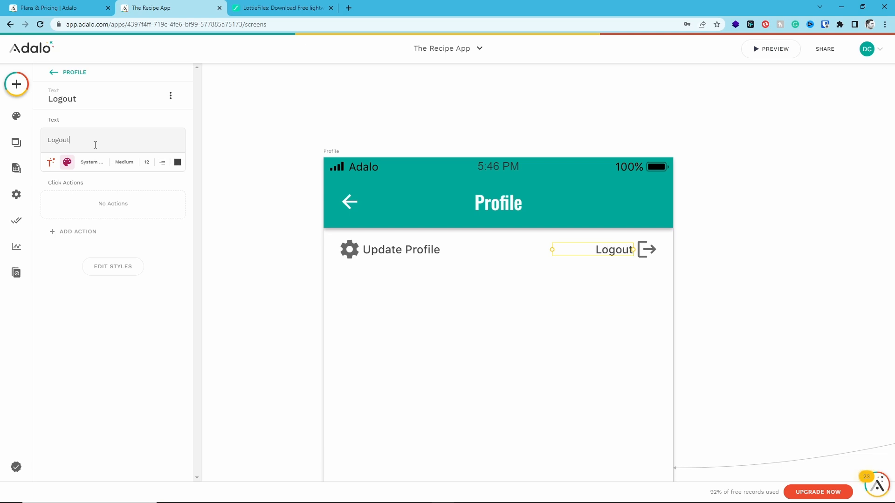
pyautogui.click(559, 276)
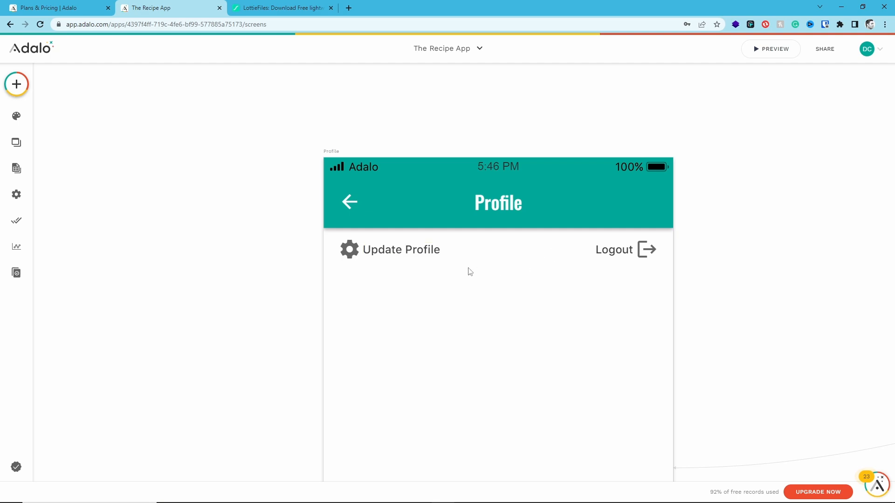
# Change the settings icon's color to the Primary teal
pyautogui.click(350, 254)
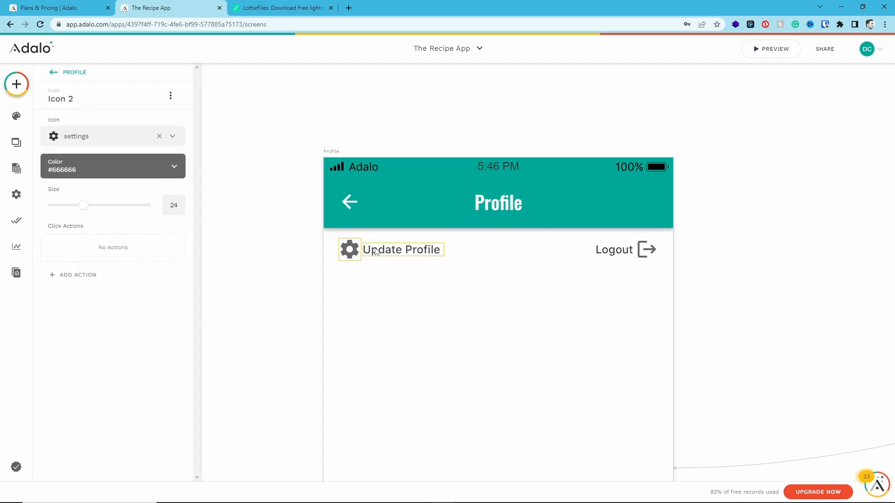
pyautogui.click(145, 167)
pyautogui.click(92, 316)
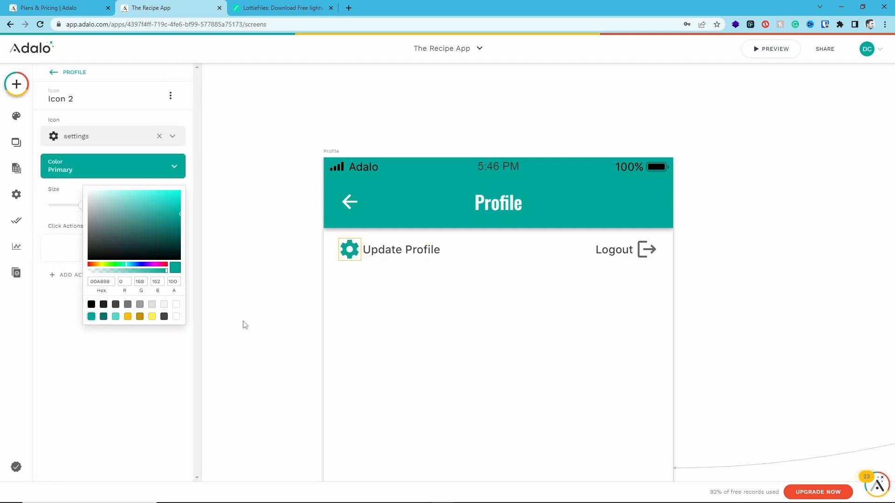
pyautogui.click(396, 326)
# Add an Image component below the icon row, shrink it to about 164 by 138, and center it on the Profile screen
pyautogui.scroll(-1, 505, 323)
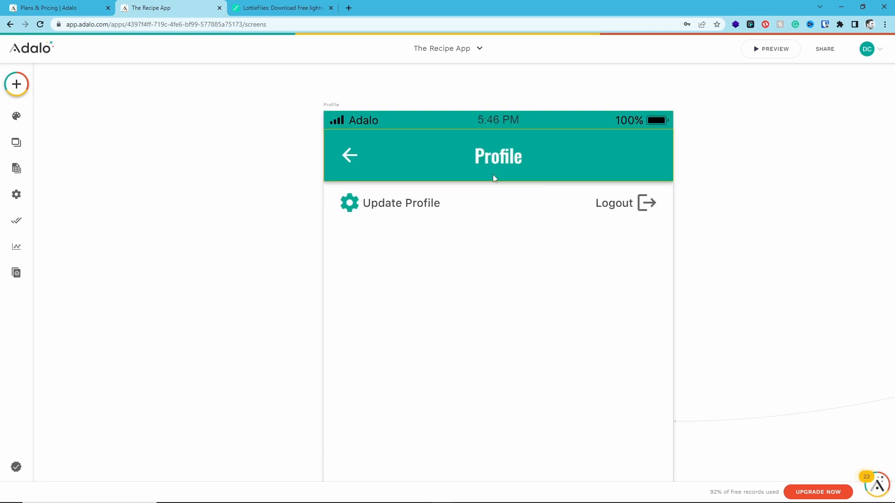
pyautogui.click(17, 84)
pyautogui.moveTo(73, 369); pyautogui.dragTo(497, 328)
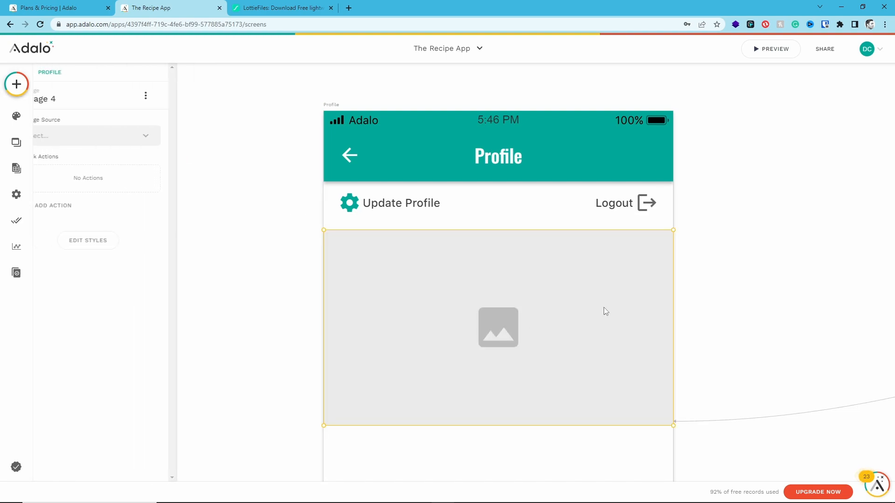
pyautogui.moveTo(672, 232); pyautogui.dragTo(475, 296)
pyautogui.moveTo(398, 344); pyautogui.dragTo(496, 312)
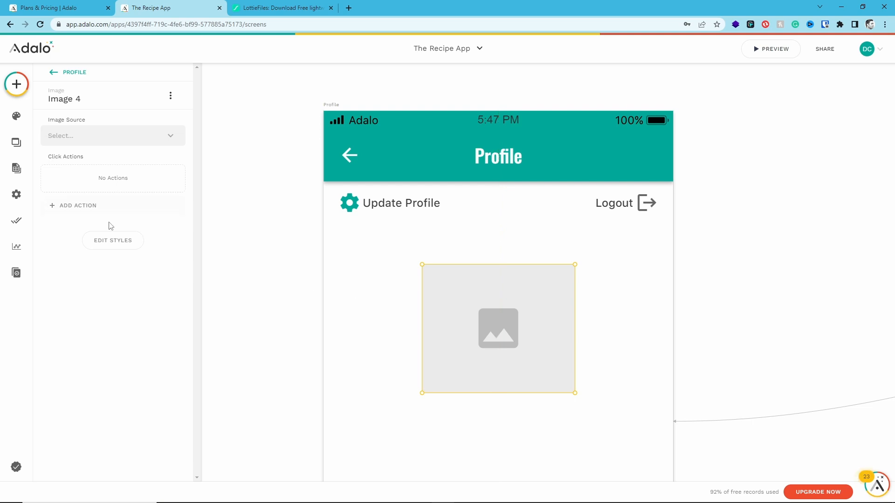
# Set the image's size to 150 by 150 and its rounding to 75 so that it forms a circle
pyautogui.click(109, 246)
pyautogui.doubleClick(117, 293)
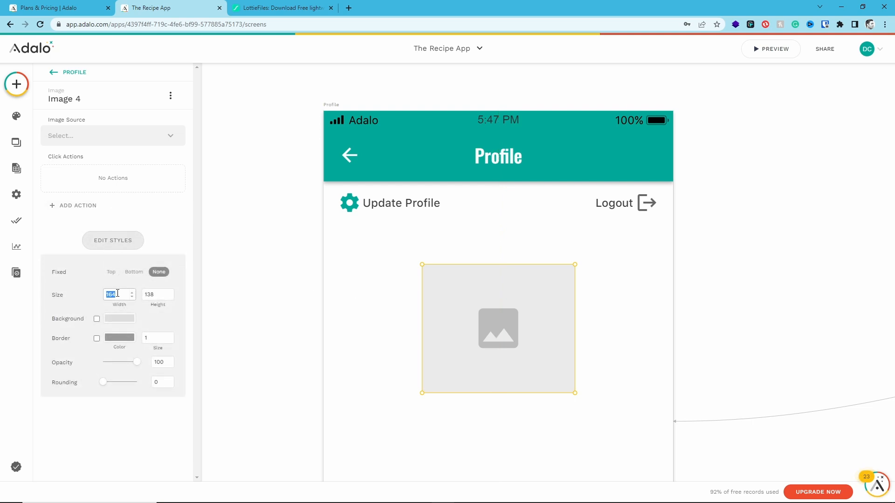
pyautogui.write('150')
pyautogui.press('Tab')
pyautogui.write('150')
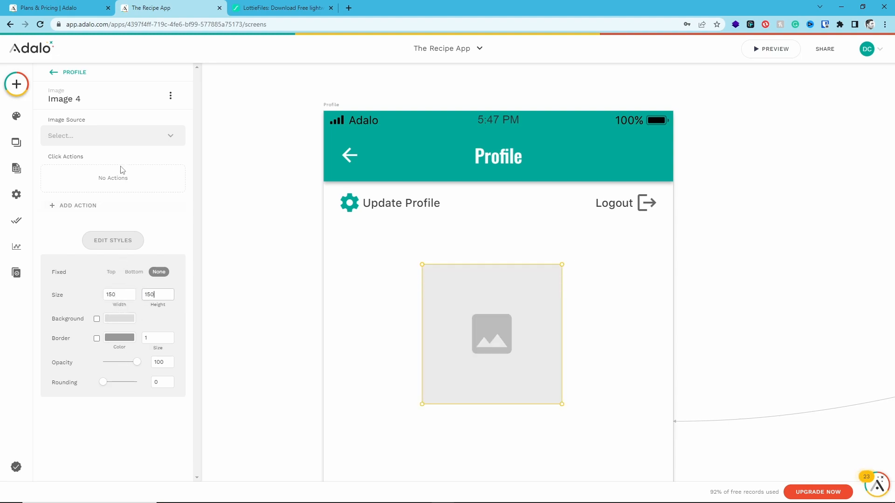
pyautogui.moveTo(103, 384); pyautogui.dragTo(169, 385)
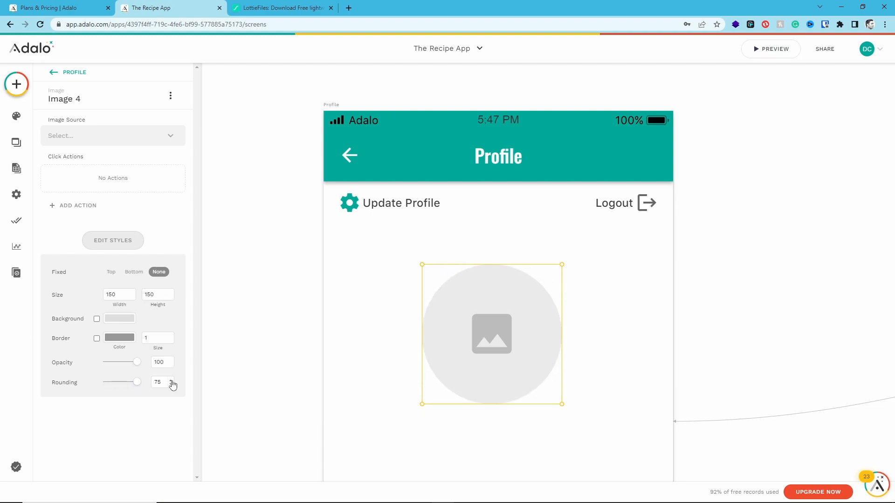
# Set the circular image's source to the database field Logged In User > Profile Photo
pyautogui.click(116, 136)
pyautogui.moveTo(154, 180)
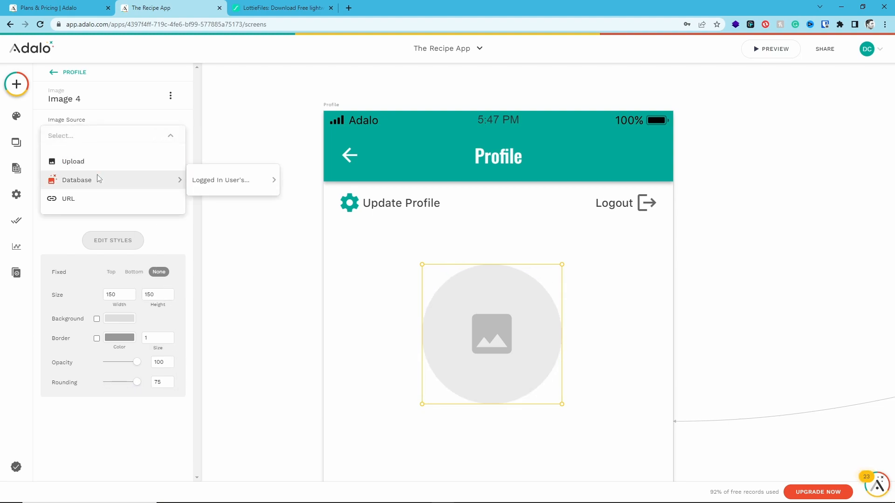
pyautogui.moveTo(205, 183)
pyautogui.click(313, 198)
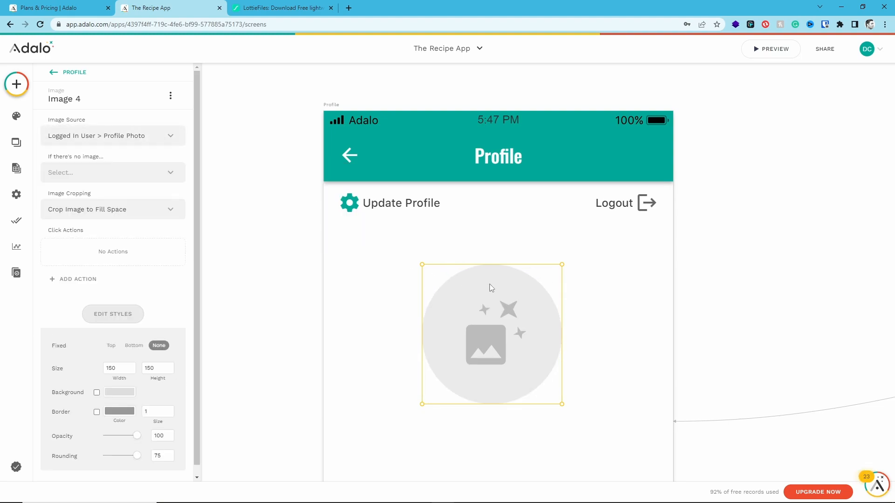
pyautogui.click(615, 287)
# Add a text component just below the profile image, center-align it, and set its size to 20
pyautogui.scroll(-1, 614, 294)
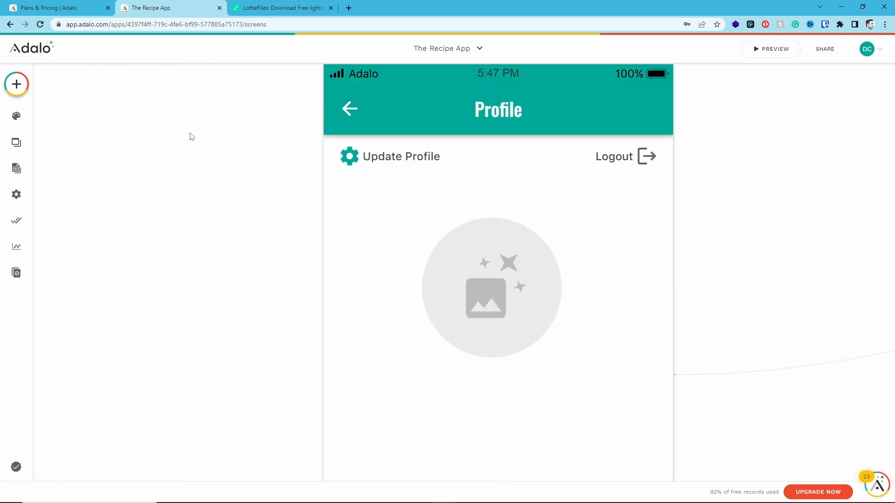
pyautogui.click(14, 86)
pyautogui.moveTo(84, 186); pyautogui.dragTo(374, 379)
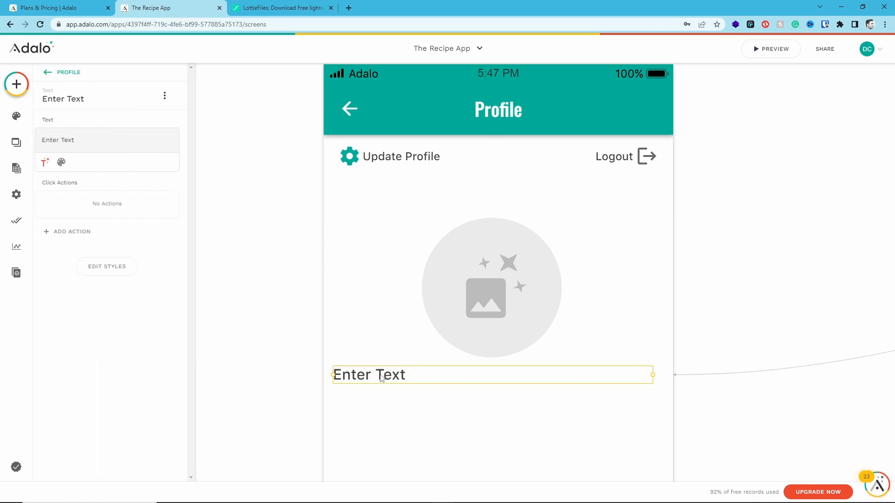
pyautogui.click(67, 162)
pyautogui.click(162, 161)
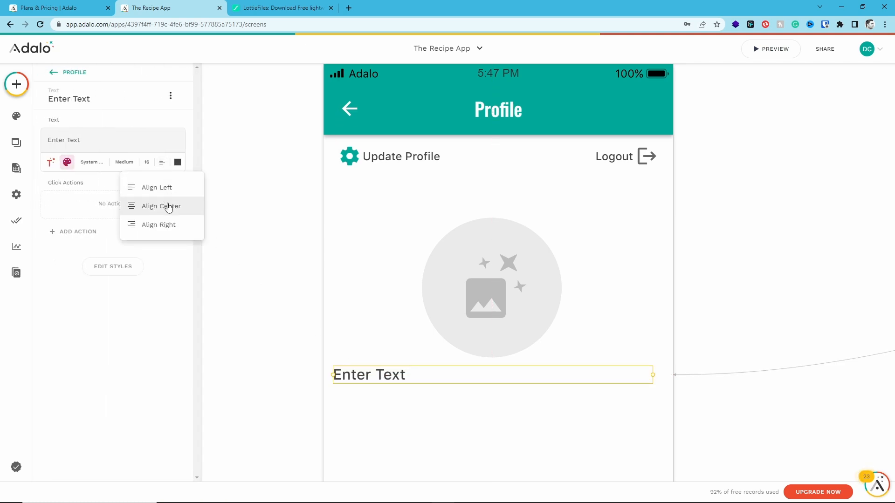
pyautogui.click(168, 205)
pyautogui.press('Up')
pyautogui.press('Up')
pyautogui.press('Up')
pyautogui.press('Up')
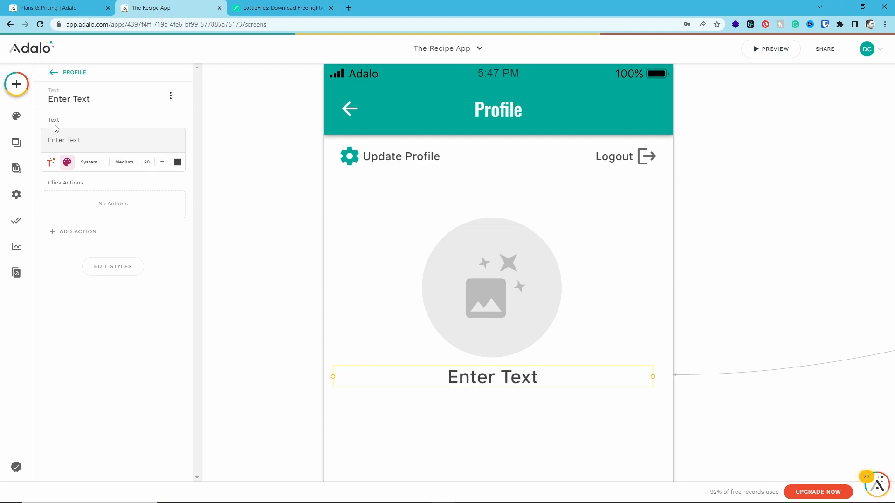
# Replace the placeholder text below the profile image with magic text for the logged-in user's Full Name
pyautogui.tripleClick(68, 140)
pyautogui.press('BackSpace')
pyautogui.click(51, 162)
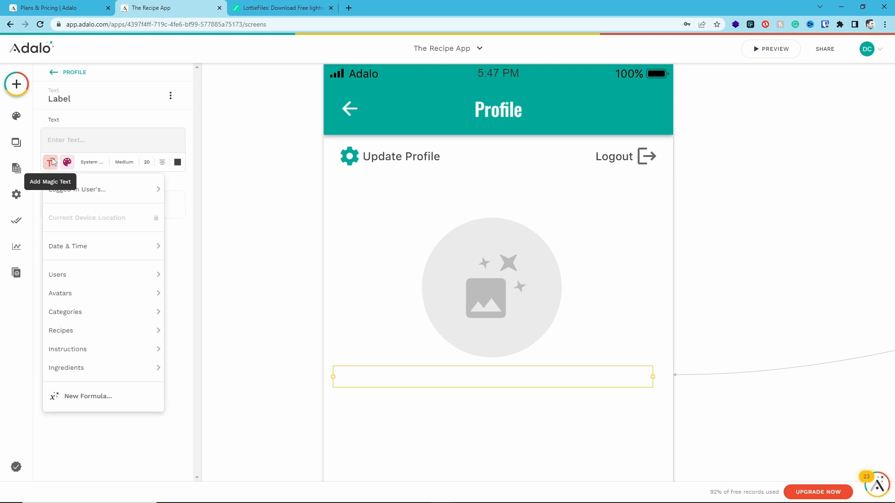
pyautogui.moveTo(65, 184)
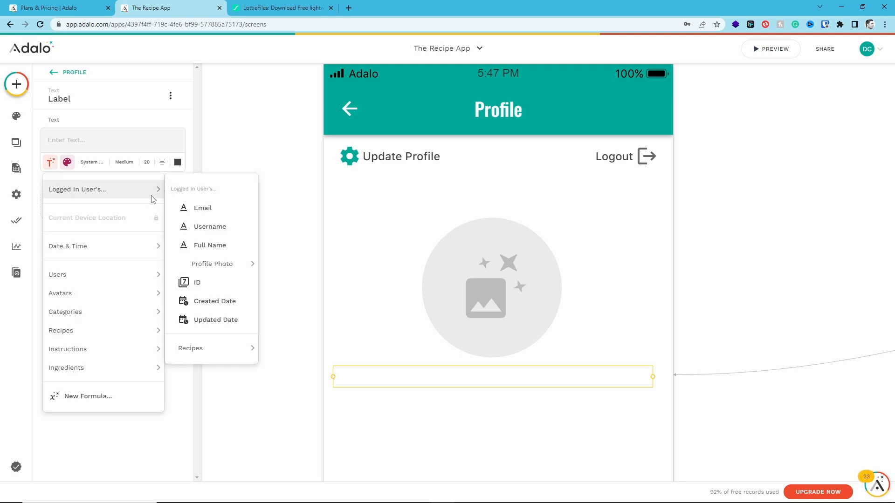
pyautogui.click(218, 245)
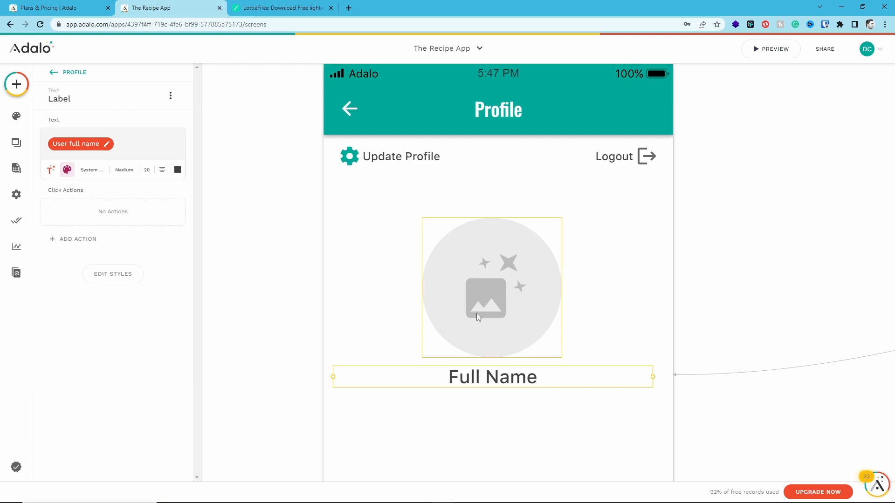
# Duplicate the Full Name text and place the copy directly beneath the original, aligned with it
pyautogui.scroll(-1, 475, 391)
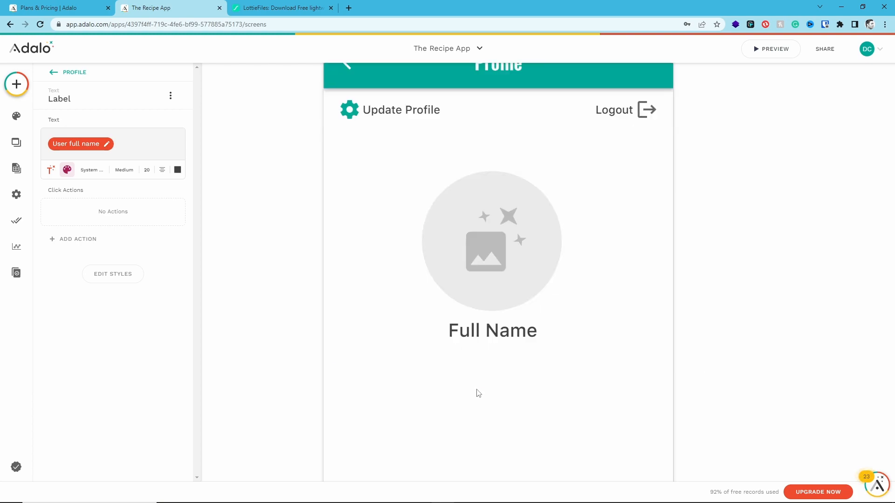
pyautogui.click(496, 366)
pyautogui.click(497, 337)
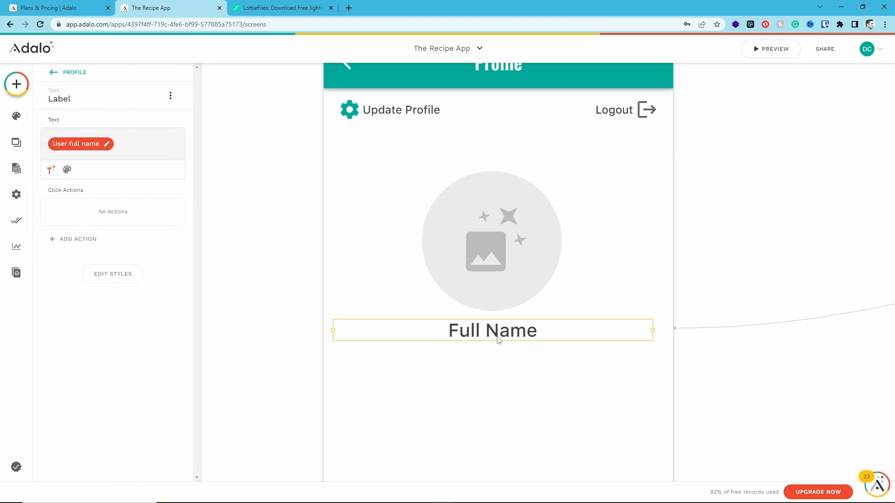
pyautogui.moveTo(497, 335); pyautogui.dragTo(499, 355)
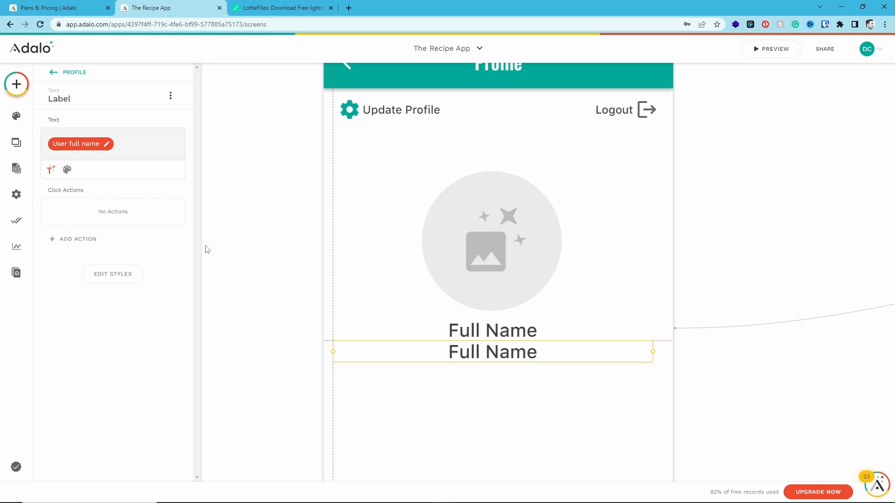
# Set the lower Full Name copy to size 16 and Normal weight
pyautogui.click(67, 169)
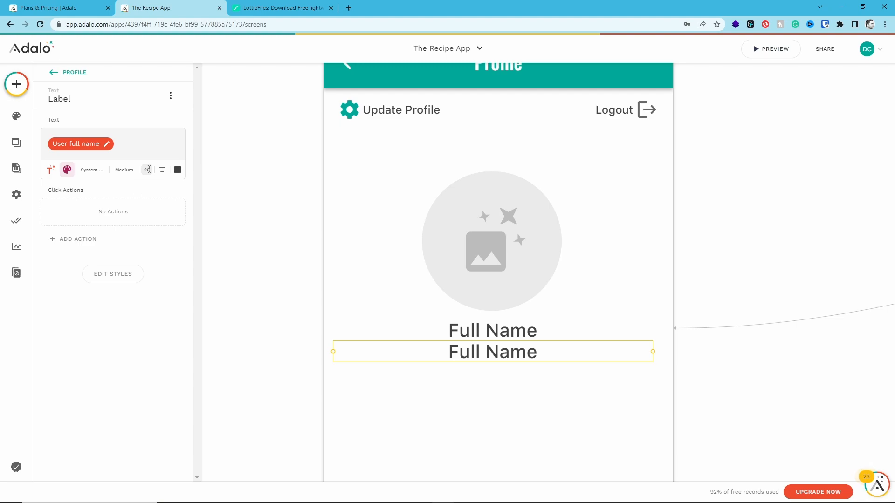
pyautogui.write('16')
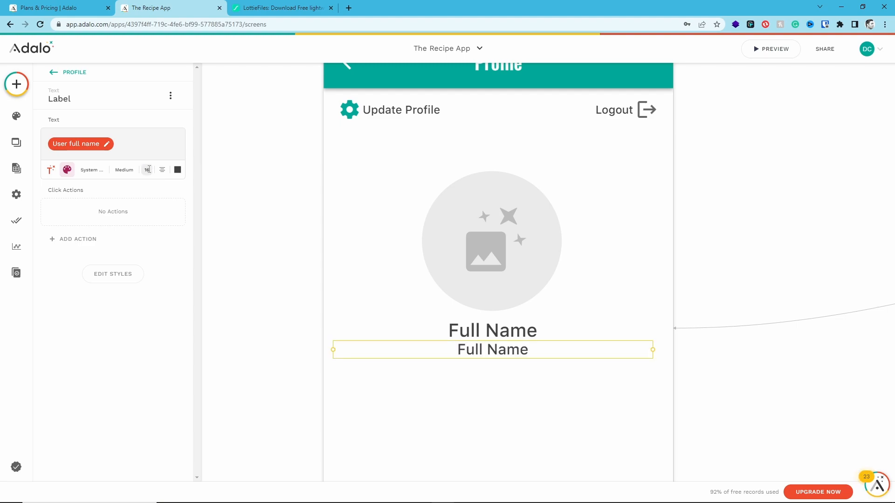
pyautogui.click(123, 170)
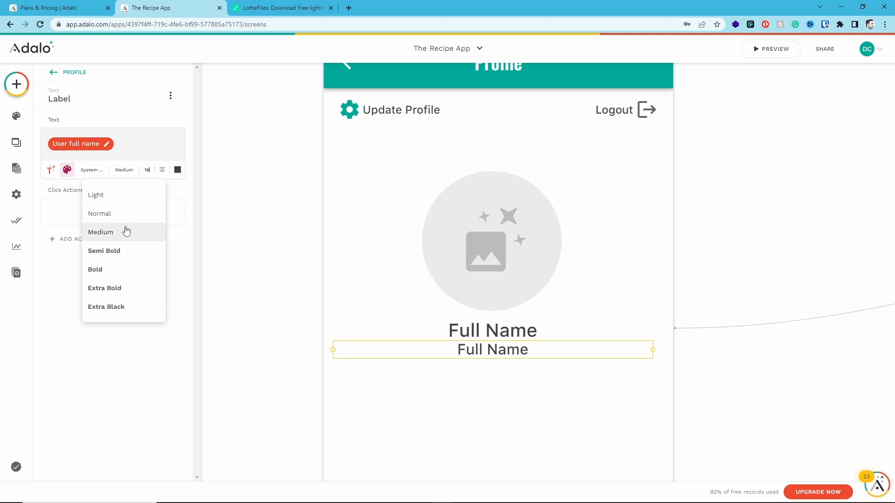
pyautogui.click(126, 215)
# Replace the content of the lower Full Name copy with magic text for the logged-in user's Email
pyautogui.click(120, 147)
pyautogui.press('BackSpace')
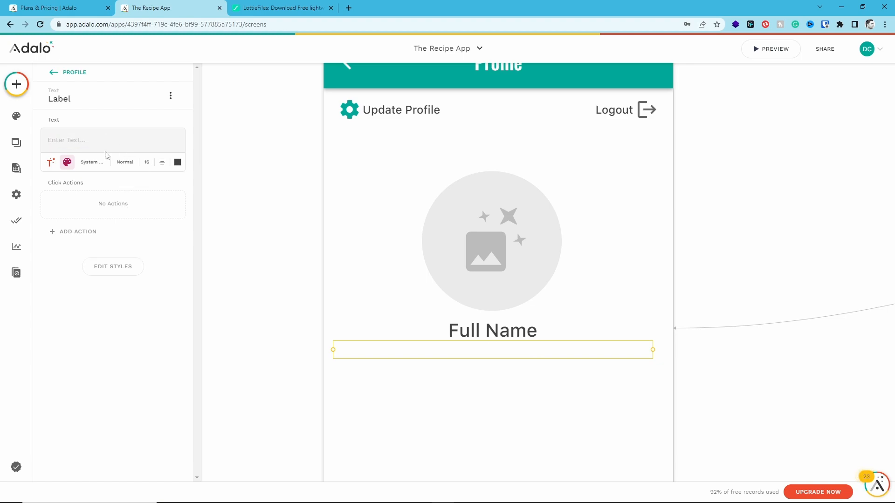
pyautogui.click(51, 162)
pyautogui.moveTo(55, 188)
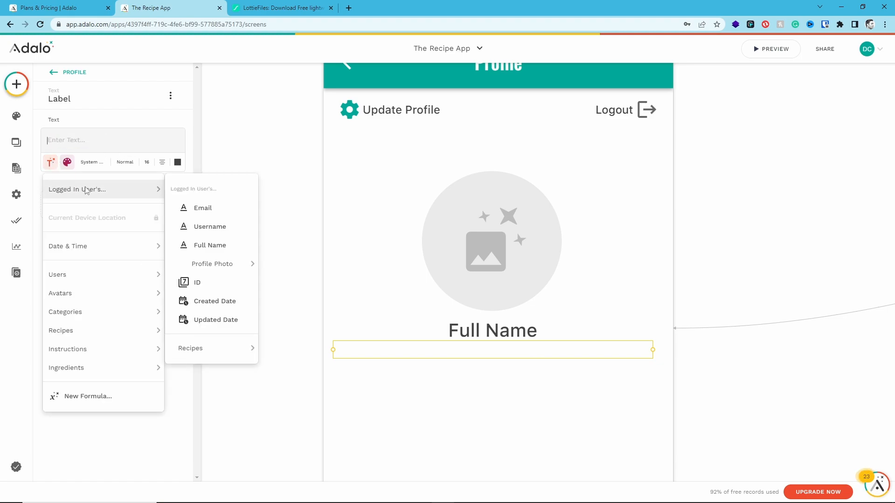
pyautogui.click(202, 208)
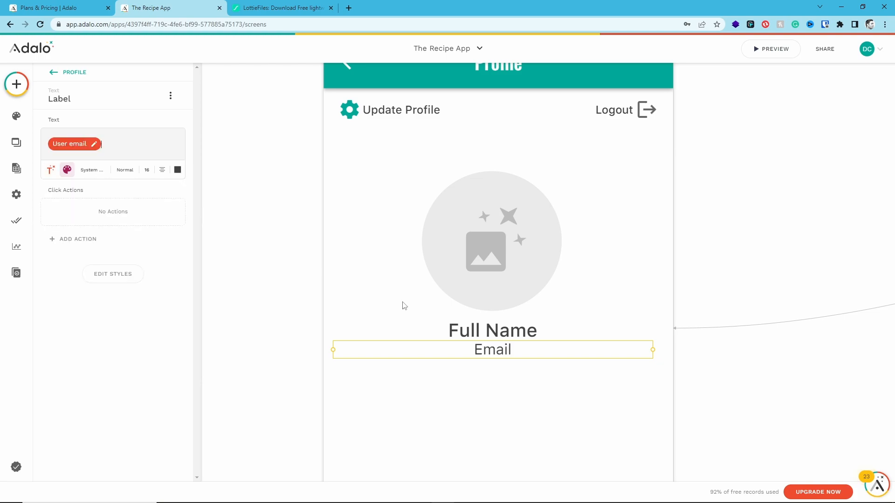
# Change the Email text's color to a lighter medium gray
pyautogui.click(178, 169)
pyautogui.click(171, 300)
pyautogui.click(158, 330)
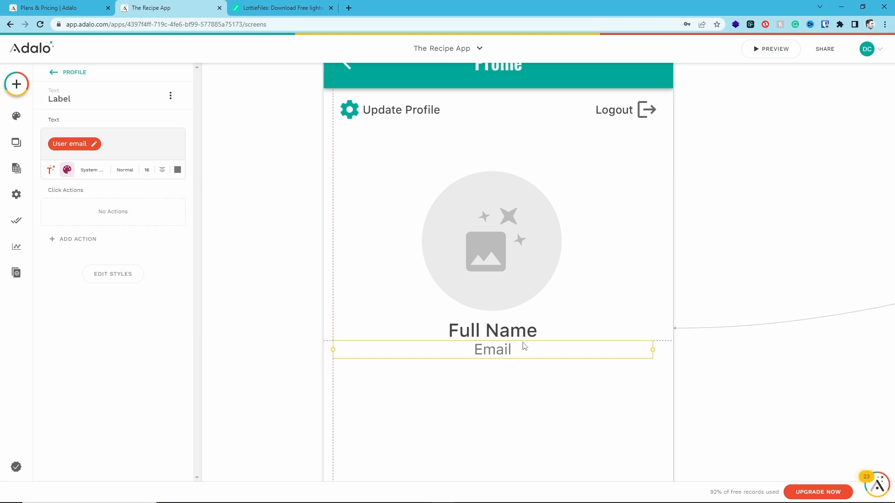
# Resize the Full Name and Email texts so their edges line up with the outer edges of the settings and logout icons
pyautogui.moveTo(524, 352); pyautogui.dragTo(658, 330)
pyautogui.click(638, 337)
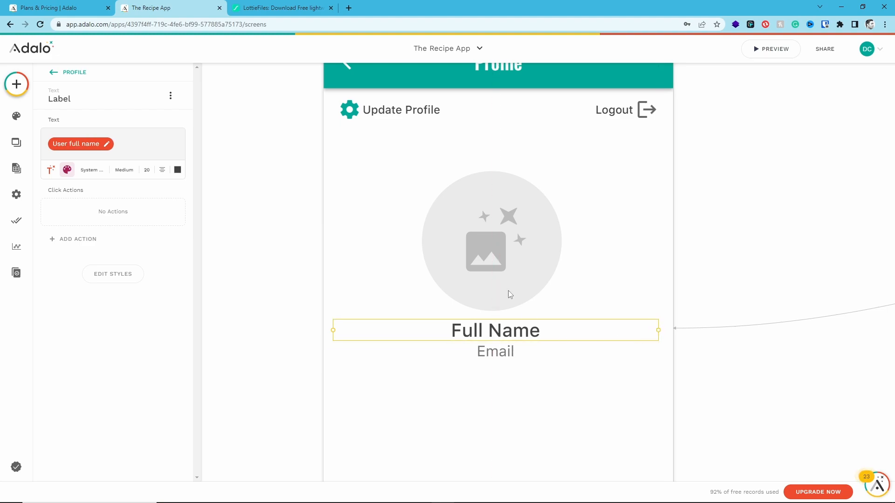
pyautogui.moveTo(334, 331); pyautogui.dragTo(338, 350)
pyautogui.click(346, 351)
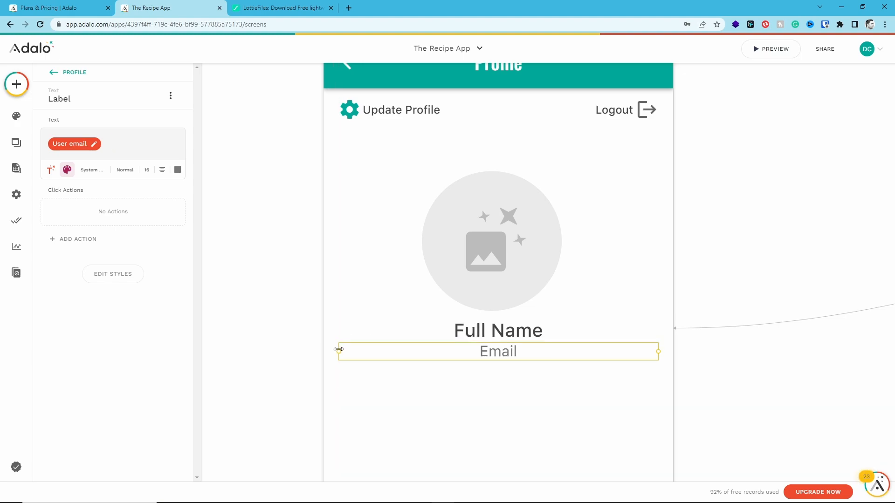
pyautogui.scroll(1, 353, 317)
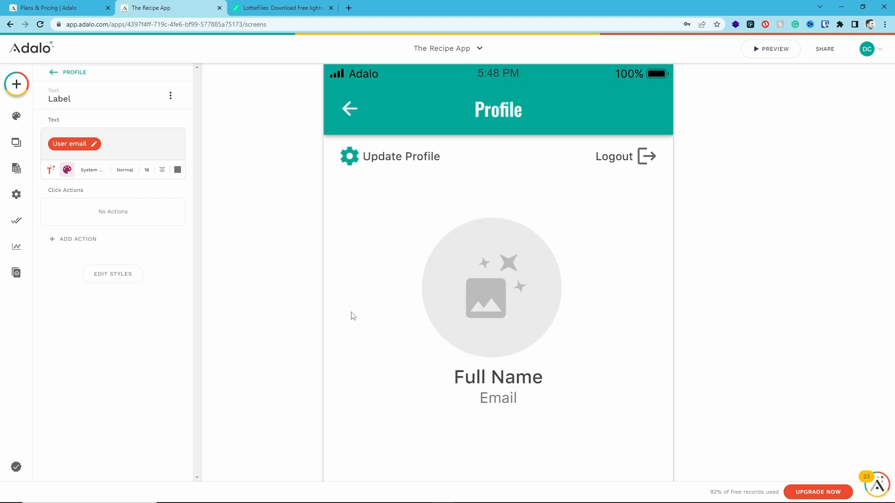
pyautogui.click(350, 160)
pyautogui.keyDown('shift'); pyautogui.click(364, 158); pyautogui.keyUp('shift')
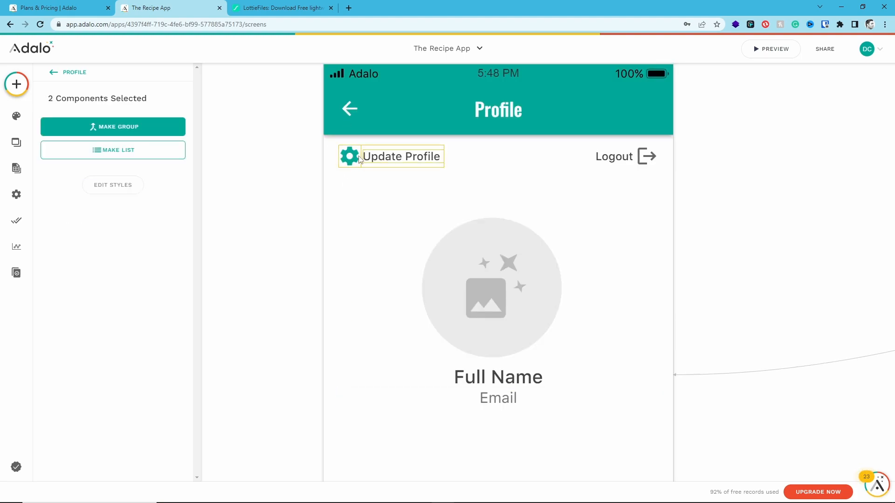
pyautogui.click(642, 158)
pyautogui.keyDown('shift'); pyautogui.click(628, 158); pyautogui.keyUp('shift')
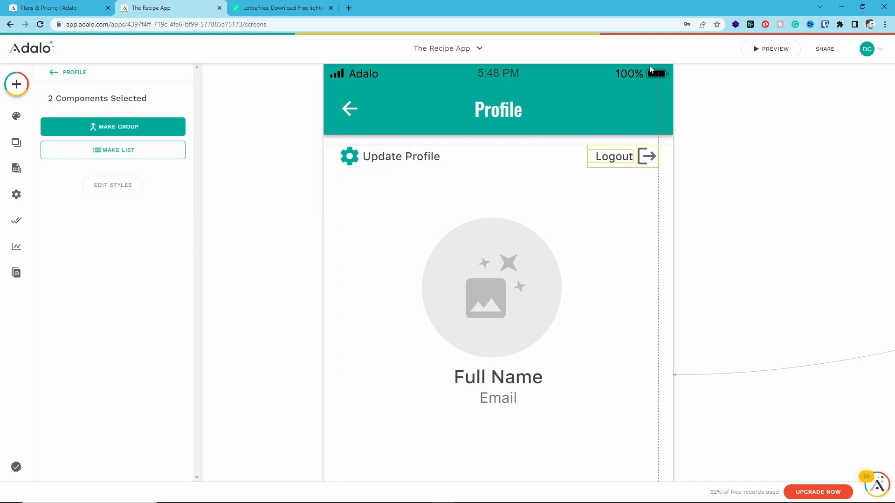
pyautogui.scroll(-2, 632, 212)
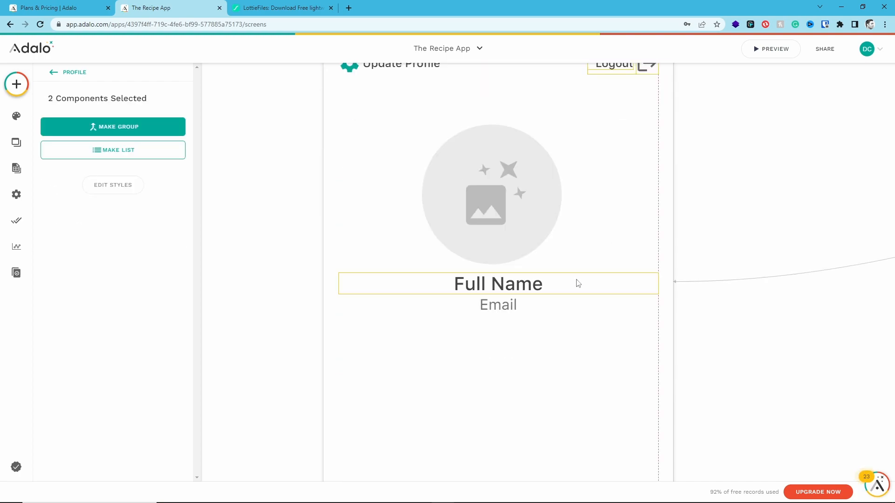
pyautogui.click(594, 329)
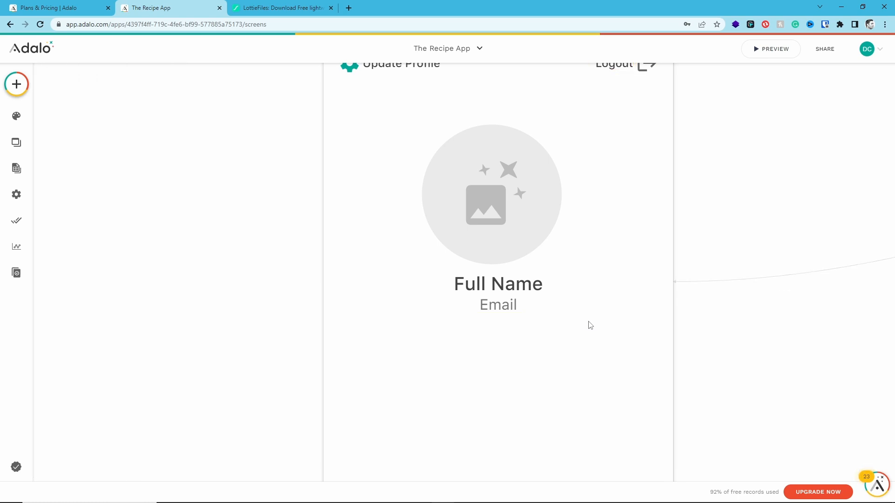
# Add a horizontal line component just below the Email text, spanning the same width as the text
pyautogui.click(17, 84)
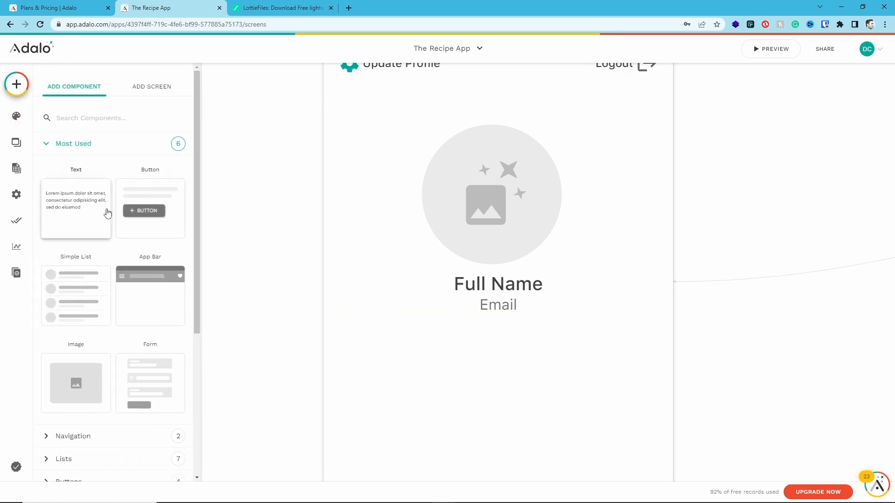
pyautogui.scroll(-3, 103, 228)
pyautogui.click(50, 365)
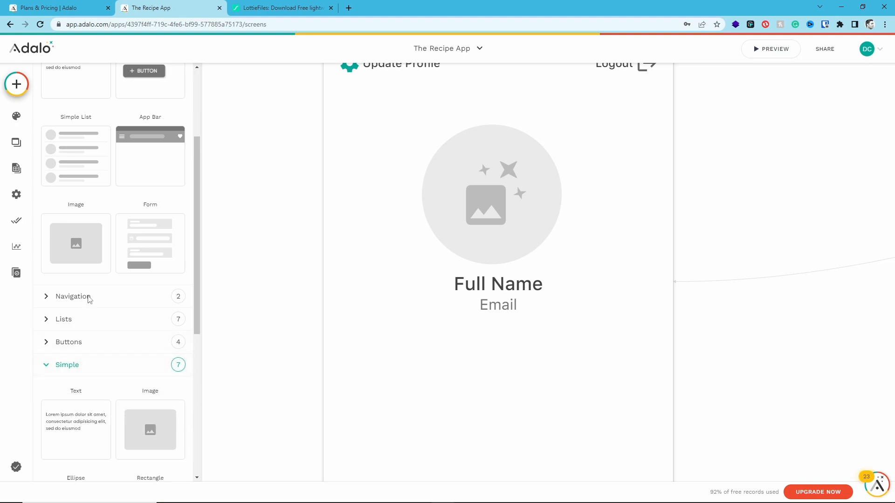
pyautogui.scroll(-3, 90, 301)
pyautogui.moveTo(76, 467); pyautogui.dragTo(498, 334)
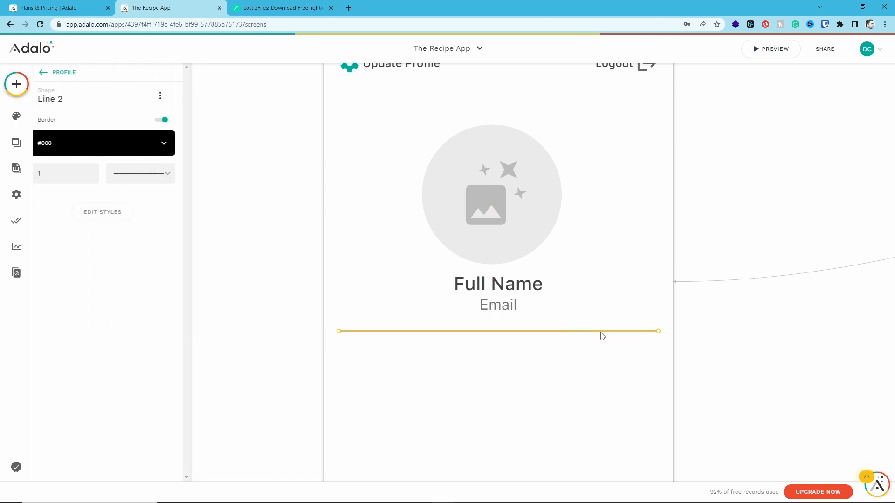
pyautogui.click(699, 339)
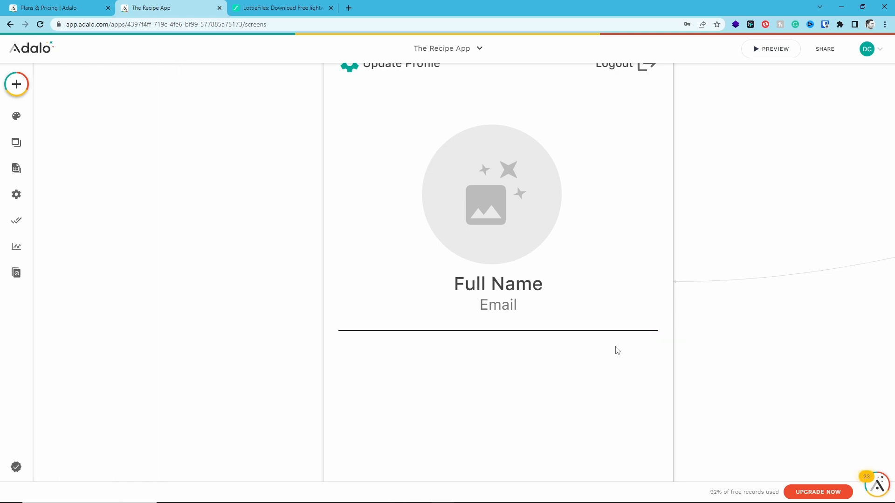
# Set the color of the line below the Email text to gray #757575
pyautogui.click(573, 334)
pyautogui.click(107, 148)
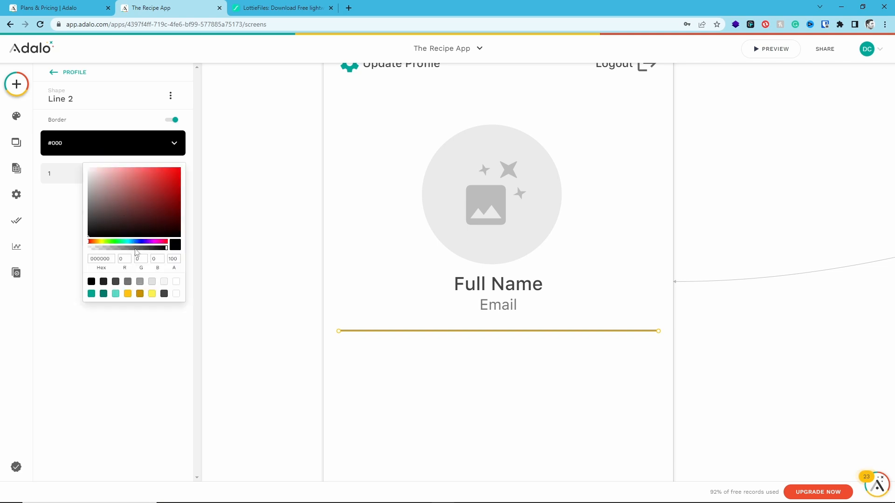
pyautogui.click(127, 282)
pyautogui.click(279, 370)
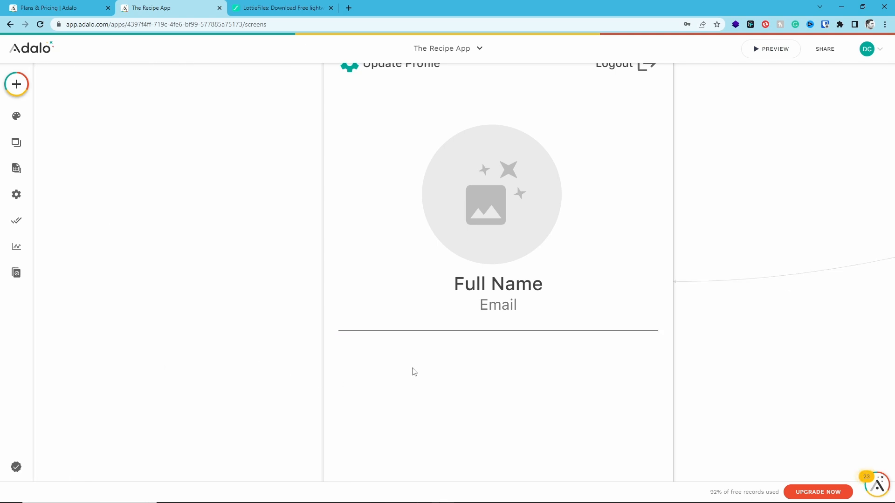
# Nudge the Email text down to add a gap below Full Name, and shift the line beneath it down slightly
pyautogui.click(495, 309)
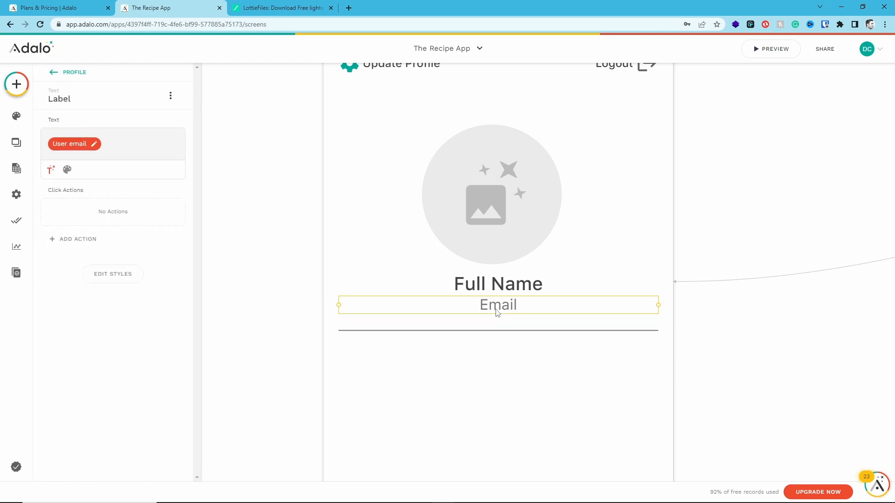
pyautogui.hotkey('shift', 'Down')
pyautogui.hotkey('shift', 'Down')
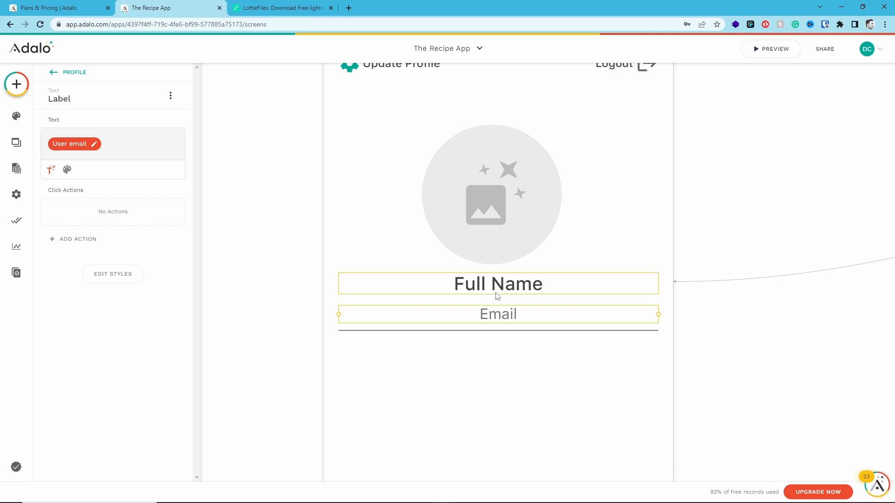
pyautogui.click(499, 349)
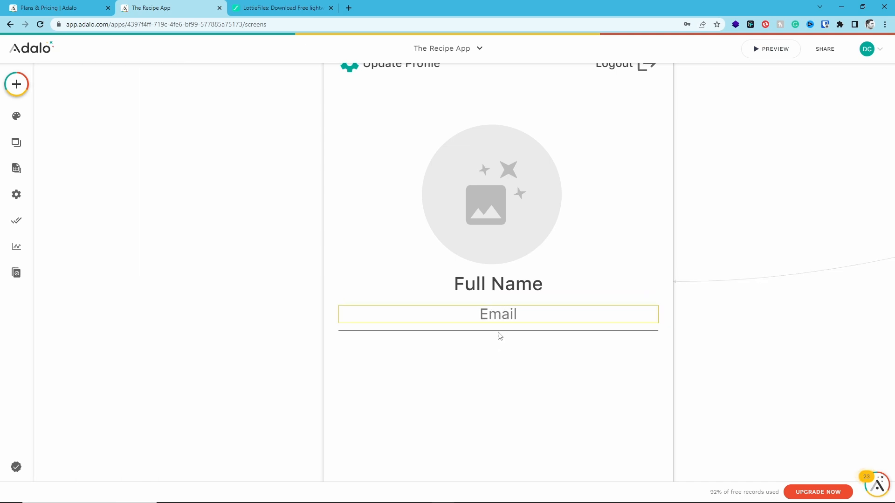
pyautogui.click(500, 331)
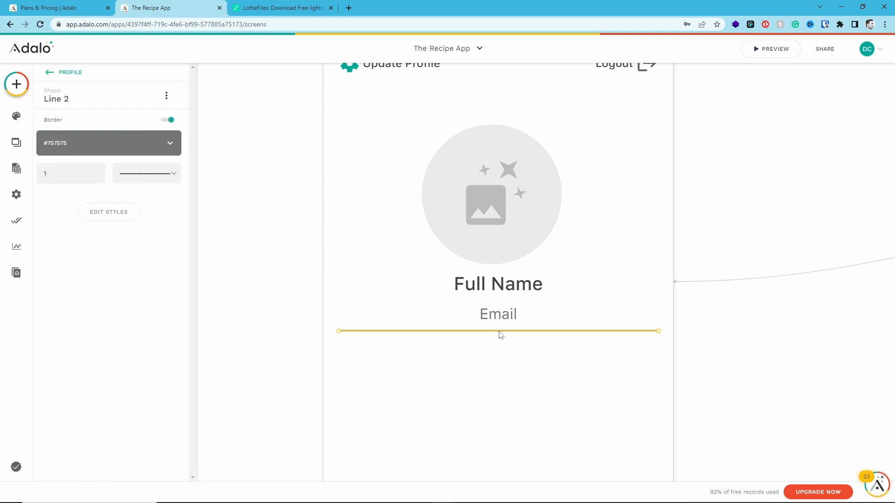
pyautogui.hotkey('shift', 'Down')
pyautogui.hotkey('shift', 'Down')
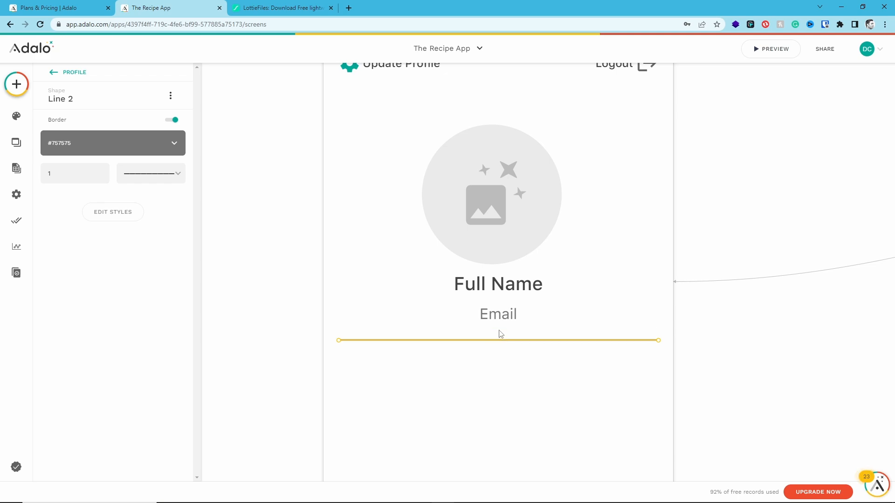
pyautogui.click(279, 304)
# Move the round profile image slightly up and center it horizontally on the screen
pyautogui.click(487, 231)
pyautogui.moveTo(486, 221); pyautogui.dragTo(495, 186)
pyautogui.click(271, 209)
pyautogui.click(471, 201)
pyautogui.click(261, 205)
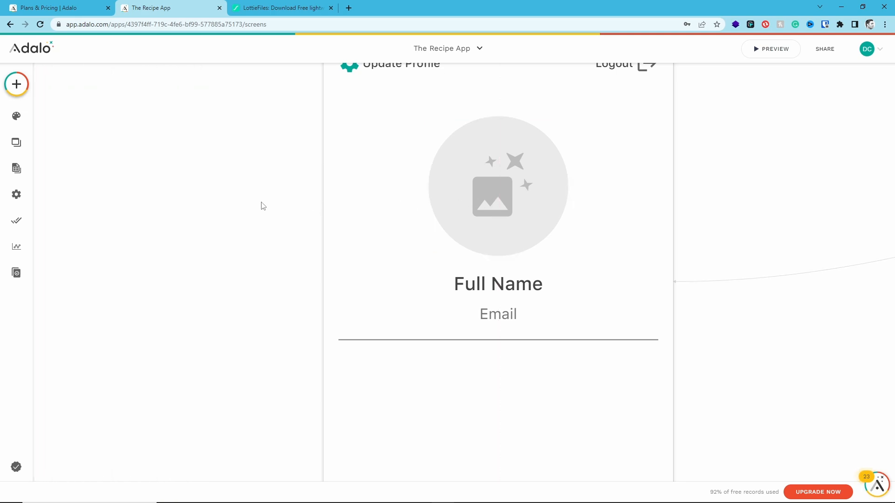
pyautogui.scroll(1, 459, 252)
pyautogui.click(516, 235)
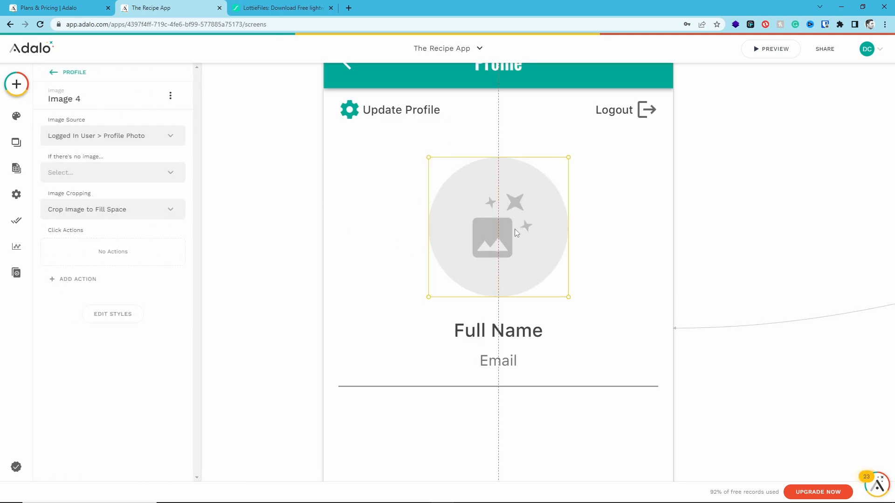
pyautogui.click(279, 199)
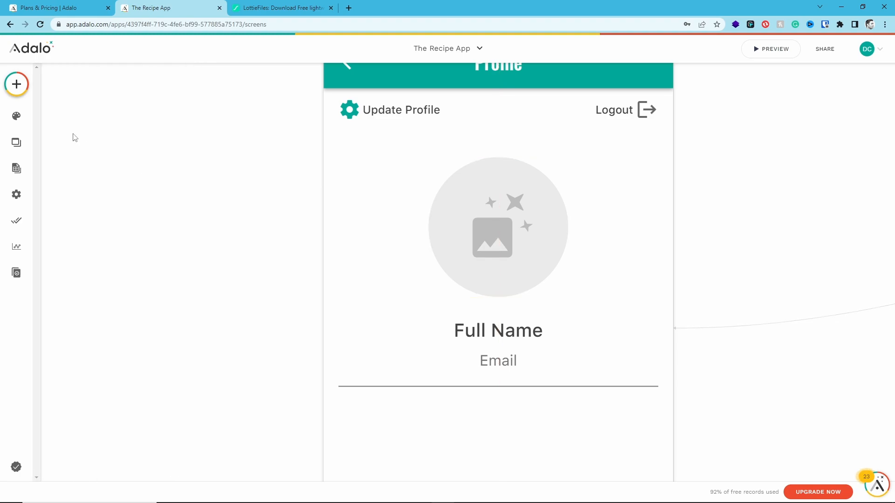
# Add an ellipse shape over the profile image and enlarge it to about 131 by 133
pyautogui.click(16, 85)
pyautogui.scroll(-3, 100, 326)
pyautogui.click(100, 362)
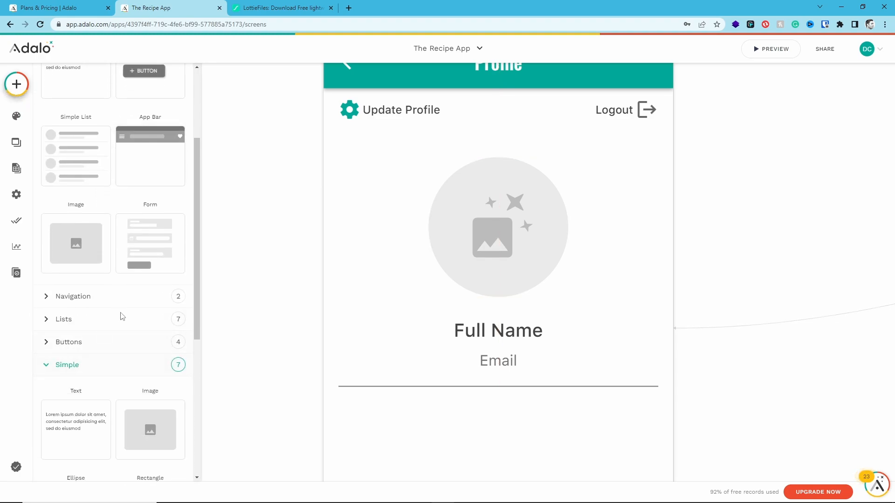
pyautogui.scroll(-4, 114, 323)
pyautogui.moveTo(108, 345); pyautogui.dragTo(499, 229)
pyautogui.moveTo(546, 180); pyautogui.dragTo(574, 150)
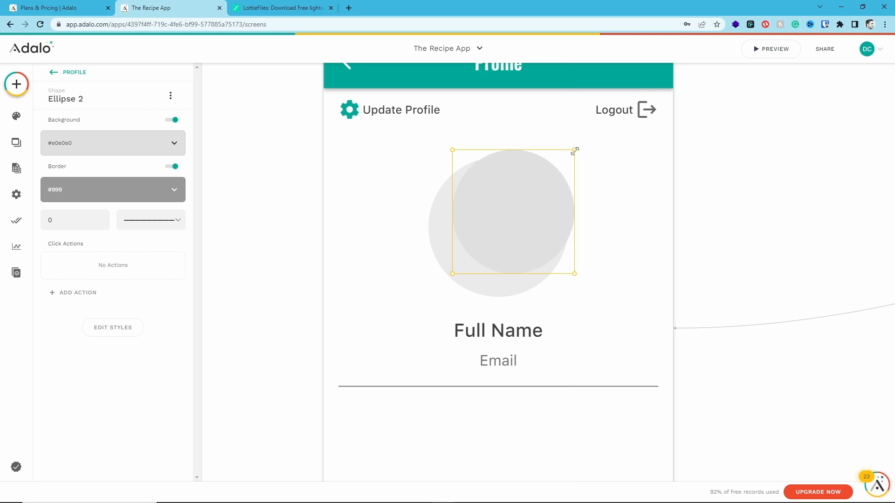
# Set the ellipse's size to 155 by 155 and center it over the profile image
pyautogui.click(447, 246)
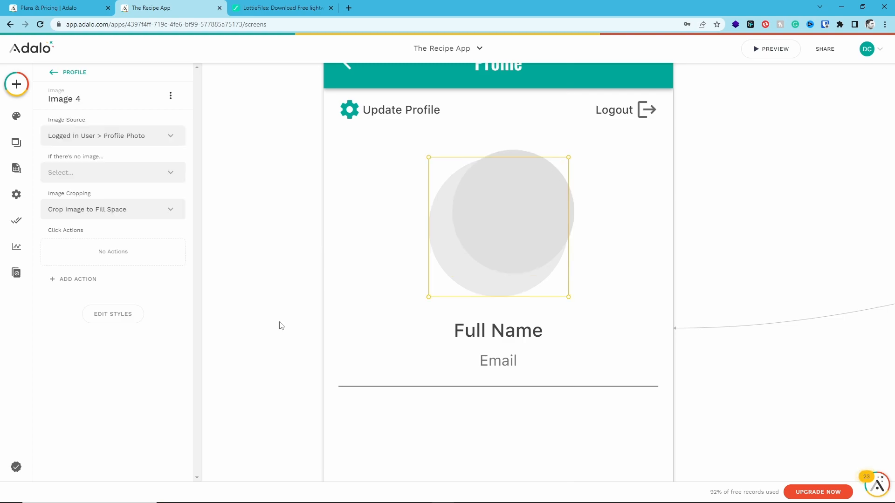
pyautogui.click(123, 313)
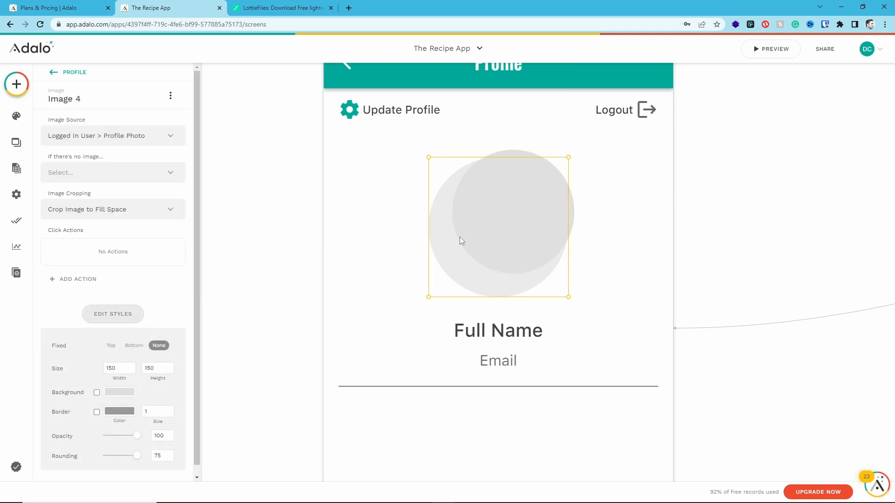
pyautogui.click(482, 227)
pyautogui.moveTo(483, 228); pyautogui.dragTo(468, 238)
pyautogui.click(119, 386)
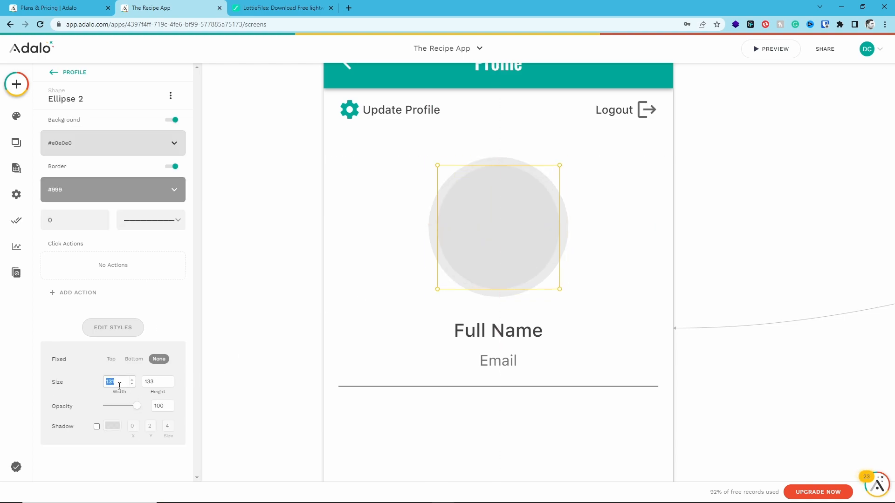
pyautogui.write('155')
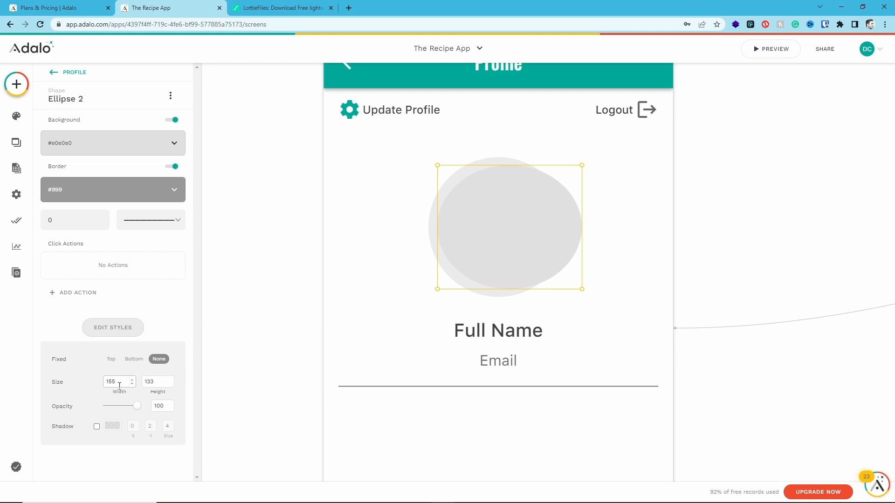
pyautogui.press('Tab')
pyautogui.write('155')
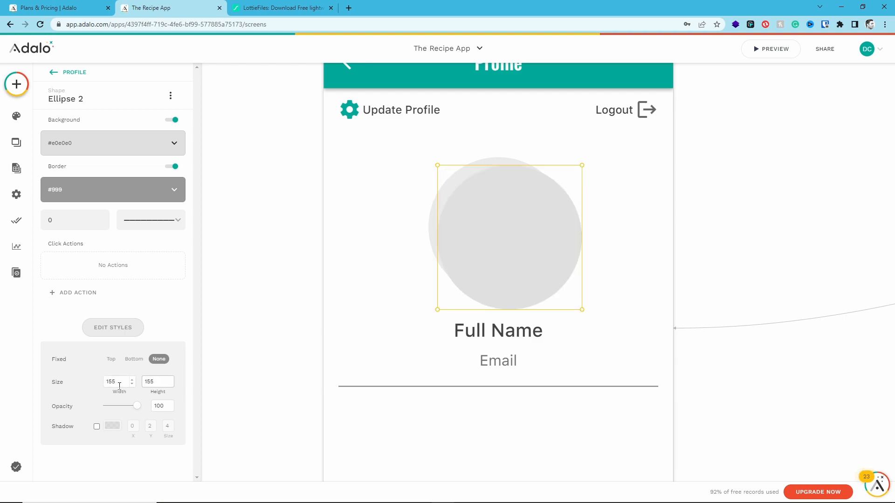
pyautogui.moveTo(485, 248); pyautogui.dragTo(479, 242)
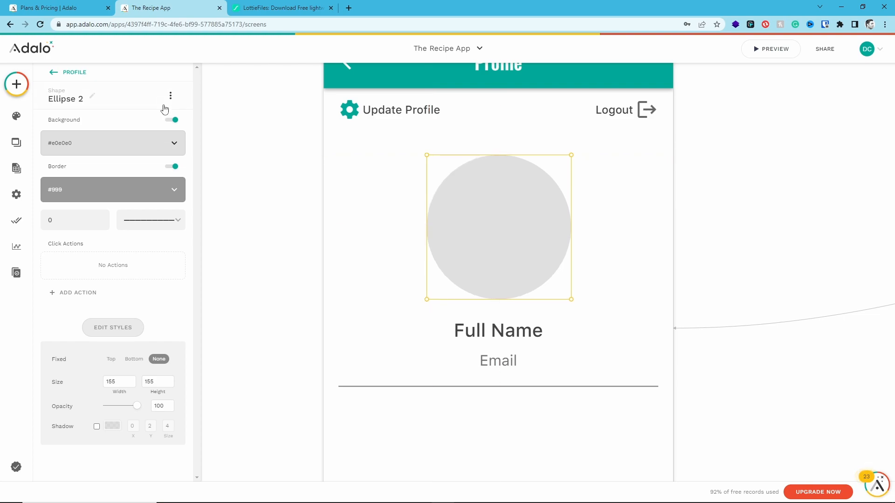
# Set the ellipse's background color to the Primary Light theme color
pyautogui.click(147, 148)
pyautogui.click(91, 293)
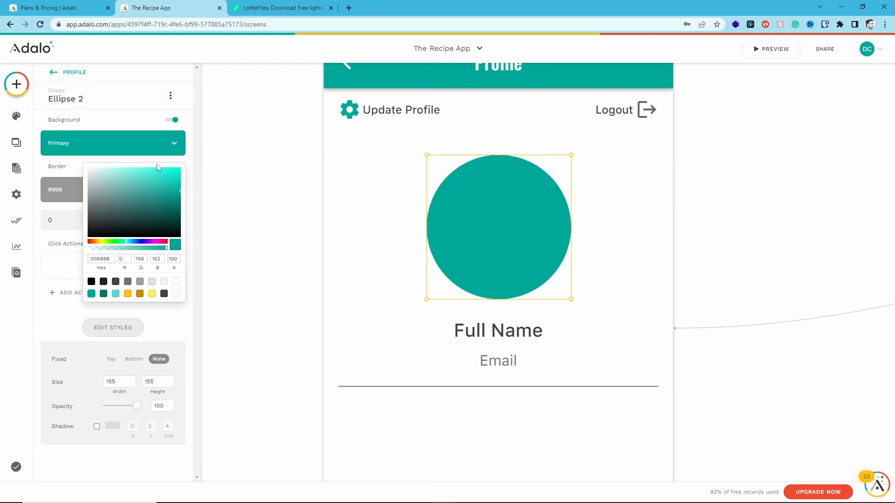
pyautogui.click(115, 294)
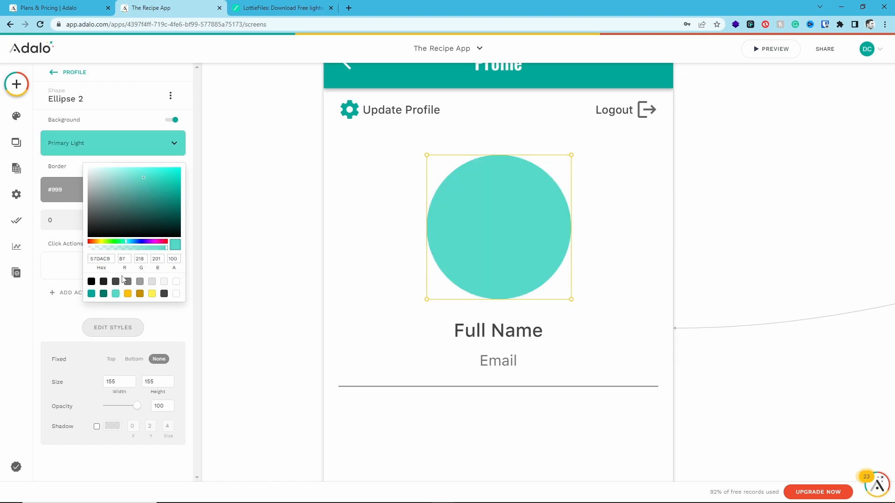
# Send the ellipse to the back so it forms a ring behind the round profile image
pyautogui.click(172, 107)
pyautogui.click(171, 95)
pyautogui.moveTo(189, 141)
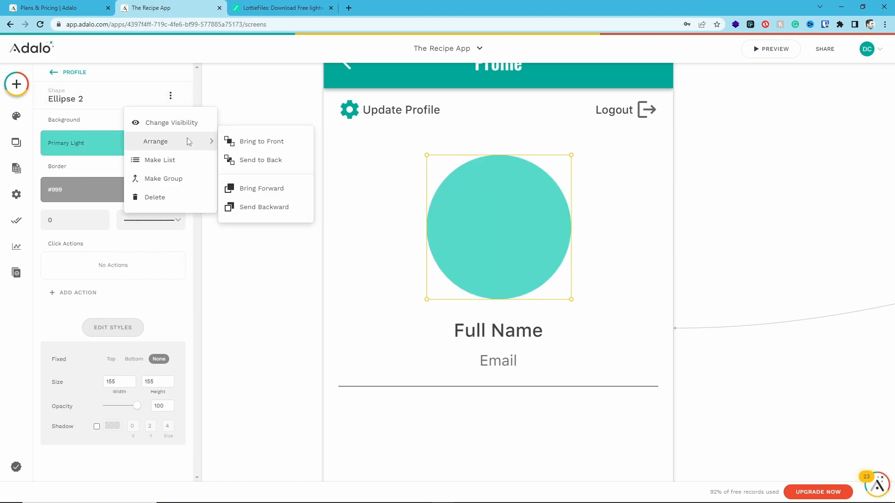
pyautogui.click(258, 160)
pyautogui.click(747, 220)
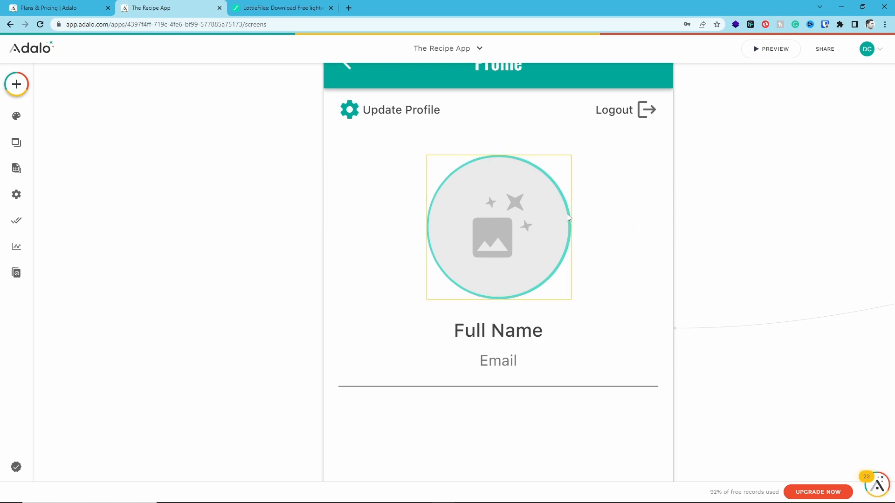
pyautogui.click(463, 227)
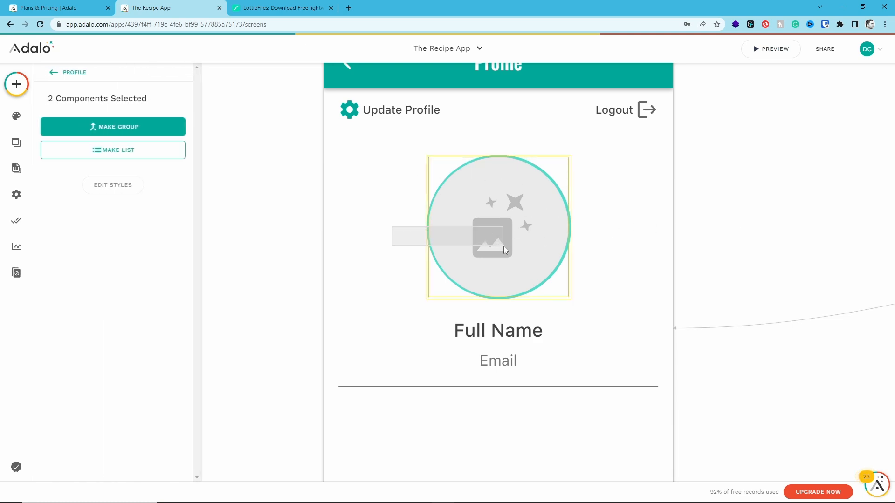
pyautogui.click(54, 83)
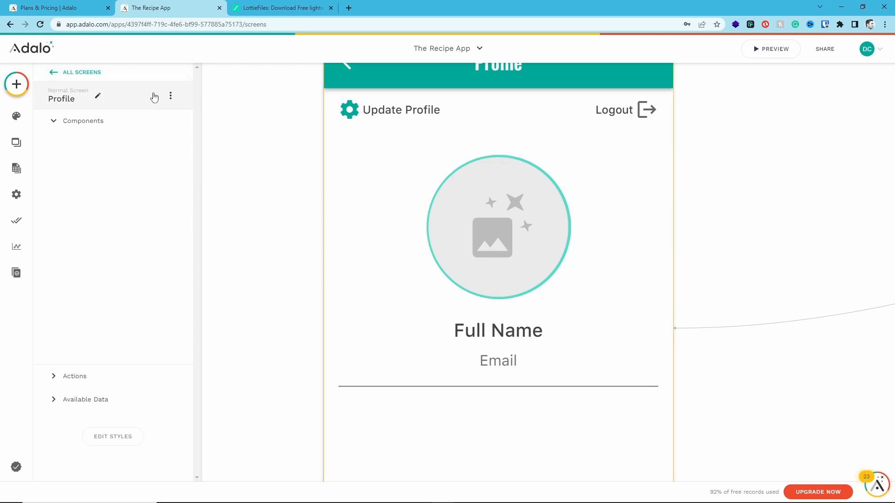
pyautogui.click(170, 95)
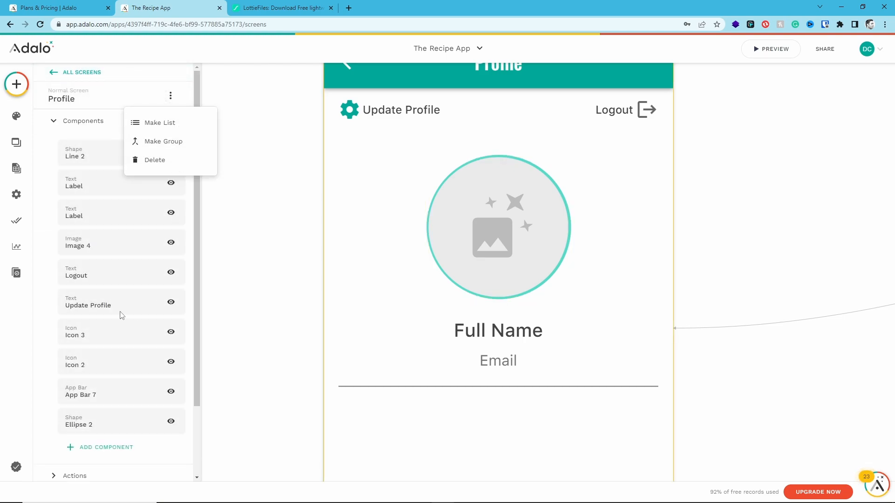
pyautogui.click(59, 117)
pyautogui.click(61, 98)
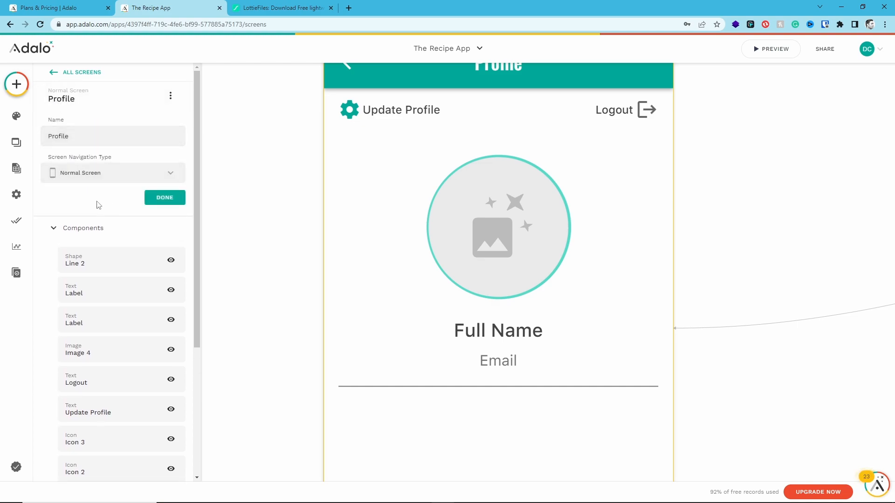
pyautogui.click(555, 222)
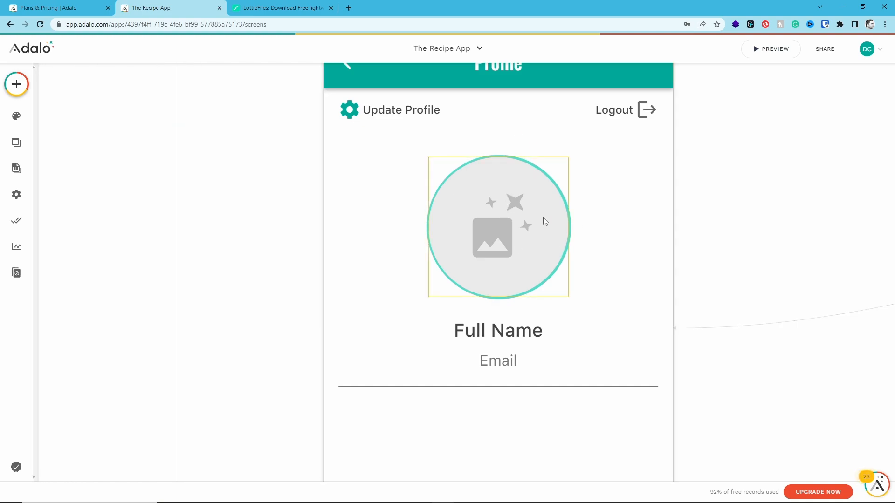
pyautogui.click(570, 224)
pyautogui.click(621, 251)
# Add a text component below the divider line reading "My Favorite Recipes"
pyautogui.scroll(-3, 656, 271)
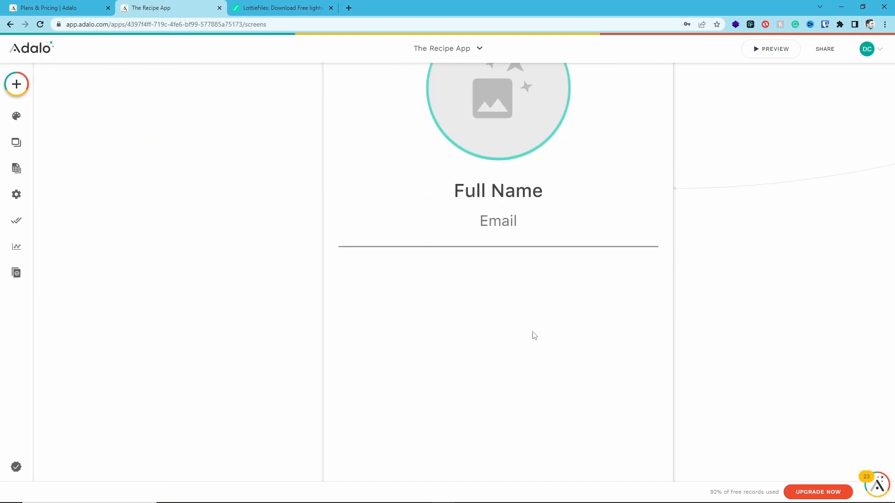
pyautogui.click(17, 85)
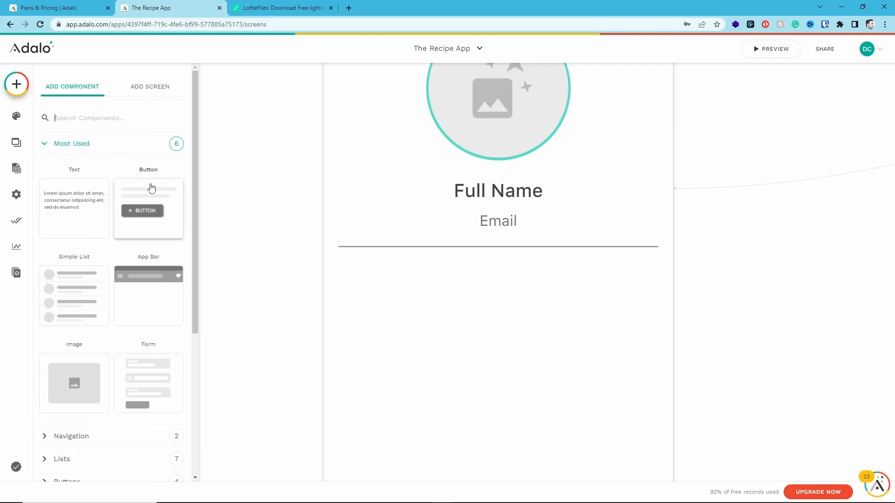
pyautogui.moveTo(83, 191); pyautogui.dragTo(386, 286)
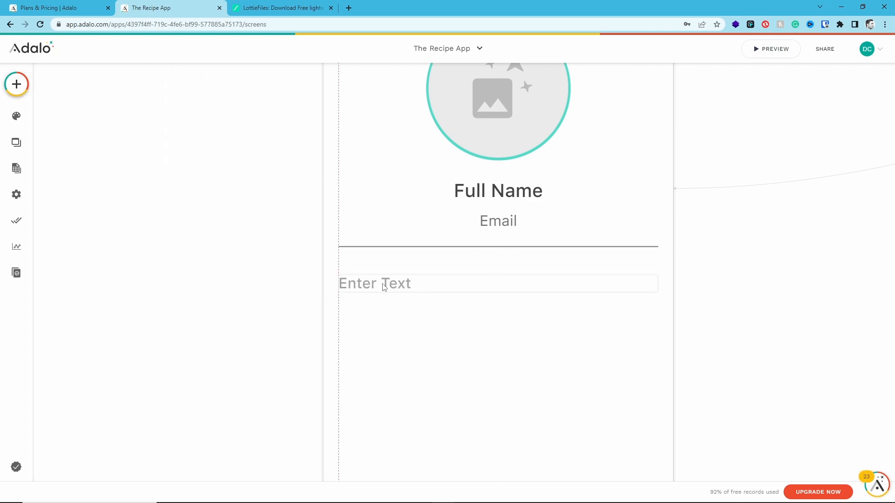
pyautogui.tripleClick(90, 138)
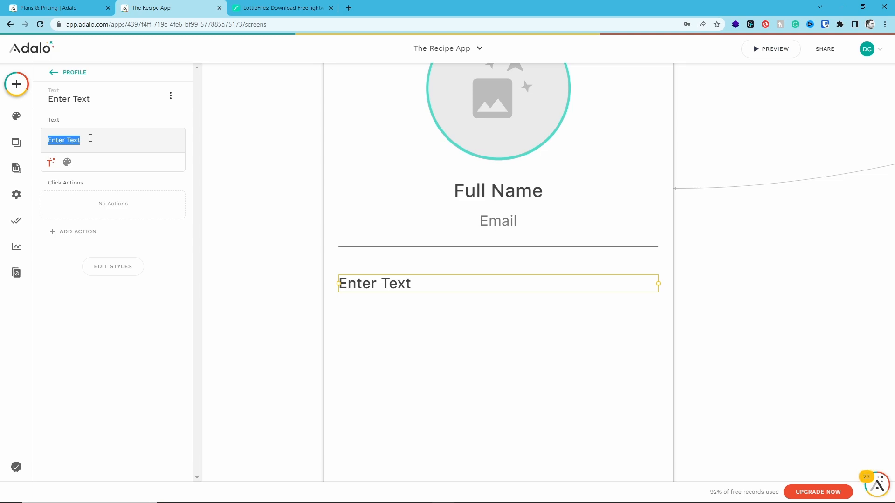
pyautogui.write('m')
pyautogui.press('BackSpace')
pyautogui.write('My')
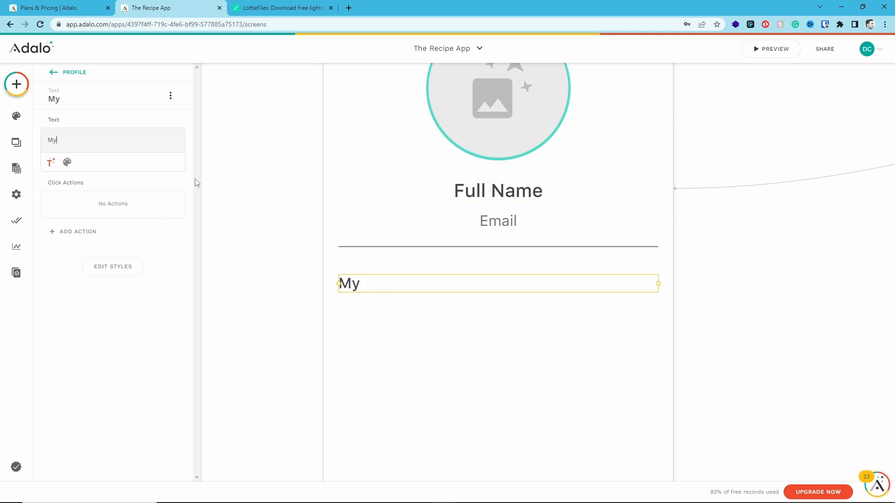
pyautogui.write(' Favorite Recipes')
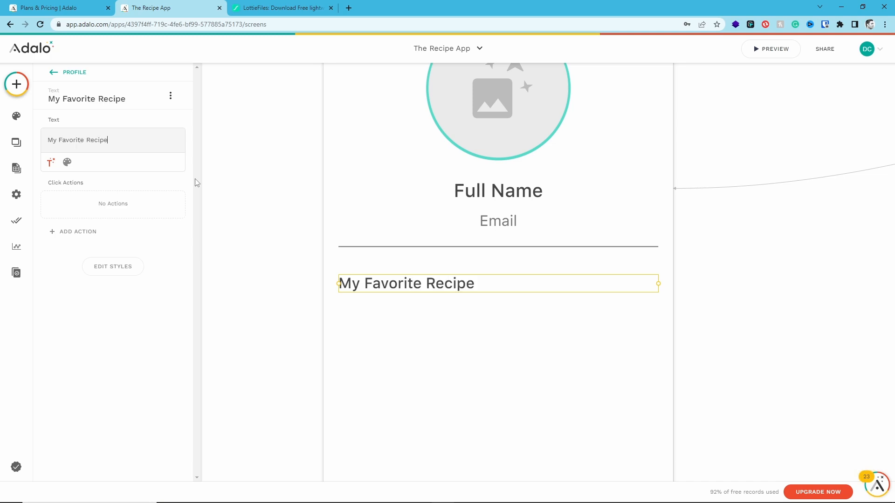
pyautogui.click(451, 356)
# Add a Simple List just below the "My Favorite Recipes" heading and align it with the screen's side edges
pyautogui.click(17, 84)
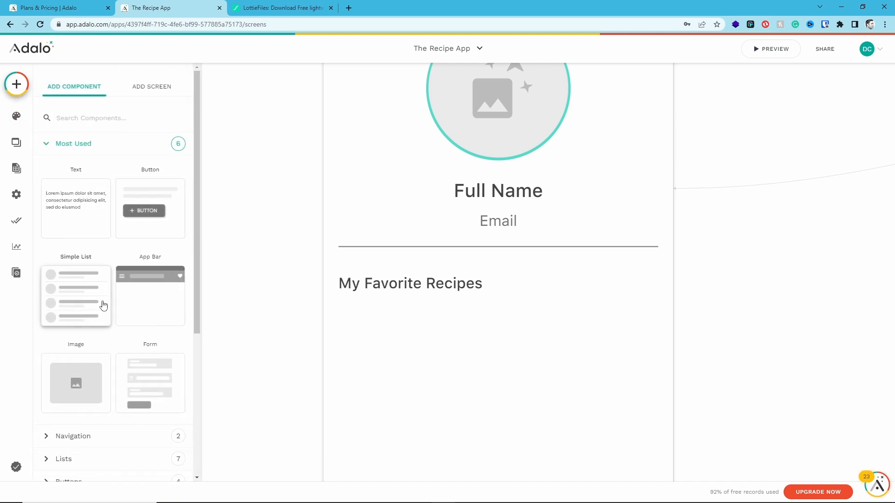
pyautogui.moveTo(103, 304); pyautogui.dragTo(496, 414)
pyautogui.scroll(-1, 497, 391)
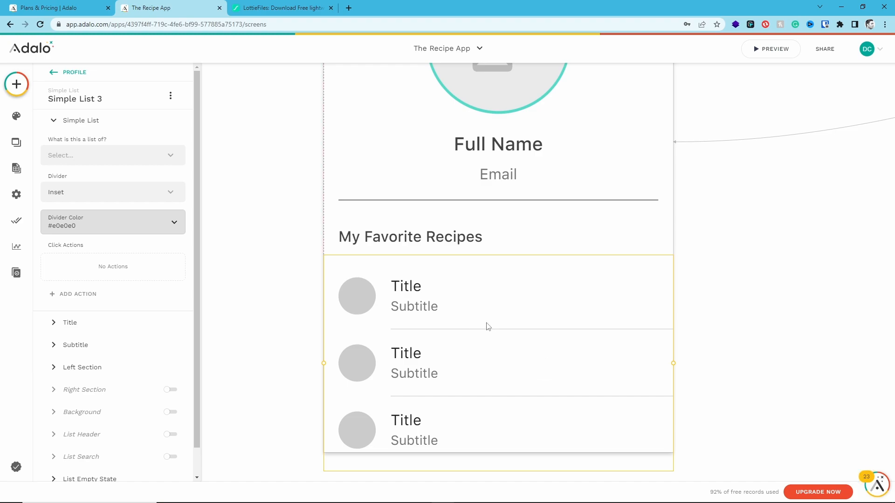
pyautogui.moveTo(488, 326); pyautogui.dragTo(484, 325)
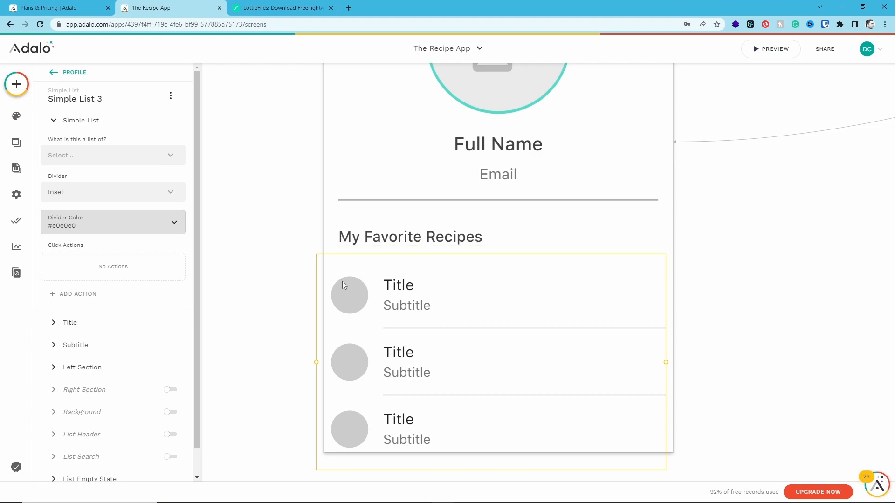
pyautogui.hotkey('shift', 'Right')
pyautogui.press('Left')
pyautogui.press('Left')
pyautogui.press('Left')
pyautogui.press('Left')
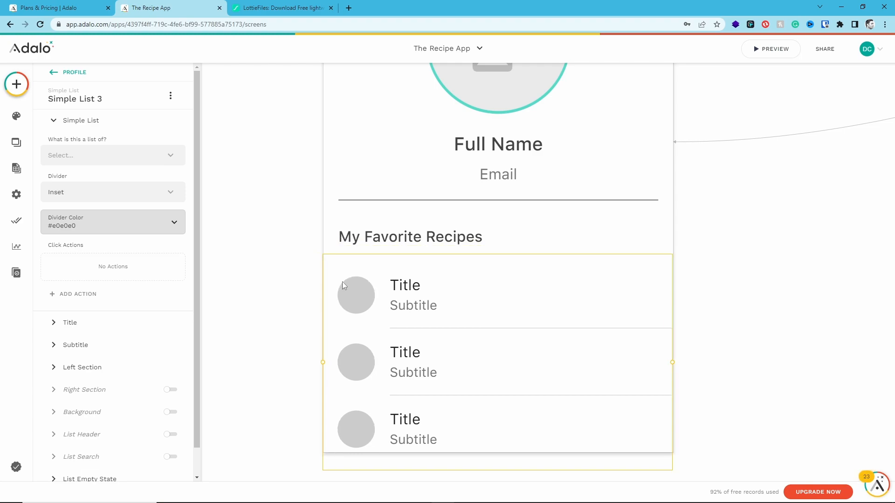
pyautogui.press('Right')
pyautogui.press('Right')
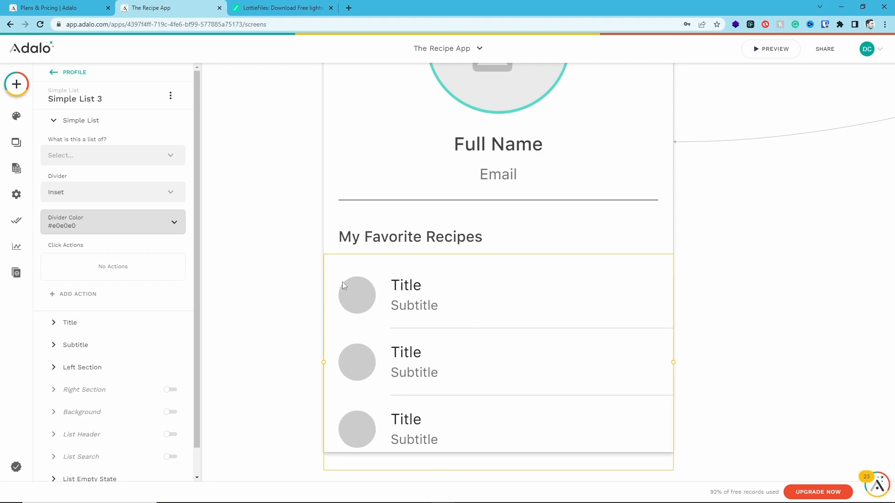
# Make the list show Recipes, filtered to Logged In User > Recipes
pyautogui.click(95, 158)
pyautogui.click(102, 236)
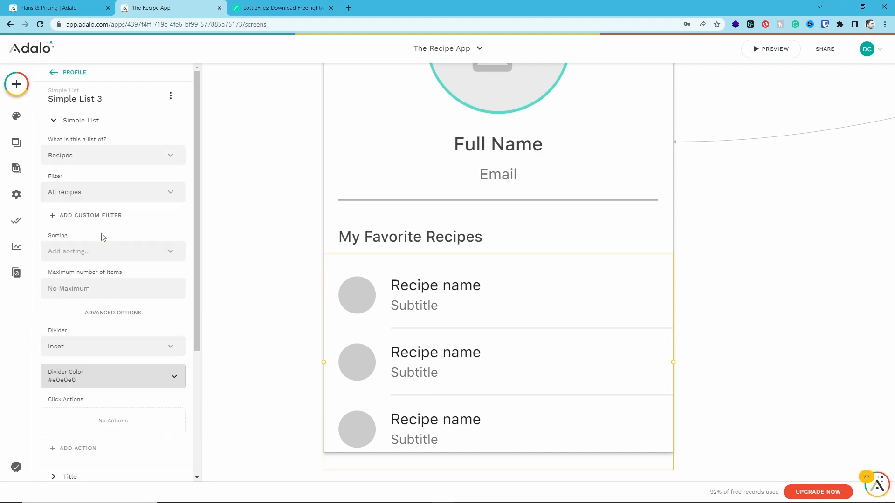
pyautogui.click(118, 195)
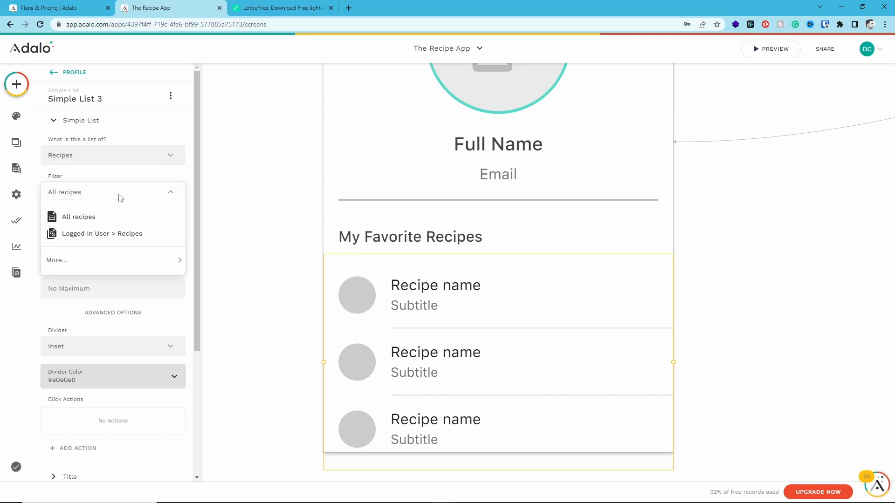
pyautogui.click(111, 236)
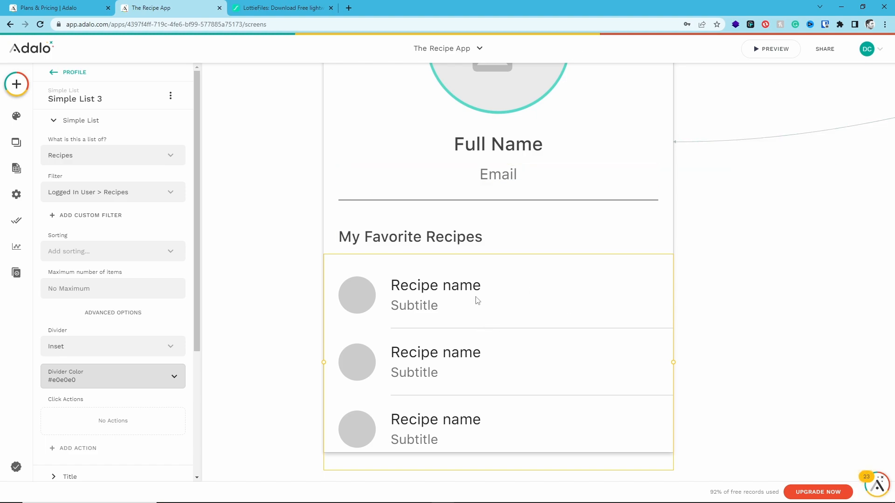
# Turn off the list's subtitle and open the left section's settings
pyautogui.scroll(-3, 131, 320)
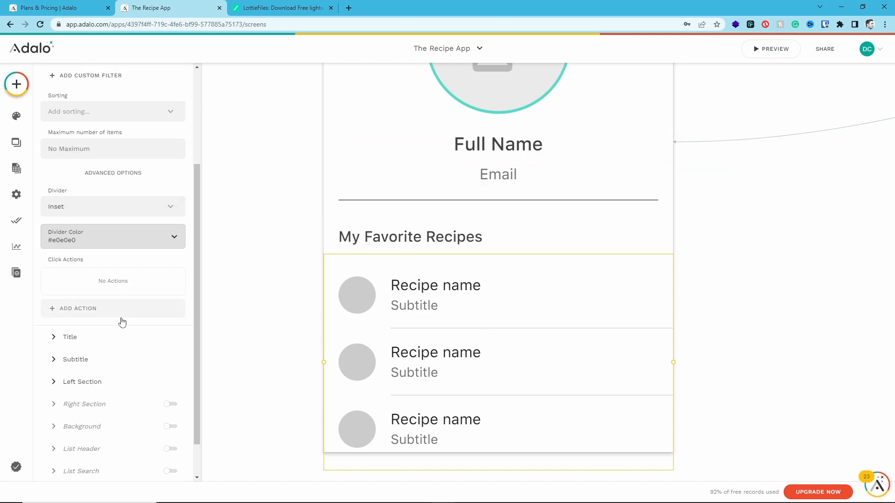
pyautogui.click(53, 338)
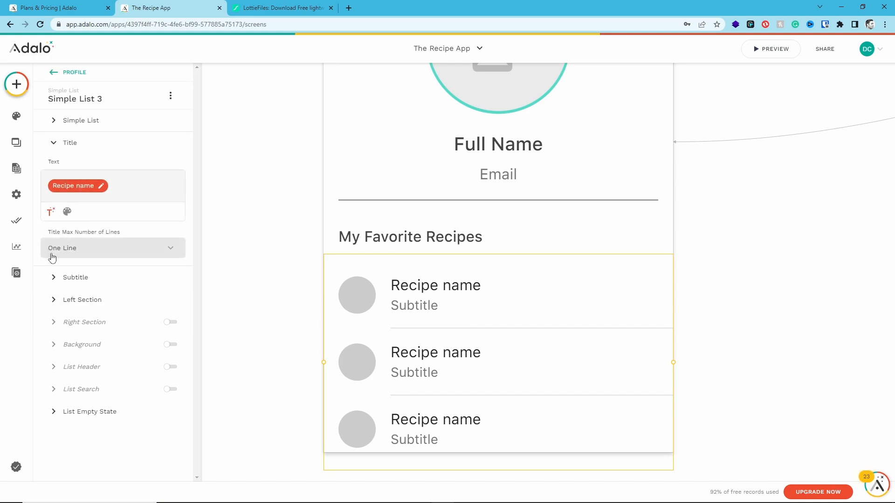
pyautogui.click(53, 278)
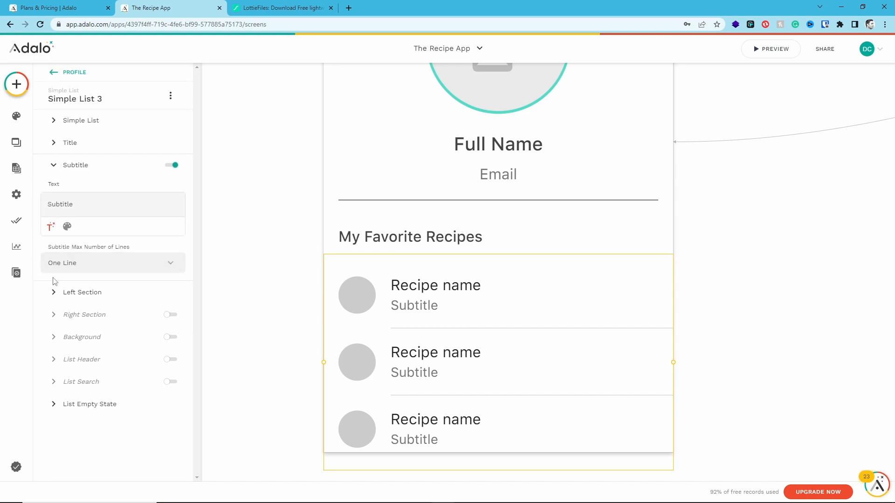
pyautogui.click(172, 165)
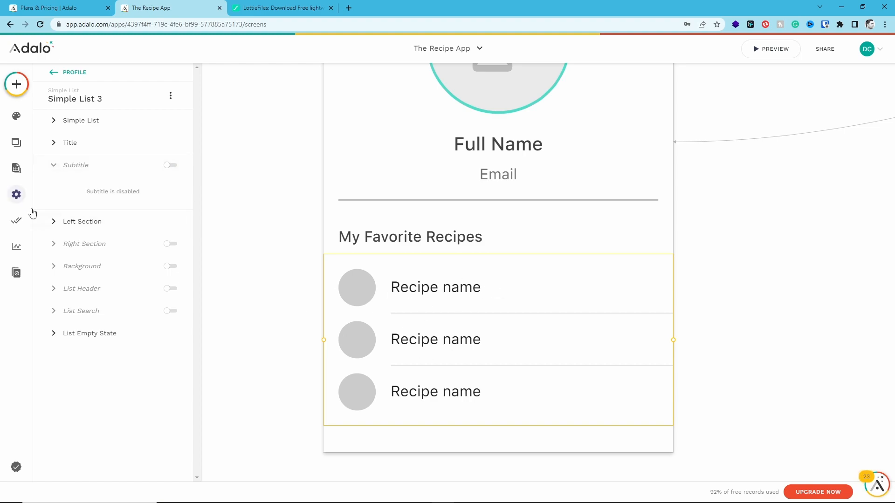
pyautogui.click(52, 222)
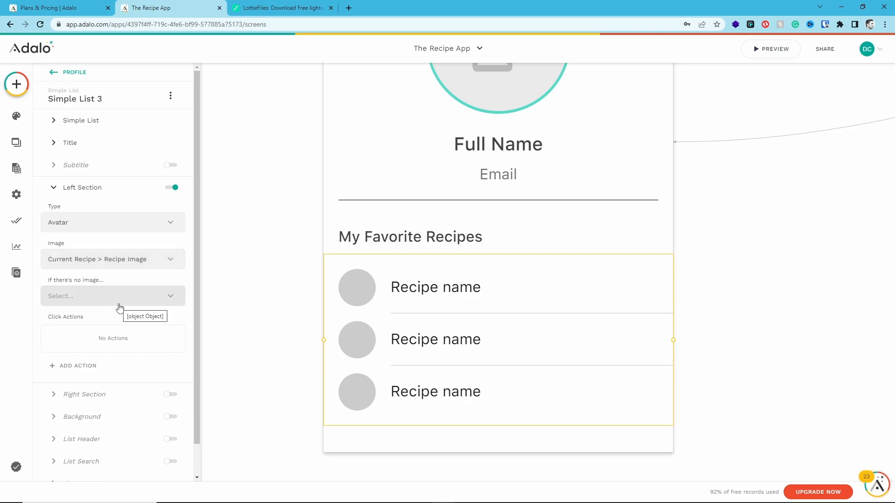
# Enable the right section of the recipe list
pyautogui.scroll(-1, 129, 326)
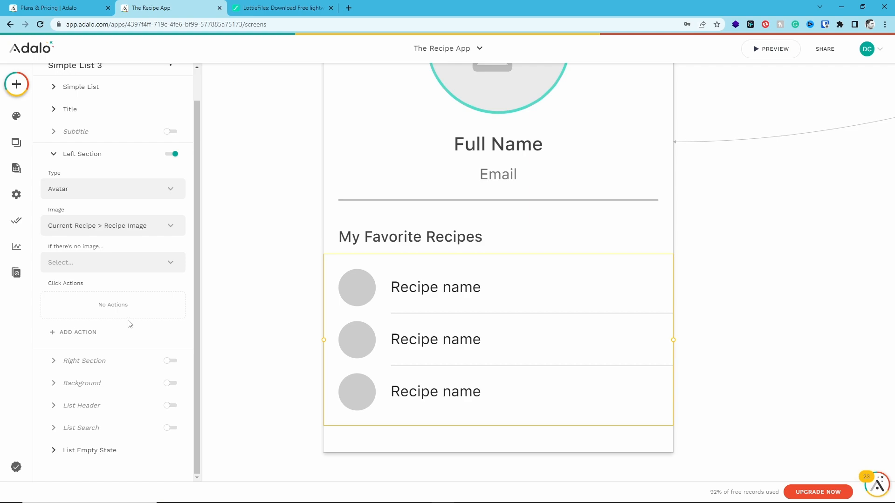
pyautogui.click(160, 362)
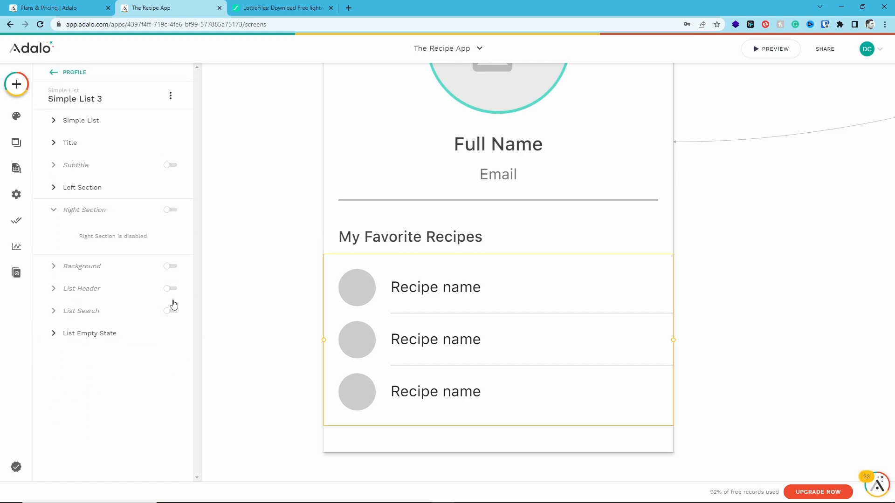
pyautogui.click(171, 210)
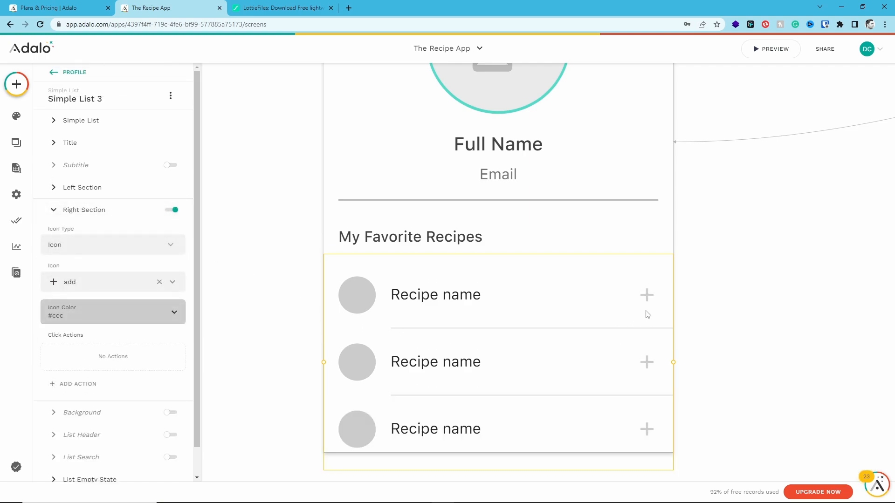
# Replace the add icon in the list's right section with the close icon
pyautogui.click(159, 282)
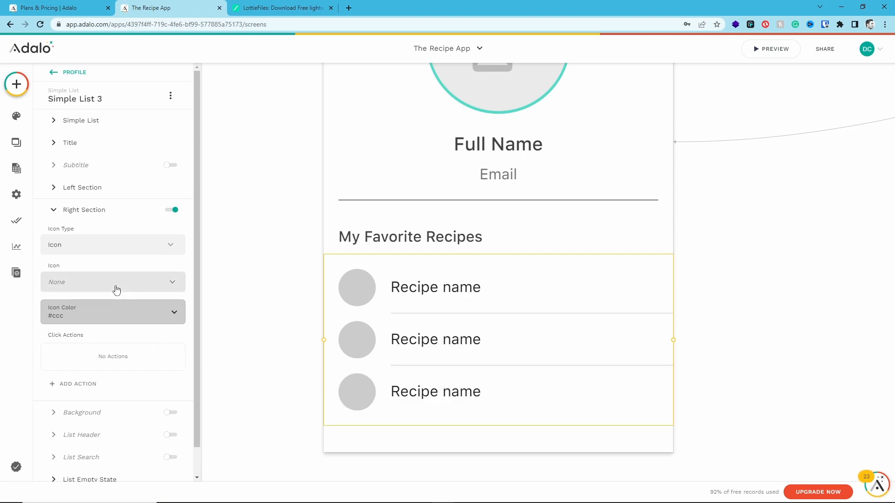
pyautogui.click(110, 282)
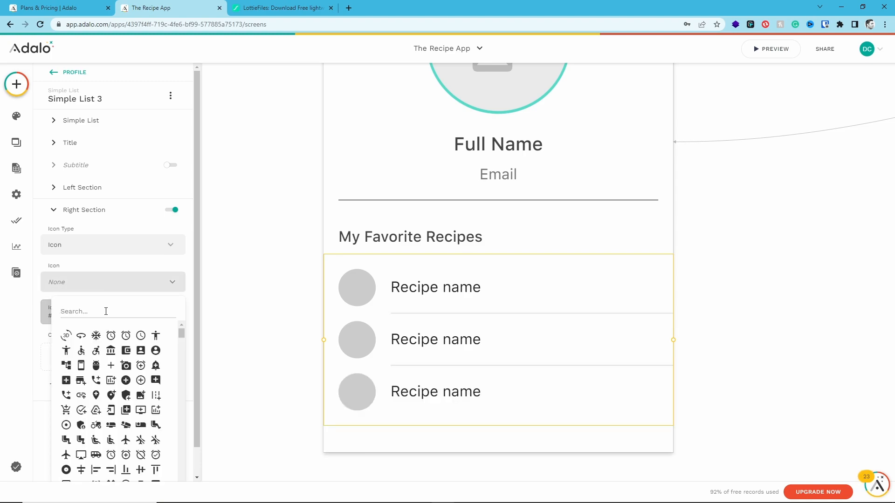
pyautogui.write('cros')
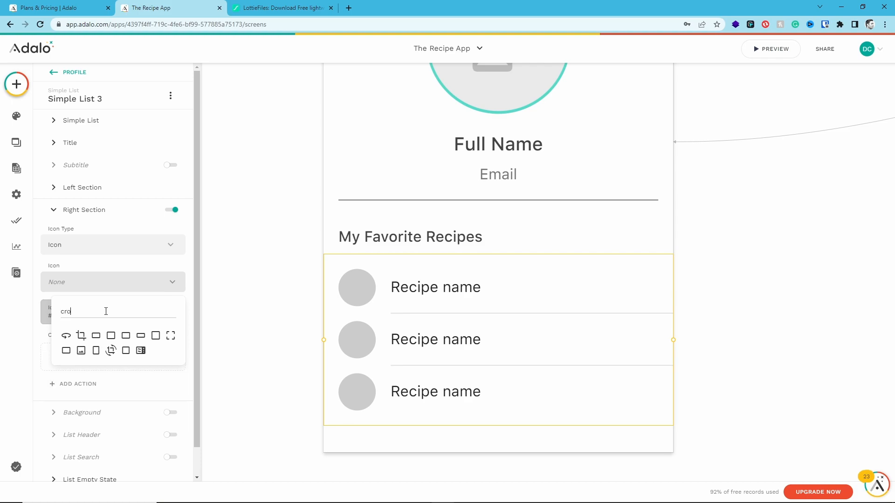
pyautogui.press('BackSpace')
pyautogui.press('BackSpace')
pyautogui.press('BackSpace')
pyautogui.write('lo')
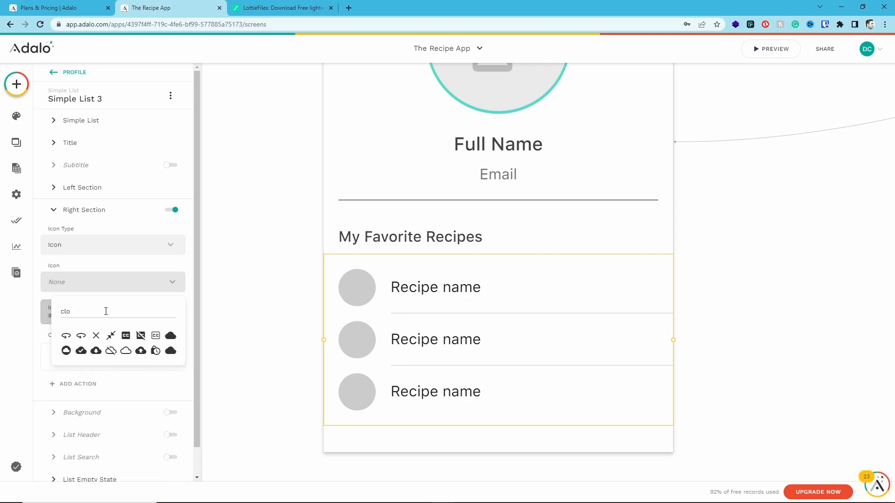
pyautogui.click(95, 337)
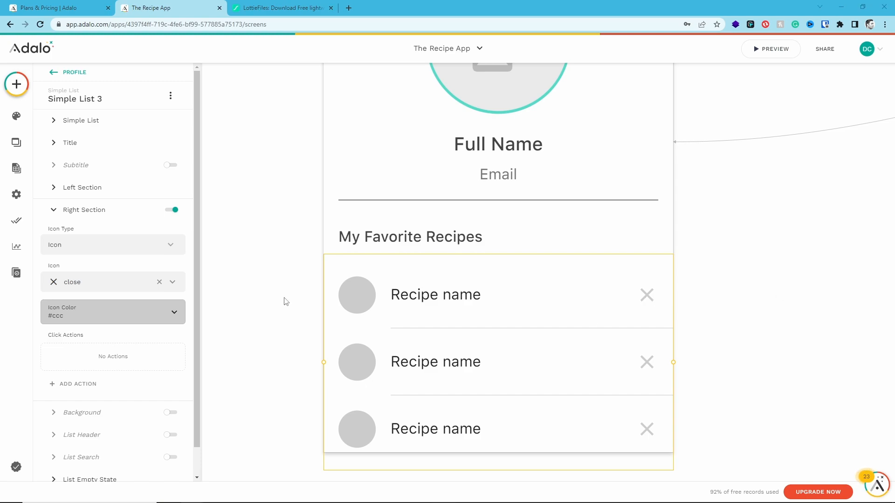
# Change the icon in the recipe list's right section from the cross to delete_outline
pyautogui.click(92, 282)
pyautogui.click(91, 282)
pyautogui.click(91, 284)
pyautogui.write('delete')
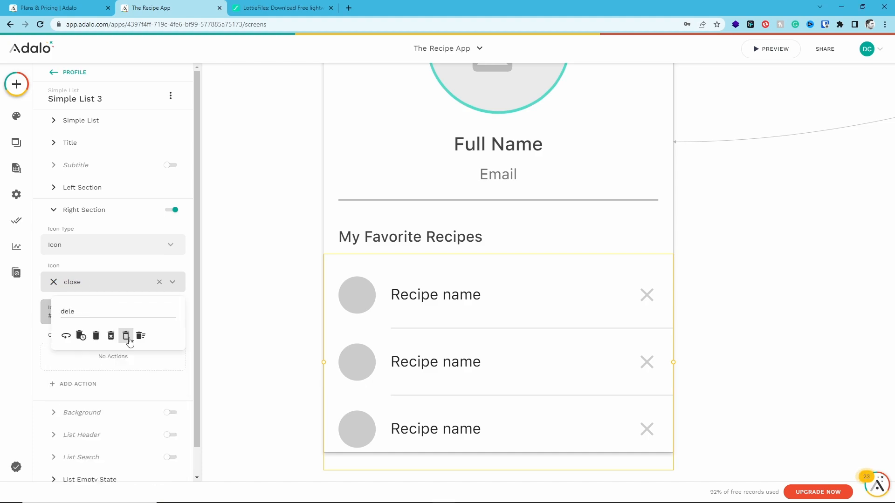
pyautogui.click(125, 336)
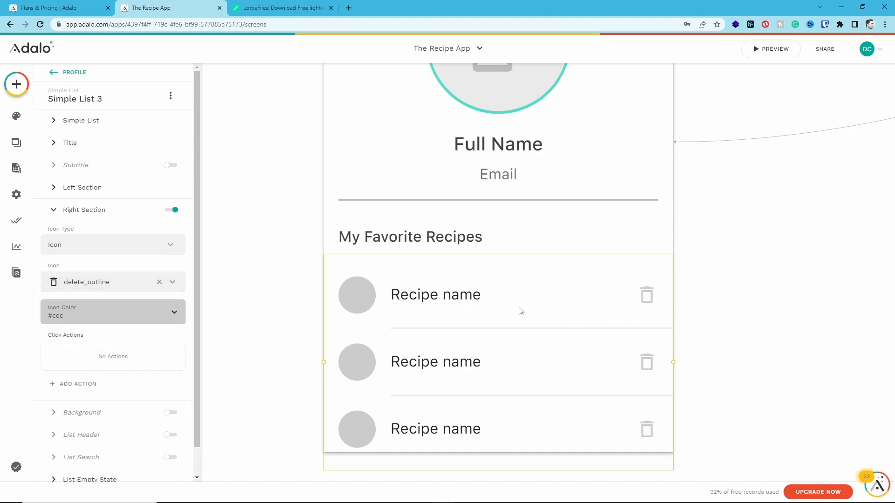
# Set the delete icon's color to light red, #f69494
pyautogui.click(127, 312)
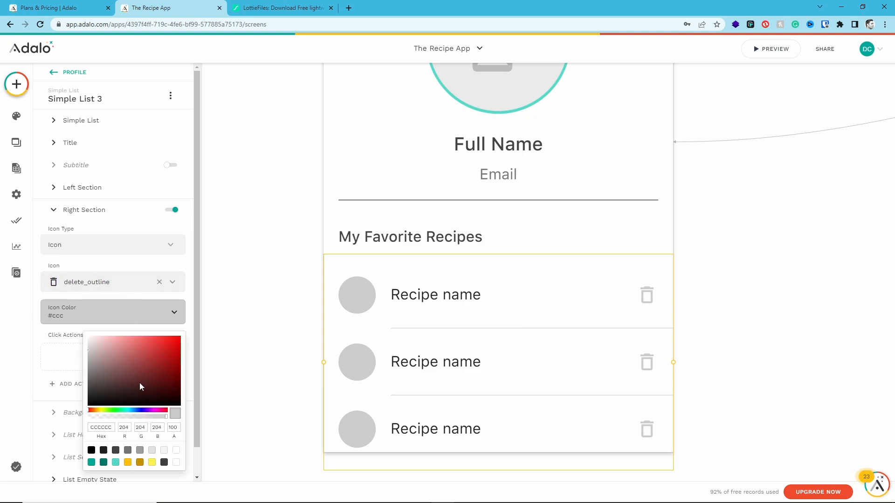
pyautogui.click(113, 341)
pyautogui.click(124, 312)
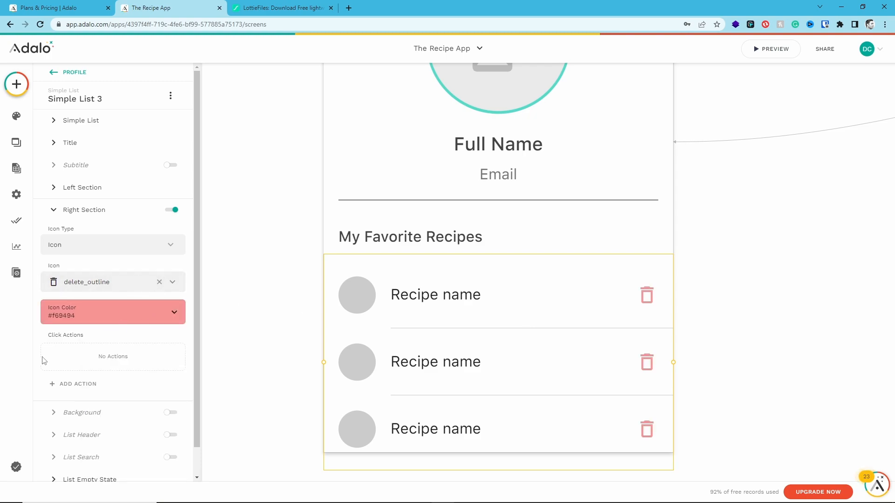
# Give the list's delete icon a click action that updates the Logged In User
pyautogui.click(84, 387)
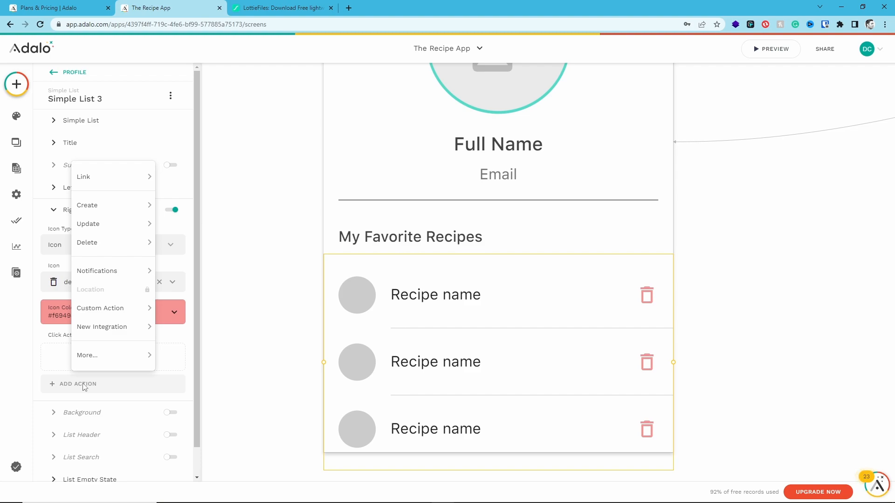
pyautogui.moveTo(108, 233)
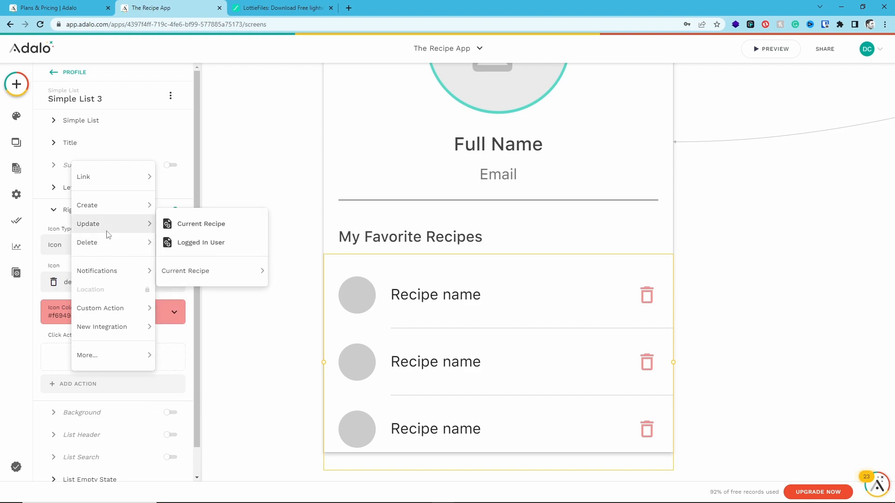
pyautogui.click(215, 241)
# Set the Recipes field of the update action to Remove Current Recipe and finish the action
pyautogui.scroll(-2, 111, 235)
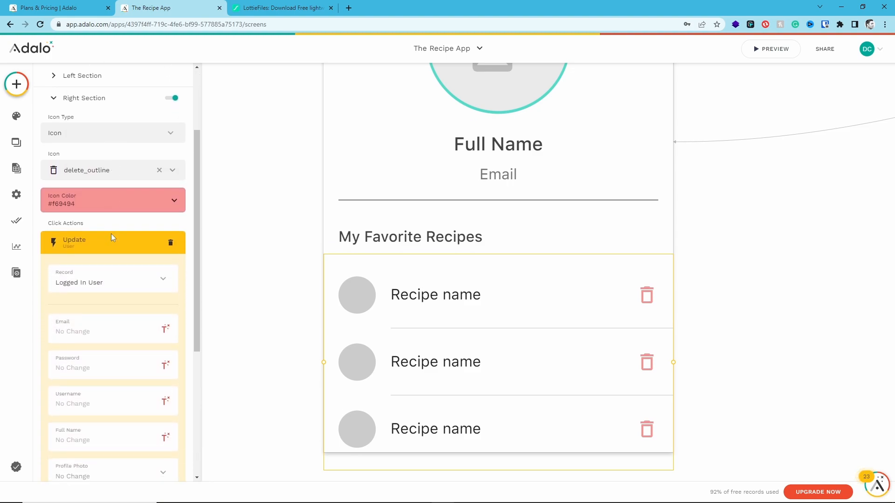
pyautogui.scroll(-4, 111, 235)
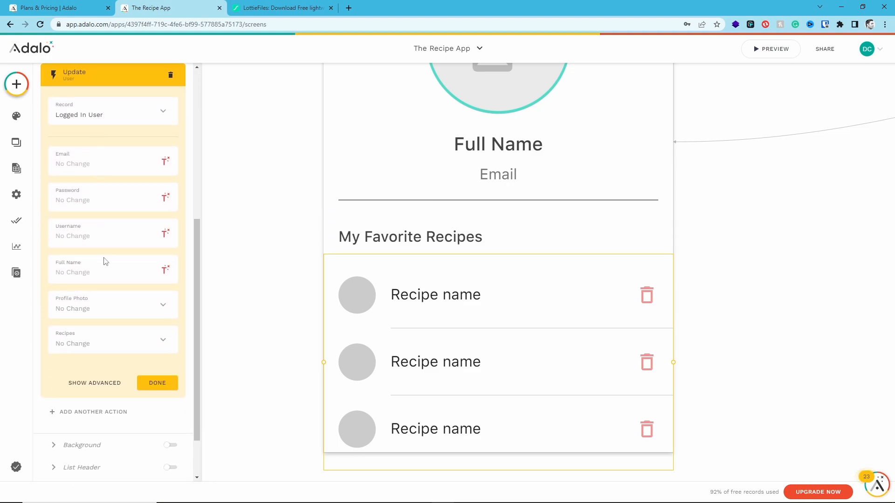
pyautogui.click(90, 340)
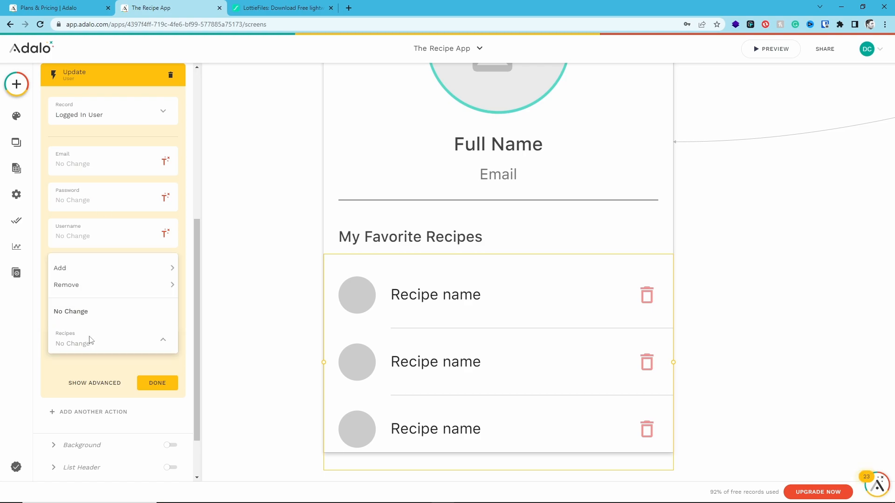
pyautogui.moveTo(79, 281)
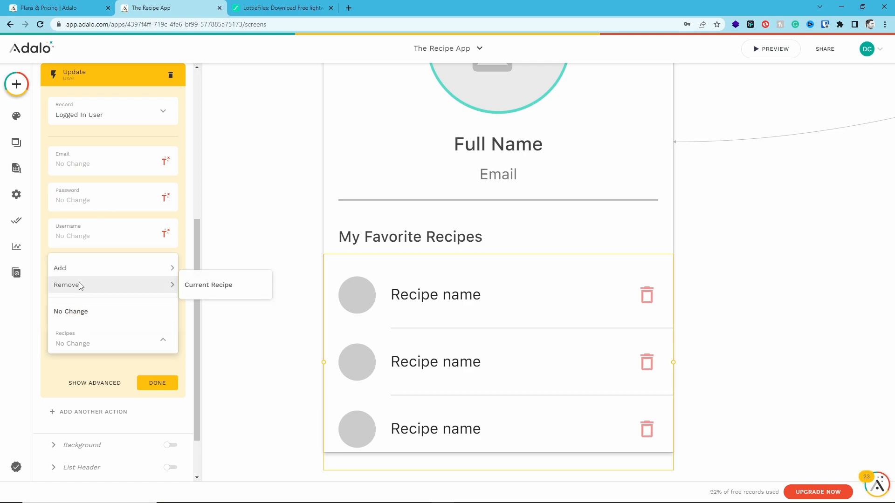
pyautogui.click(209, 288)
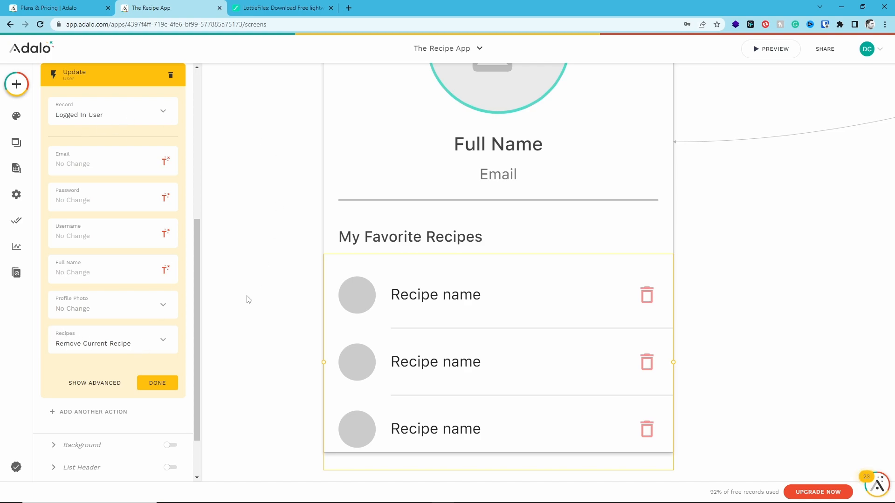
pyautogui.click(157, 382)
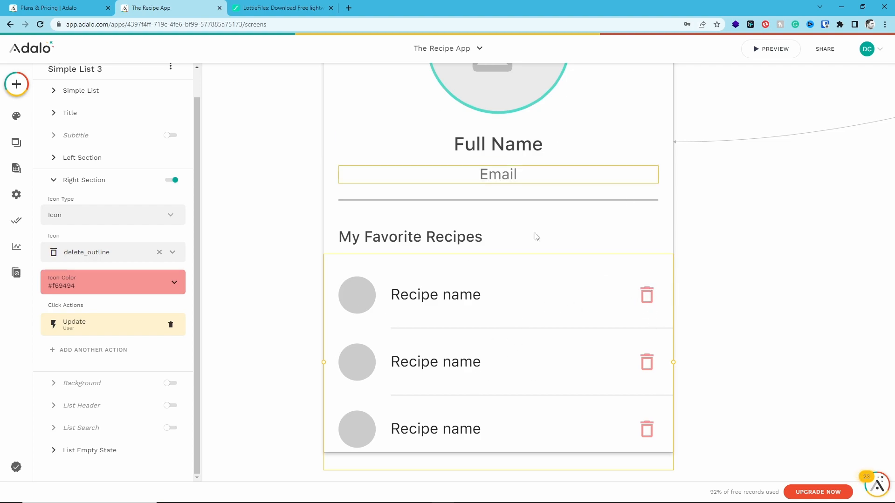
pyautogui.scroll(4, 395, 306)
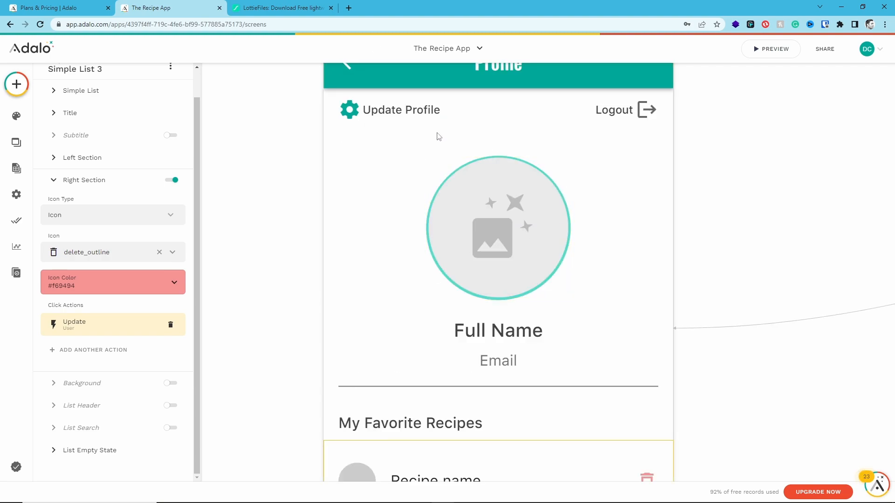
pyautogui.click(349, 114)
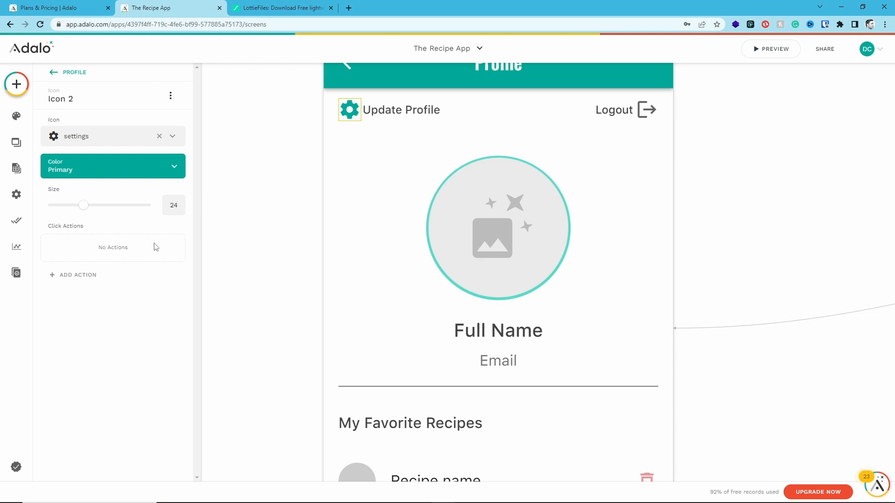
pyautogui.click(76, 275)
pyautogui.moveTo(106, 66)
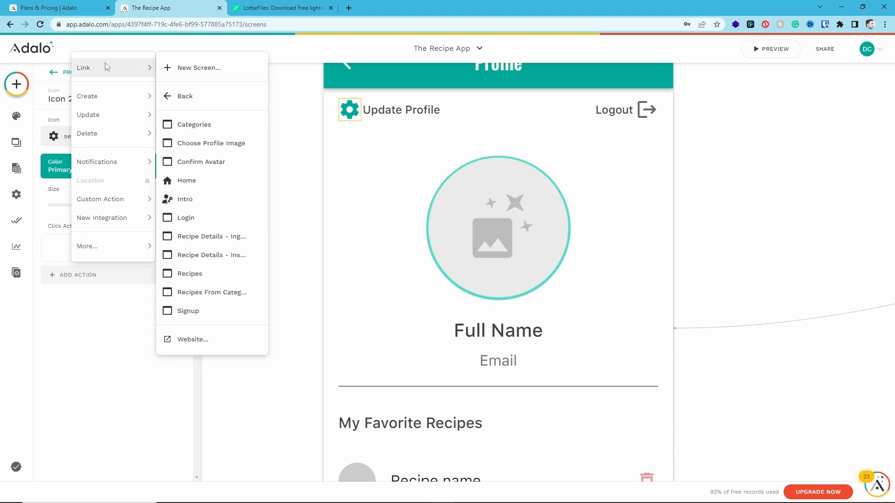
# Group the settings icon with the Update Profile text on the Profile screen
pyautogui.click(391, 114)
pyautogui.keyDown('shift'); pyautogui.click(355, 112); pyautogui.keyUp('shift')
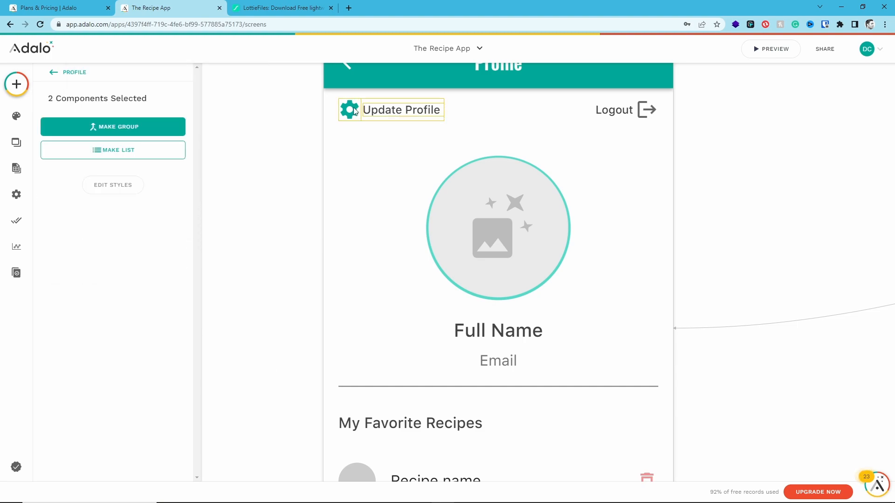
pyautogui.click(126, 126)
# Link the settings icon and text group to a new blank screen named Update Profile
pyautogui.click(71, 230)
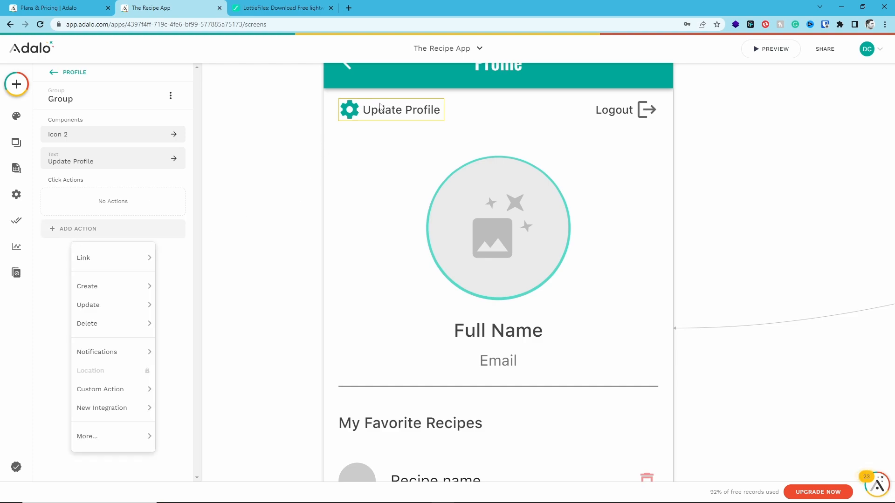
pyautogui.moveTo(114, 261)
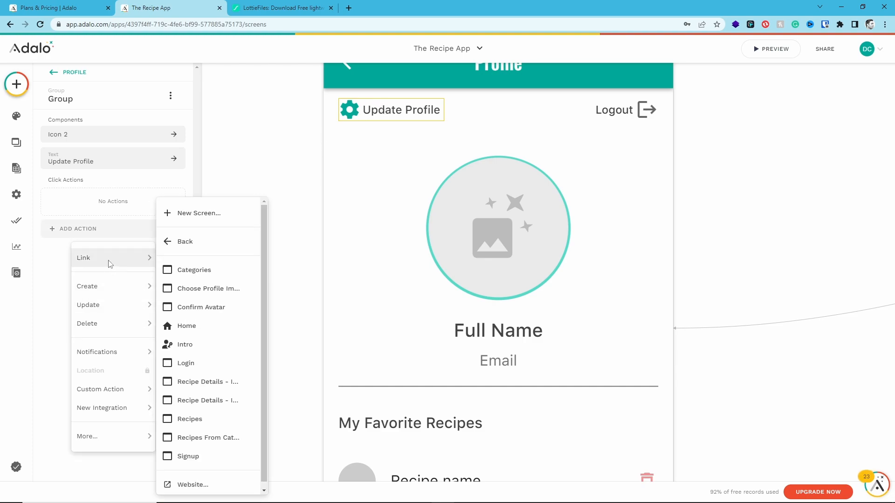
pyautogui.click(191, 221)
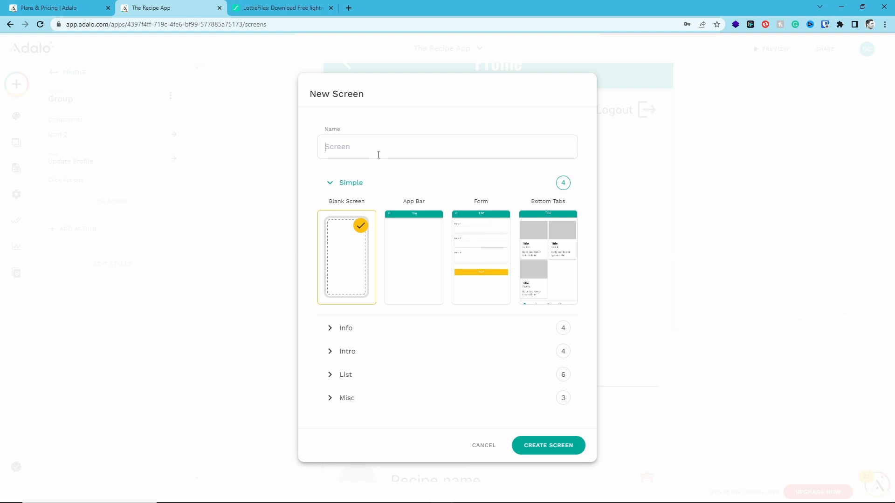
pyautogui.write('Update Profile')
pyautogui.click(553, 450)
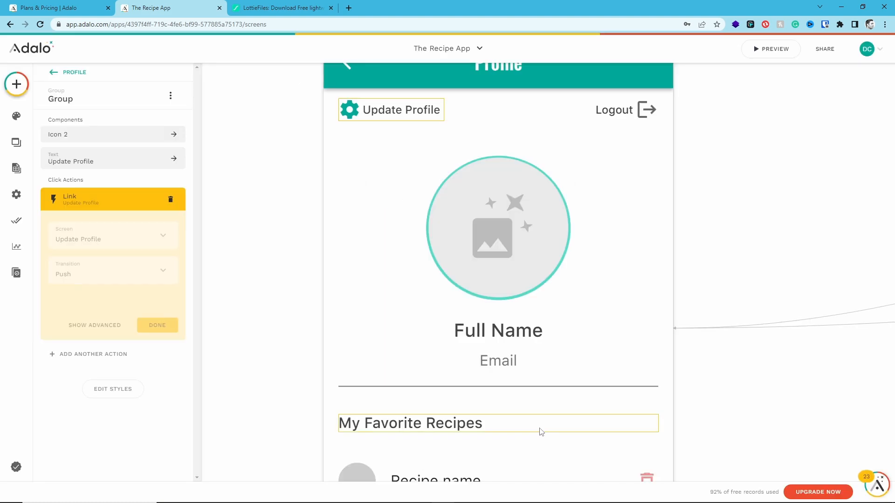
# Place the new Update Profile screen directly beside the Profile screen on the canvas
pyautogui.scroll(-10, 457, 378)
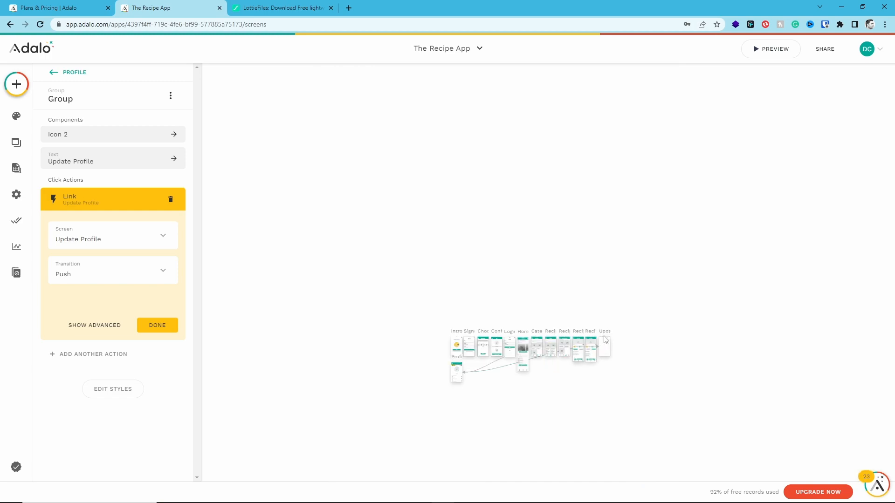
pyautogui.click(497, 399)
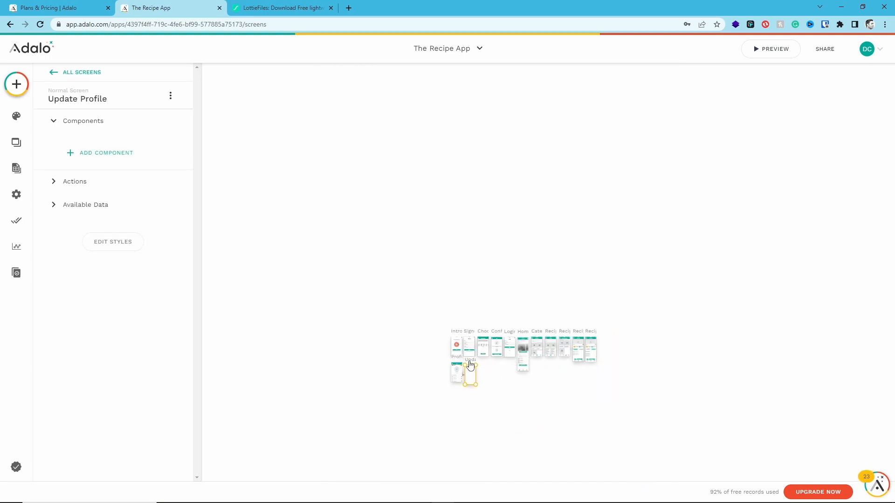
pyautogui.scroll(10, 461, 368)
pyautogui.moveTo(459, 343); pyautogui.dragTo(456, 320)
pyautogui.click(261, 242)
# Add an app bar to the Update Profile screen and set its title text to "Update Profile"
pyautogui.click(16, 84)
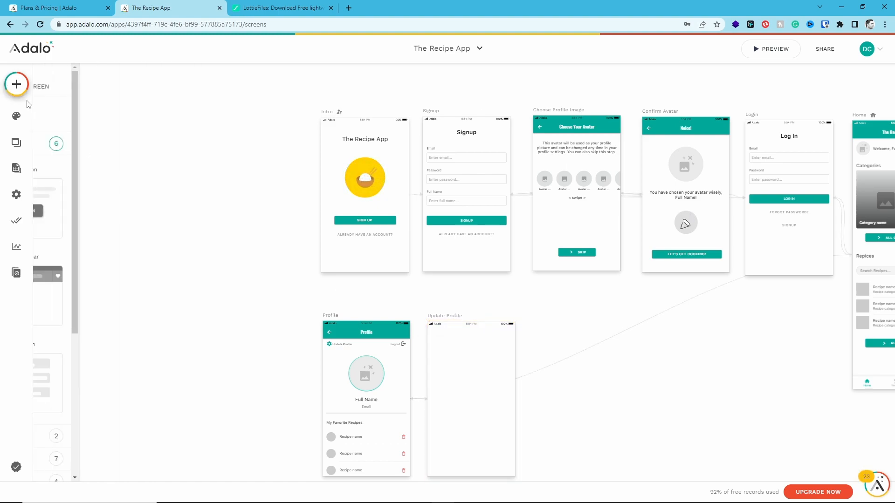
pyautogui.moveTo(142, 305); pyautogui.dragTo(474, 366)
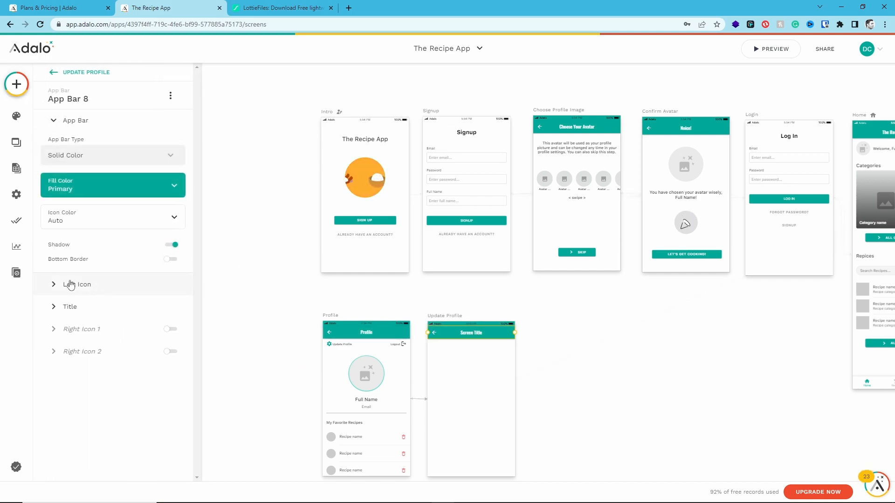
pyautogui.click(68, 306)
pyautogui.click(60, 241)
pyautogui.hotkey('ctrl', 'a')
pyautogui.write('UPdate ')
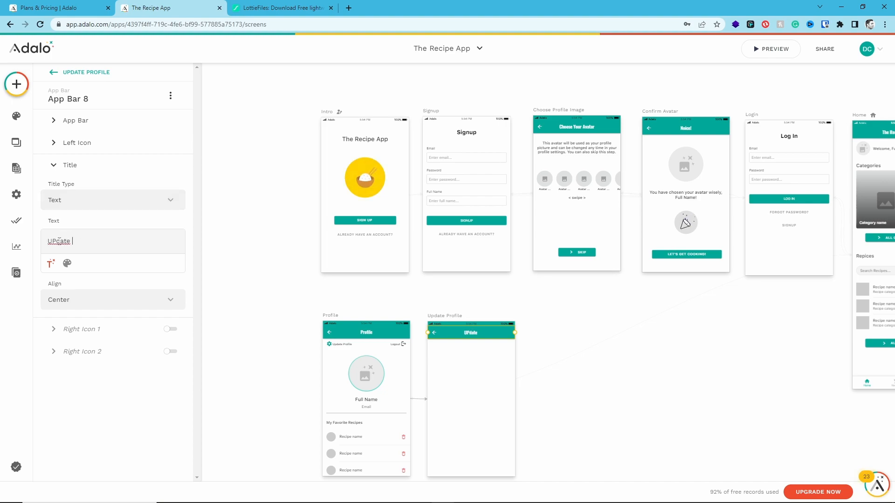
pyautogui.write('Profile')
pyautogui.press('Delete')
pyautogui.write('p')
pyautogui.click(97, 239)
# Give the app bar's left arrow icon a link action that goes to the Profile screen
pyautogui.click(62, 143)
pyautogui.click(78, 247)
pyautogui.moveTo(88, 280)
pyautogui.click(233, 223)
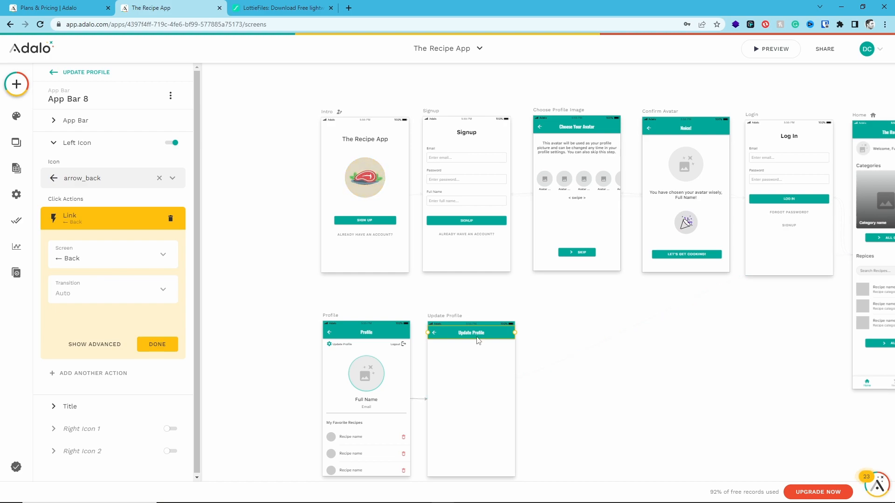
pyautogui.click(86, 261)
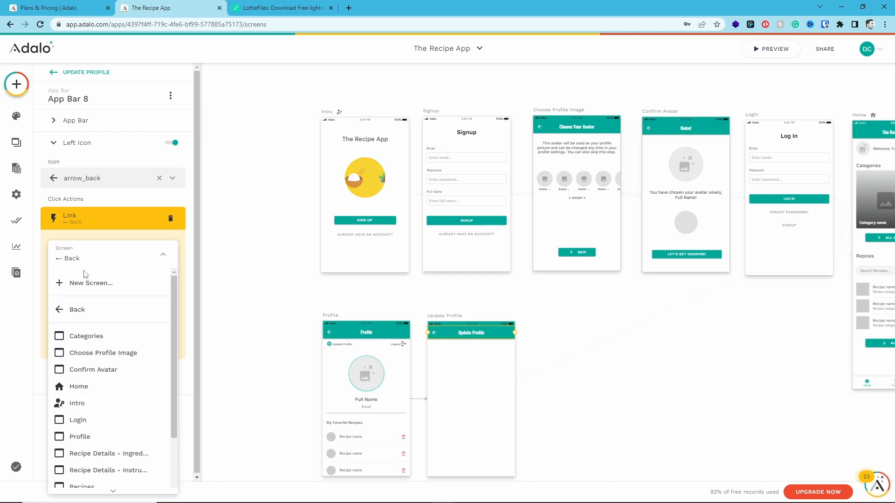
pyautogui.click(91, 437)
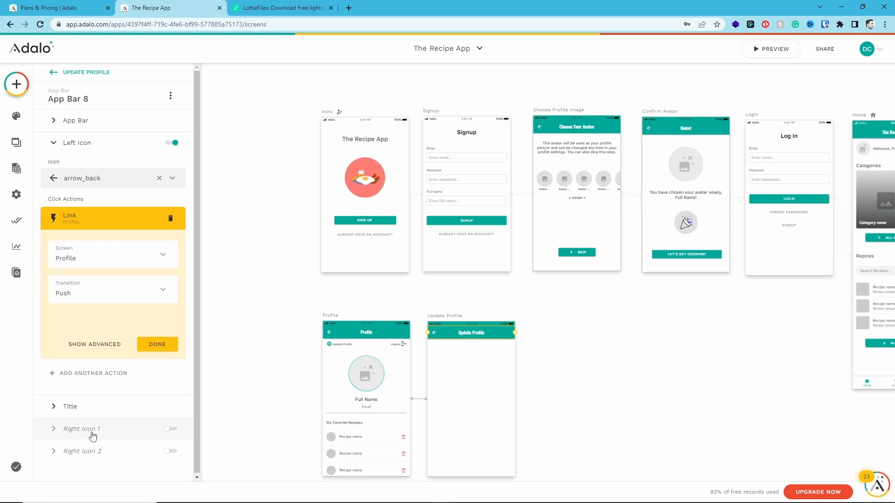
pyautogui.click(157, 344)
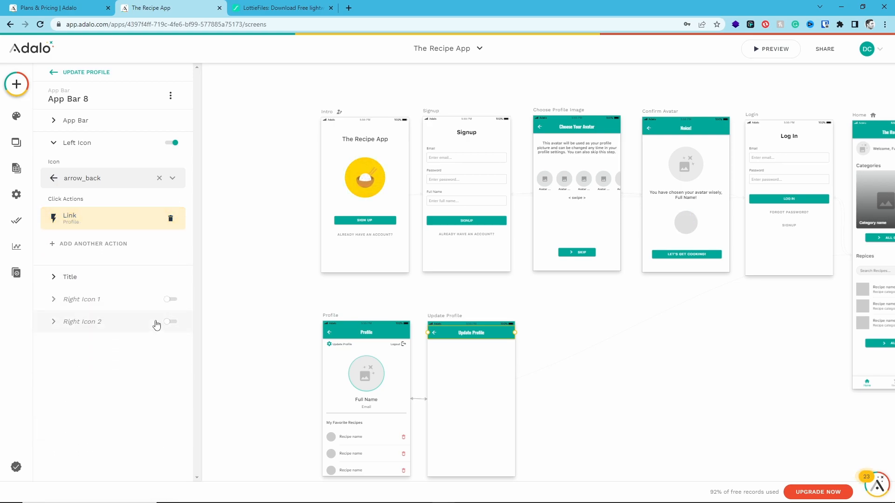
# Add a form component below the app bar on the Update Profile screen
pyautogui.click(483, 379)
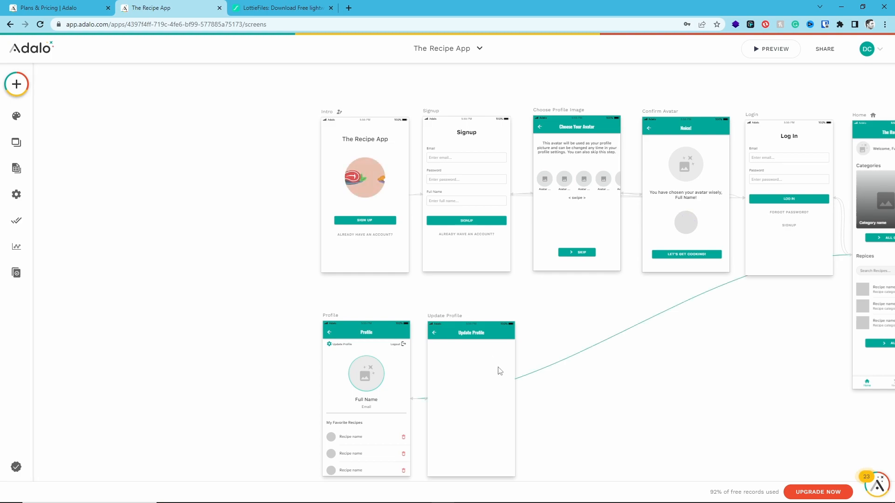
pyautogui.click(16, 85)
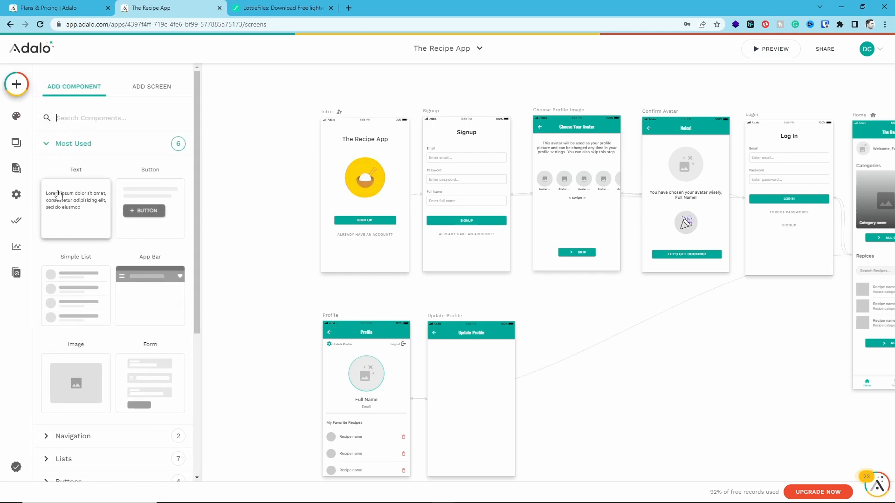
pyautogui.moveTo(128, 352); pyautogui.dragTo(471, 390)
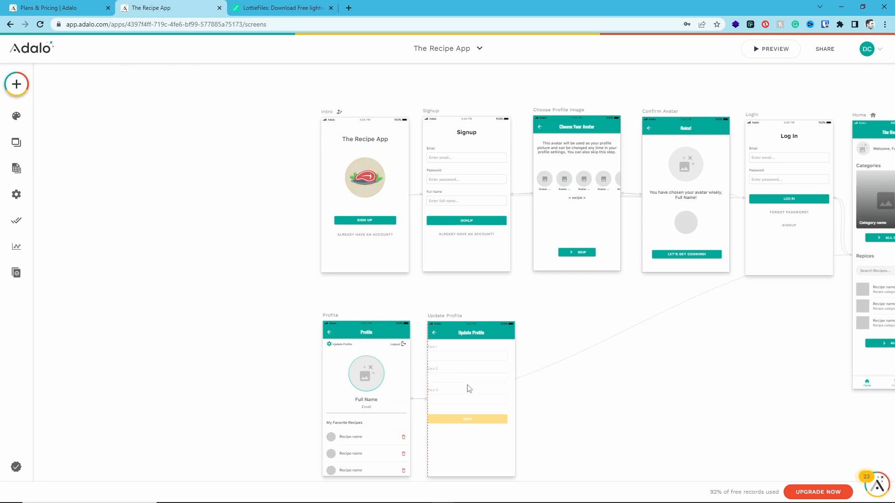
pyautogui.scroll(5, 472, 390)
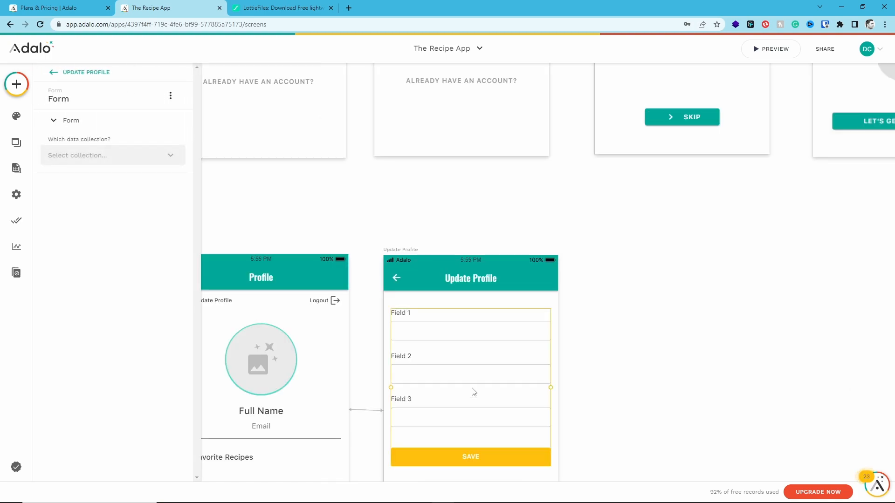
pyautogui.scroll(-2, 472, 392)
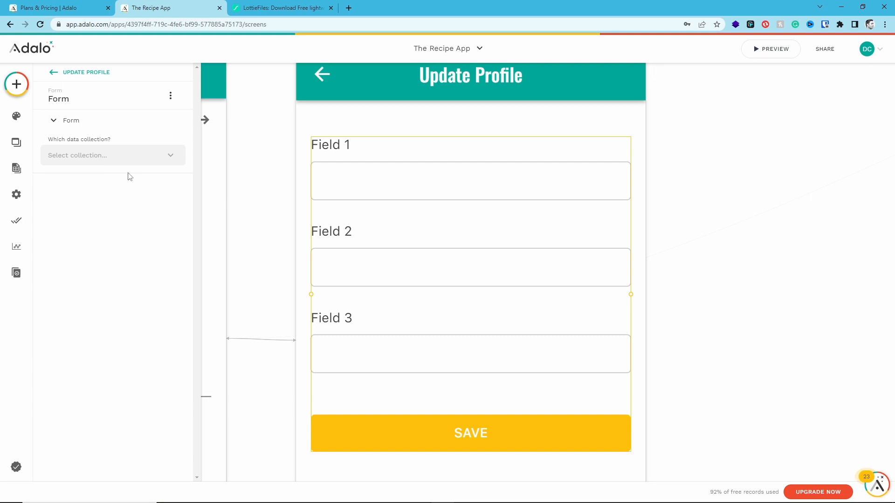
# Connect the form to the Users collection and set its purpose to Update Logged In User
pyautogui.click(115, 162)
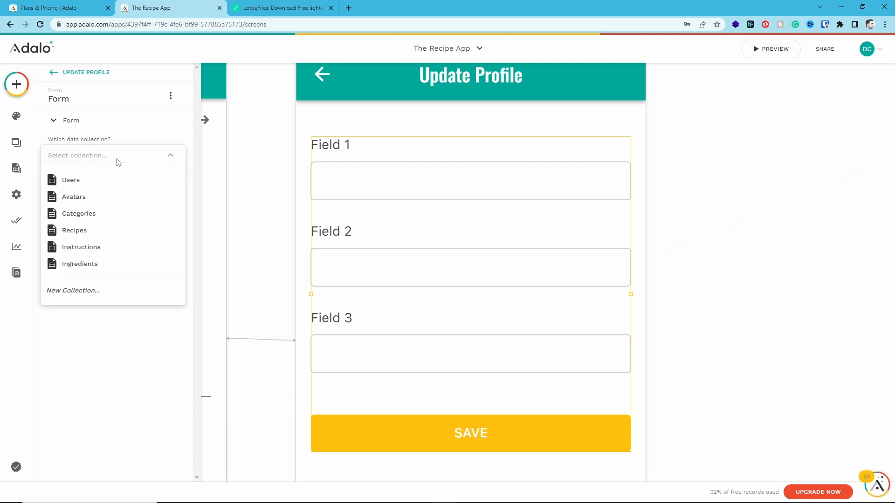
pyautogui.click(109, 185)
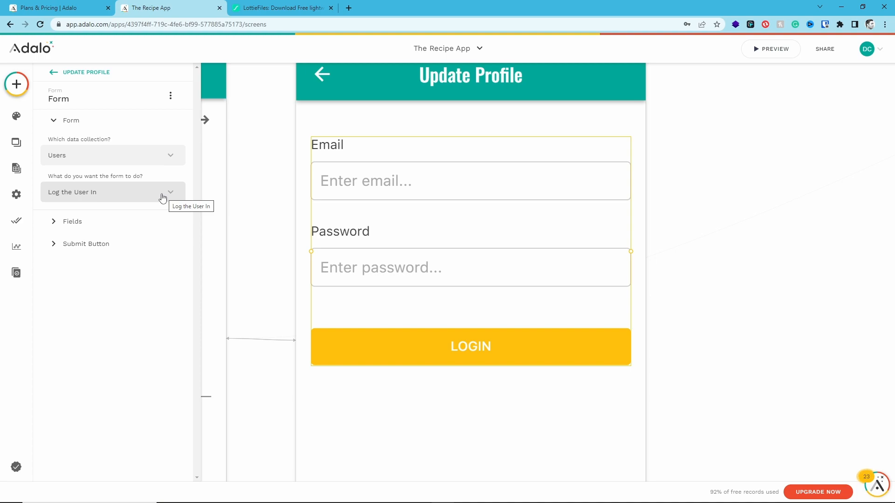
pyautogui.click(163, 197)
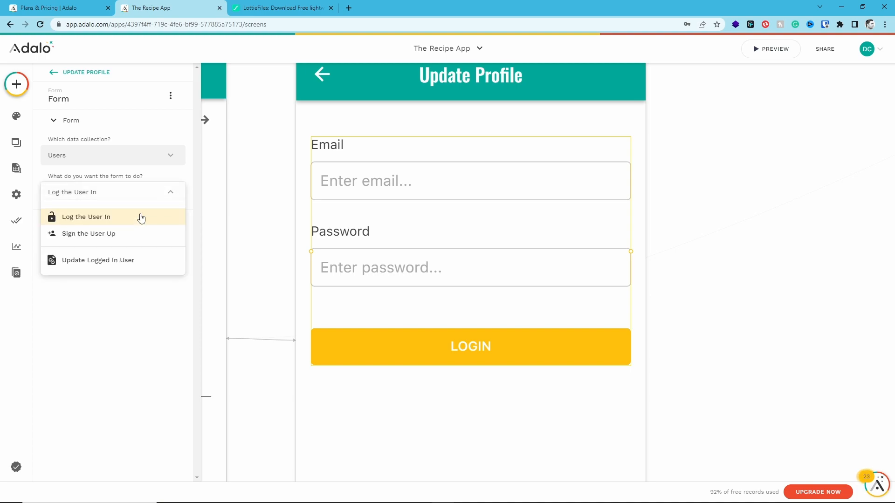
pyautogui.click(123, 262)
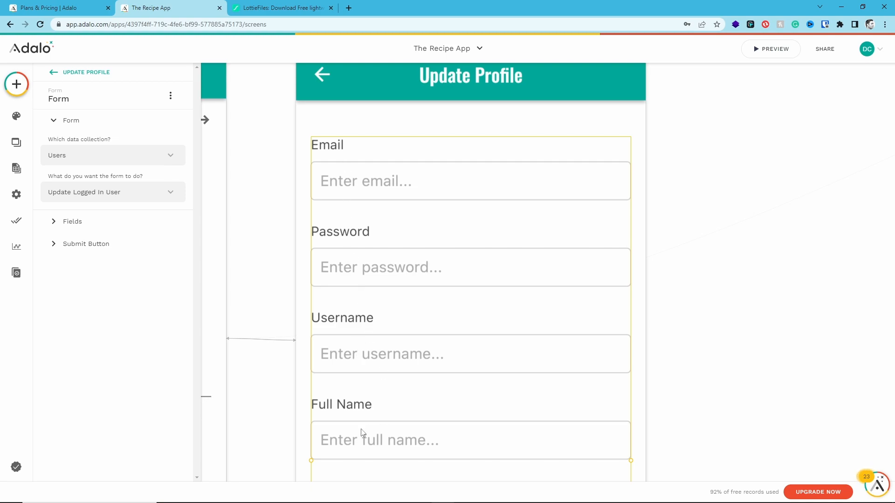
# Place the Full Name field first in the form and remove the Password and Username fields
pyautogui.click(118, 229)
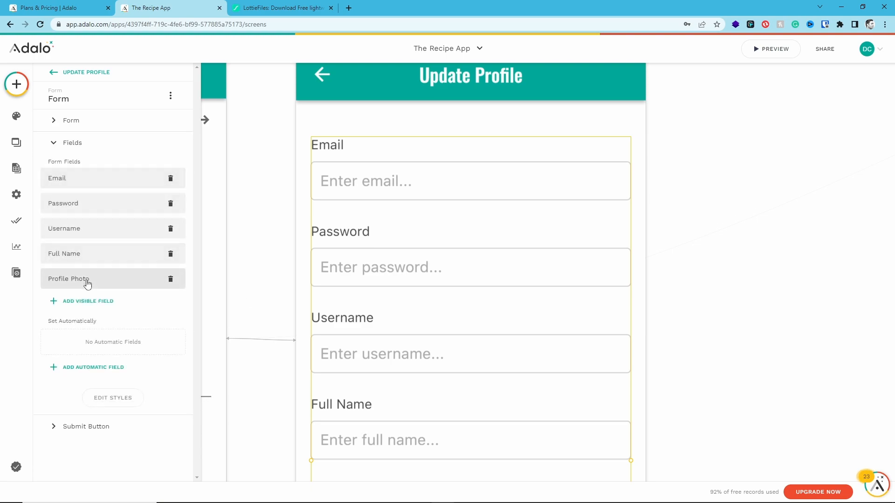
pyautogui.moveTo(81, 260); pyautogui.dragTo(86, 184)
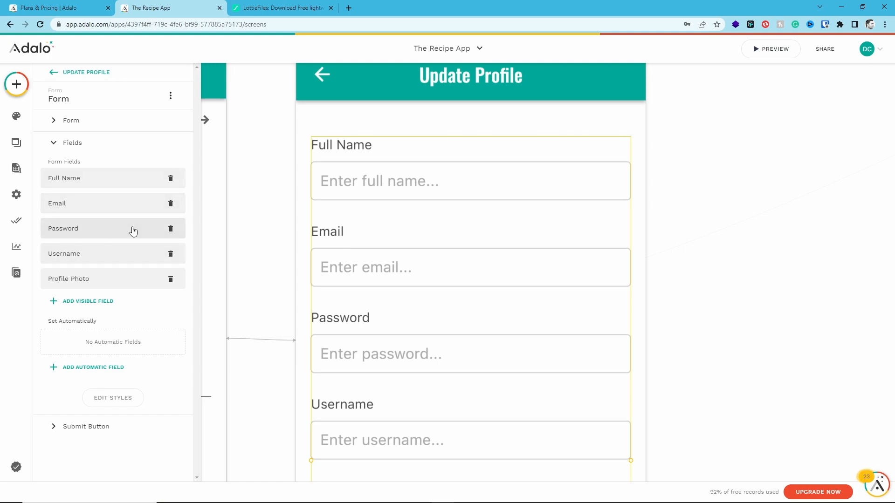
pyautogui.click(171, 228)
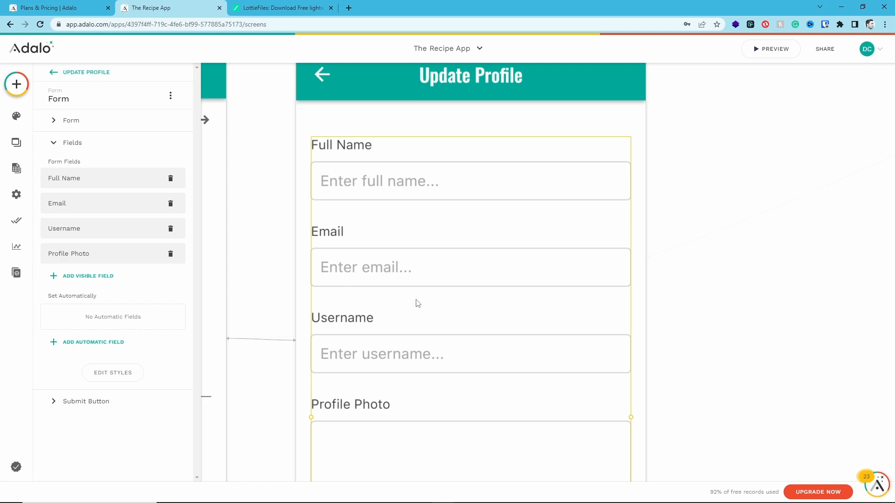
pyautogui.click(170, 229)
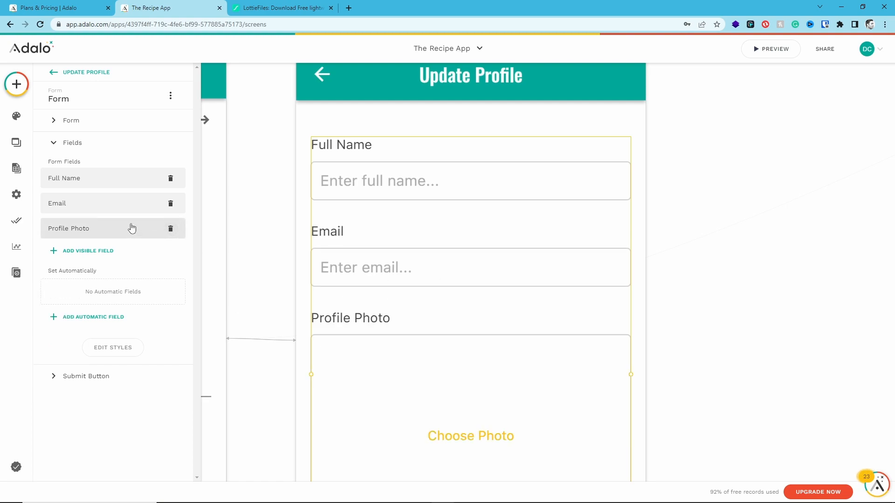
# Change the form's submit button text to "UPDATE PROFILE"
pyautogui.scroll(-2, 536, 272)
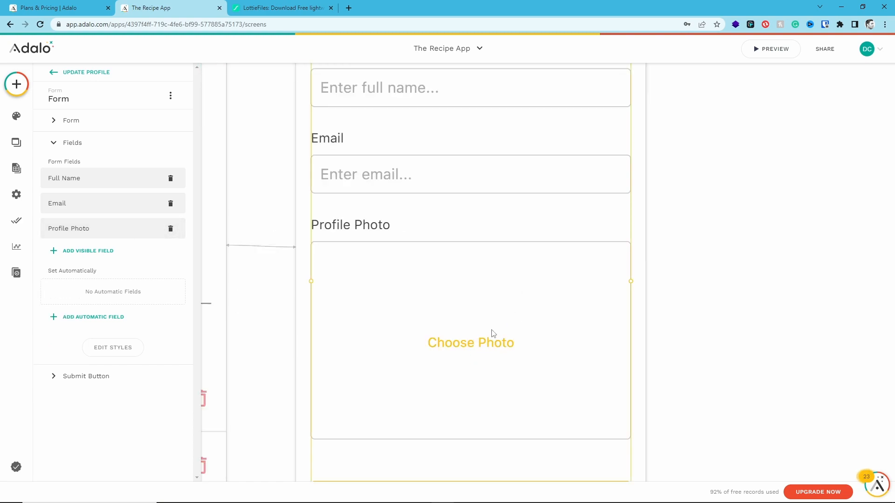
pyautogui.scroll(-3, 484, 309)
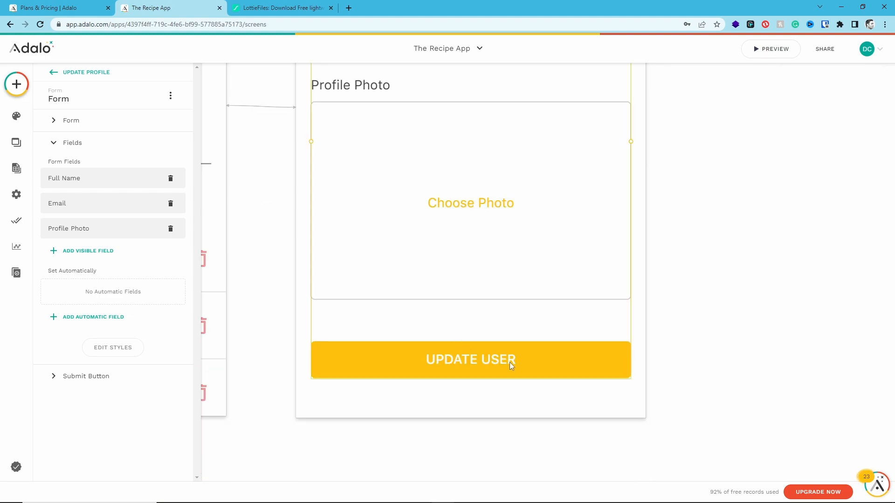
pyautogui.click(99, 377)
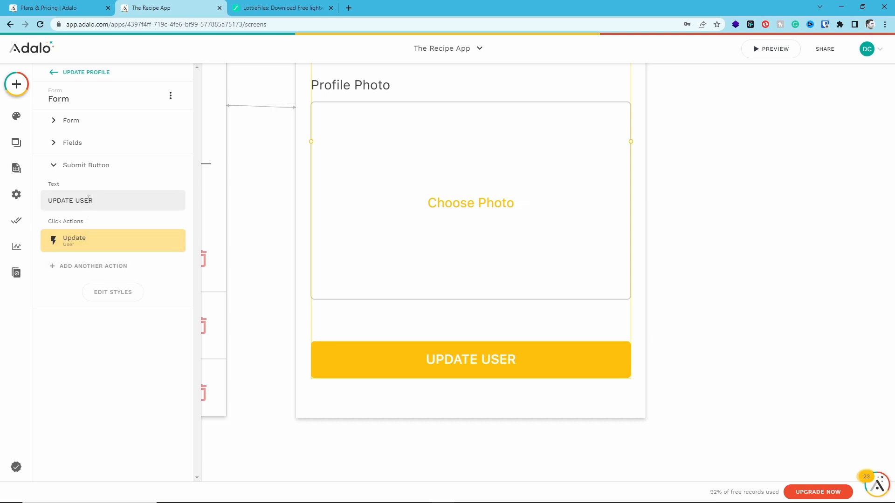
pyautogui.doubleClick(86, 200)
pyautogui.write('PROFULE')
pyautogui.press('Left')
pyautogui.press('Left')
pyautogui.press('BackSpace')
pyautogui.write('I')
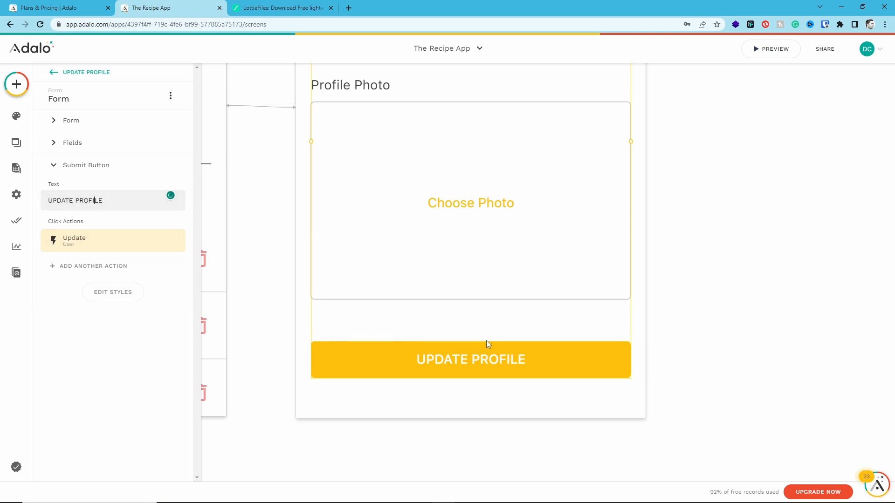
# Add a link to the Profile screen as another click action on the form's submit button
pyautogui.click(93, 243)
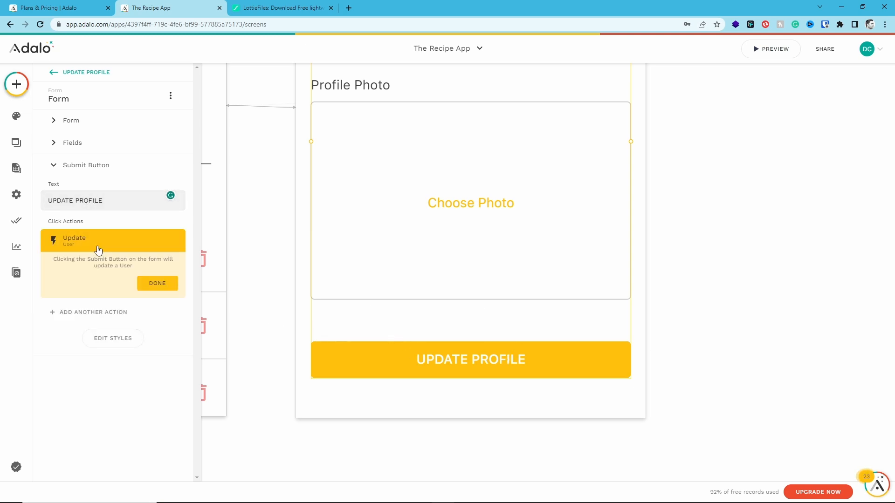
pyautogui.click(157, 283)
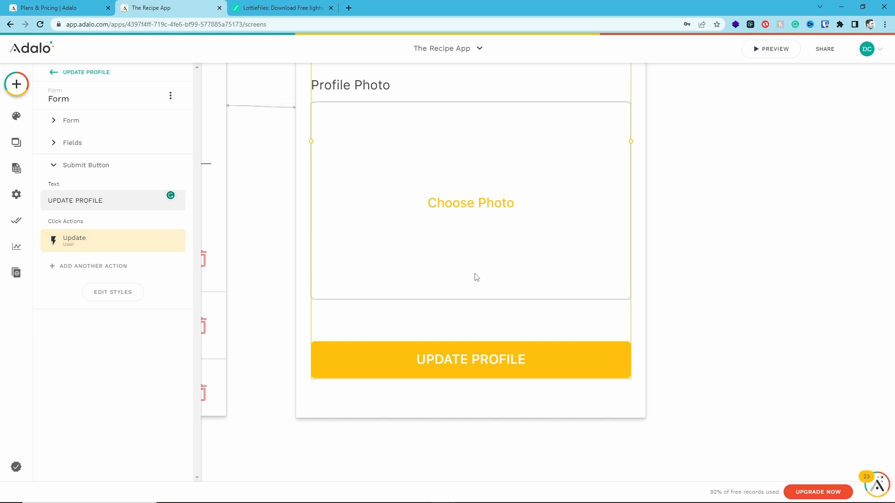
pyautogui.click(110, 266)
pyautogui.moveTo(99, 298)
pyautogui.click(206, 362)
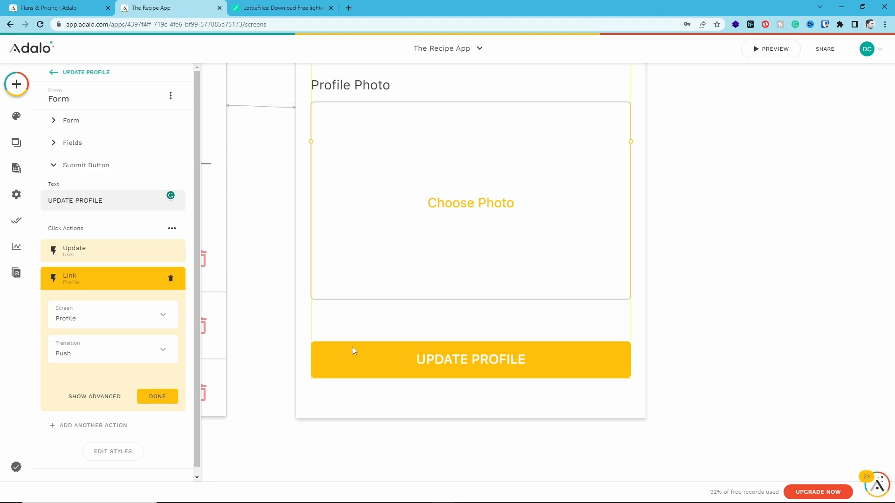
pyautogui.click(291, 318)
# Add the Log Out action to the Logout text and icon group on the Profile screen
pyautogui.scroll(5, 326, 326)
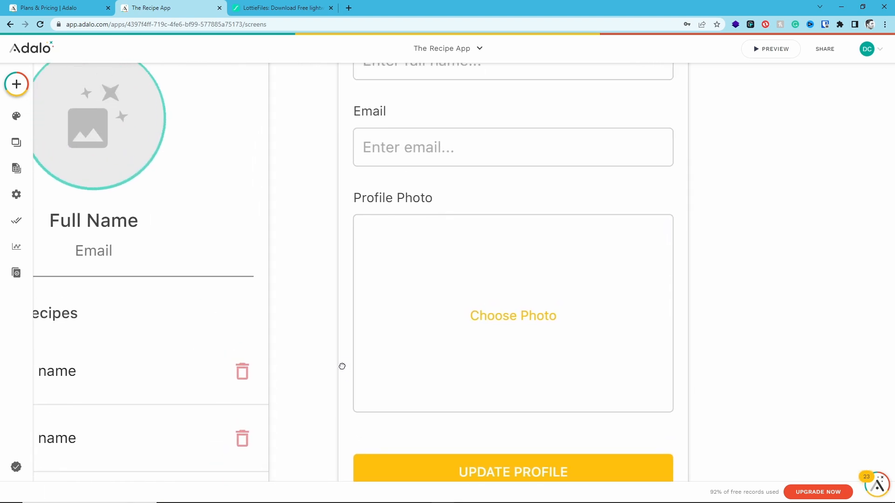
pyautogui.scroll(3, 349, 403)
pyautogui.click(463, 268)
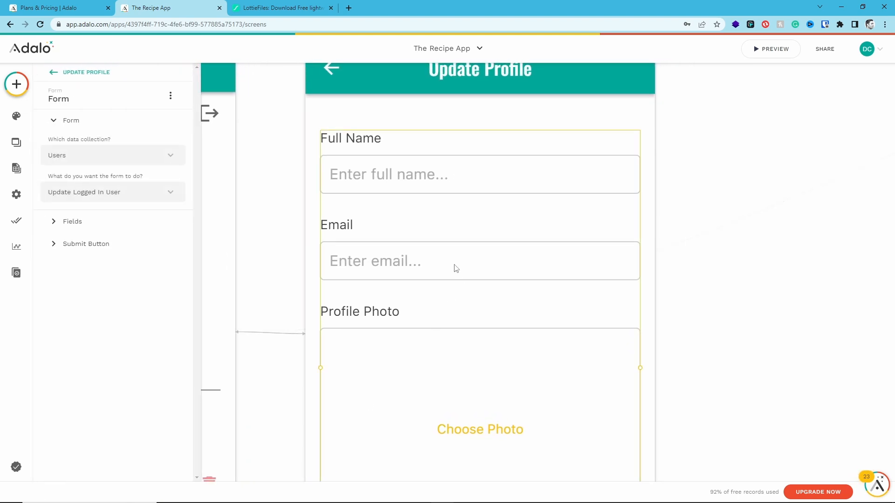
pyautogui.click(281, 233)
pyautogui.moveTo(260, 228); pyautogui.dragTo(554, 228)
pyautogui.click(485, 115)
pyautogui.keyDown('shift'); pyautogui.click(503, 117); pyautogui.keyUp('shift')
pyautogui.click(142, 133)
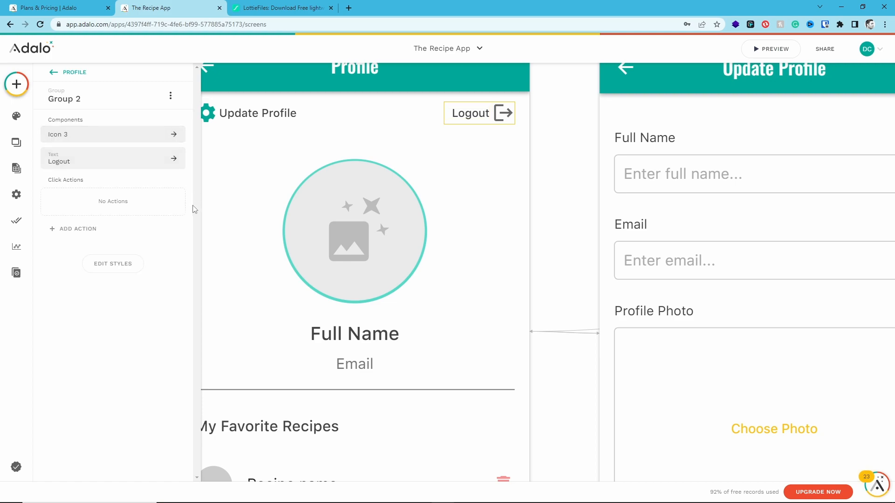
pyautogui.click(100, 229)
pyautogui.moveTo(93, 438)
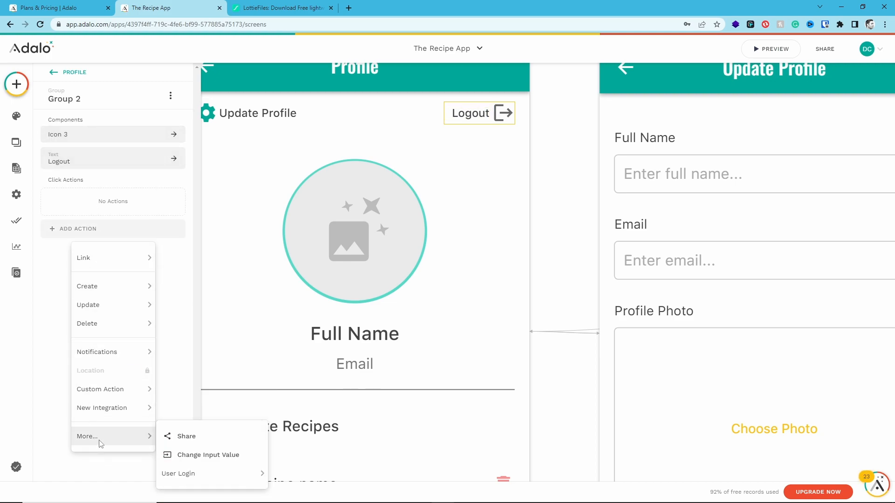
pyautogui.moveTo(205, 473)
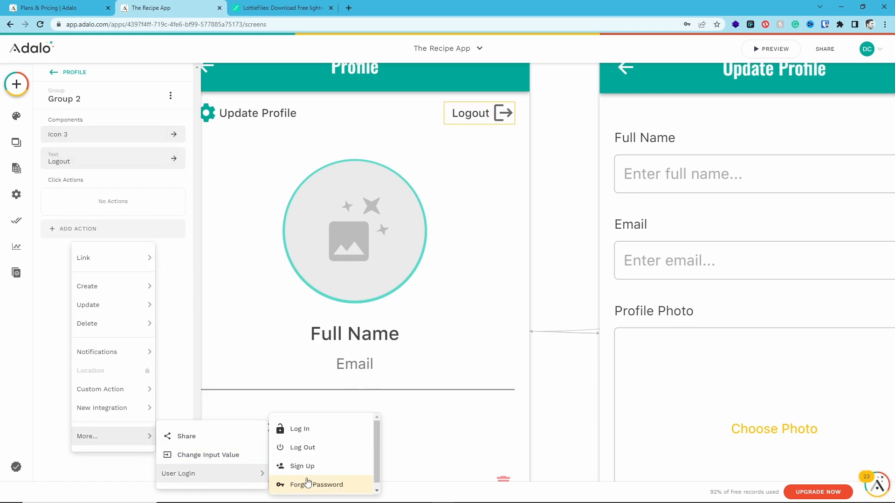
pyautogui.click(312, 448)
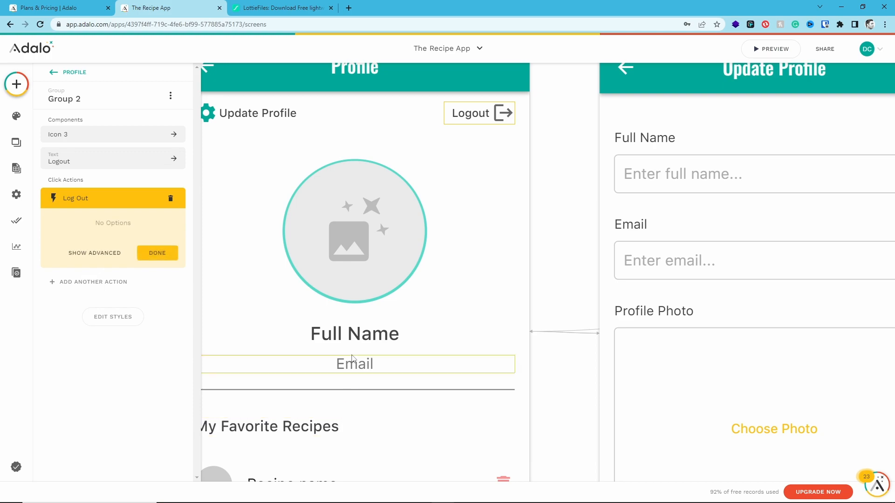
pyautogui.click(156, 254)
# Add a link to the Login screen as the Logout group's second click action
pyautogui.click(88, 222)
pyautogui.moveTo(79, 263)
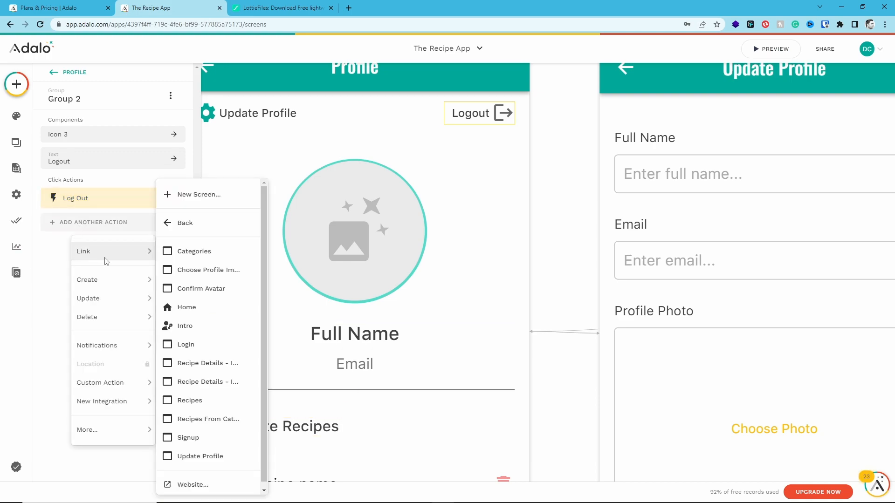
pyautogui.click(211, 350)
pyautogui.click(158, 364)
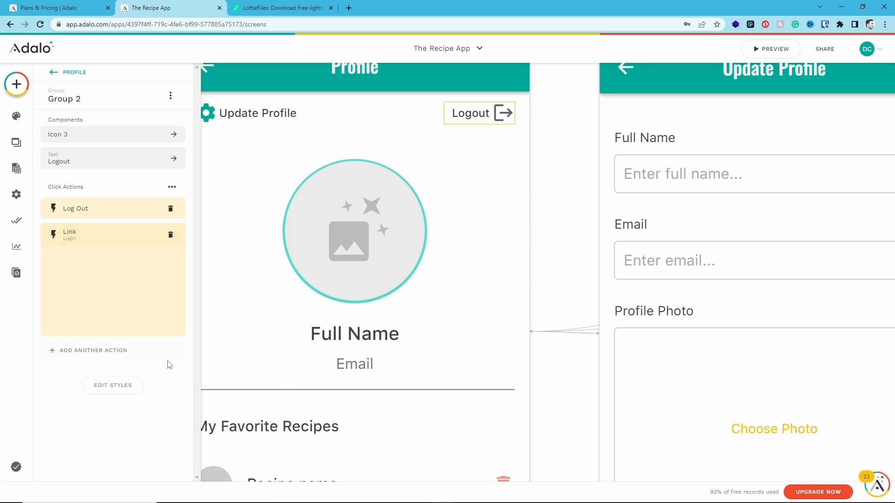
# Extend the Profile screen's height to leave empty space below the favorite recipes list
pyautogui.scroll(-4, 386, 308)
pyautogui.scroll(-2, 389, 309)
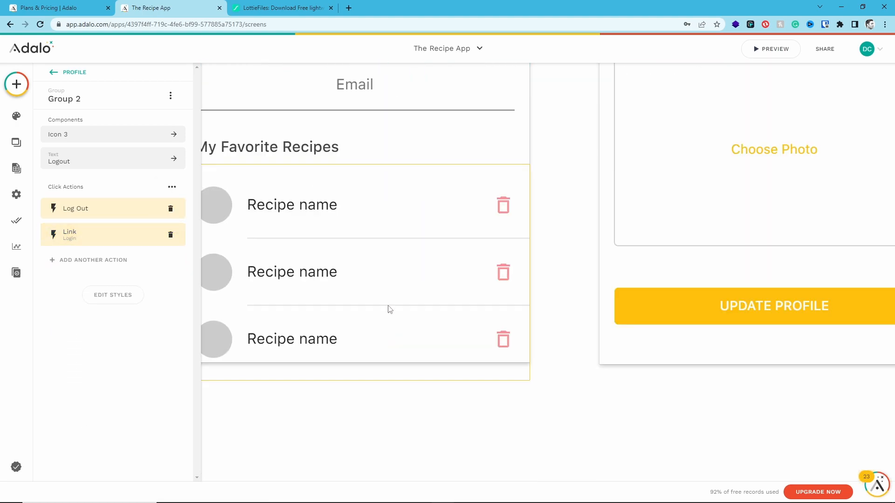
pyautogui.scroll(5, 392, 317)
pyautogui.hscroll(-3, 466, 372)
pyautogui.scroll(3, 375, 208)
pyautogui.click(325, 84)
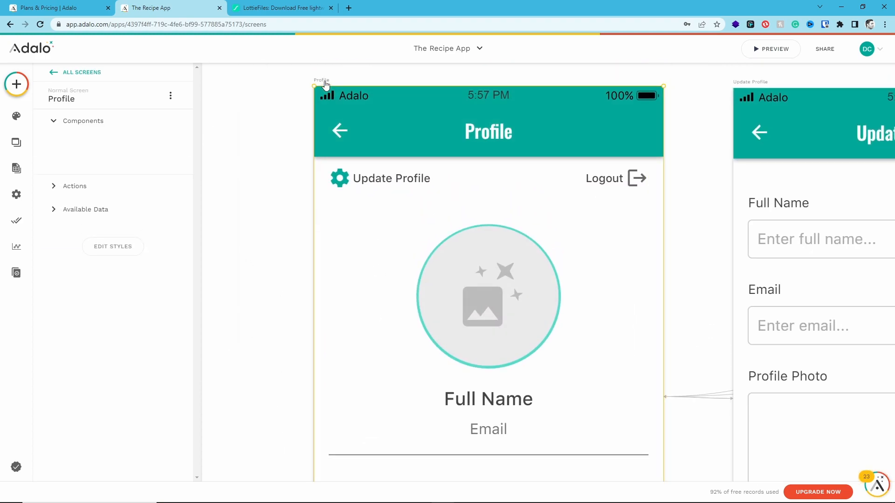
pyautogui.scroll(-10, 365, 202)
pyautogui.moveTo(450, 196); pyautogui.dragTo(439, 396)
# Add a text component in the empty space below the favorite recipes list on the Profile screen
pyautogui.click(463, 274)
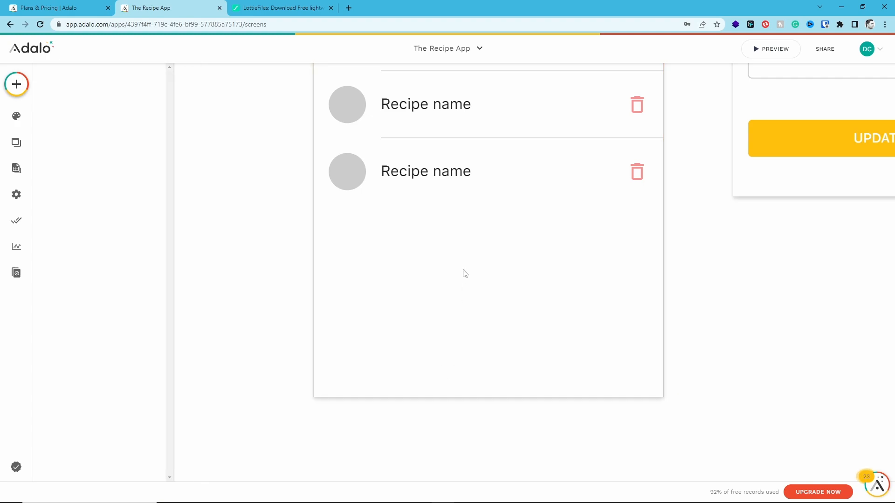
pyautogui.click(17, 92)
pyautogui.moveTo(89, 202); pyautogui.dragTo(378, 274)
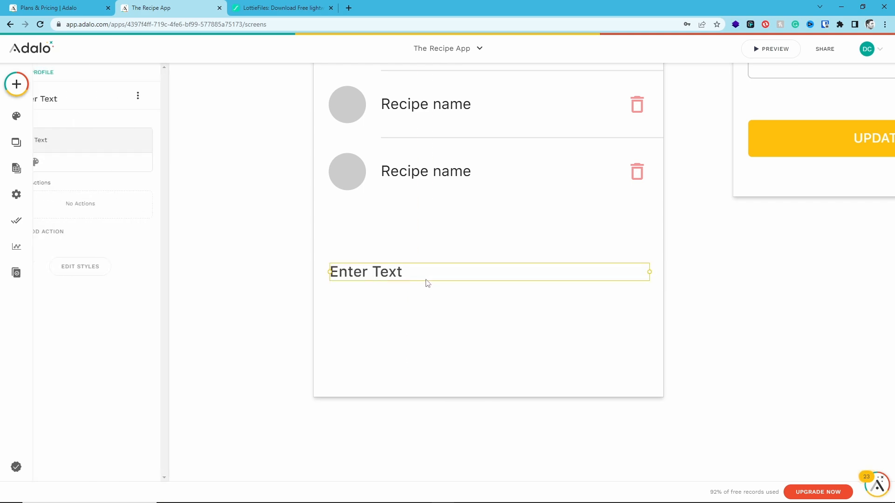
# Center-align the new text component and color it red, FF0000
pyautogui.click(162, 161)
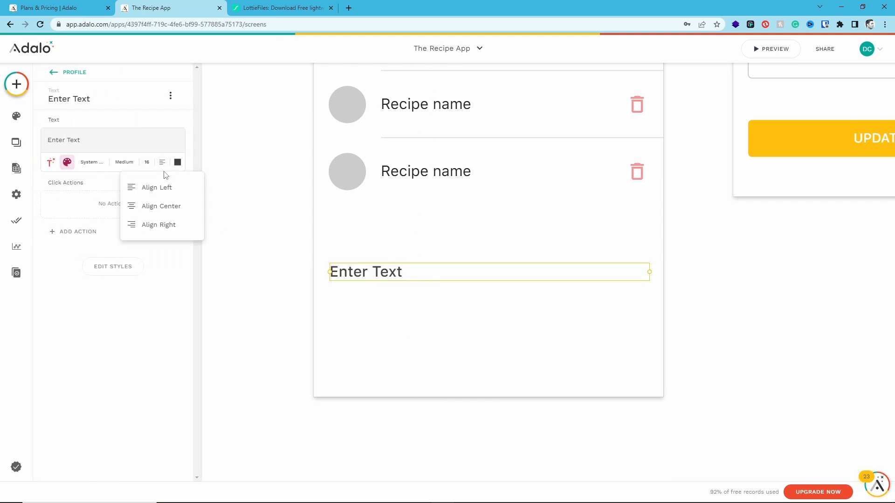
pyautogui.click(164, 206)
pyautogui.click(178, 162)
pyautogui.moveTo(209, 196); pyautogui.dragTo(229, 178)
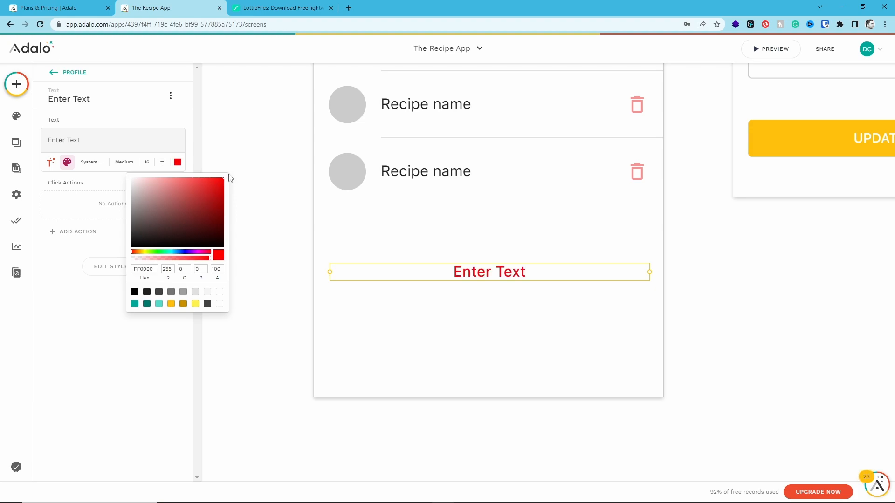
# Change the wording of the red text on the Profile screen to DELETE PROFILE
pyautogui.tripleClick(79, 139)
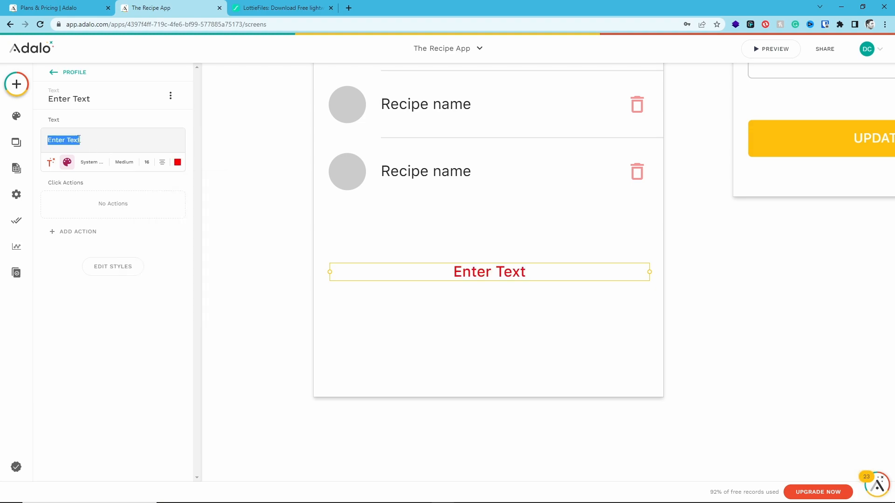
pyautogui.write('DELETE')
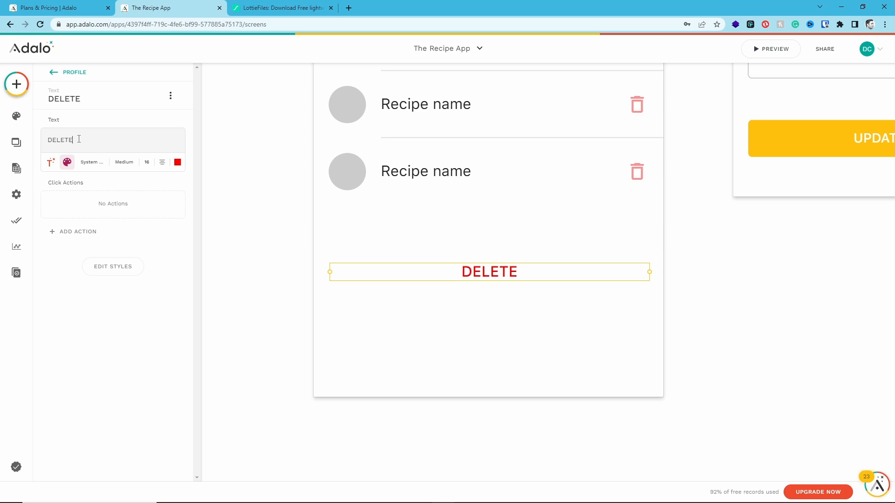
pyautogui.write(' PROFILE')
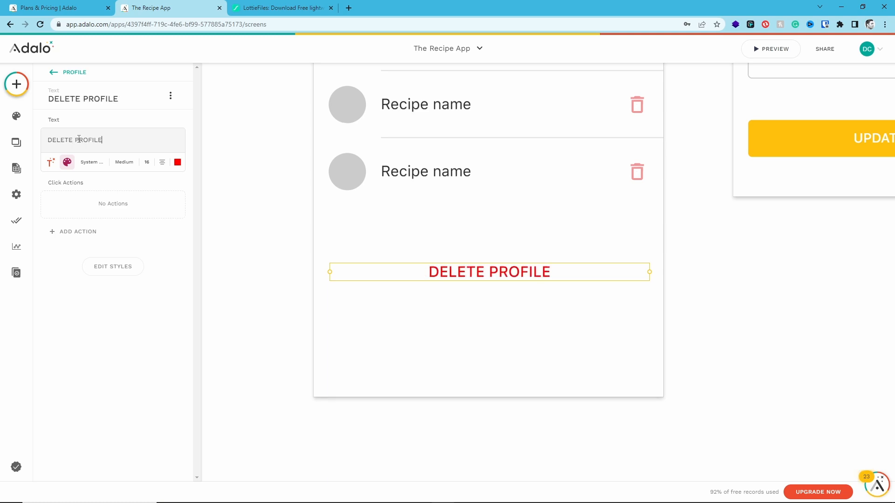
# Add a click action to the DELETE PROFILE text that deletes the Logged In User record
pyautogui.click(83, 236)
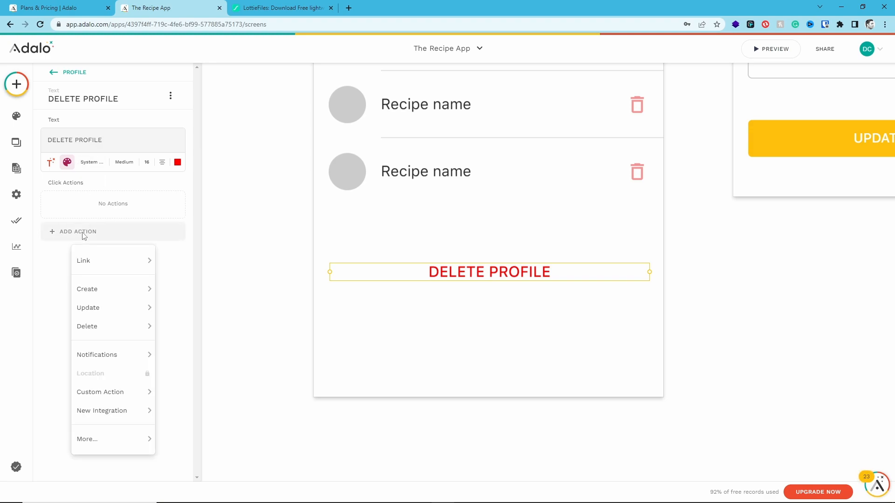
pyautogui.moveTo(111, 442)
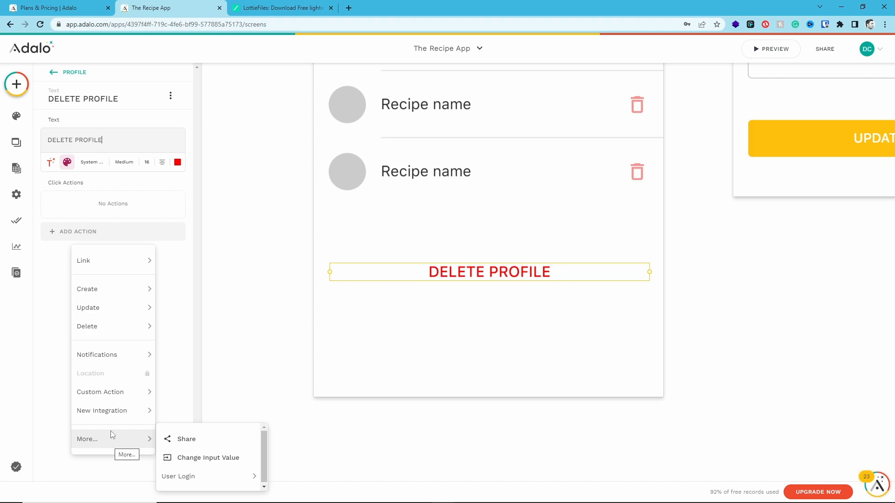
pyautogui.moveTo(107, 332)
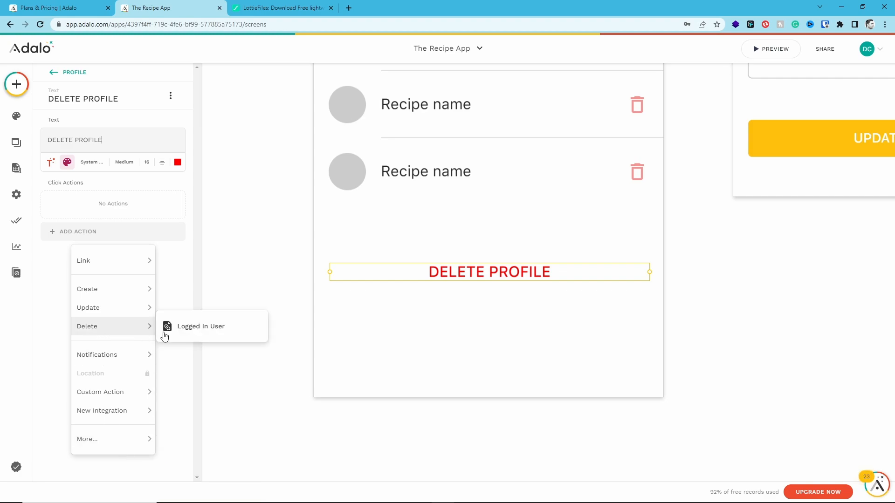
pyautogui.click(177, 335)
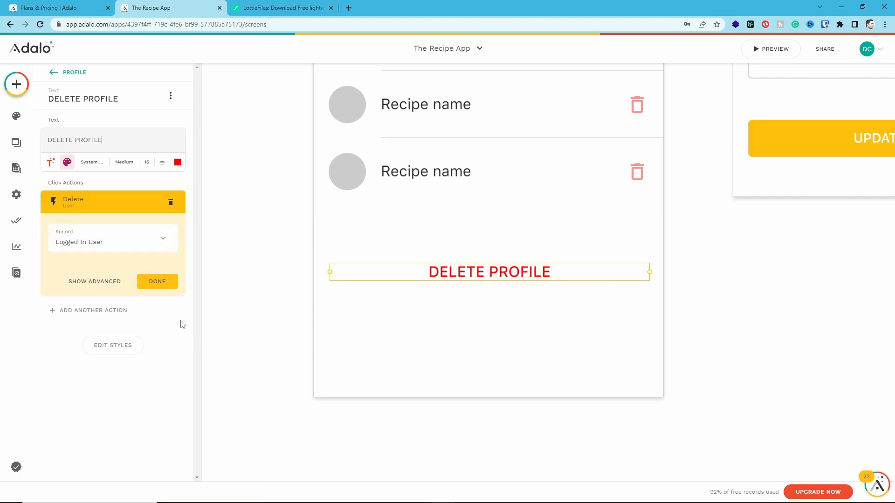
pyautogui.click(163, 282)
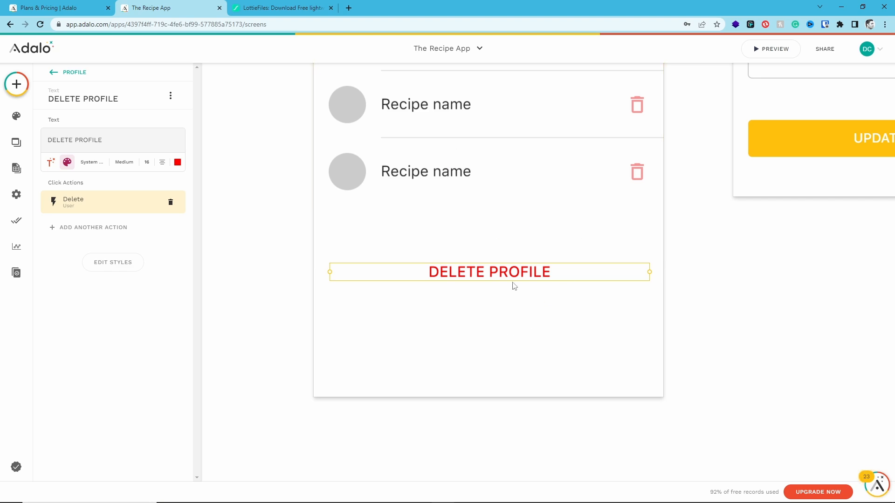
pyautogui.click(526, 321)
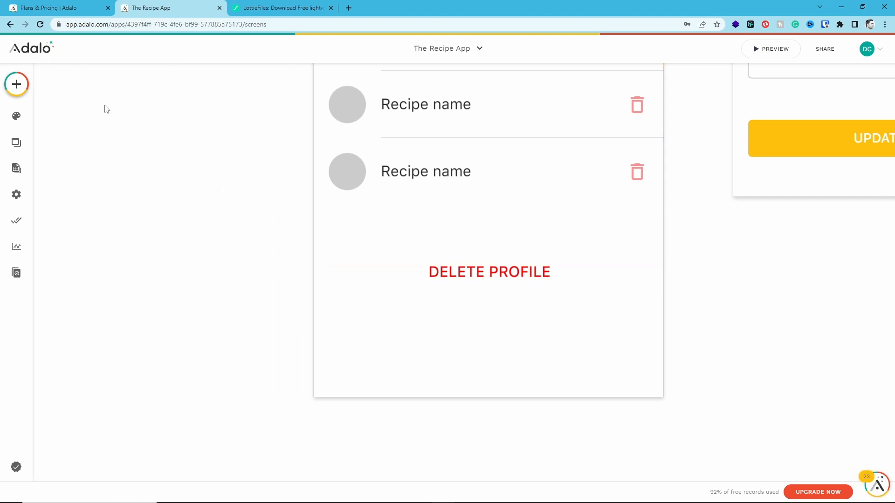
# Add a Bottom Navigation component at the foot of the Profile screen, below the DELETE PROFILE text, and select it for editing
pyautogui.click(16, 84)
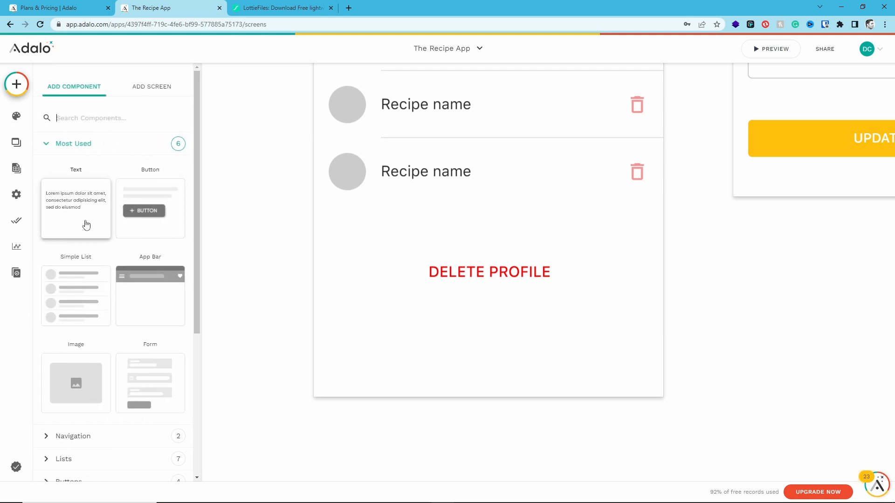
pyautogui.scroll(-3, 86, 261)
pyautogui.click(49, 296)
pyautogui.moveTo(75, 361); pyautogui.dragTo(438, 360)
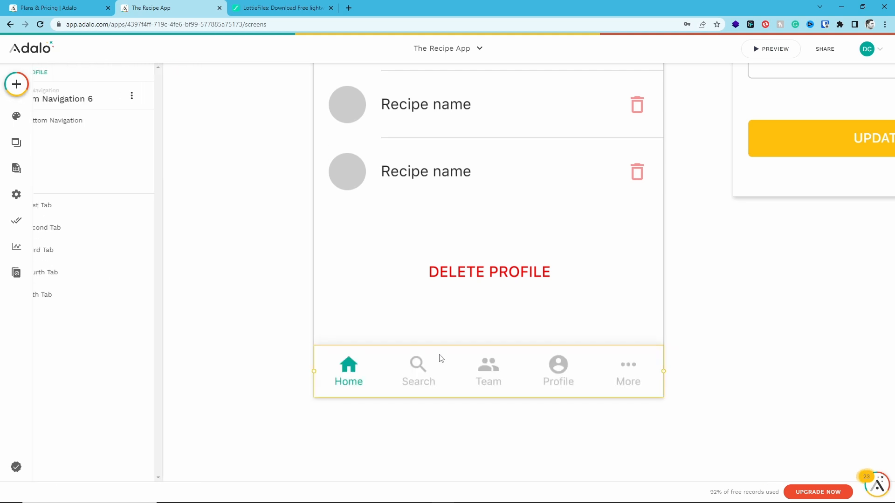
pyautogui.click(408, 403)
pyautogui.click(373, 366)
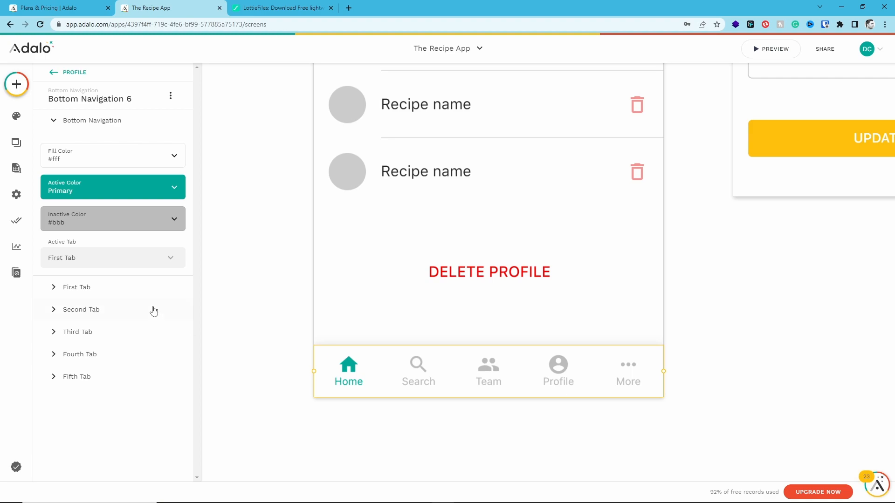
# Link the first tab, Home, of the Profile screen's bottom navigation to the Home screen
pyautogui.click(102, 309)
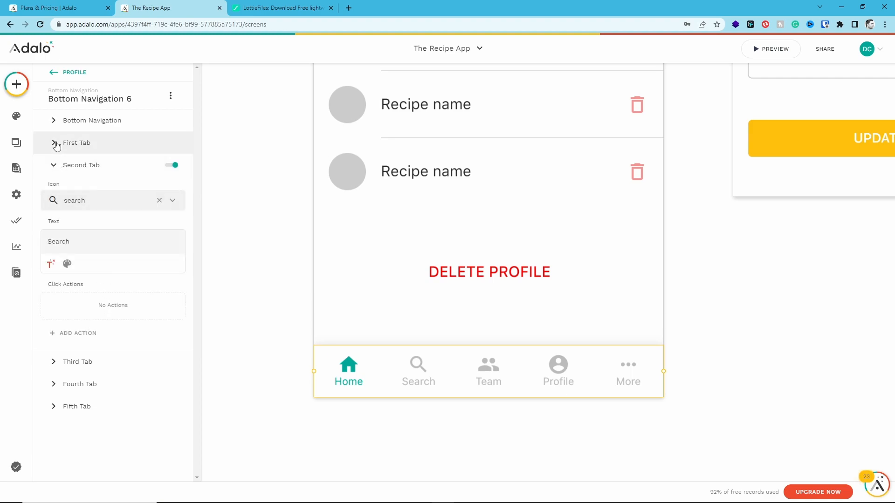
pyautogui.click(56, 143)
pyautogui.click(74, 310)
pyautogui.moveTo(96, 114)
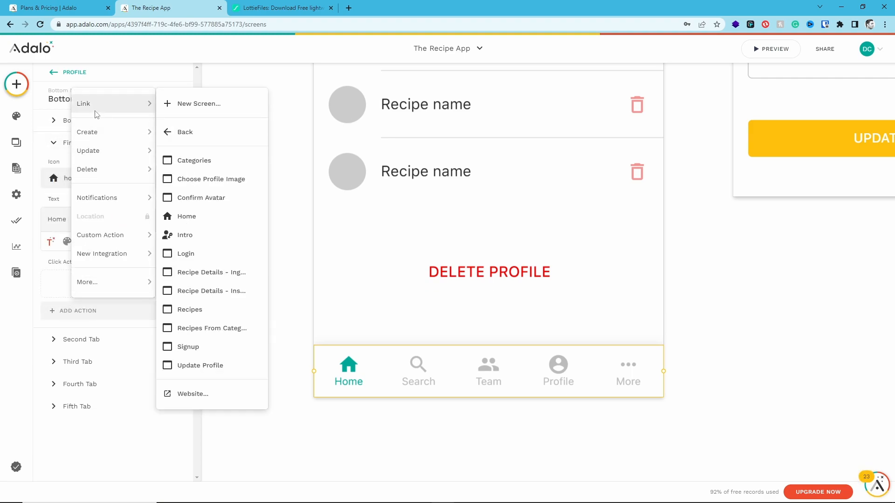
pyautogui.click(205, 217)
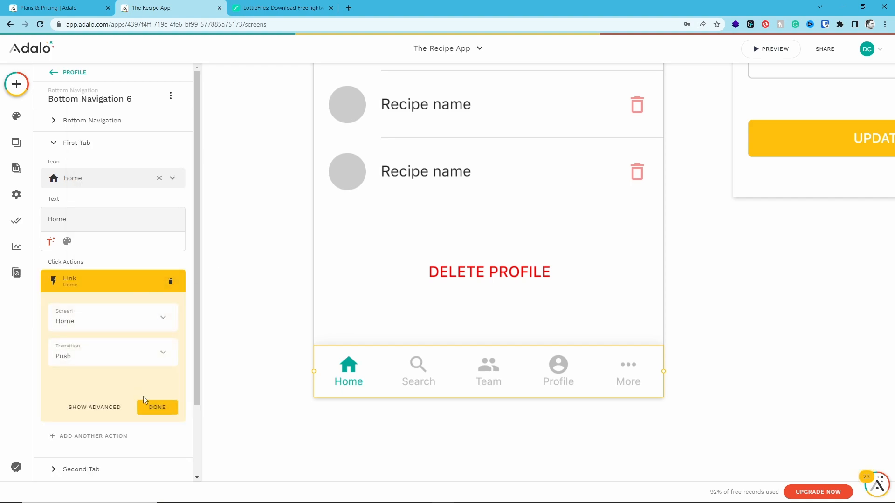
pyautogui.click(169, 404)
# Rename the second navigation tab to Recipes and link it to the Recipes screen
pyautogui.click(71, 346)
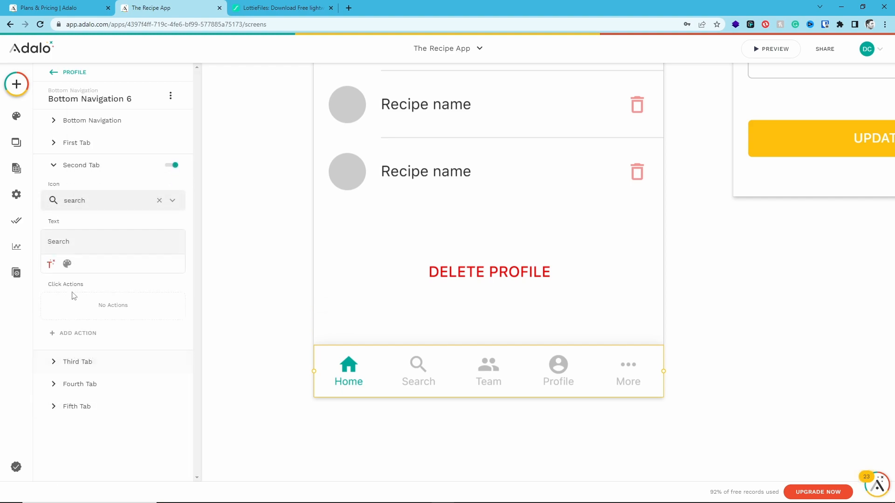
pyautogui.doubleClick(69, 242)
pyautogui.press('BackSpace')
pyautogui.write('Recipes')
pyautogui.click(76, 333)
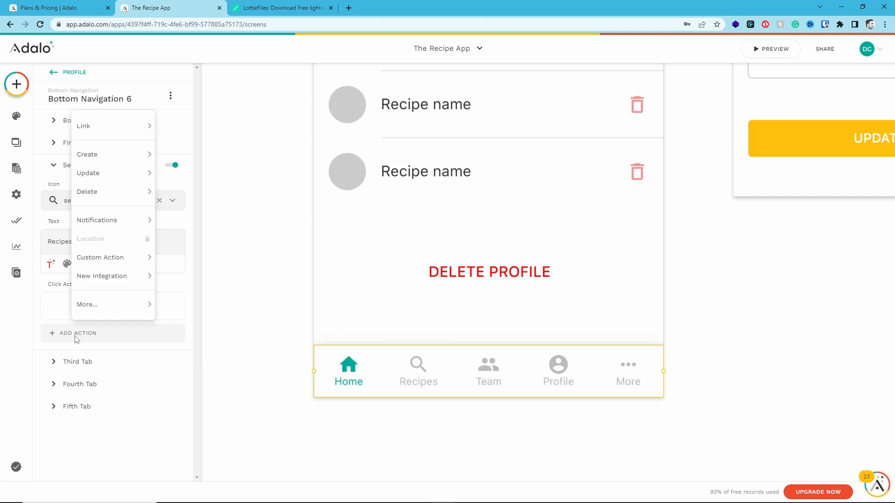
pyautogui.moveTo(117, 126)
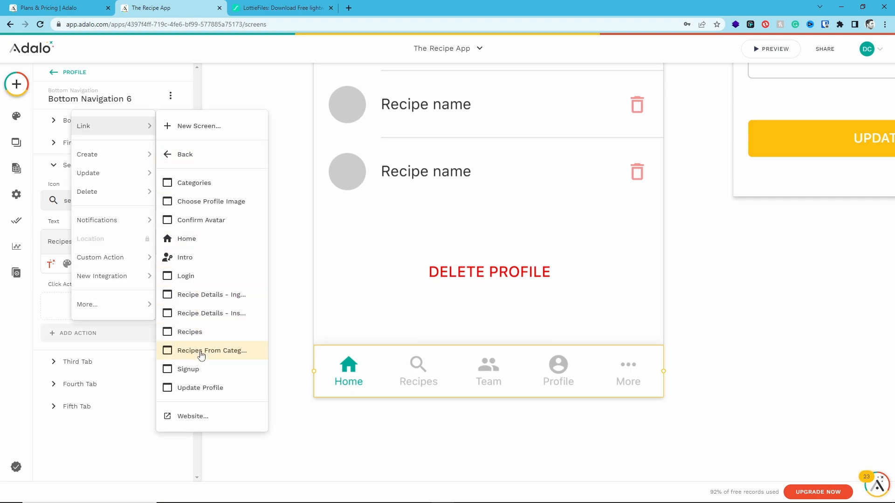
pyautogui.click(195, 332)
pyautogui.click(158, 429)
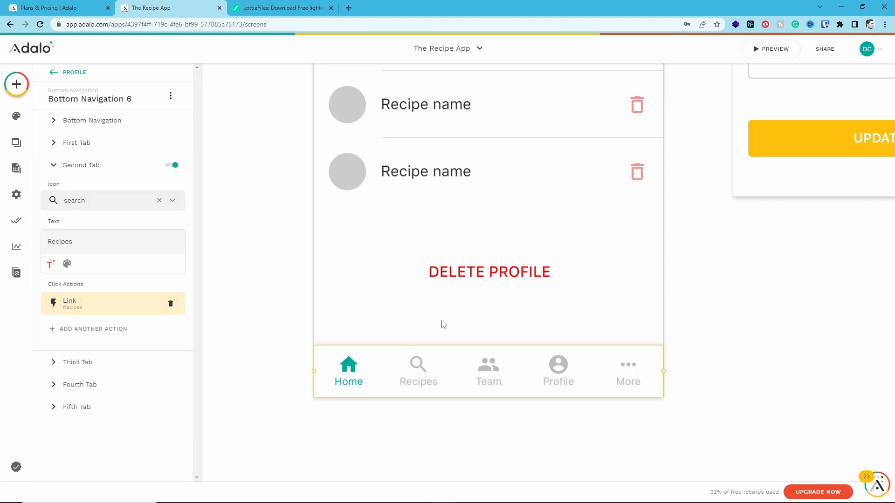
# Change the Recipes tab's icon to local_dining, the crossed cutlery symbol
pyautogui.click(104, 207)
pyautogui.click(104, 208)
pyautogui.click(104, 208)
pyautogui.write('dini')
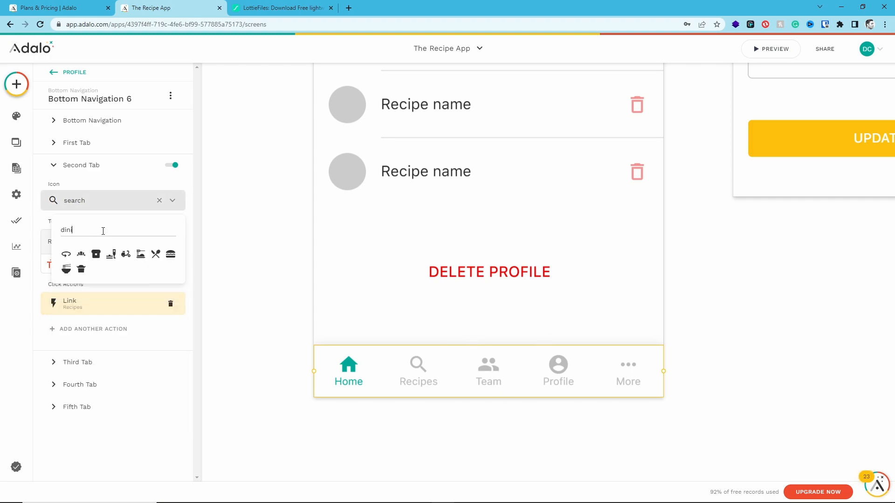
pyautogui.click(155, 254)
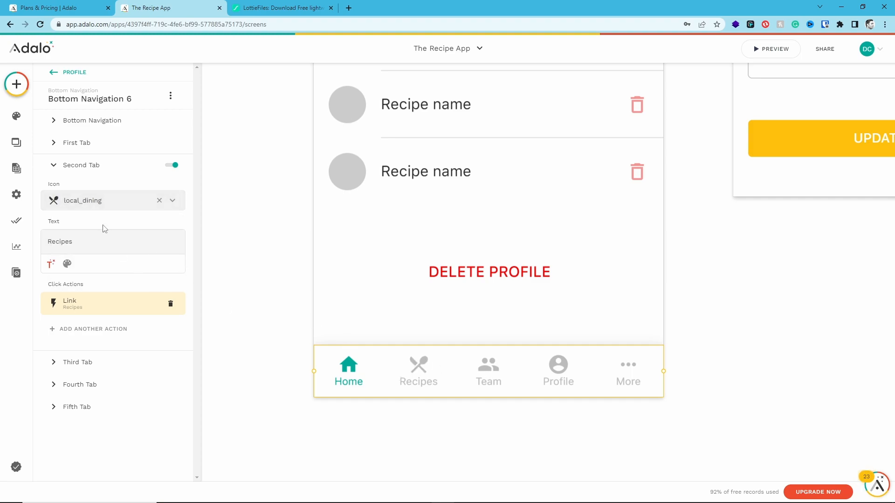
# Change the third navigation tab's icon to brunch_dining
pyautogui.click(93, 172)
pyautogui.click(93, 186)
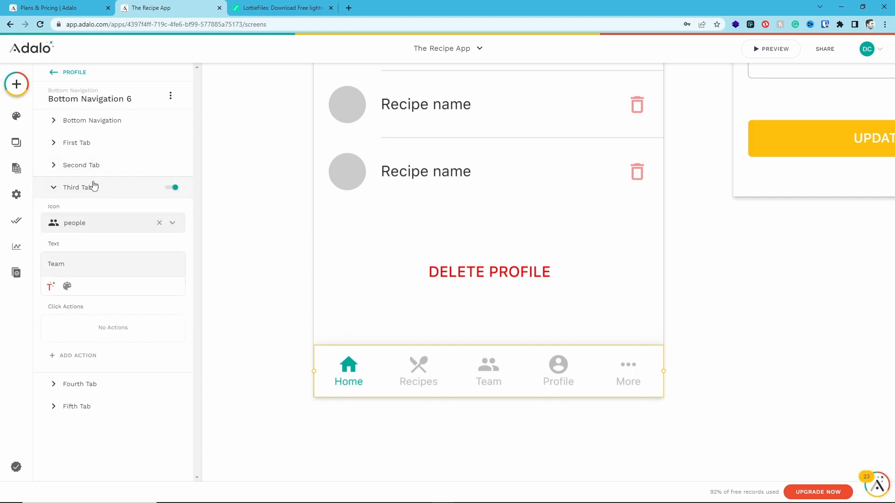
pyautogui.click(99, 227)
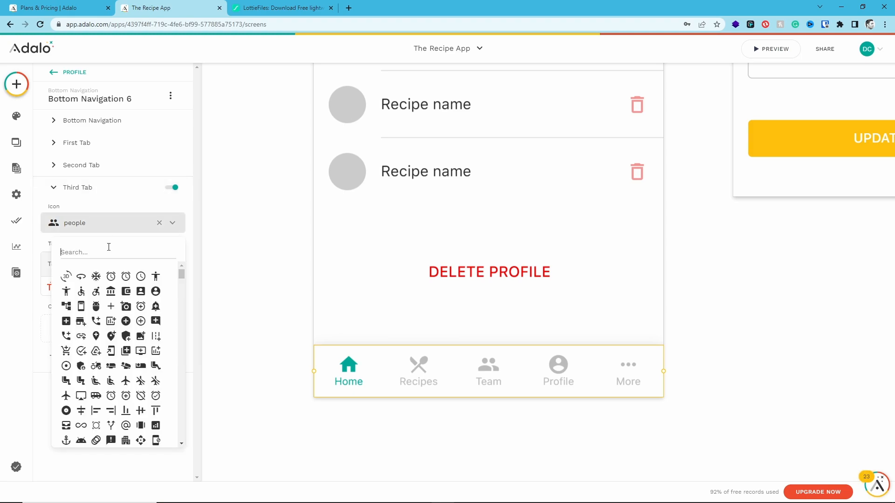
pyautogui.write('dini')
pyautogui.click(110, 277)
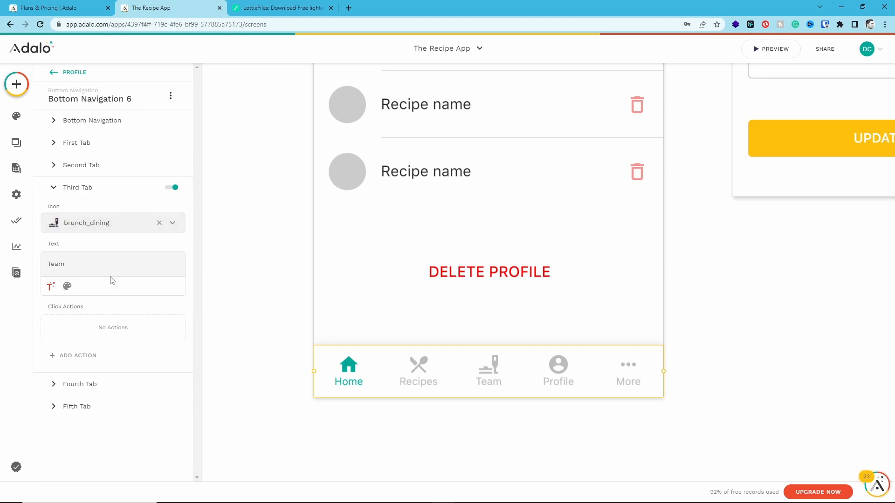
# Rename the third navigation tab to Categories and link it to the Categories screen
pyautogui.doubleClick(96, 263)
pyautogui.write('Categories')
pyautogui.click(83, 358)
pyautogui.moveTo(86, 148)
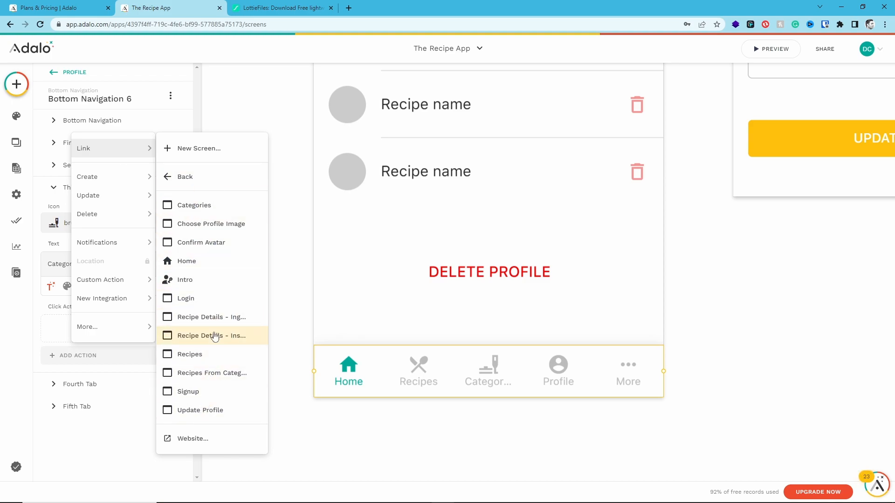
pyautogui.click(192, 216)
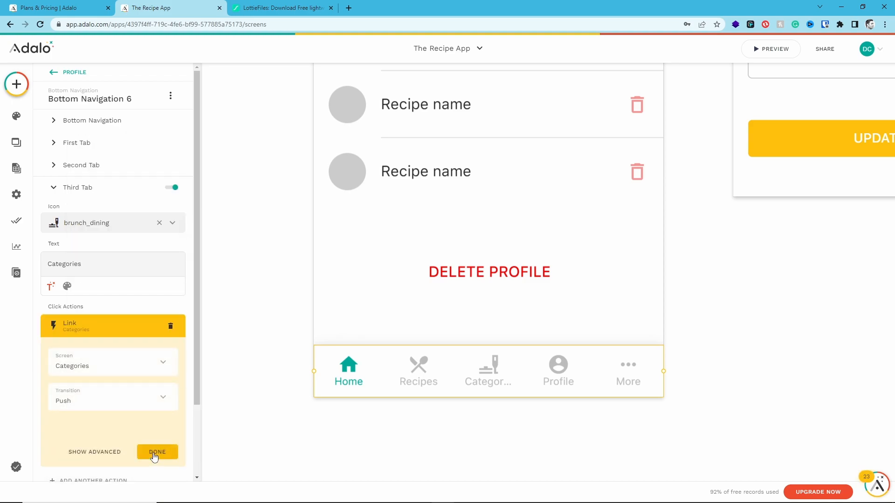
pyautogui.click(154, 450)
# Disable the fifth and fourth tabs of the Profile screen's bottom navigation
pyautogui.click(88, 409)
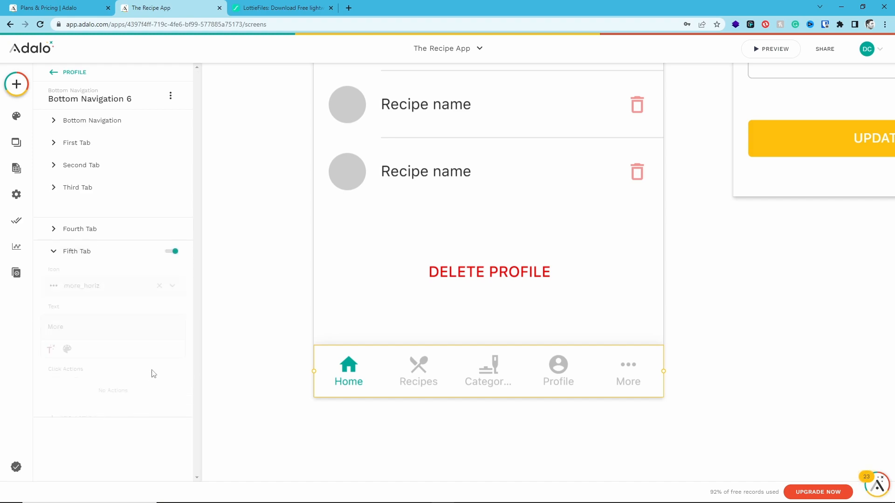
pyautogui.click(172, 233)
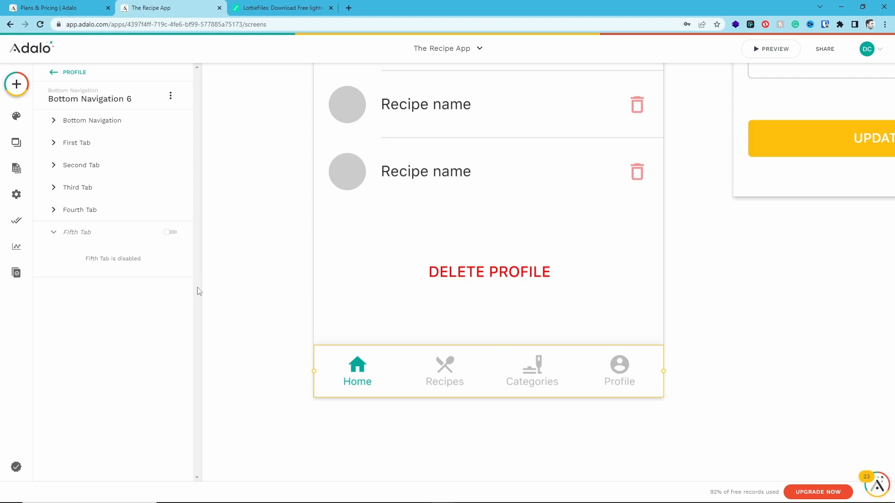
pyautogui.click(68, 209)
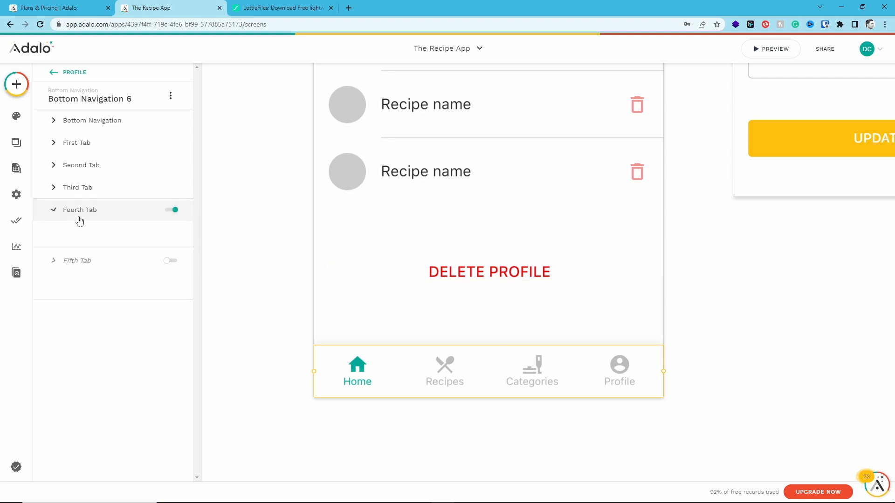
pyautogui.click(173, 210)
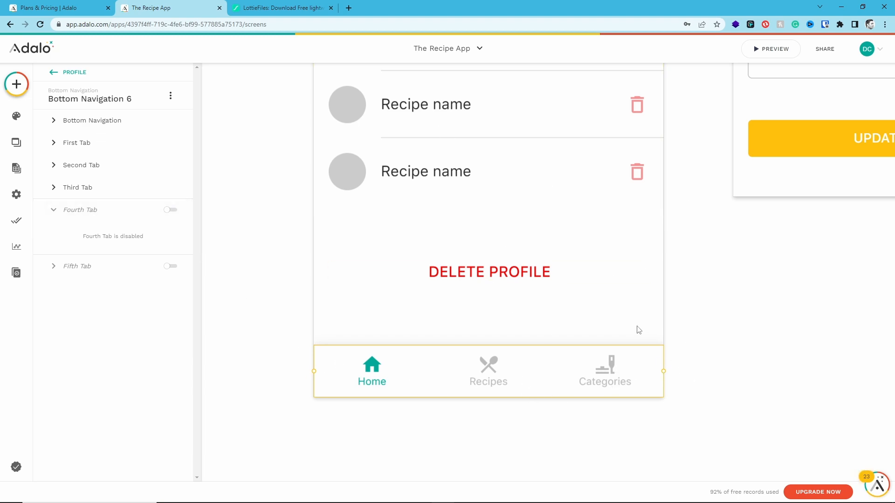
# Review the three remaining tabs' link actions and set the navigation's active tab to Fifth Tab
pyautogui.click(70, 165)
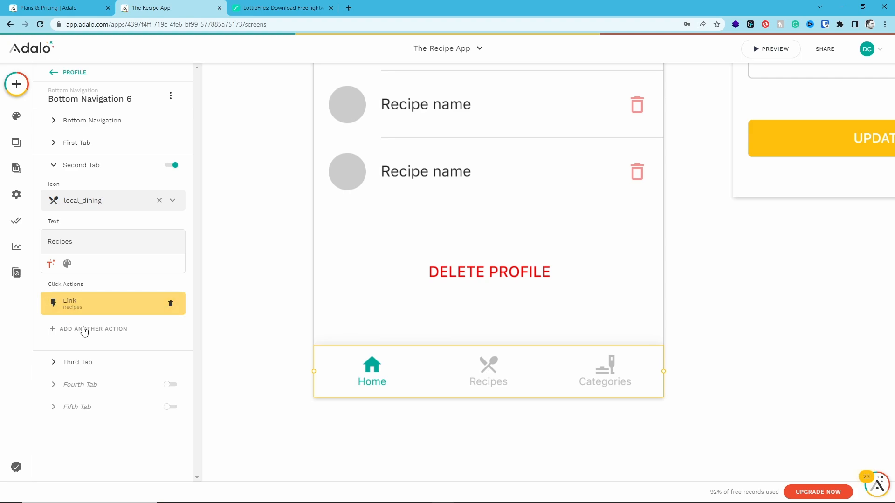
pyautogui.click(89, 362)
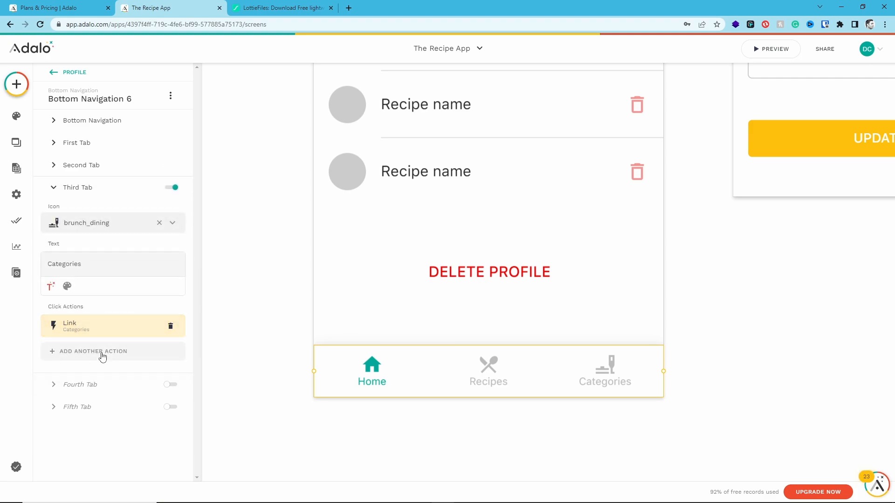
pyautogui.click(80, 143)
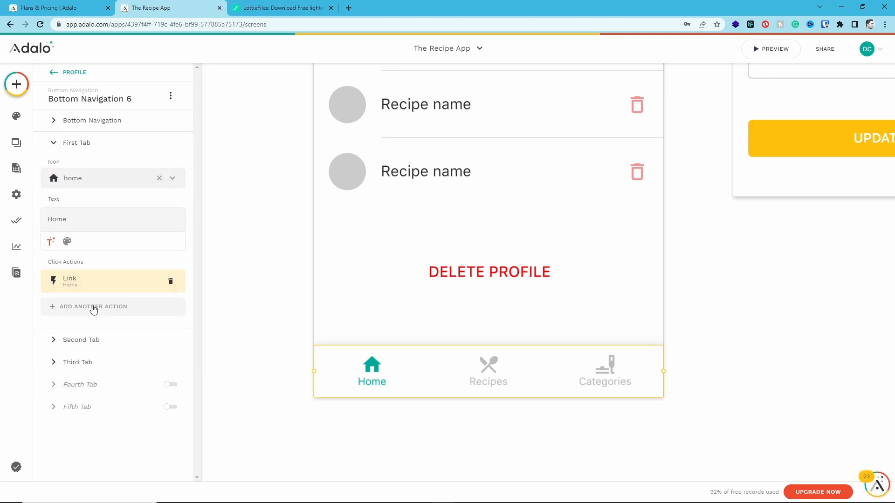
pyautogui.click(64, 120)
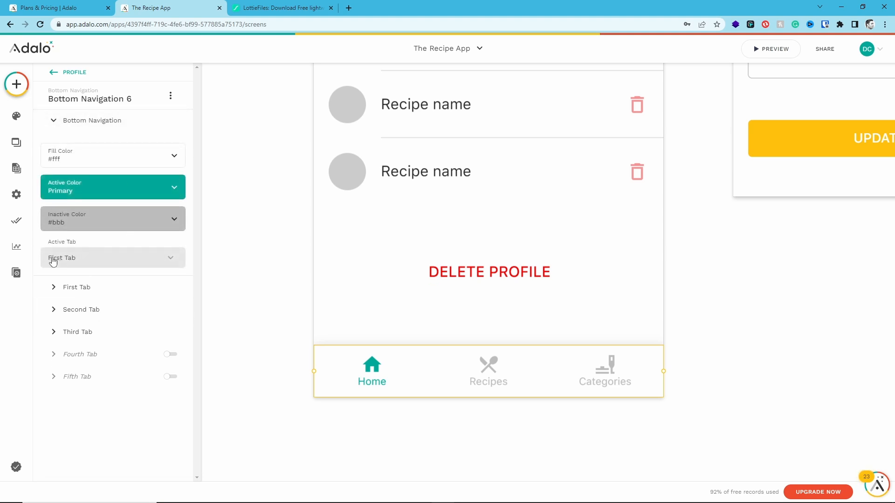
pyautogui.click(54, 260)
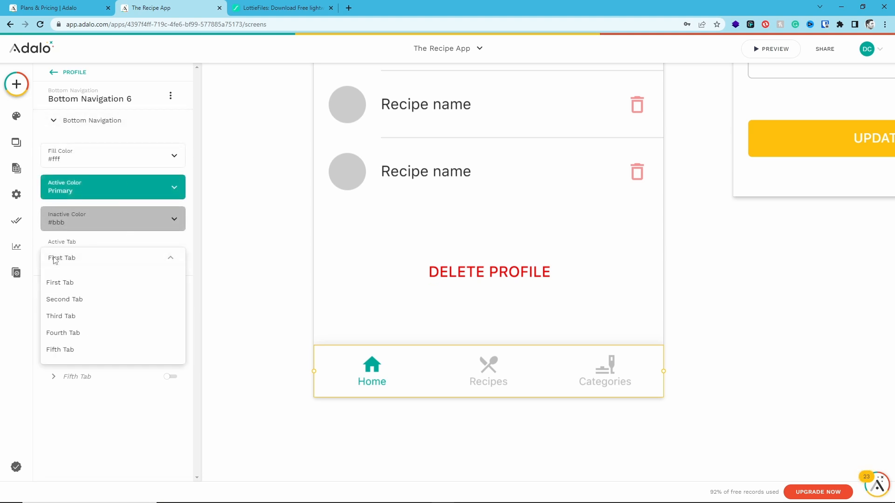
pyautogui.click(70, 350)
pyautogui.click(569, 423)
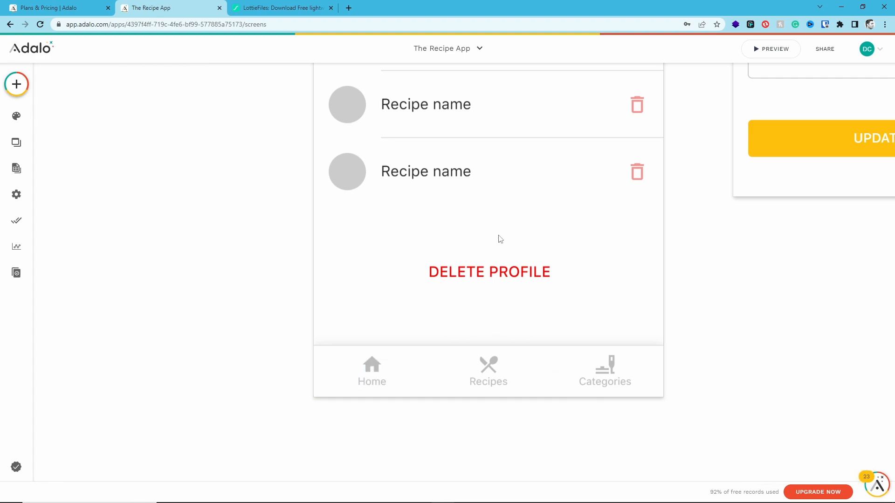
# Check the click action of the third tab, Profile, in the Home screen's bottom navigation
pyautogui.scroll(2, 499, 239)
pyautogui.scroll(-2, 503, 238)
pyautogui.scroll(-5, 711, 275)
pyautogui.scroll(5, 750, 253)
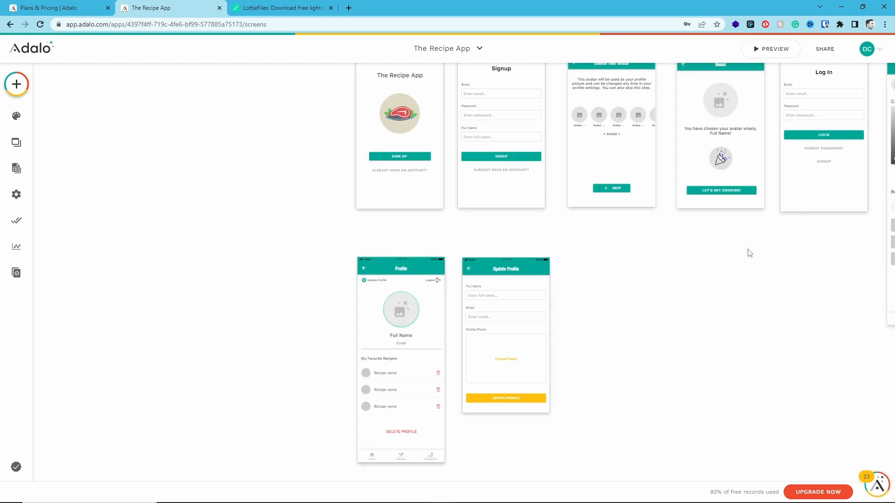
pyautogui.scroll(2, 509, 309)
pyautogui.hscroll(6, 546, 352)
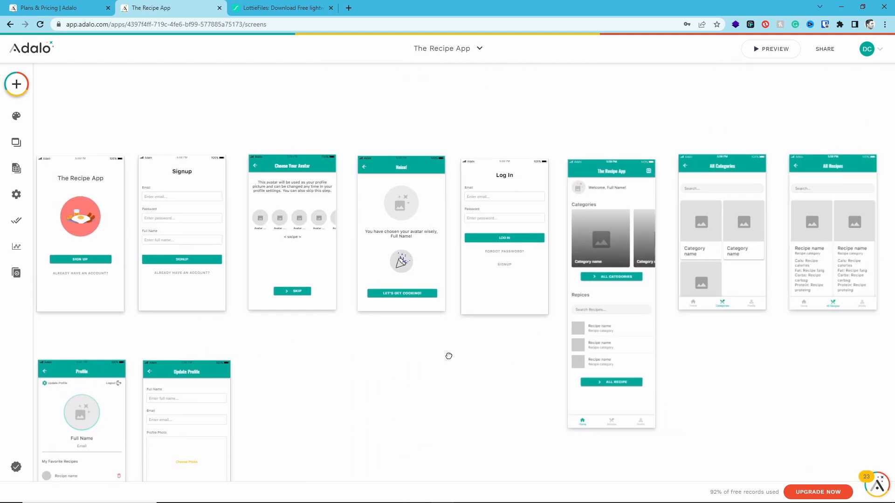
pyautogui.click(472, 421)
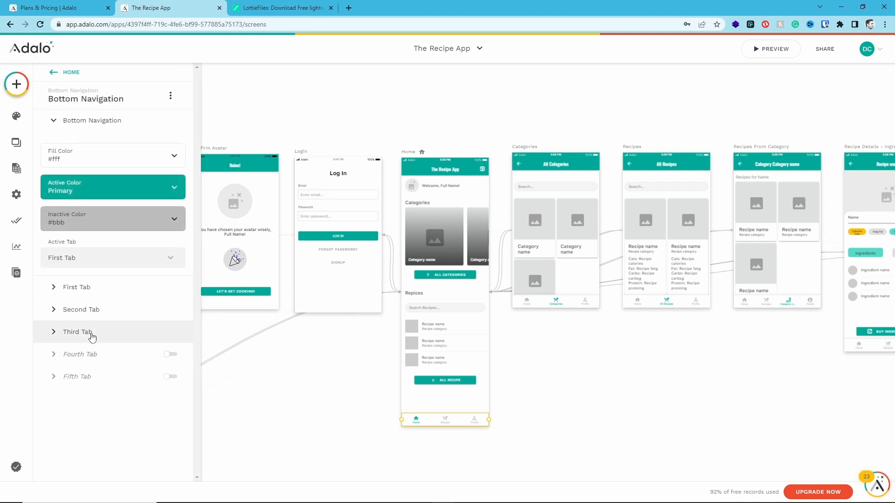
pyautogui.click(77, 332)
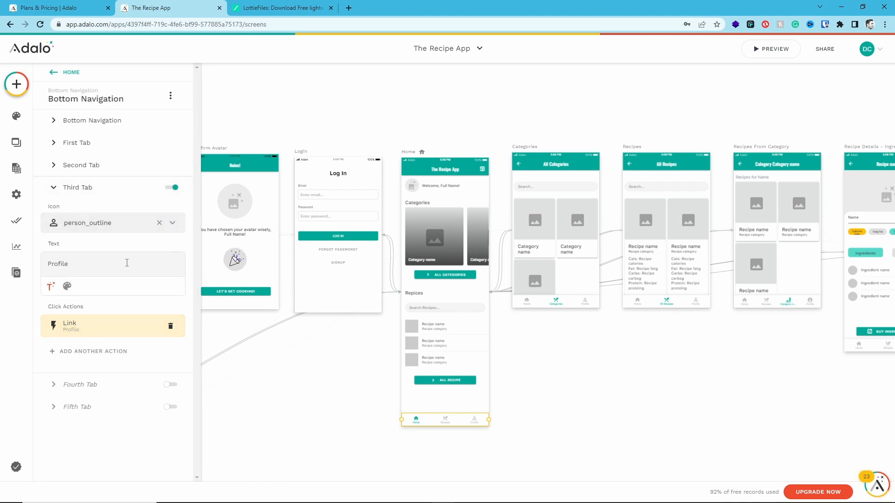
pyautogui.click(56, 330)
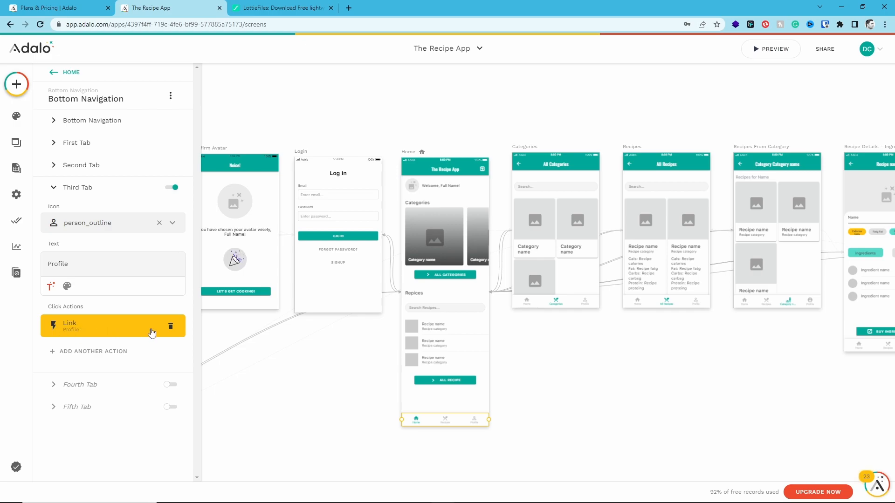
# Link the third tab, Profile, of the Categories screen's bottom navigation to the Profile screen
pyautogui.click(555, 303)
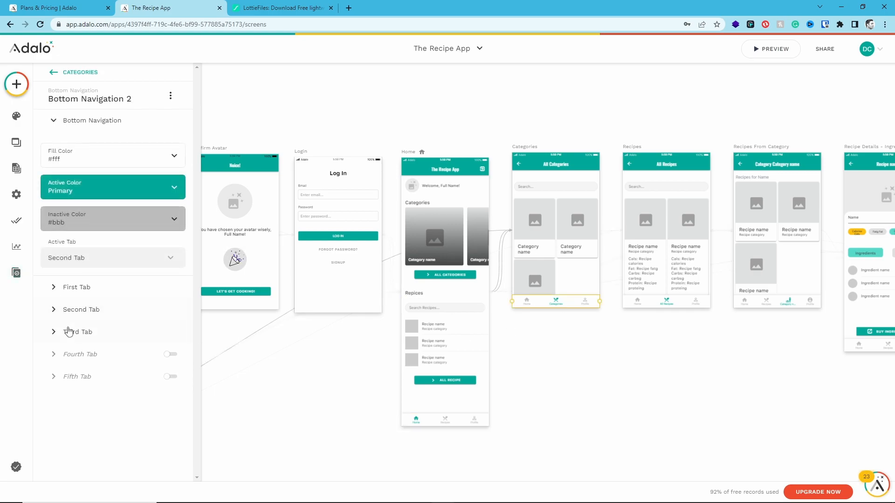
pyautogui.click(69, 332)
pyautogui.click(82, 352)
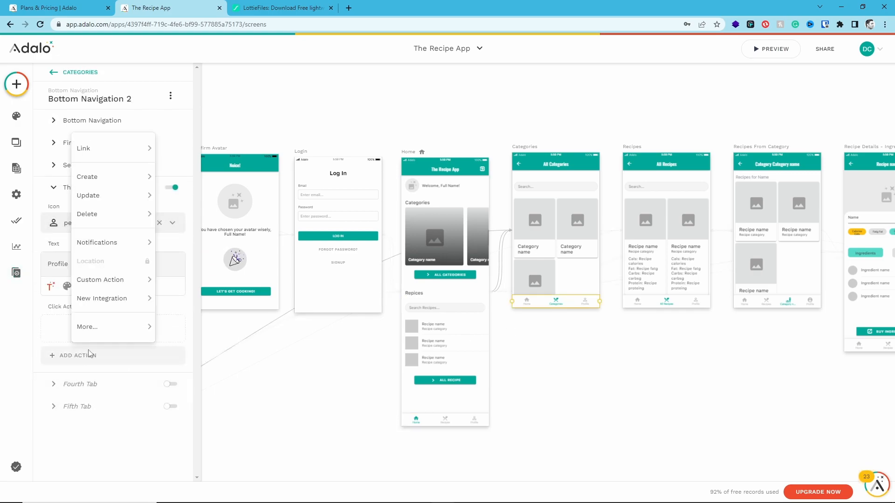
pyautogui.moveTo(92, 149)
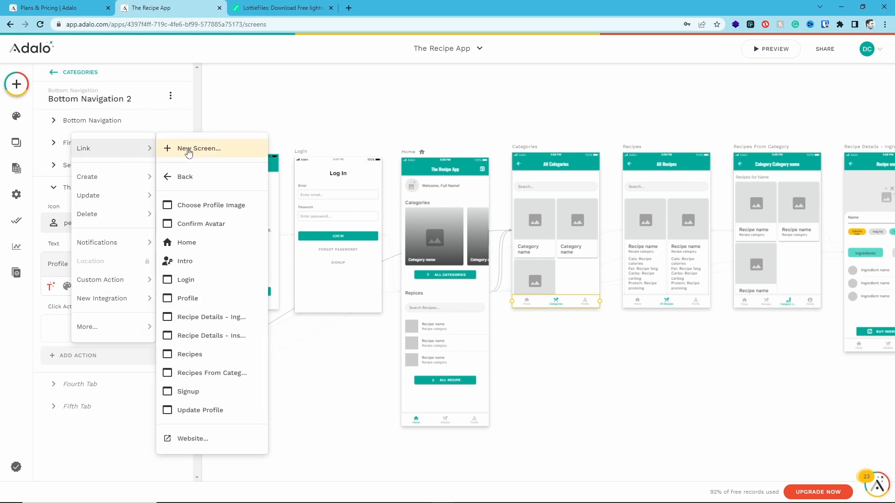
pyautogui.click(199, 299)
pyautogui.click(163, 450)
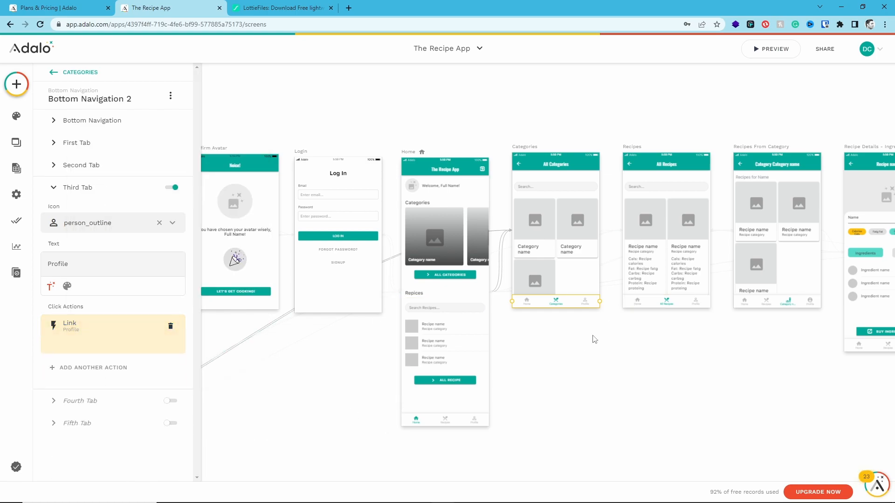
# Link the third tab, Profile, of the Recipes screen's bottom navigation to the Profile screen
pyautogui.click(667, 301)
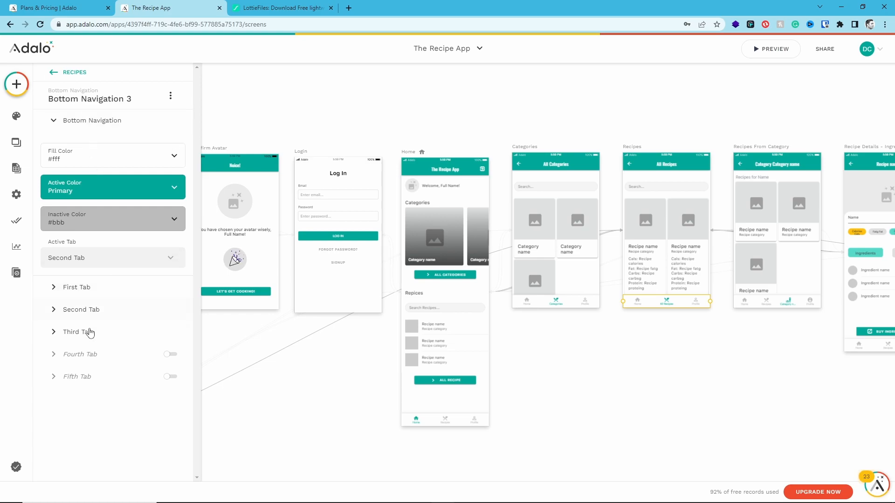
pyautogui.click(90, 331)
pyautogui.click(110, 364)
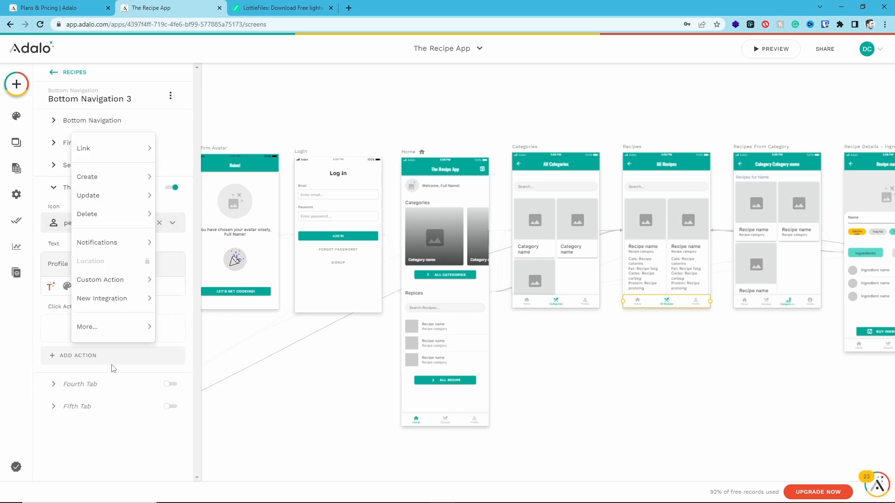
pyautogui.moveTo(88, 153)
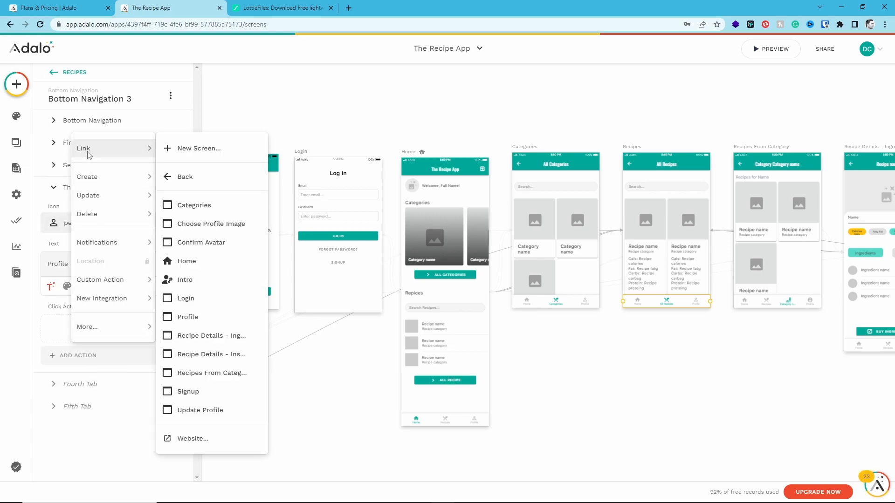
pyautogui.click(208, 316)
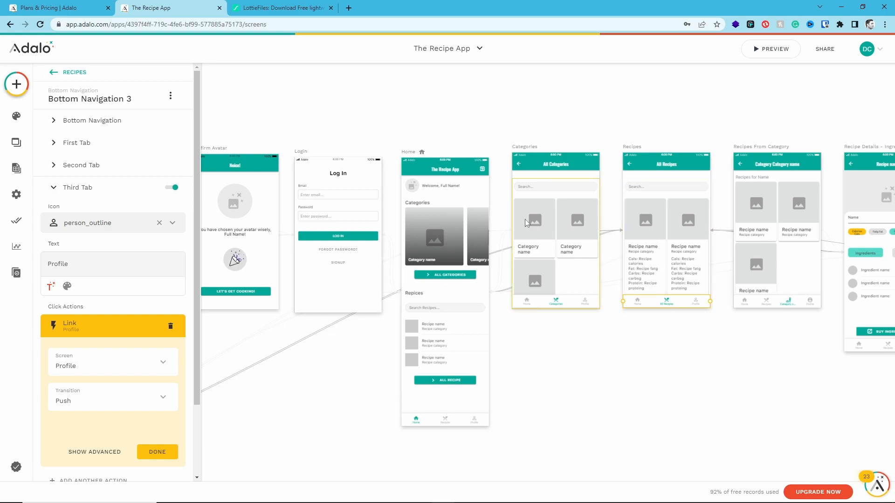
pyautogui.click(155, 453)
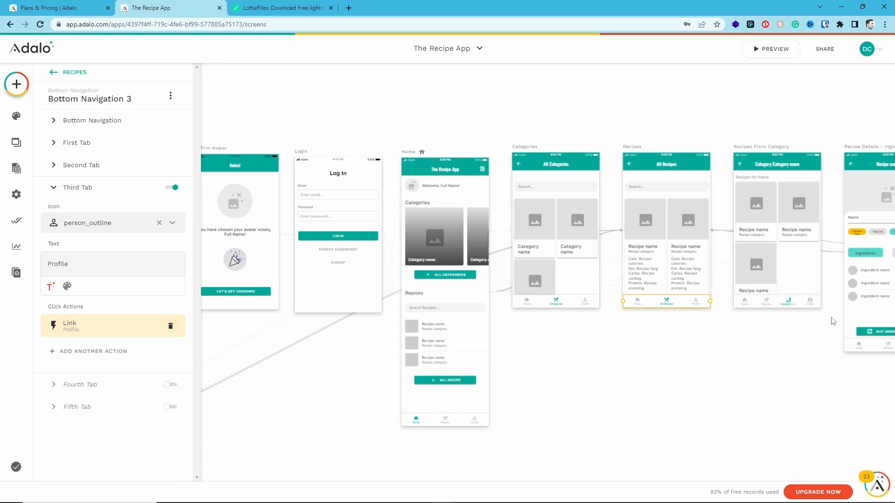
# Link the fourth tab, Profile, of the Recipes From Category screen's bottom navigation to the Profile screen
pyautogui.click(767, 302)
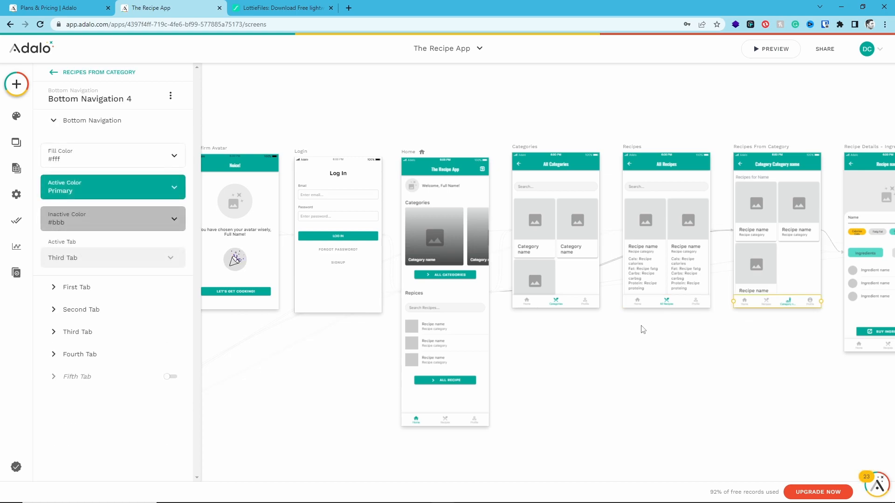
pyautogui.click(76, 349)
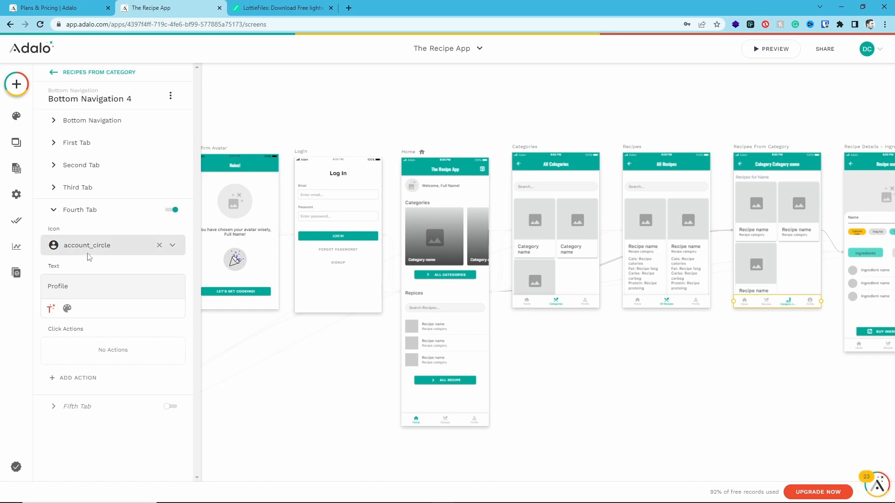
pyautogui.click(86, 378)
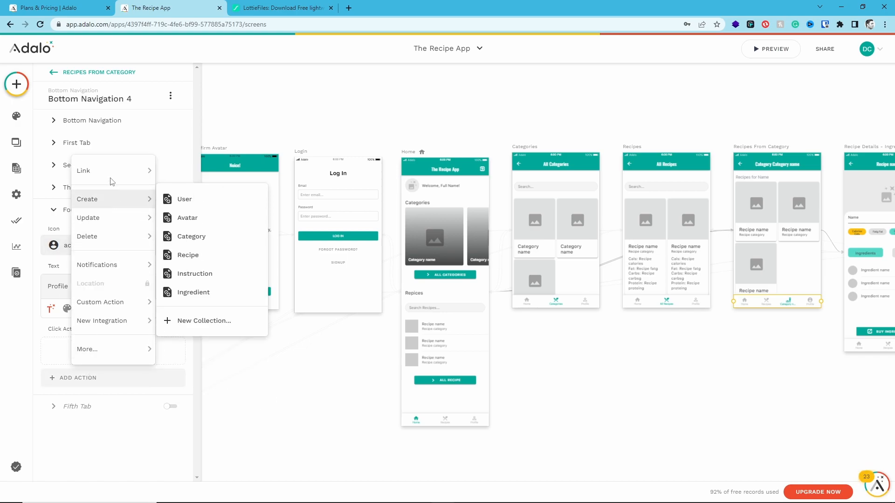
pyautogui.moveTo(135, 171)
pyautogui.click(201, 339)
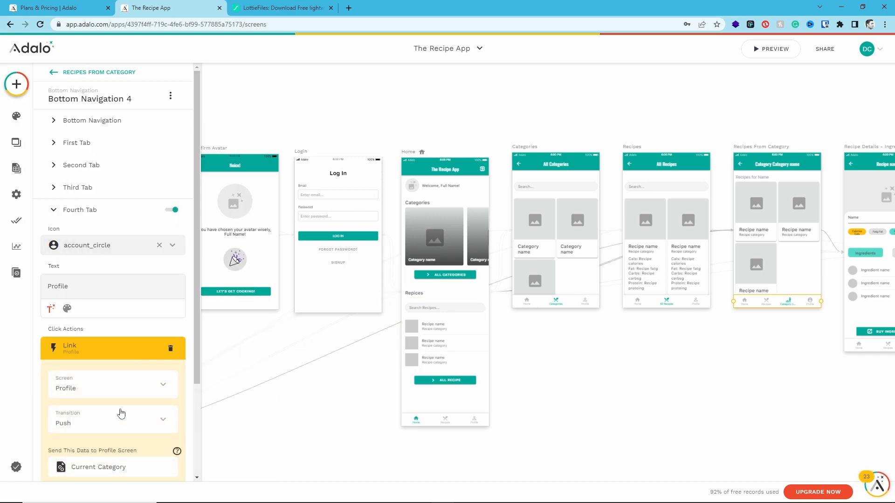
pyautogui.scroll(-1, 121, 433)
pyautogui.click(149, 461)
# Check the Recipes screen's Profile tab icon and apply the same person_outline icon to the Profile tab on Recipes From Category
pyautogui.click(708, 378)
pyautogui.moveTo(709, 378); pyautogui.dragTo(439, 349)
pyautogui.click(624, 318)
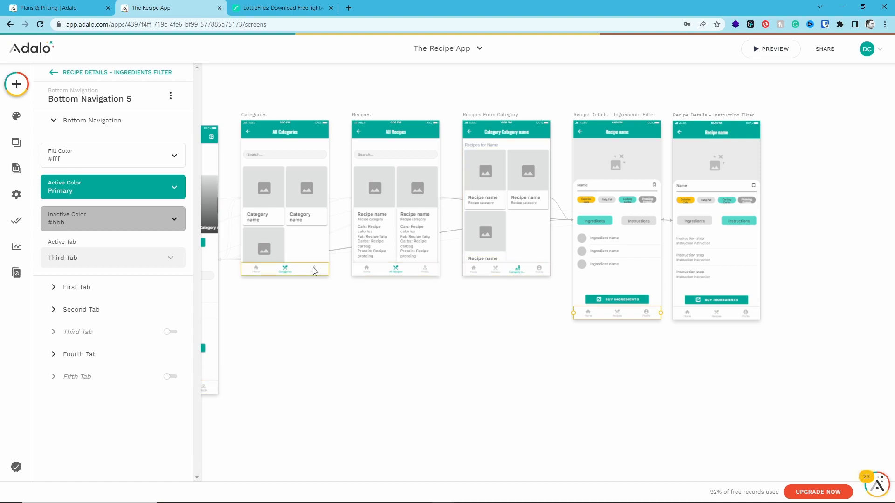
pyautogui.click(419, 274)
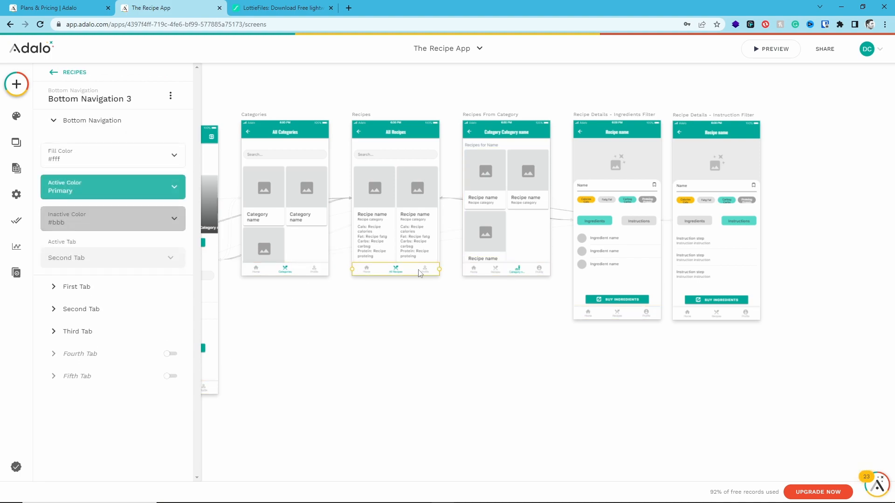
pyautogui.click(72, 330)
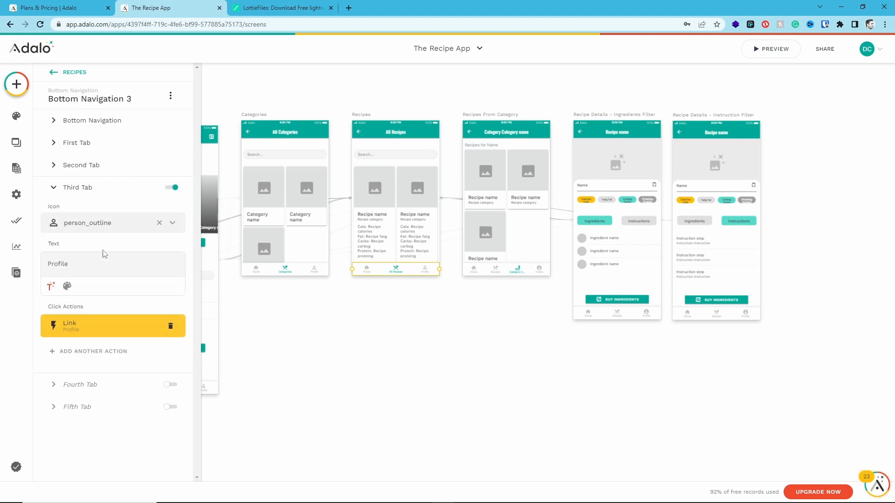
pyautogui.click(494, 275)
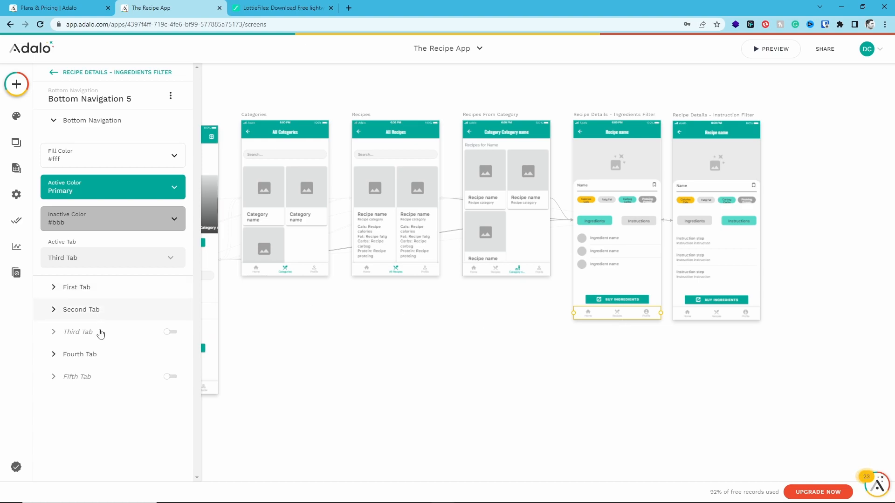
# Change the icon of the fourth tab, Profile, in the Recipe Details - Ingredients Filter screen's bottom navigation to person_outline
pyautogui.click(98, 354)
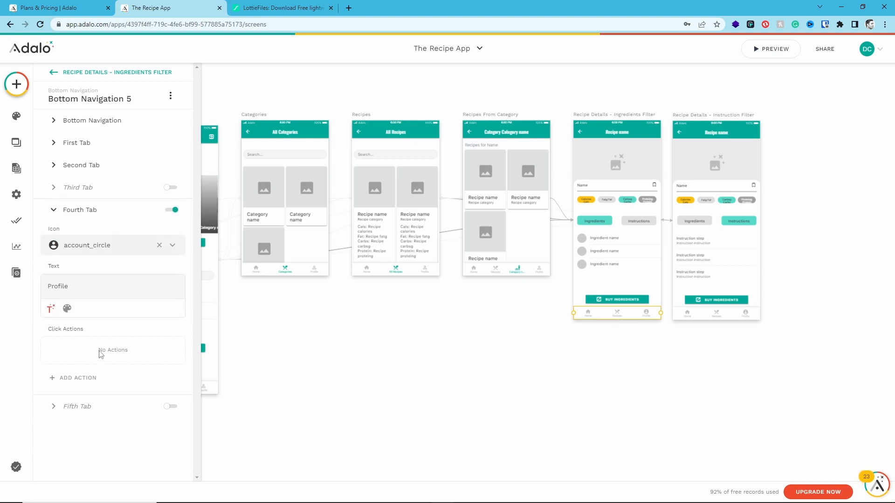
pyautogui.click(114, 250)
pyautogui.write('person')
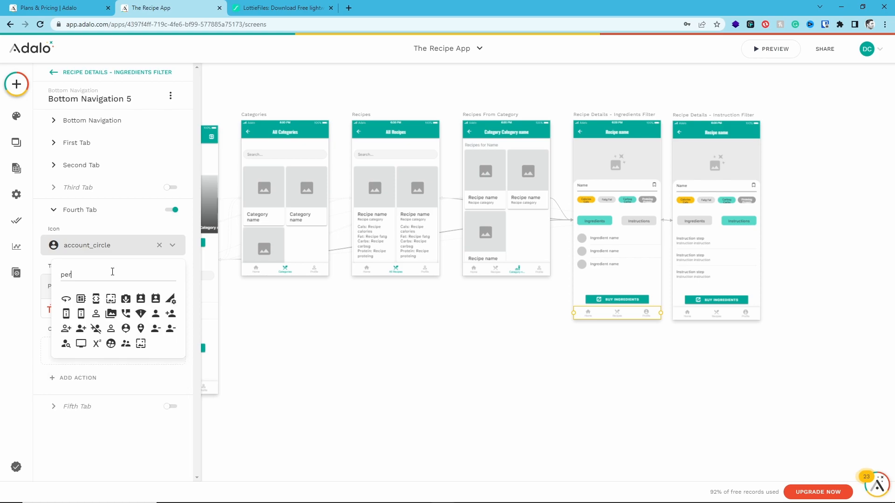
pyautogui.click(161, 304)
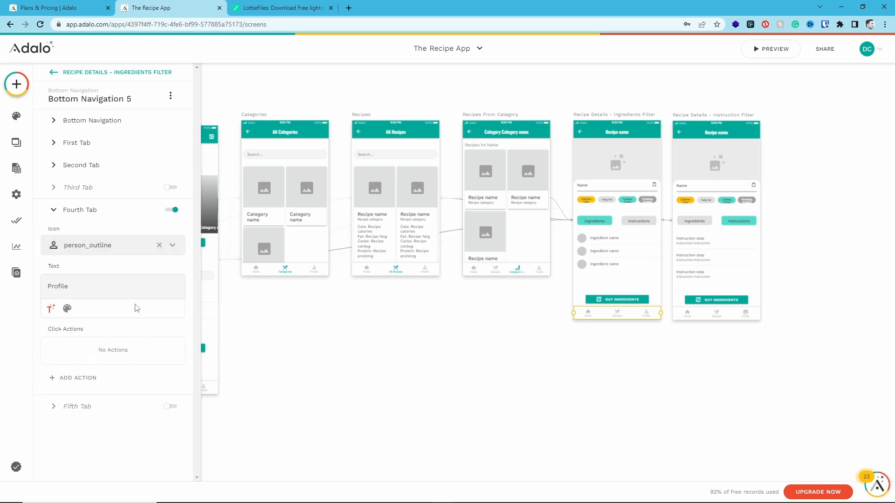
# Link the Profile tab of the Recipe Details - Ingredients Filter screen to the Profile screen
pyautogui.click(83, 378)
pyautogui.moveTo(117, 172)
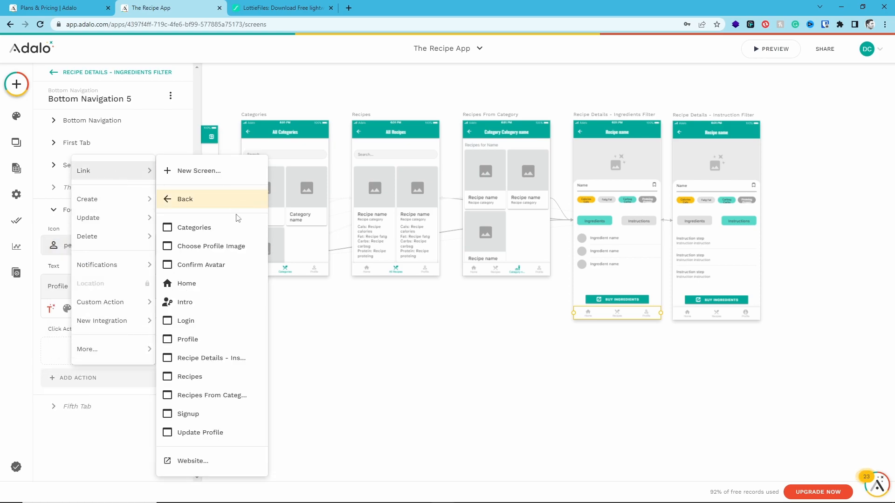
pyautogui.click(214, 345)
pyautogui.click(156, 413)
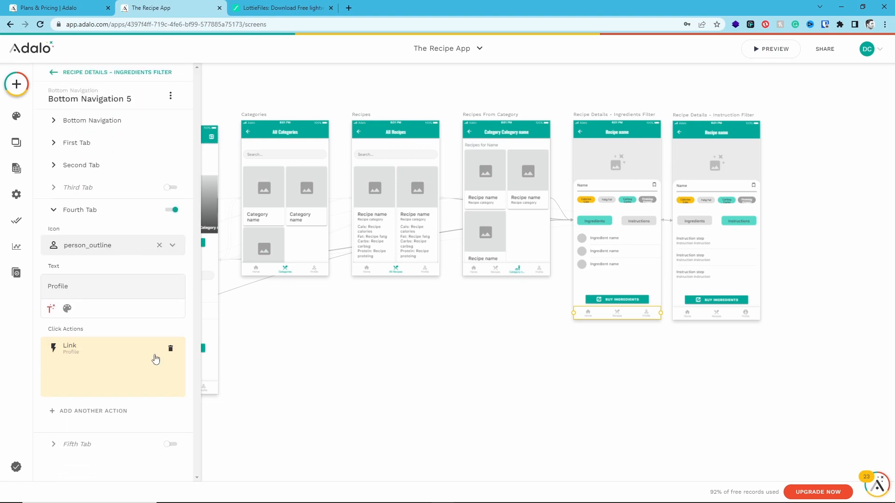
# Change the icon of the fourth tab, Profile, in the Recipe Details - Instruction Filter screen's bottom navigation to person_outline
pyautogui.click(682, 318)
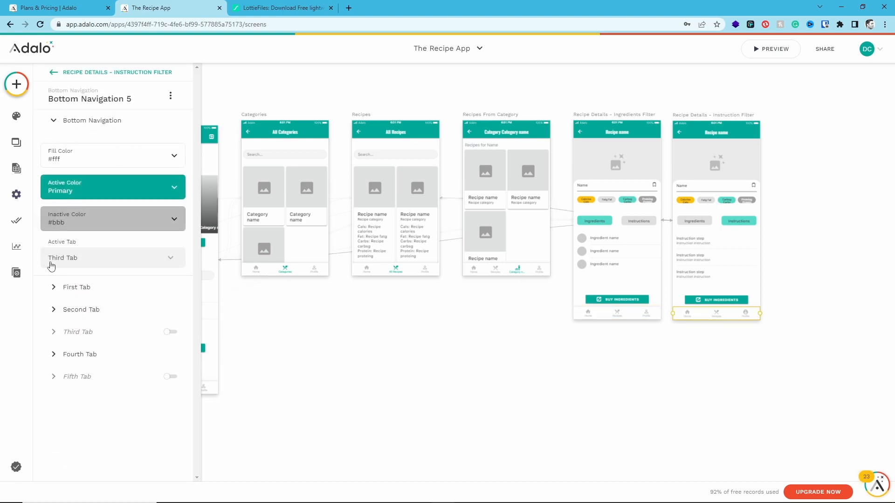
pyautogui.click(84, 355)
pyautogui.click(138, 251)
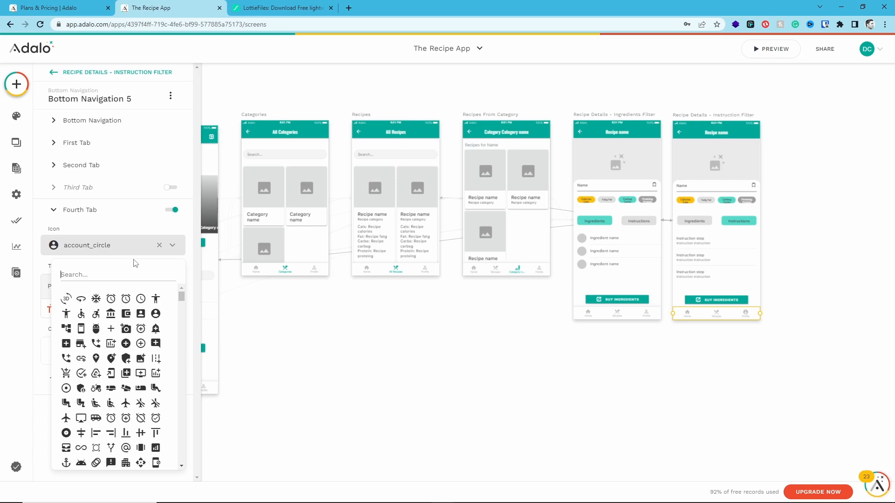
pyautogui.write('p')
pyautogui.click(96, 358)
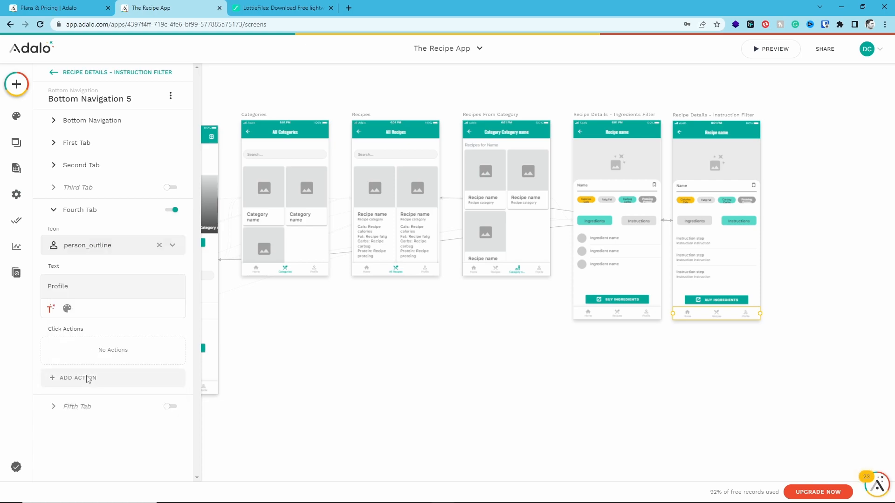
# Link the Profile tab of the Recipe Details - Instruction Filter screen to the Profile screen
pyautogui.click(86, 378)
pyautogui.moveTo(128, 171)
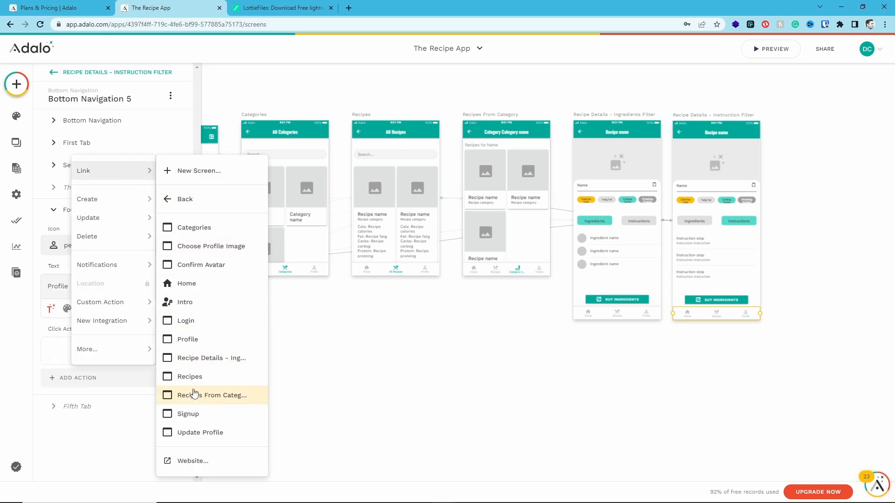
pyautogui.click(189, 346)
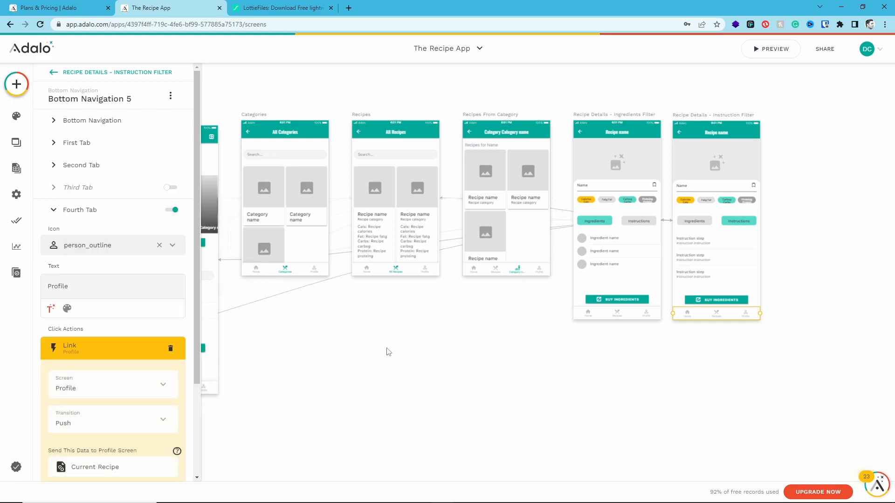
pyautogui.scroll(-3, 158, 382)
pyautogui.click(159, 389)
pyautogui.click(357, 373)
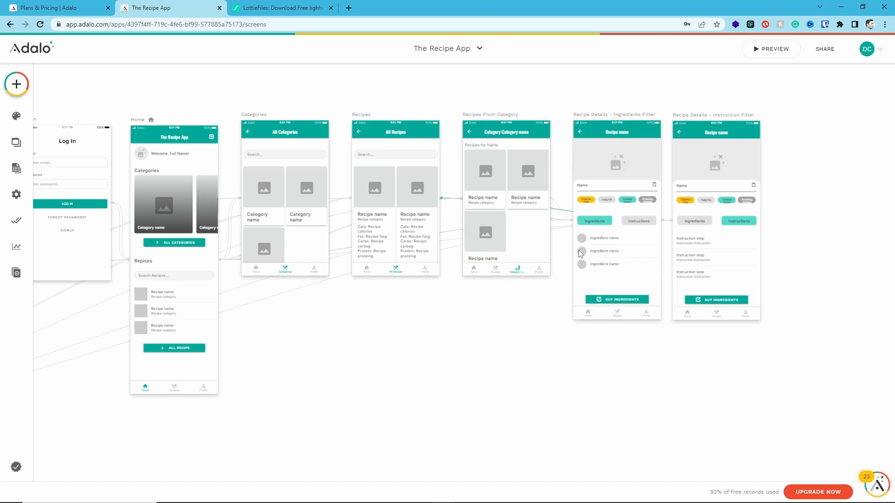
# Review the bottom navigation tabs and icons on the recipe details, category, recipes and Home screens
pyautogui.scroll(2, 618, 312)
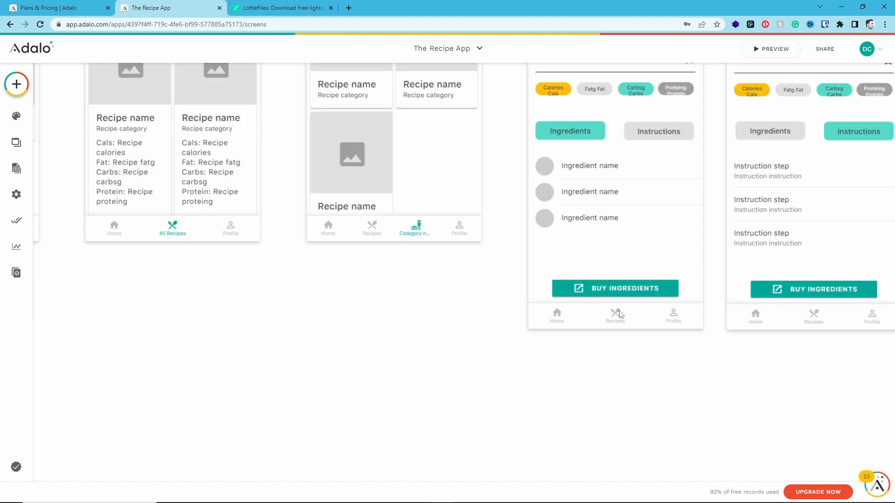
pyautogui.moveTo(638, 319); pyautogui.dragTo(387, 399)
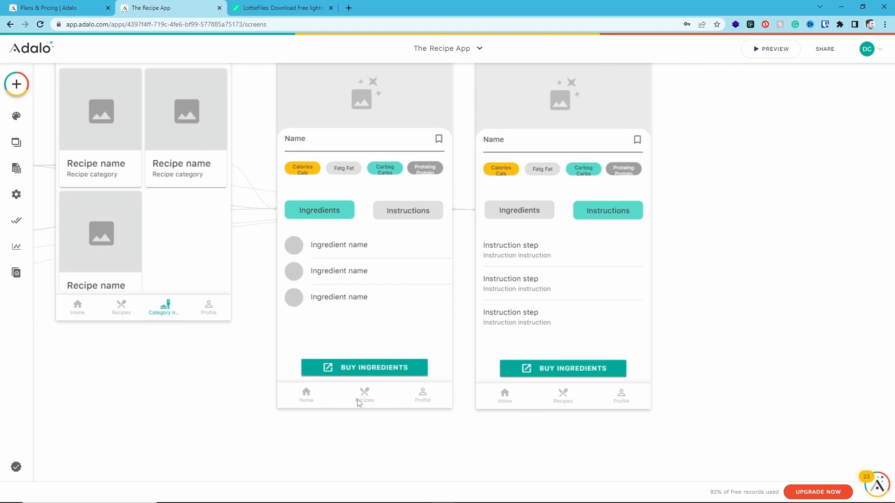
pyautogui.scroll(1, 418, 229)
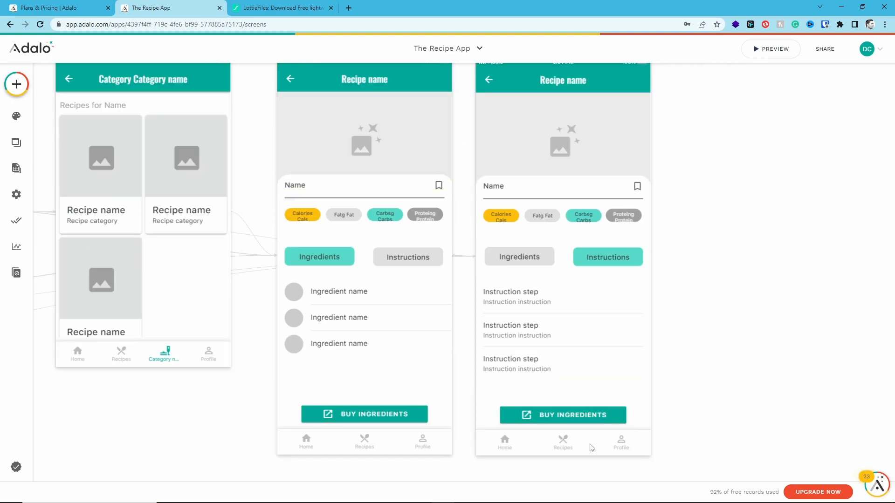
pyautogui.moveTo(117, 443); pyautogui.dragTo(568, 291)
pyautogui.moveTo(240, 353); pyautogui.dragTo(466, 329)
pyautogui.moveTo(292, 353); pyautogui.dragTo(501, 324)
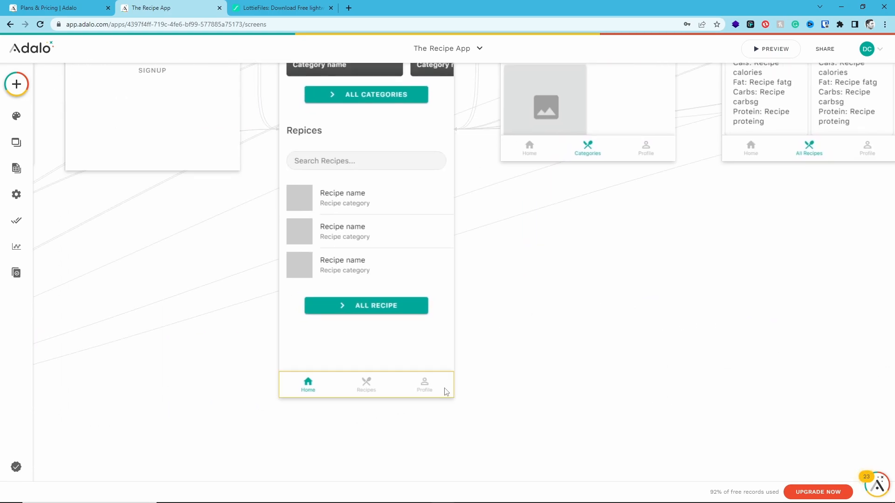
pyautogui.moveTo(166, 370); pyautogui.dragTo(540, 342)
# Check the click action of the Update Profile group on the Profile screen
pyautogui.scroll(-5, 230, 350)
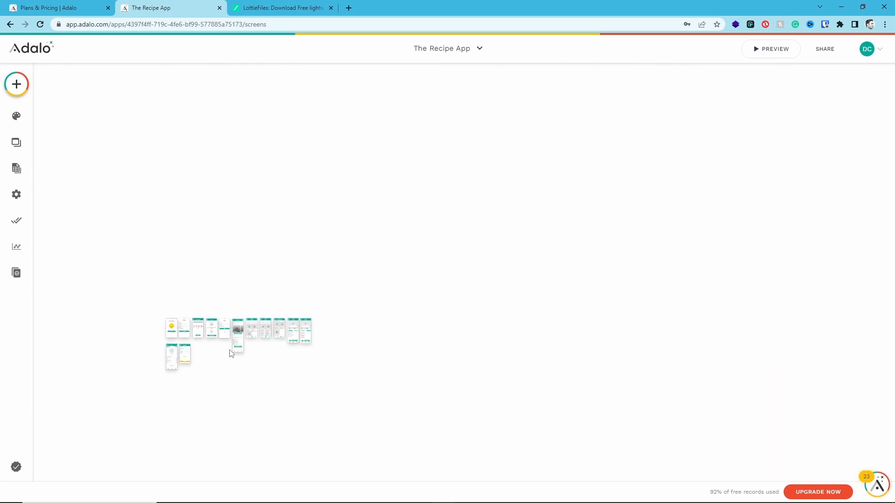
pyautogui.scroll(5, 167, 362)
pyautogui.hscroll(-2, 284, 361)
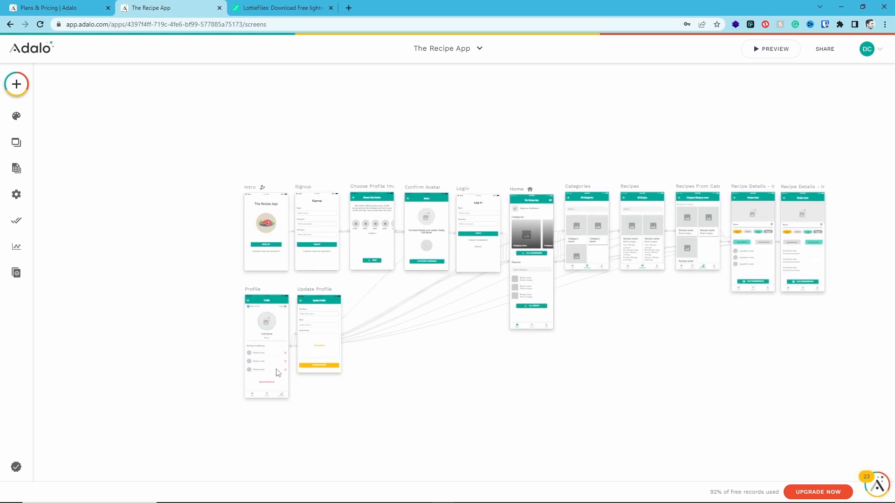
pyautogui.scroll(3, 292, 372)
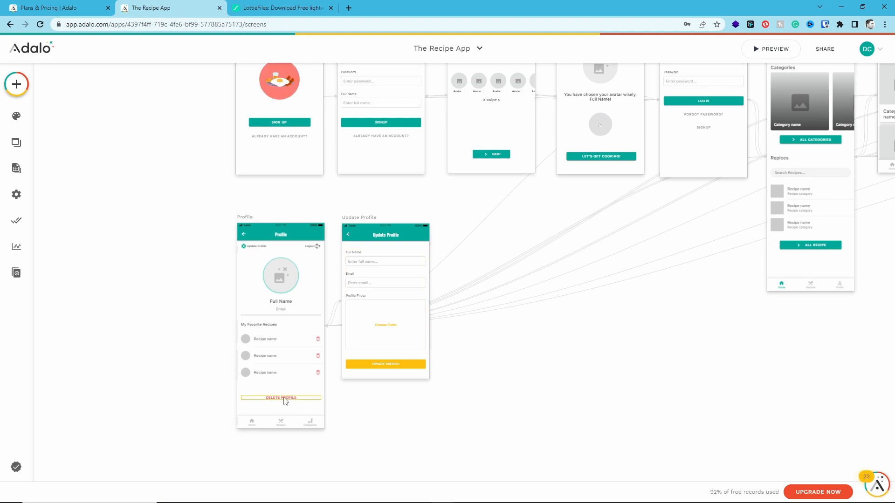
pyautogui.click(252, 247)
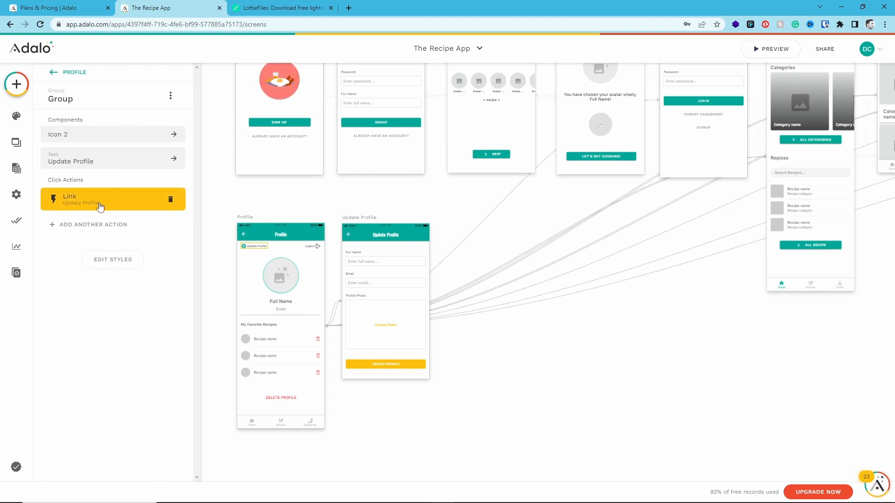
# Preview the app, go to the Profile screen from the Home navigation and open the Update Profile screen
pyautogui.click(771, 48)
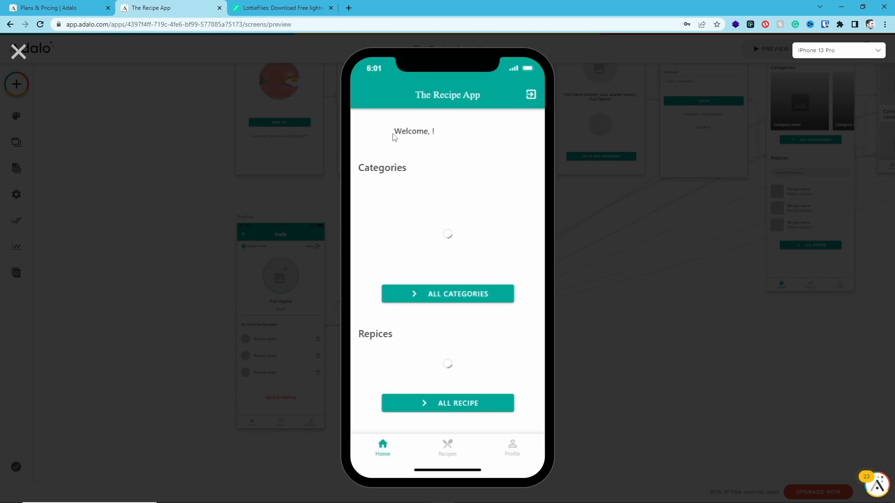
pyautogui.click(510, 444)
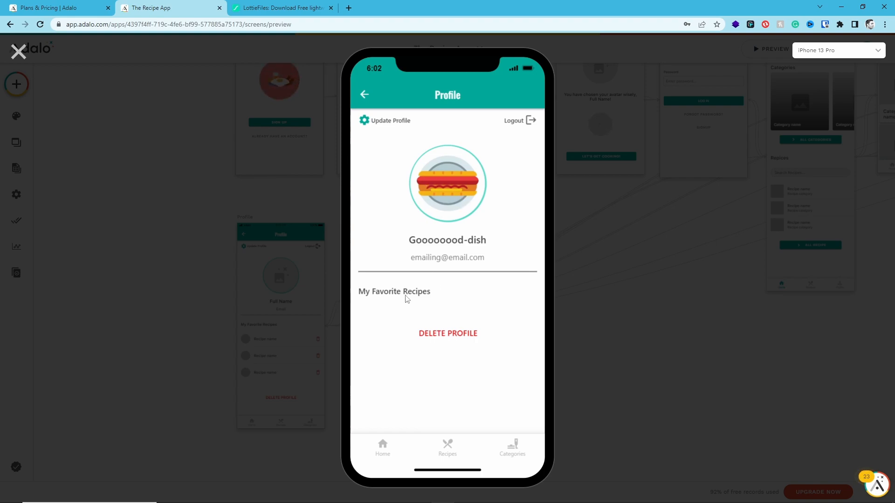
pyautogui.click(375, 121)
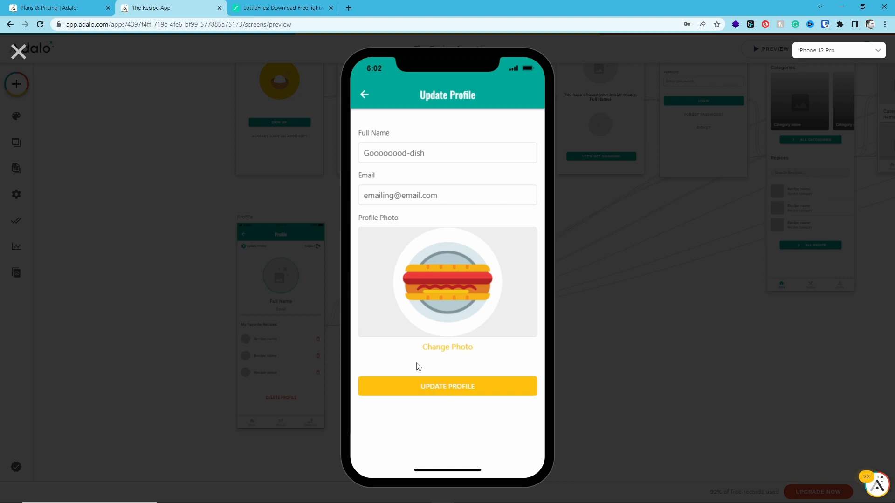
# Return from Update Profile to the Profile screen in the preview and close the preview
pyautogui.click(364, 95)
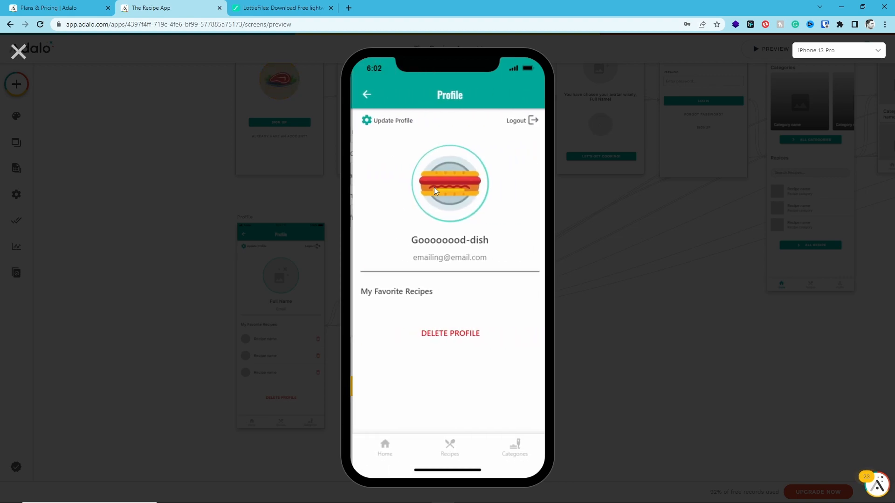
pyautogui.click(18, 52)
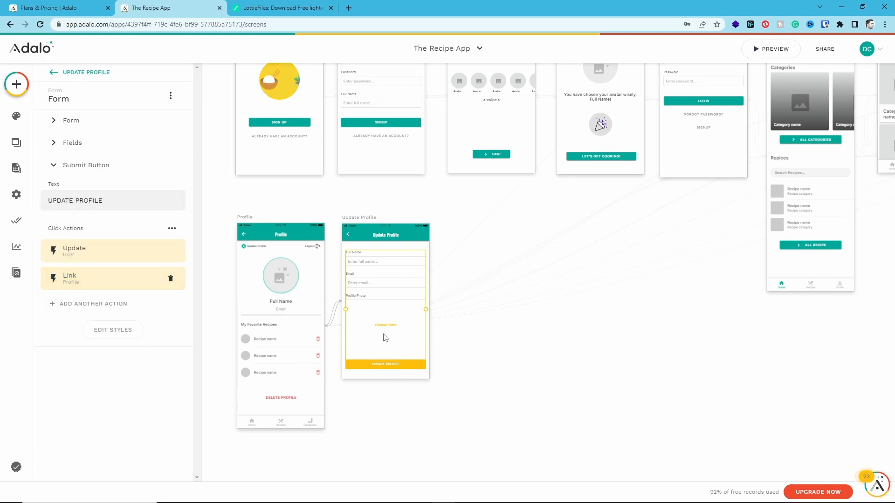
pyautogui.click(497, 336)
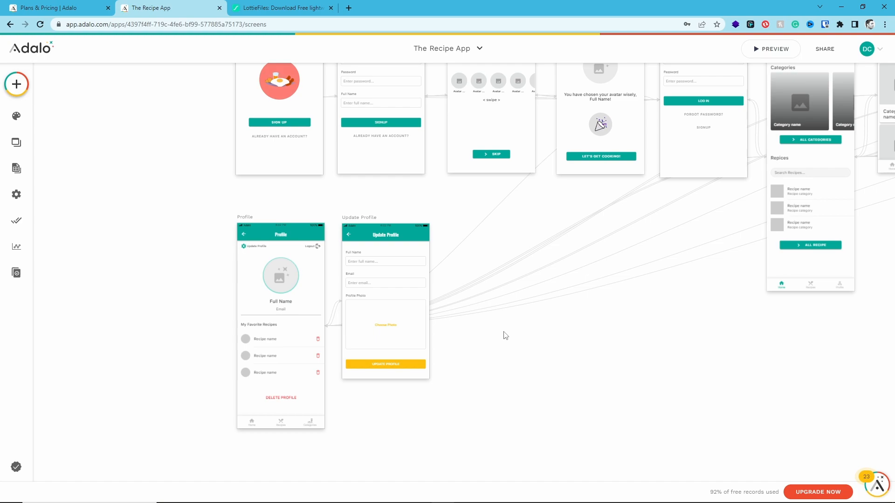
# Enable the first icon, favorite, on the card list of the Recipes screen
pyautogui.moveTo(589, 336); pyautogui.dragTo(338, 385)
pyautogui.moveTo(651, 329)
pyautogui.mouseDown()
pyautogui.moveTo(609, 404)
pyautogui.moveTo(469, 409)
pyautogui.mouseUp()
pyautogui.moveTo(585, 381); pyautogui.dragTo(523, 421)
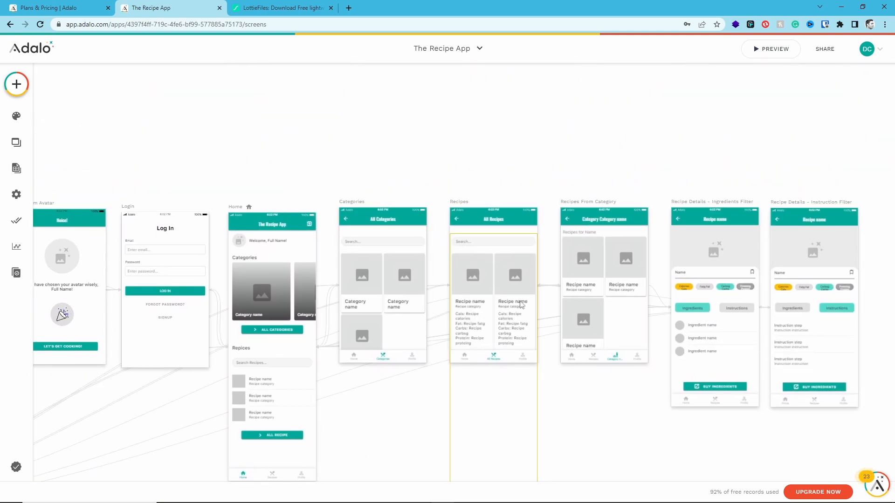
pyautogui.scroll(5, 519, 310)
pyautogui.click(427, 305)
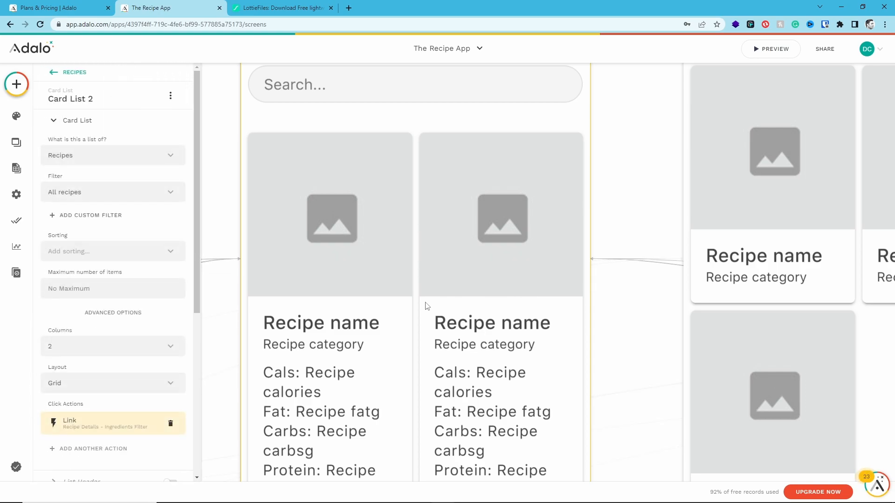
pyautogui.scroll(-5, 132, 214)
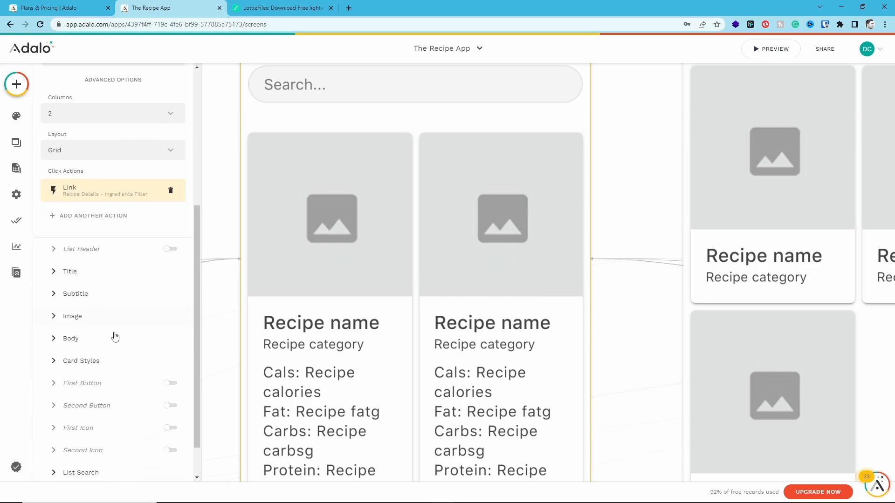
pyautogui.scroll(-1, 97, 396)
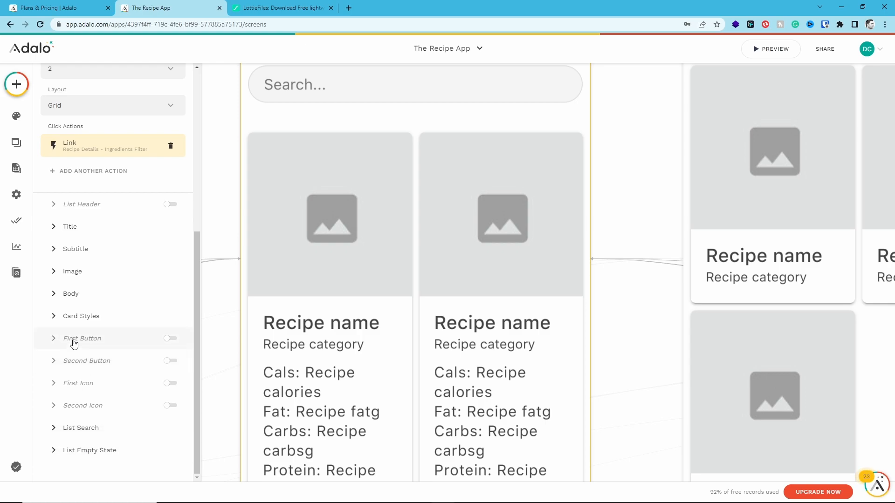
pyautogui.click(80, 382)
pyautogui.click(169, 321)
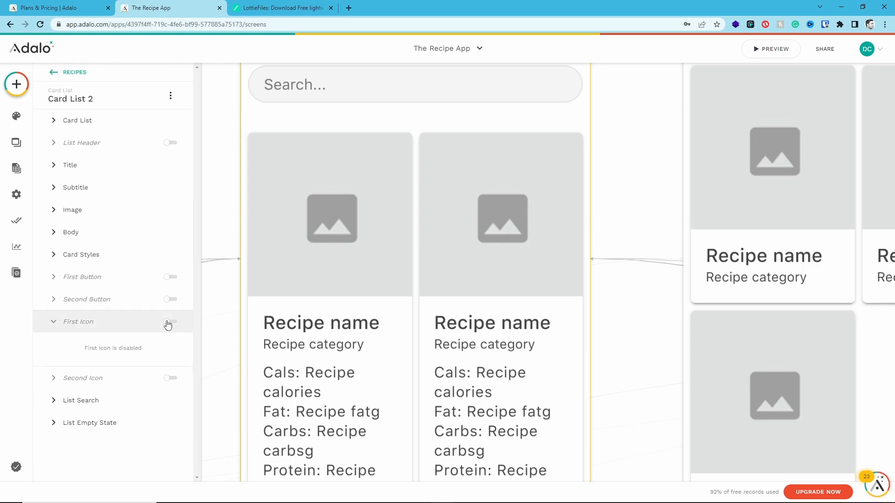
pyautogui.scroll(-2, 484, 316)
pyautogui.scroll(6, 470, 365)
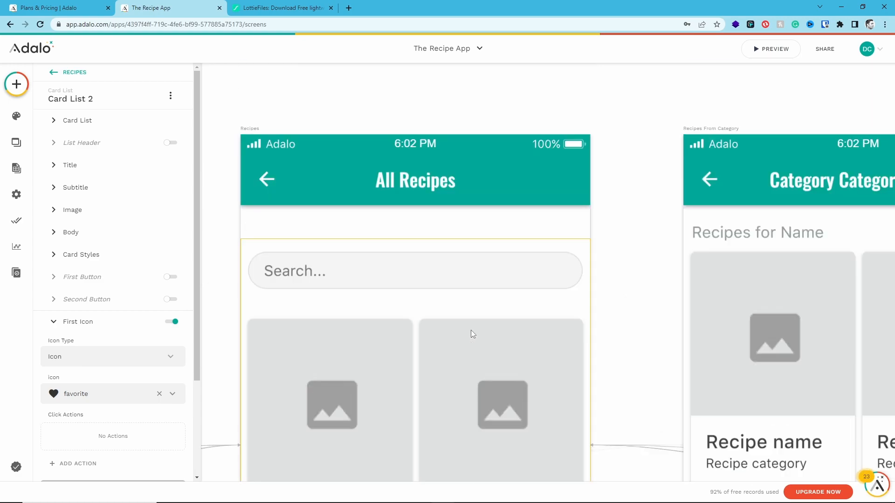
# Move the bottom navigation of the Recipes screen further down to make room for the taller recipe cards
pyautogui.click(256, 129)
pyautogui.scroll(-9, 326, 186)
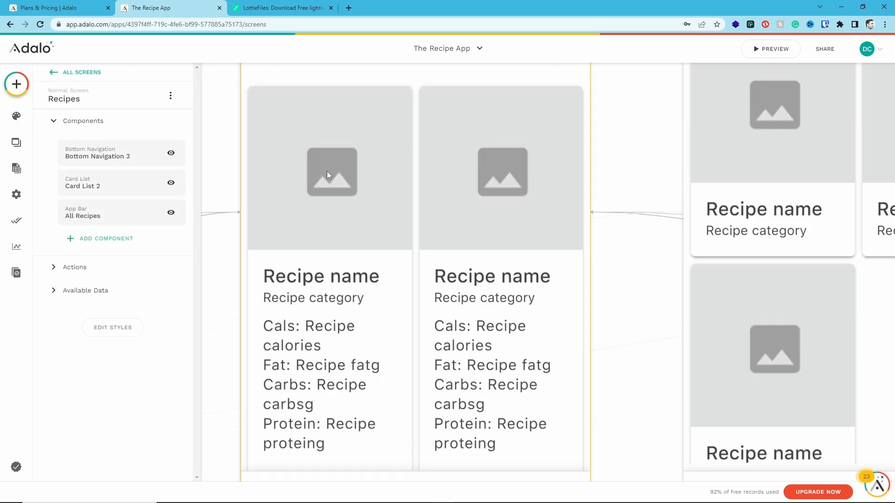
pyautogui.moveTo(413, 292); pyautogui.dragTo(418, 487)
pyautogui.scroll(-2, 458, 368)
pyautogui.moveTo(463, 186); pyautogui.dragTo(461, 369)
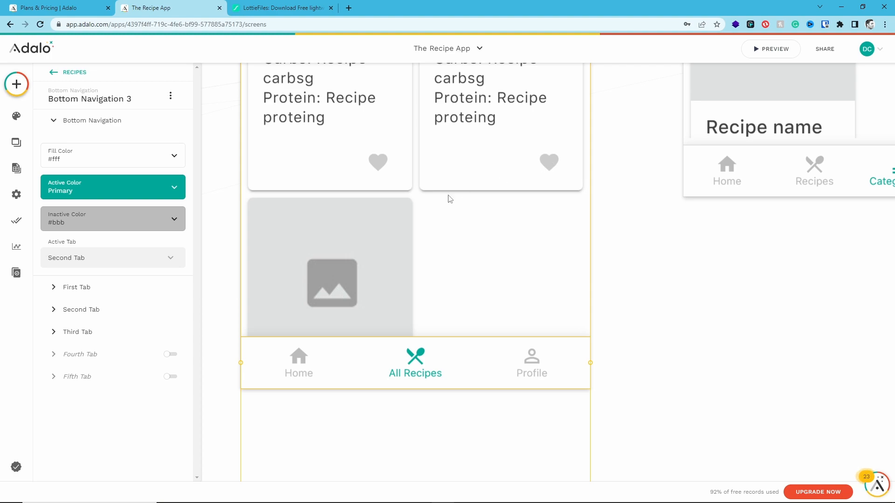
# Give the recipe cards' favorite icon an Update action on the Logged In User that adds the Current Recipe to Recipes
pyautogui.click(445, 166)
pyautogui.scroll(-8, 140, 312)
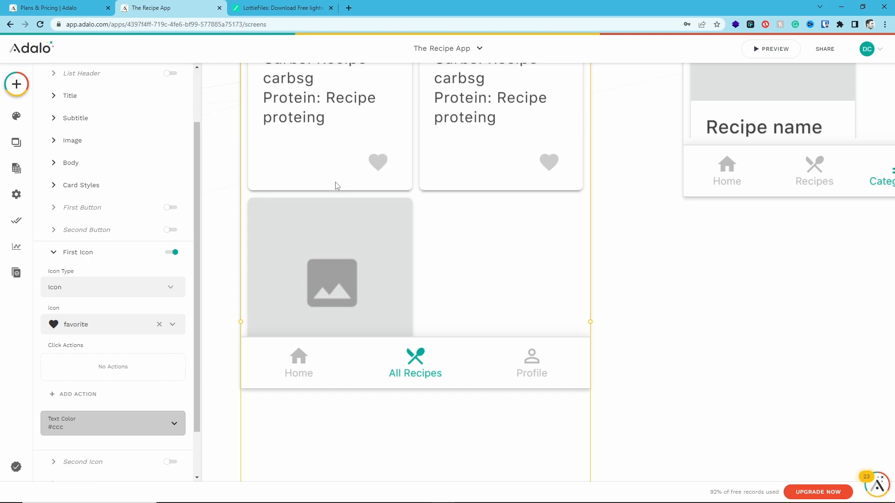
pyautogui.scroll(2, 110, 220)
pyautogui.scroll(-2, 116, 196)
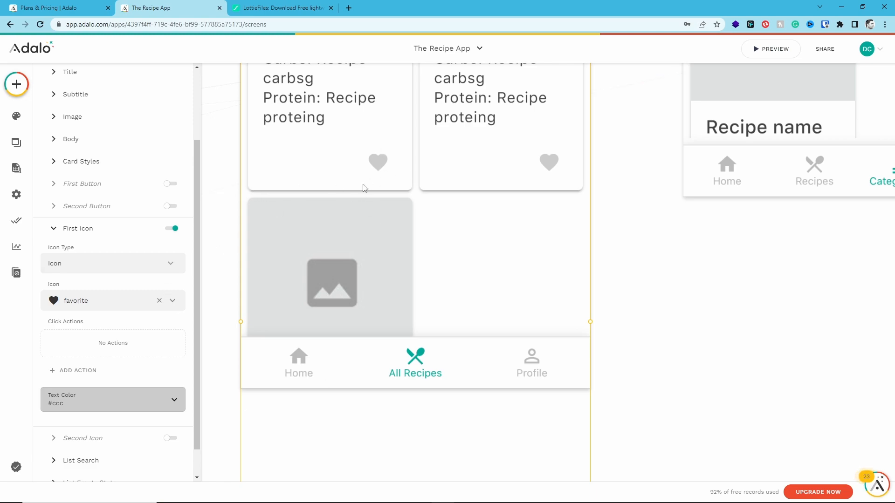
pyautogui.click(74, 375)
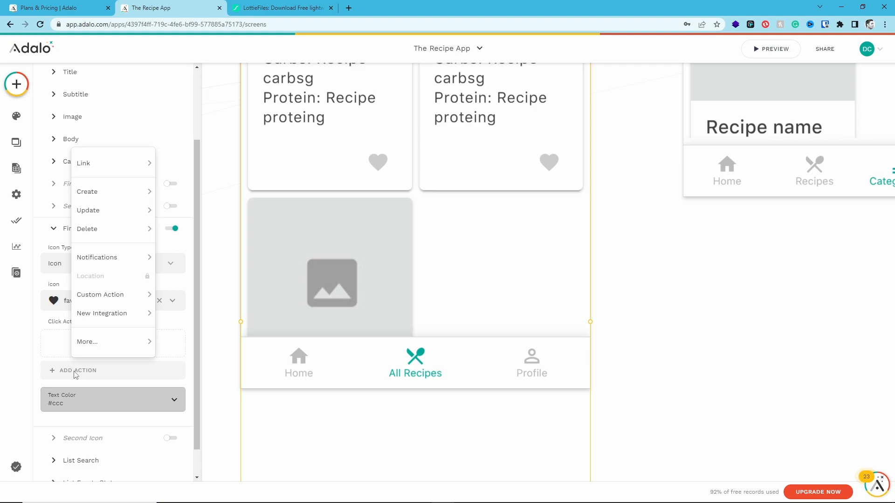
pyautogui.moveTo(117, 220)
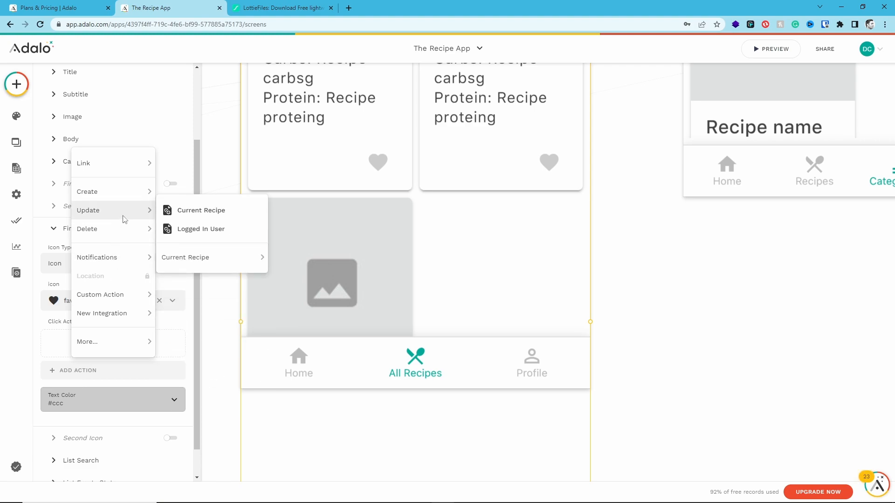
pyautogui.click(191, 230)
pyautogui.click(99, 329)
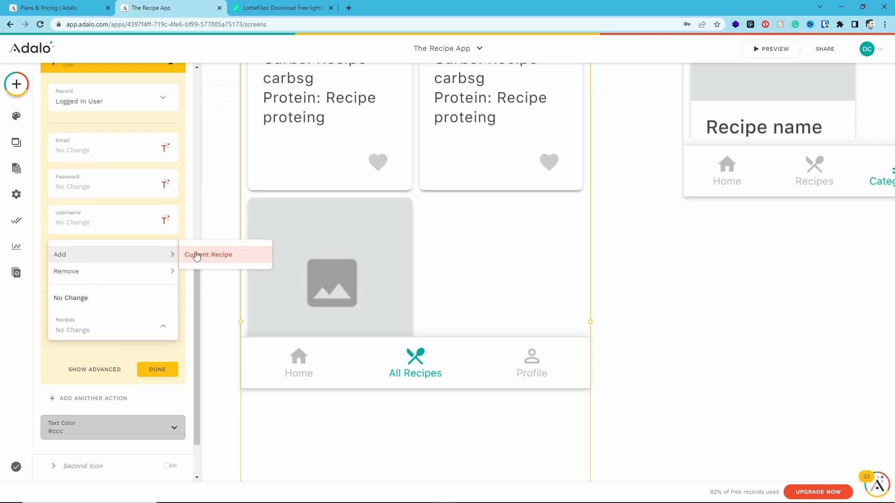
pyautogui.click(195, 254)
pyautogui.click(157, 370)
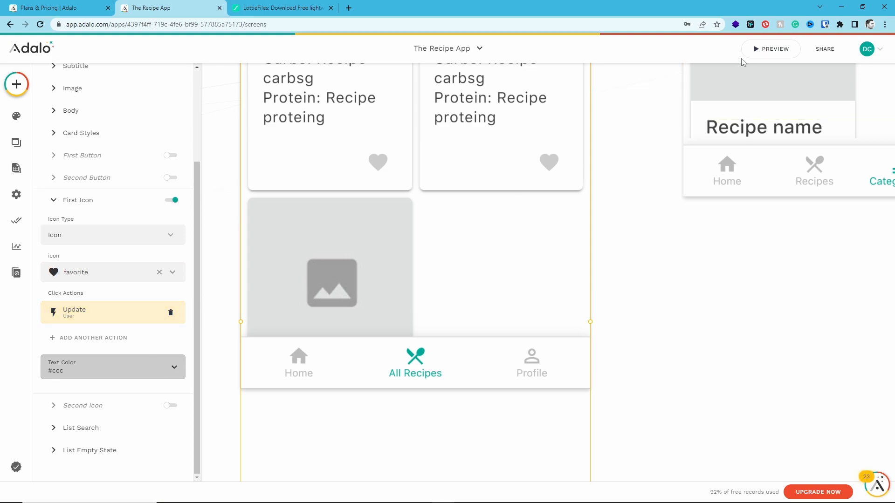
# Preview the app, favorite Vegetable Soup on All Recipes and remove it from My Favorite Recipes on the Profile screen
pyautogui.click(771, 49)
pyautogui.click(444, 450)
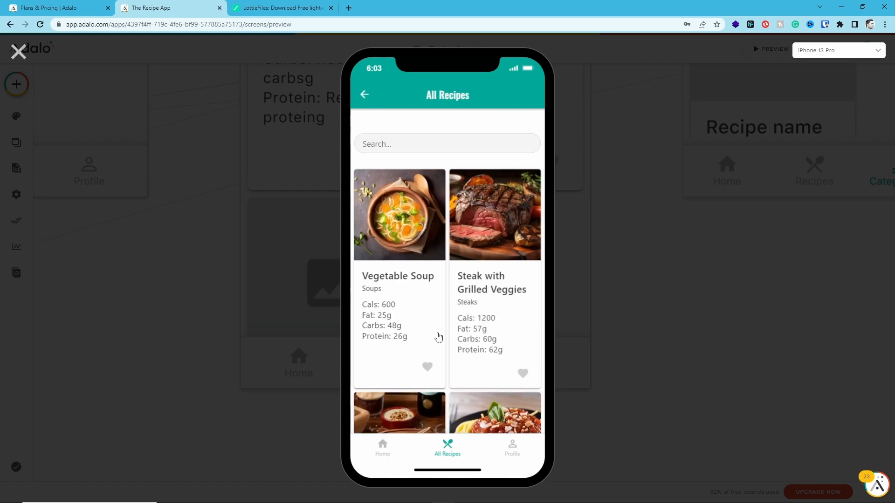
pyautogui.click(429, 368)
pyautogui.click(513, 452)
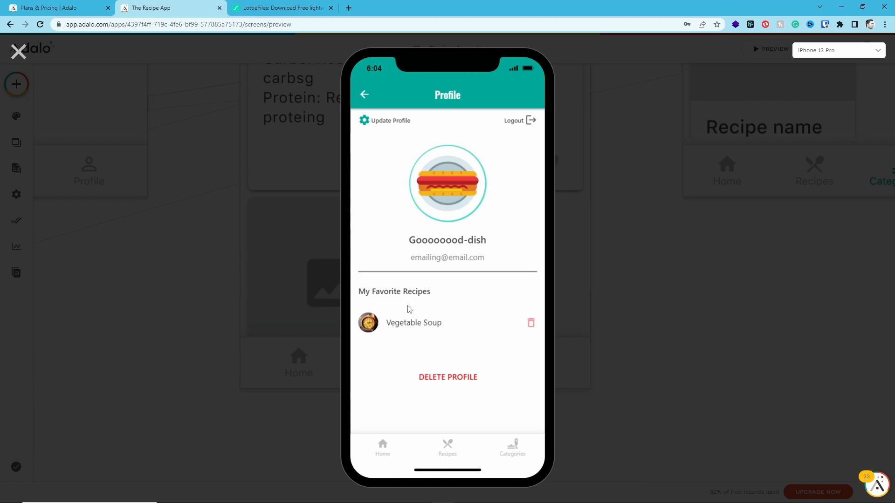
pyautogui.click(531, 322)
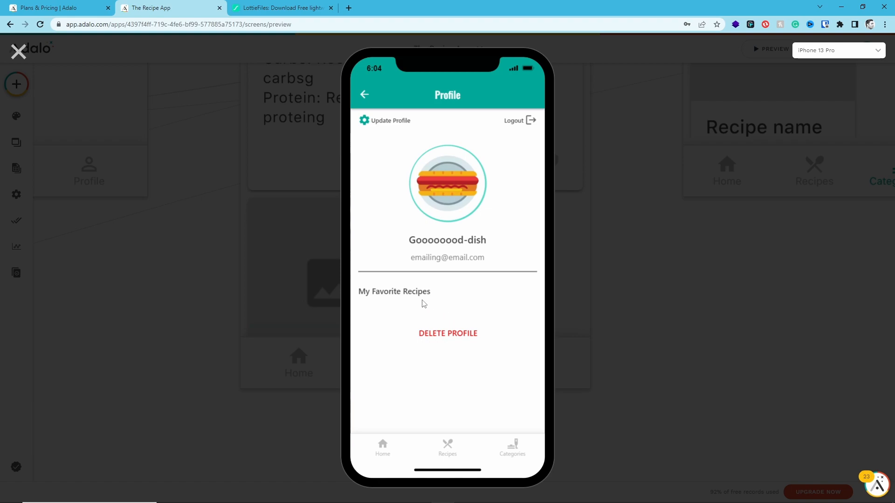
# Favorite Vegetable Soup, Steak with Grilled Veggies and Spaghetti with Bolognese Sauce, check them on the Profile screen and close the preview
pyautogui.click(447, 450)
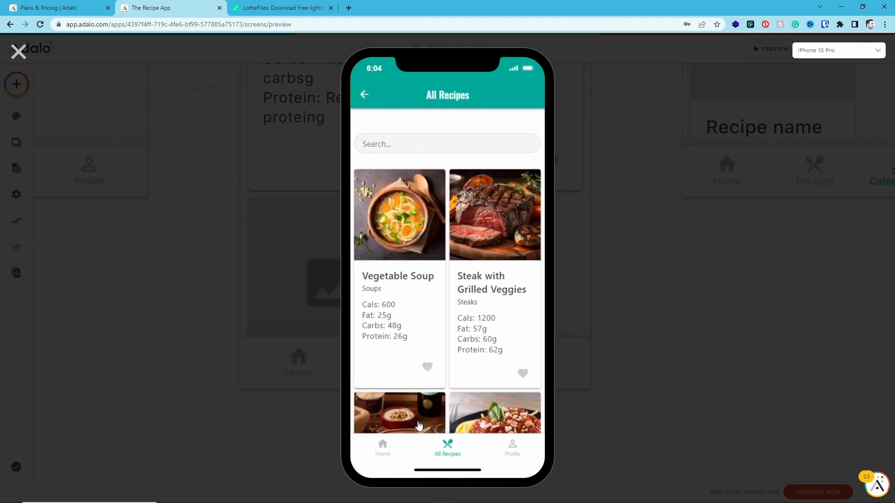
pyautogui.scroll(-3, 518, 372)
pyautogui.scroll(-2, 514, 365)
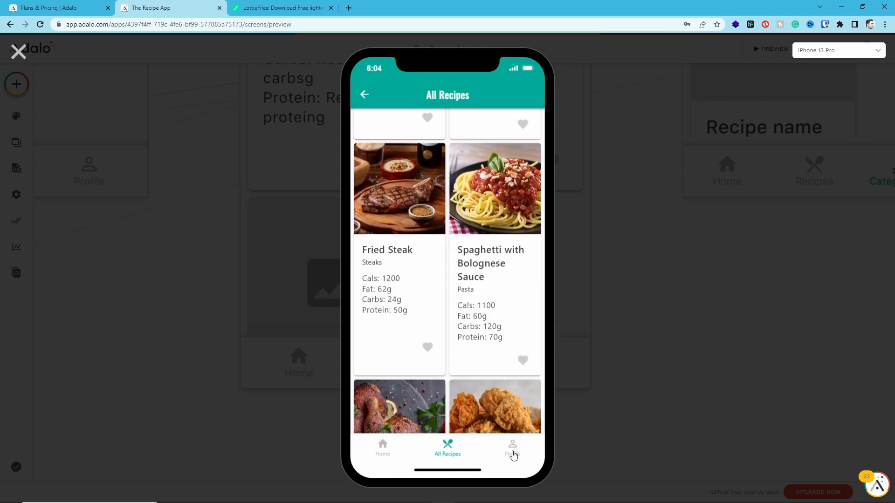
pyautogui.click(513, 455)
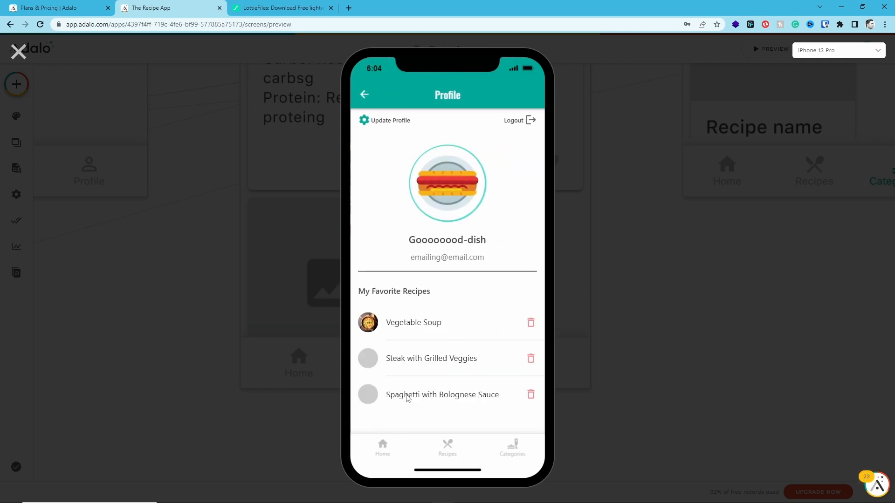
pyautogui.click(19, 51)
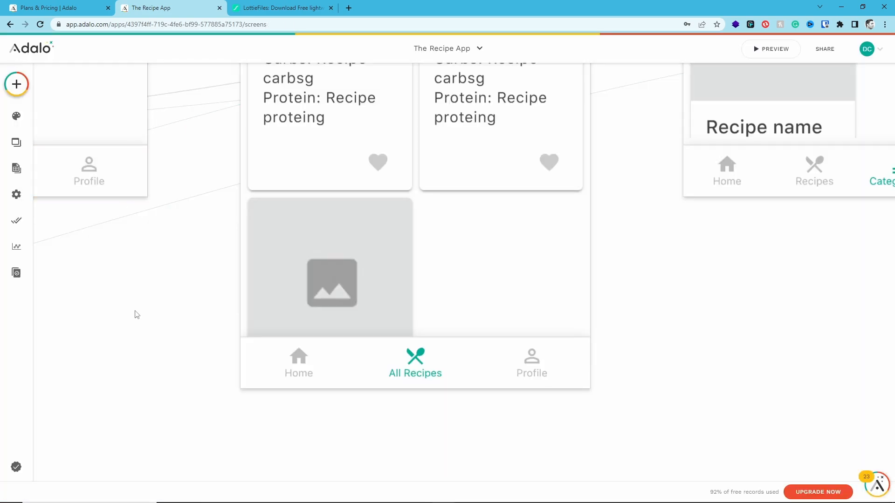
# Link the My Favorite Recipes list on the Profile screen to the Recipe Details - Ingredients Filter screen
pyautogui.scroll(-10, 137, 314)
pyautogui.scroll(15, 53, 333)
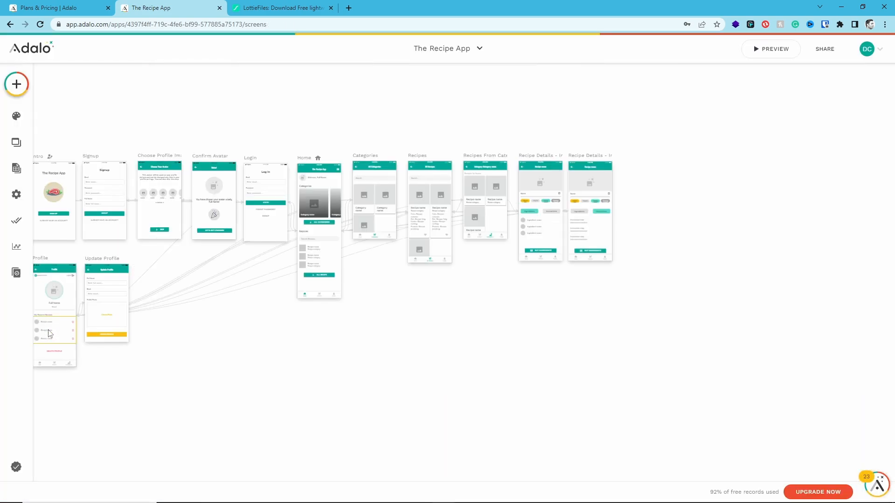
pyautogui.click(308, 321)
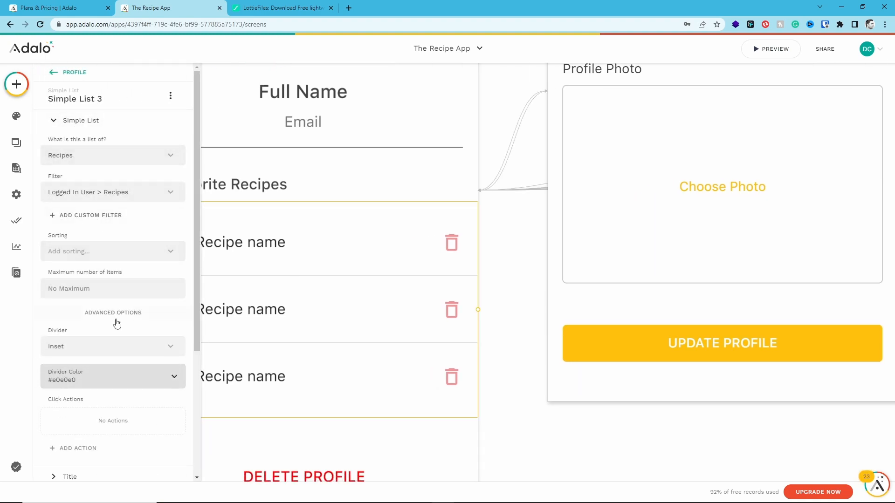
pyautogui.scroll(-2, 116, 320)
pyautogui.click(83, 356)
pyautogui.moveTo(107, 148)
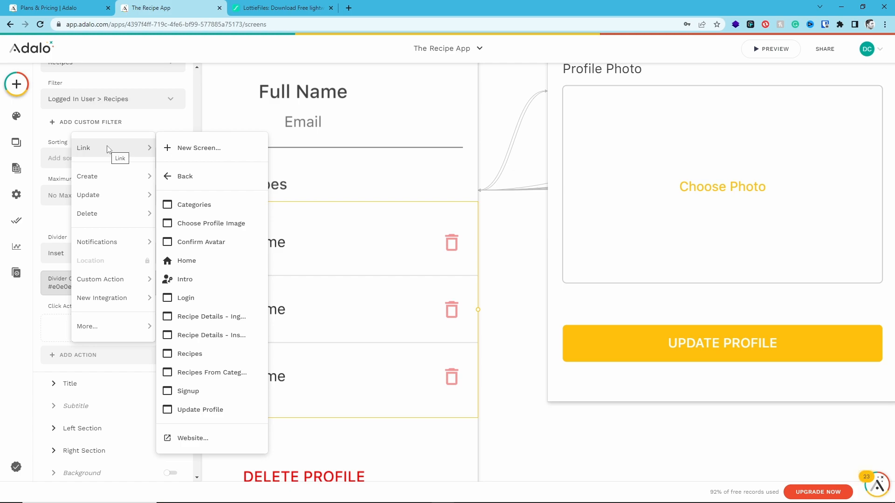
pyautogui.click(228, 318)
pyautogui.click(157, 399)
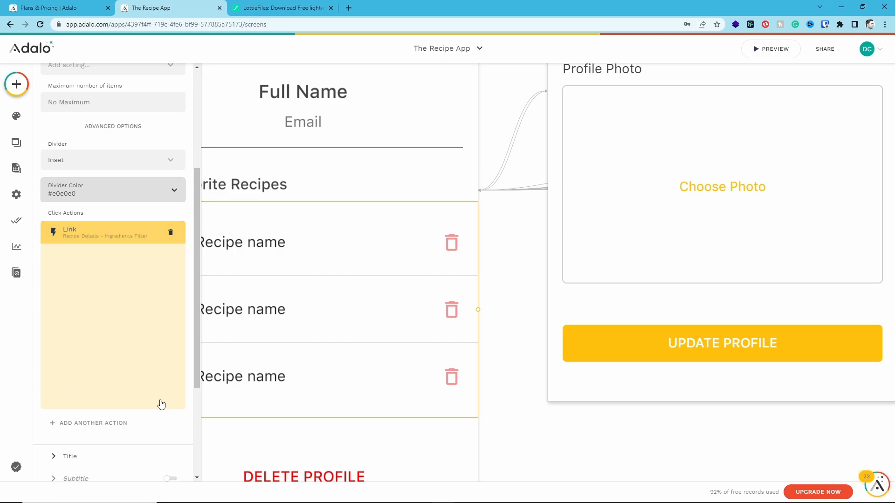
# Preview the app and open Vegetable Soup from My Favorite Recipes on the Profile screen to check its details
pyautogui.click(780, 56)
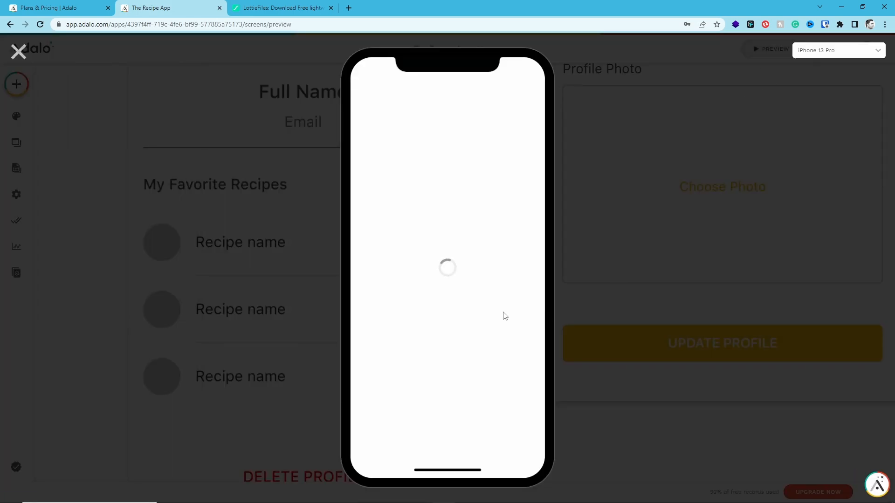
pyautogui.click(507, 444)
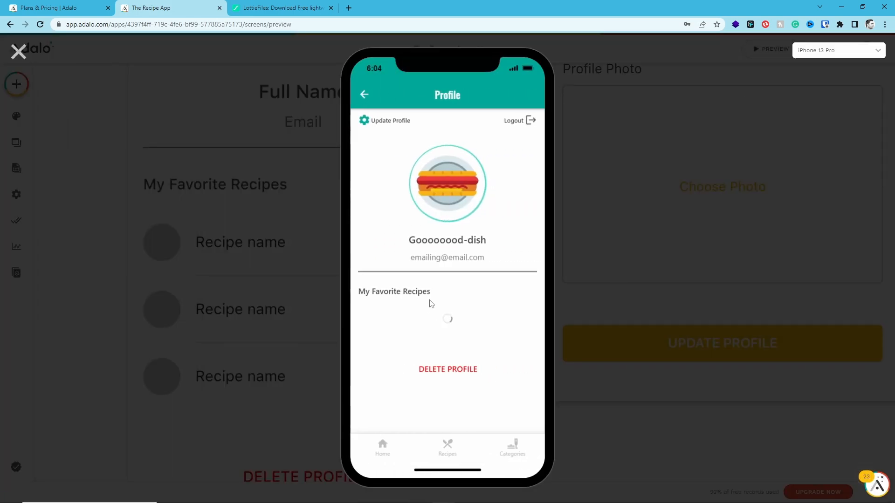
pyautogui.click(419, 294)
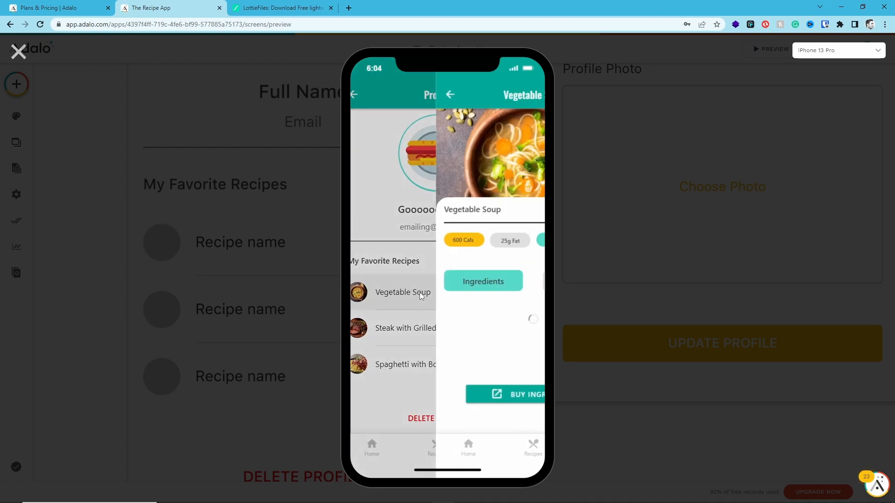
pyautogui.scroll(-3, 445, 261)
pyautogui.scroll(3, 443, 259)
# Test where the back arrows of the Vegetable Soup details and All Recipes screens lead in the preview
pyautogui.click(366, 95)
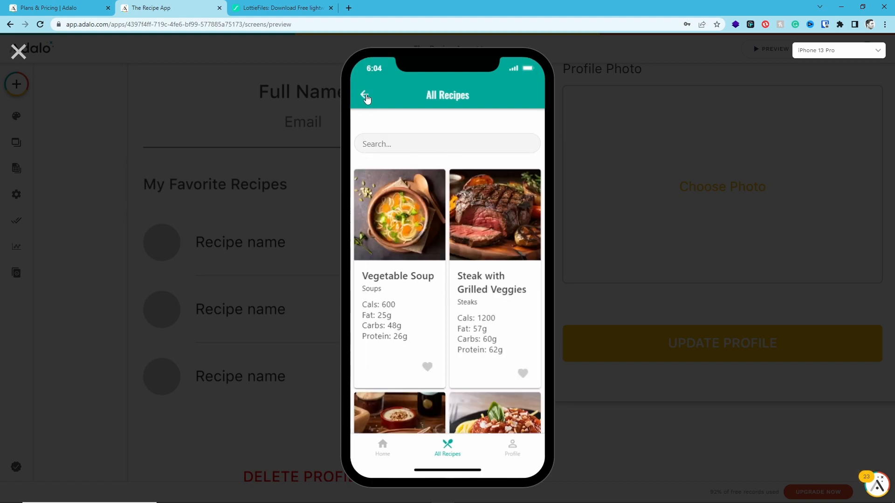
pyautogui.click(362, 96)
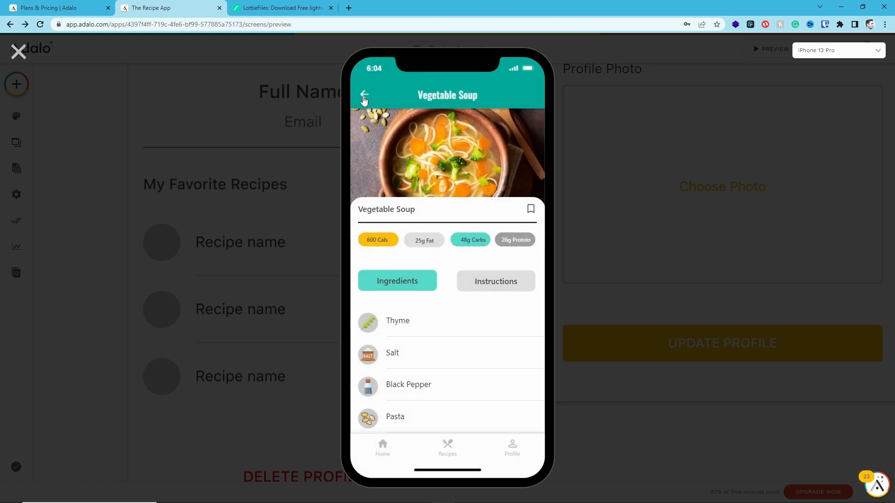
pyautogui.click(363, 96)
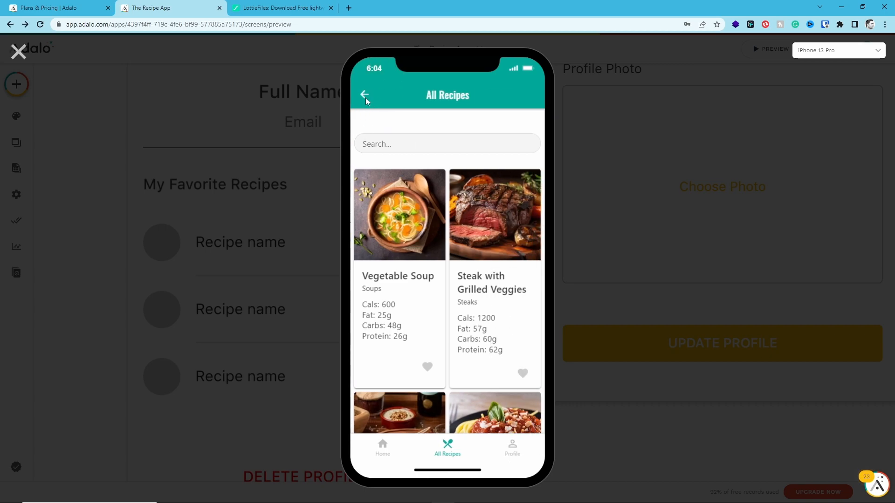
pyautogui.click(365, 98)
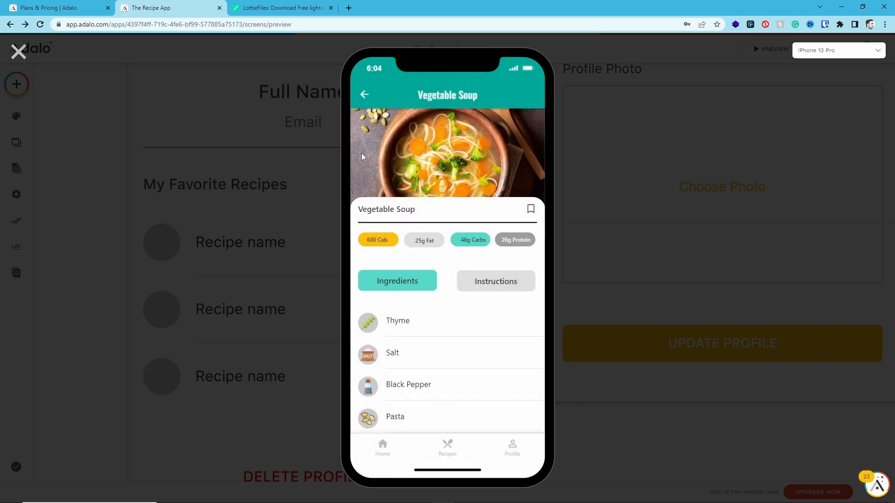
# Look through the All Recipes screen in the preview and close the preview
pyautogui.click(473, 449)
pyautogui.scroll(-3, 411, 300)
pyautogui.scroll(3, 411, 301)
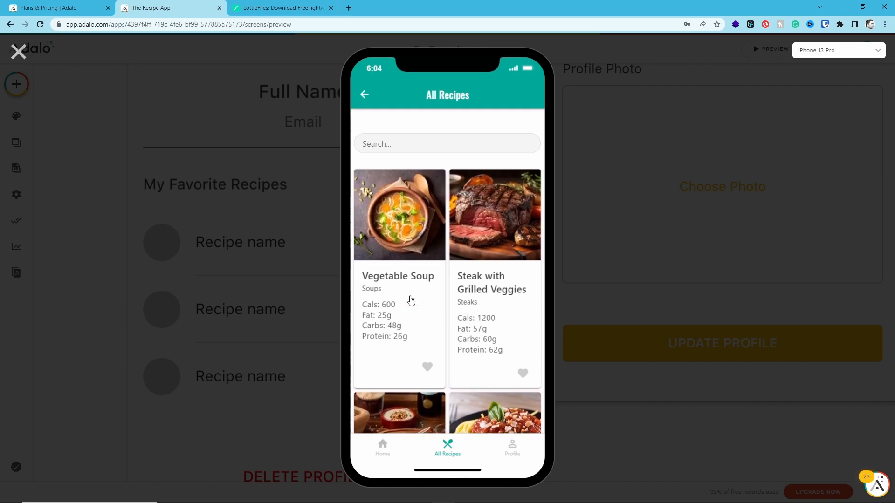
pyautogui.click(18, 53)
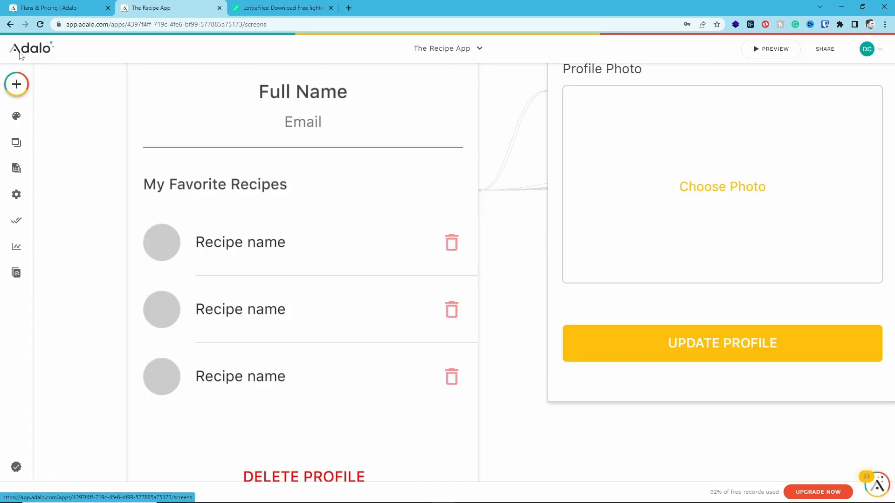
# Select the recipe card list on the Recipes screen and look through its settings
pyautogui.moveTo(652, 187); pyautogui.dragTo(399, 428)
pyautogui.moveTo(727, 160); pyautogui.dragTo(519, 460)
pyautogui.moveTo(669, 222); pyautogui.dragTo(582, 438)
pyautogui.moveTo(708, 236); pyautogui.dragTo(540, 394)
pyautogui.moveTo(749, 282); pyautogui.dragTo(528, 325)
pyautogui.moveTo(765, 305); pyautogui.dragTo(297, 346)
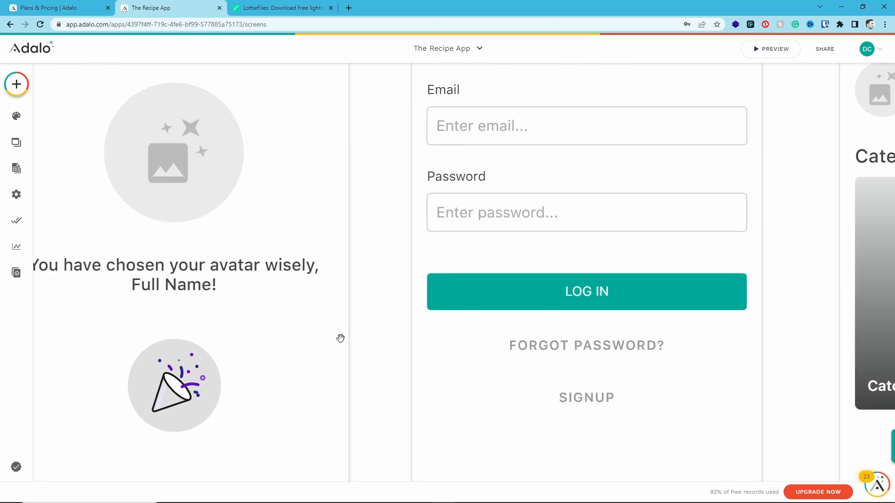
pyautogui.moveTo(609, 327); pyautogui.dragTo(204, 278)
pyautogui.moveTo(646, 314); pyautogui.dragTo(170, 285)
pyautogui.moveTo(696, 362); pyautogui.dragTo(291, 207)
pyautogui.click(595, 299)
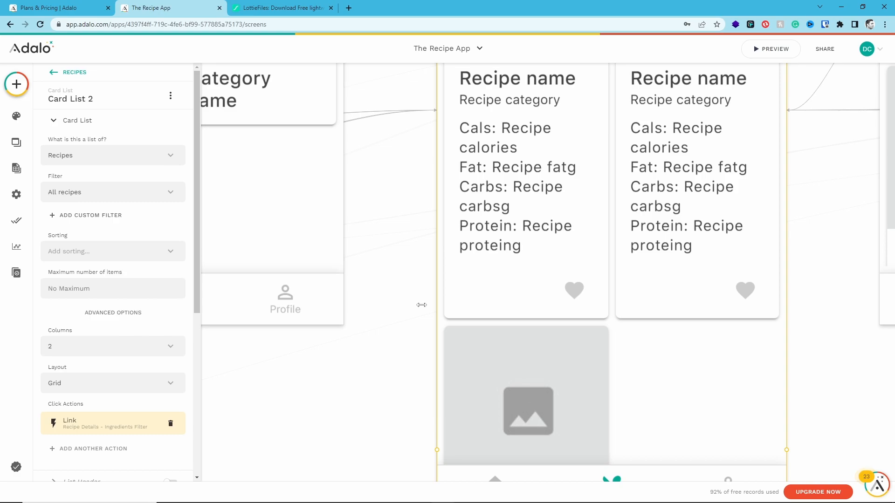
pyautogui.scroll(-5, 158, 269)
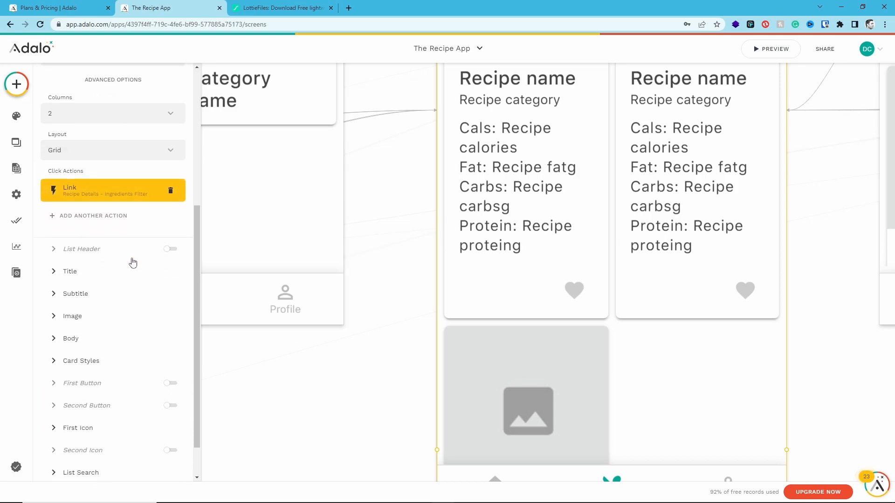
pyautogui.scroll(-1, 124, 314)
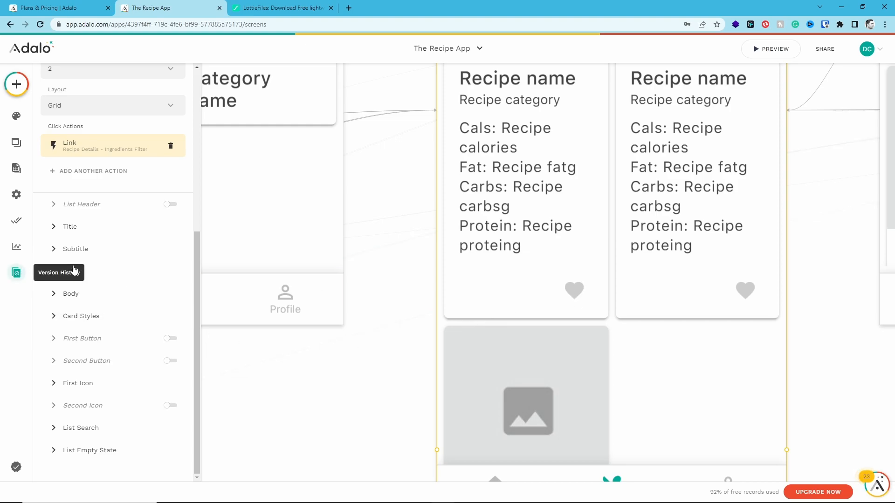
pyautogui.scroll(6, 119, 270)
# Make the recipe card list sometimes visible, with the condition based on all of the Logged In User's Recipes
pyautogui.click(170, 92)
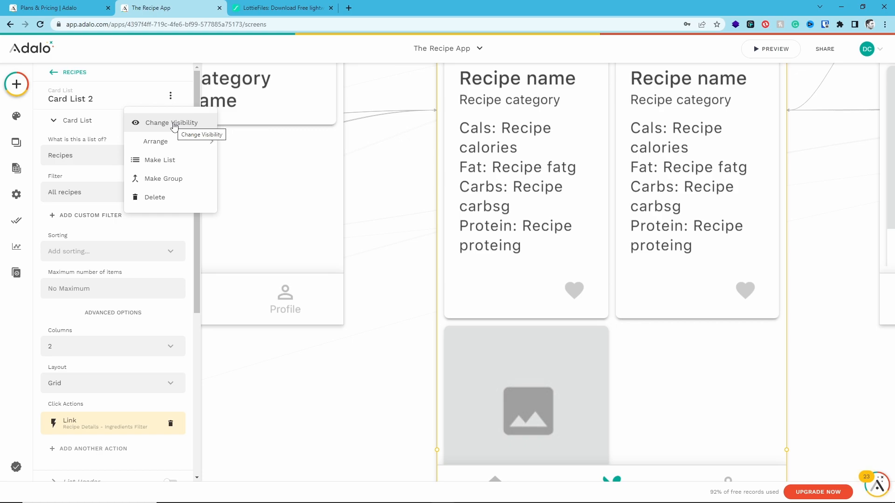
pyautogui.click(174, 124)
pyautogui.click(98, 181)
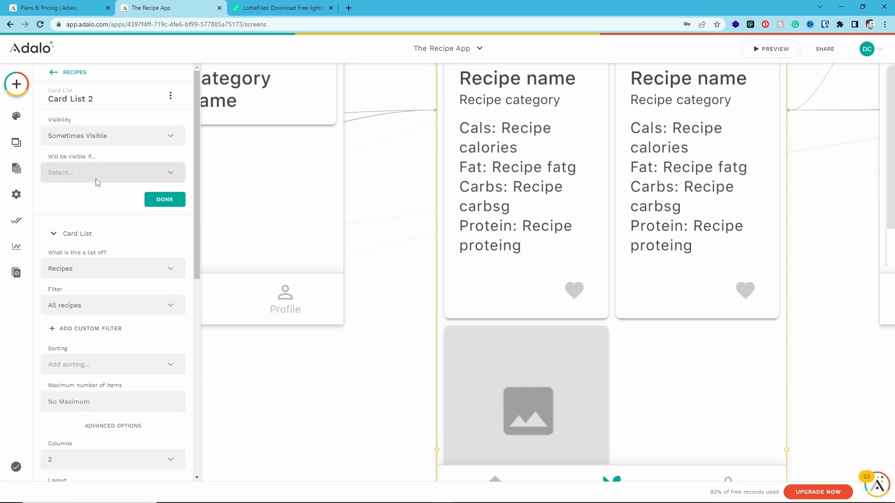
pyautogui.click(98, 182)
pyautogui.moveTo(100, 200)
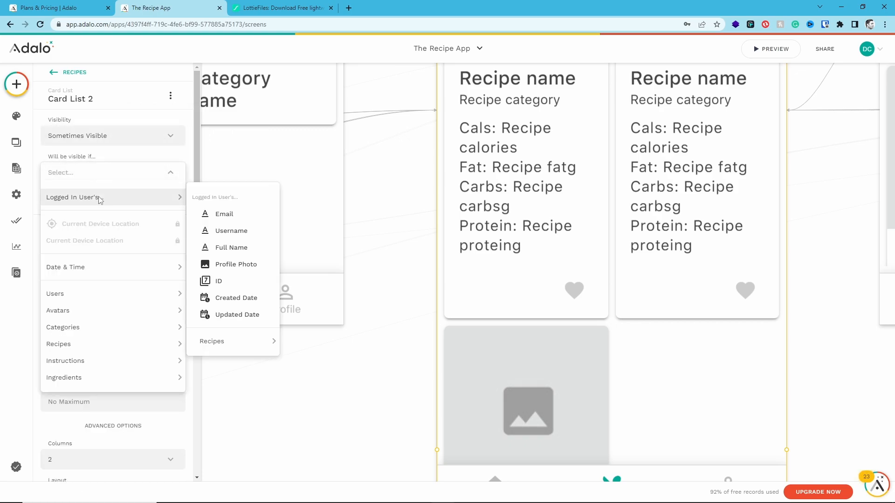
pyautogui.moveTo(239, 341)
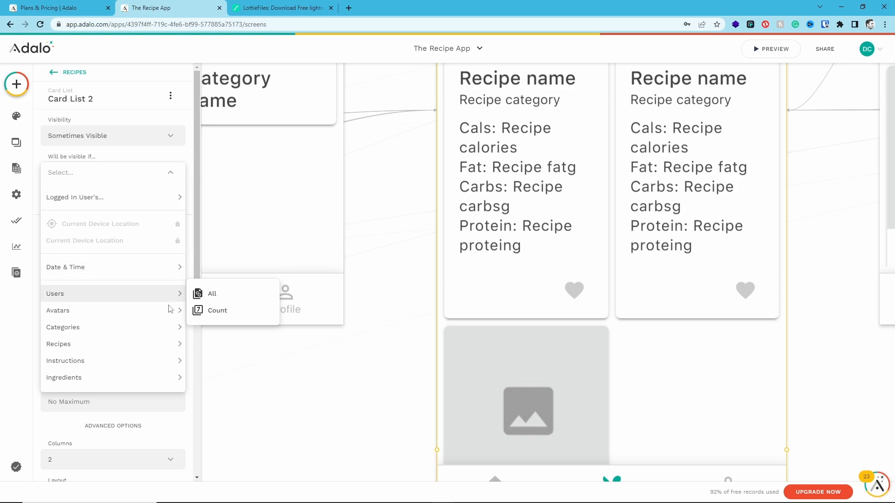
pyautogui.moveTo(102, 302)
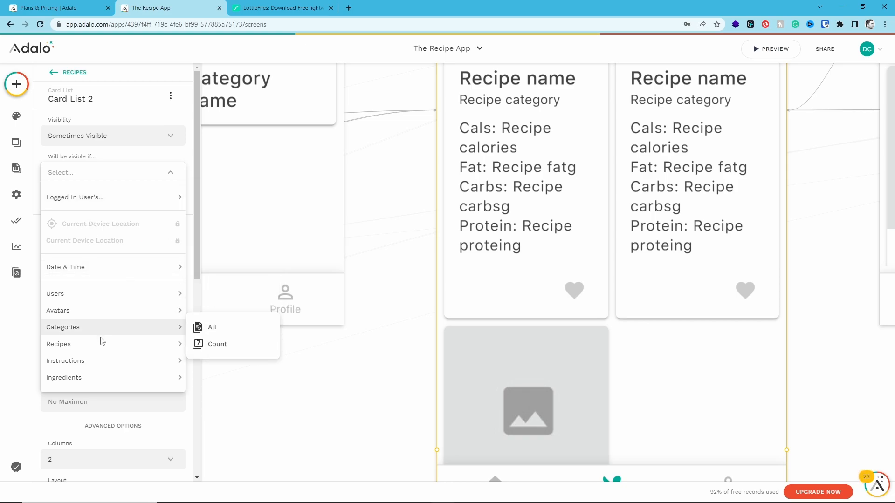
pyautogui.moveTo(108, 388)
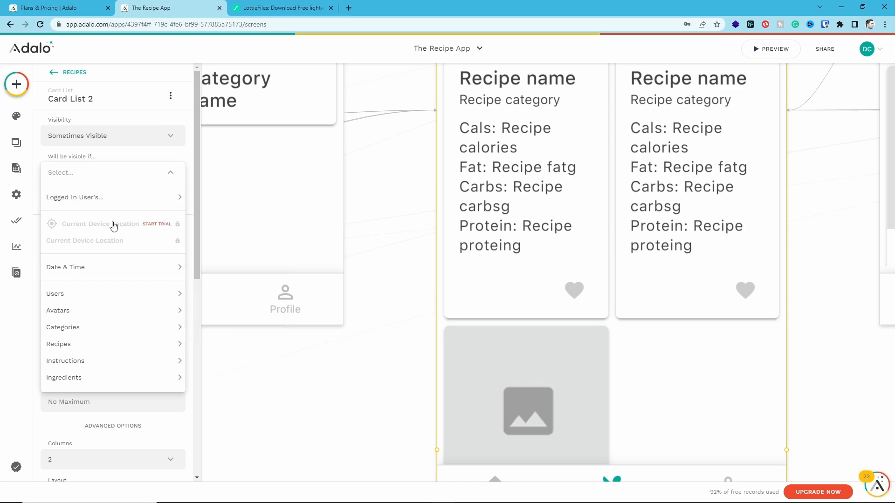
pyautogui.moveTo(96, 275)
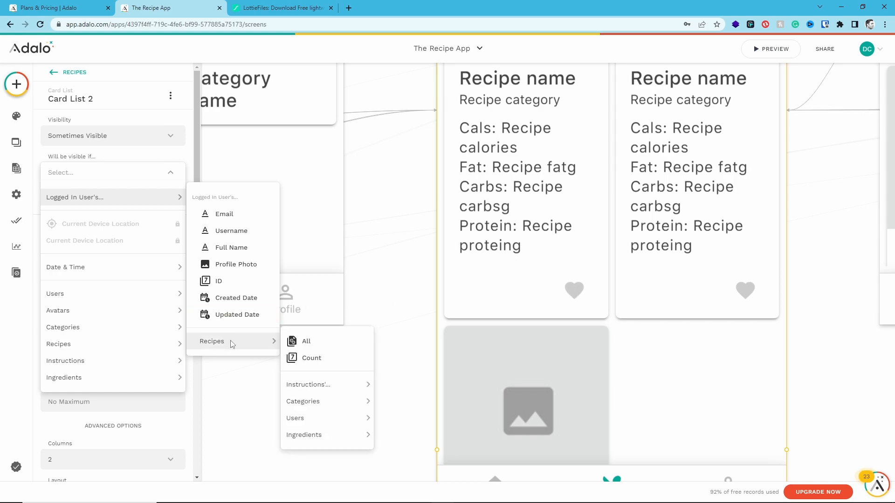
pyautogui.click(308, 343)
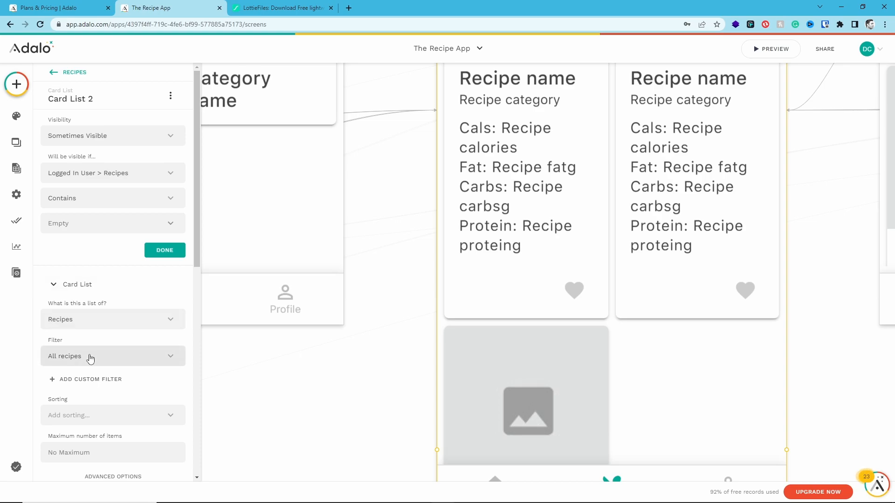
# Set the visibility condition's comparison to Does not contain, keep the value Empty and apply it
pyautogui.click(87, 199)
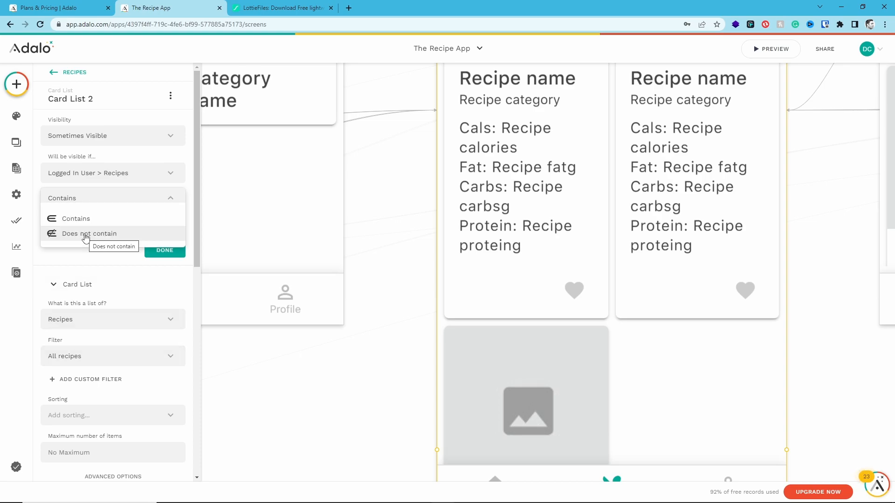
pyautogui.click(86, 236)
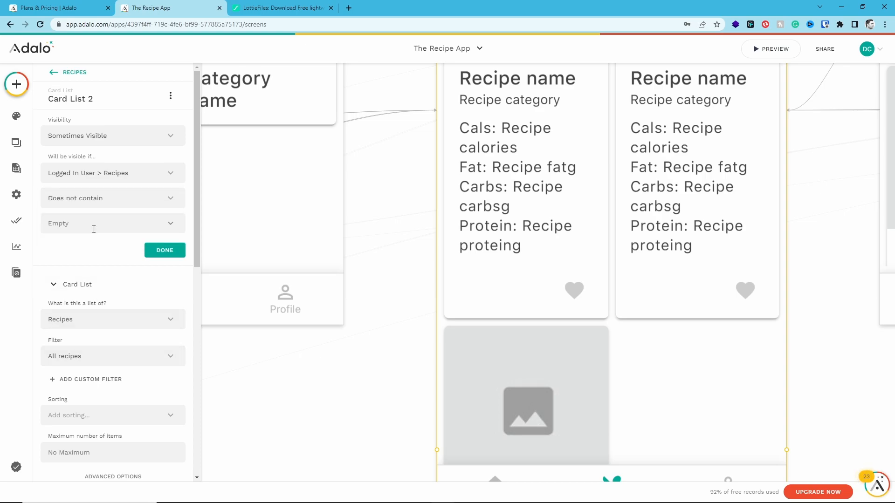
pyautogui.click(157, 249)
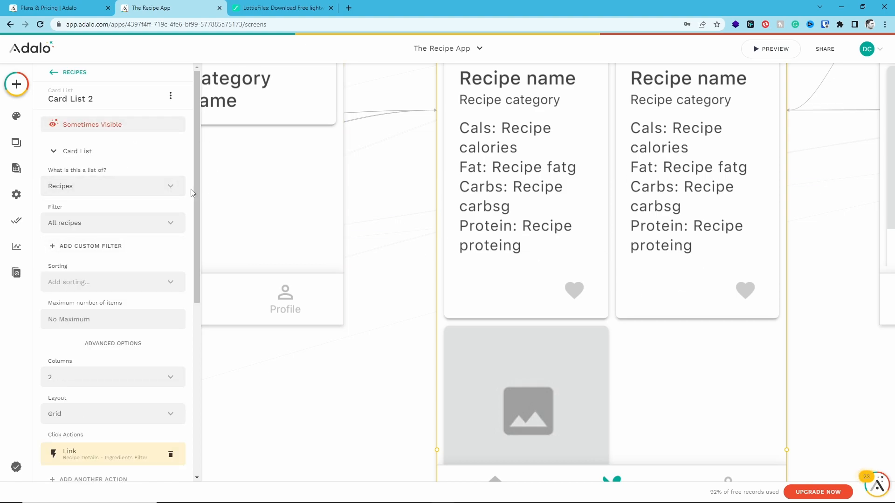
# Add a blank custom filter to the recipe card list and set its visibility back to Always Visible
pyautogui.click(91, 245)
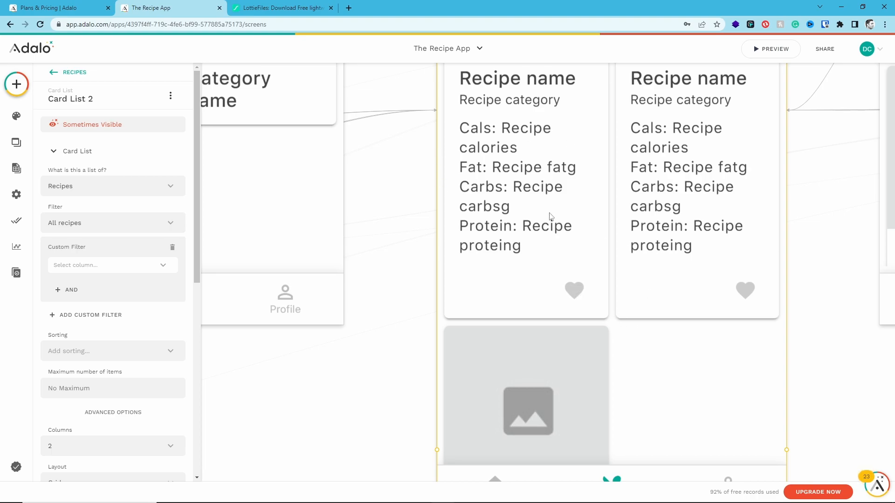
pyautogui.click(105, 124)
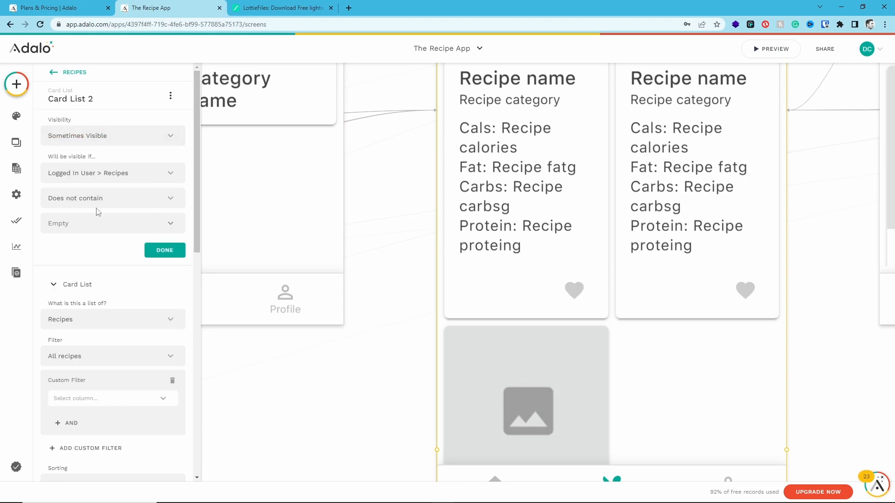
pyautogui.click(76, 146)
pyautogui.click(77, 161)
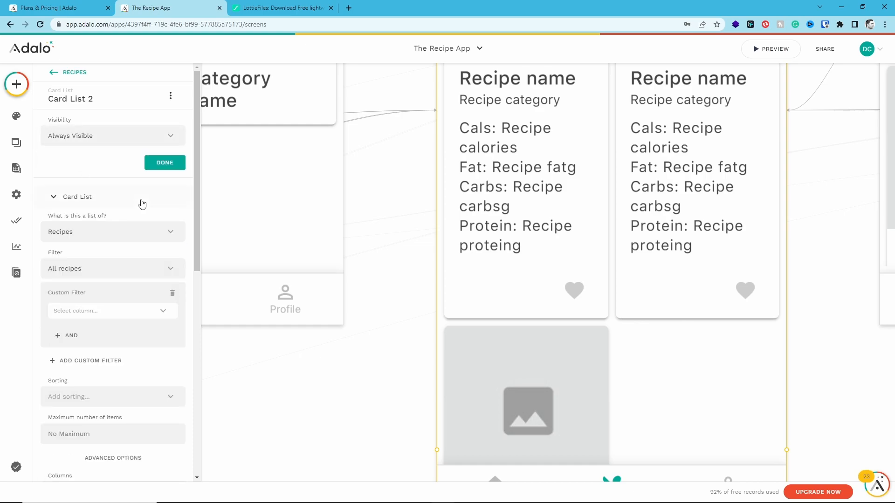
pyautogui.click(160, 163)
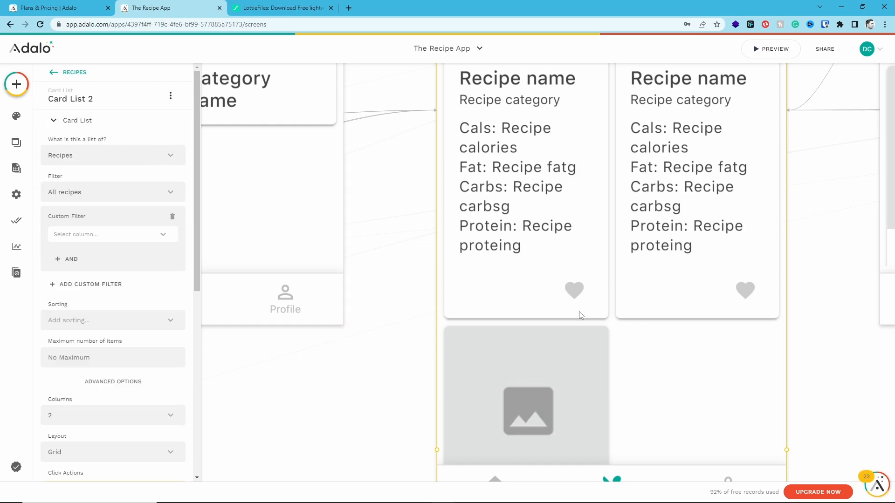
pyautogui.scroll(-5, 581, 316)
pyautogui.scroll(4, 585, 315)
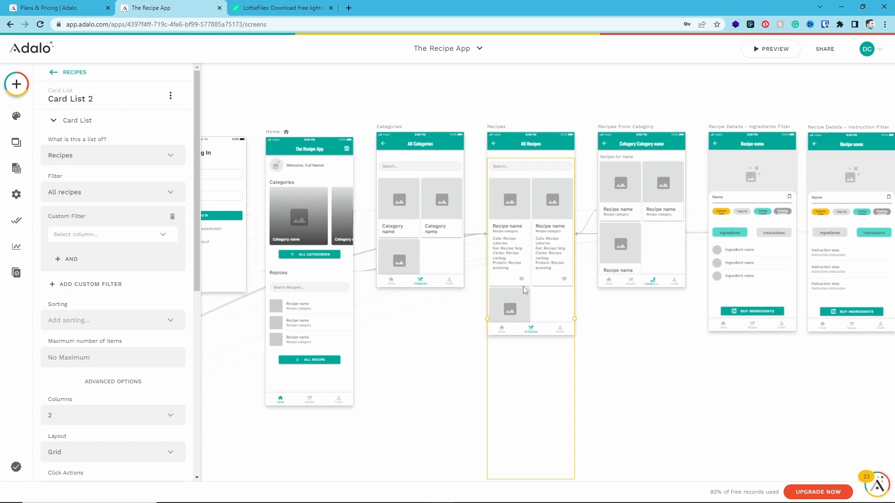
pyautogui.scroll(-5, 140, 275)
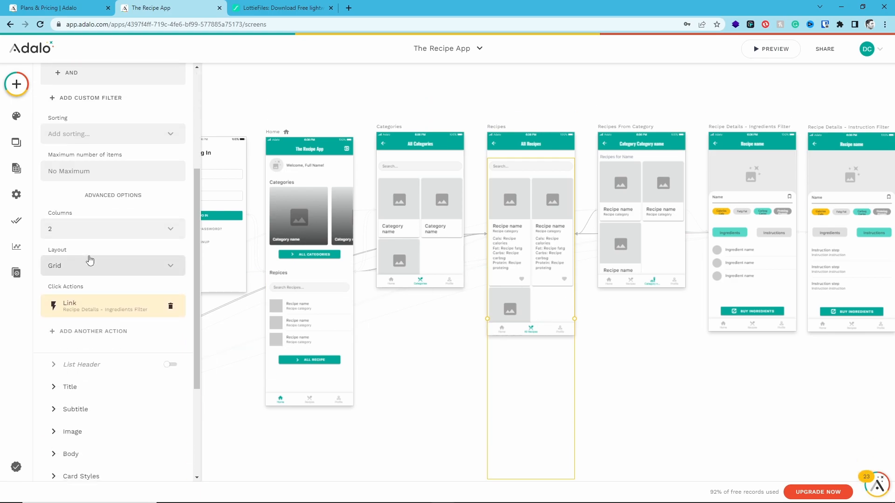
pyautogui.click(99, 288)
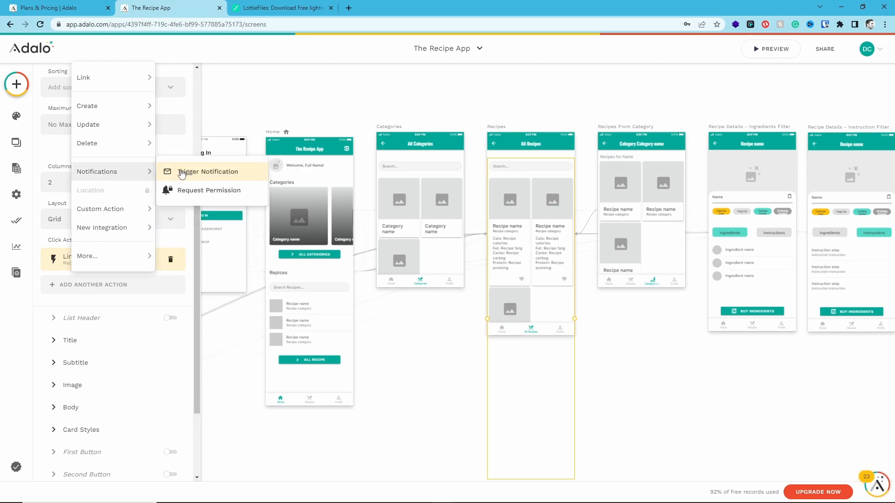
pyautogui.click(210, 318)
# Add a Request Notification Permission action that runs when a user visits the Intro screen
pyautogui.moveTo(217, 331); pyautogui.dragTo(734, 397)
pyautogui.click(289, 205)
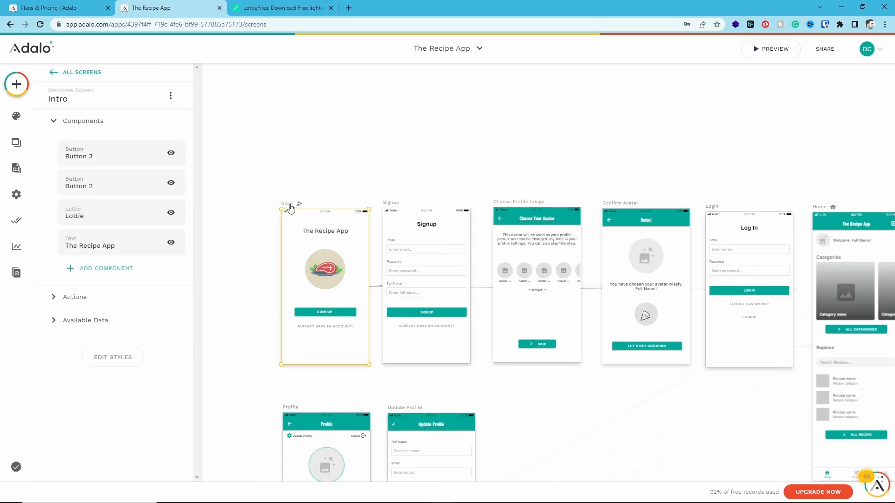
pyautogui.click(76, 307)
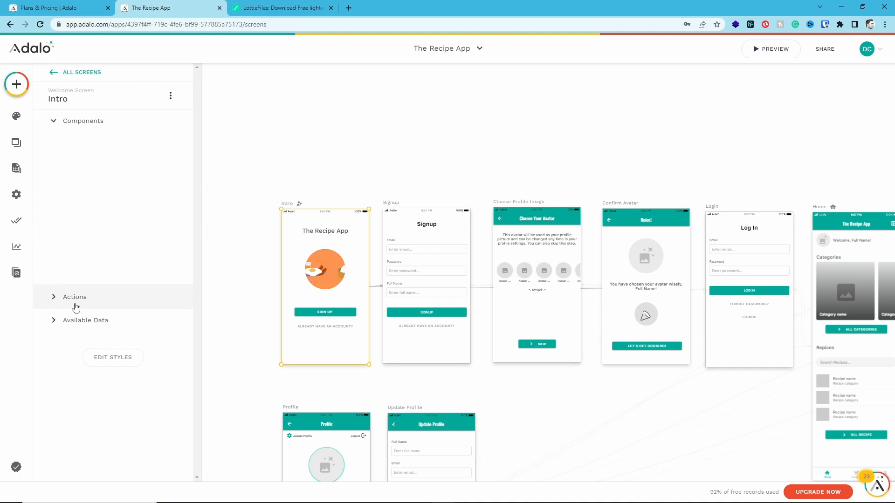
pyautogui.click(79, 215)
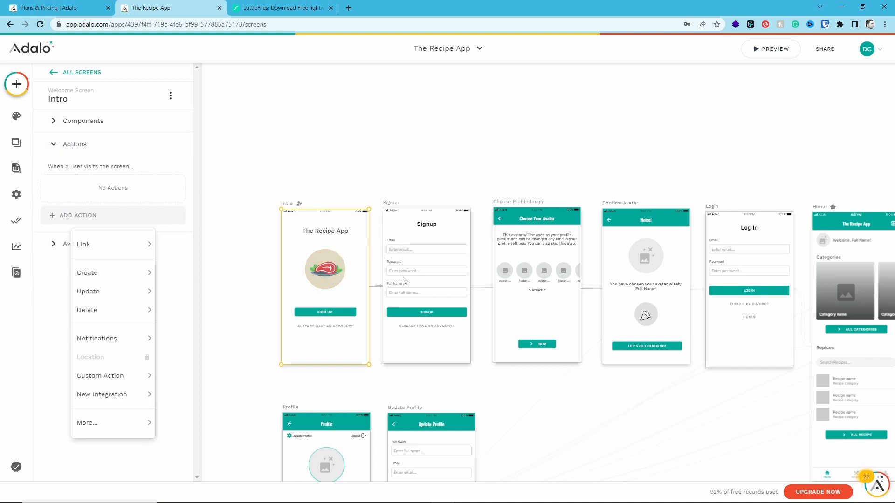
pyautogui.moveTo(100, 395)
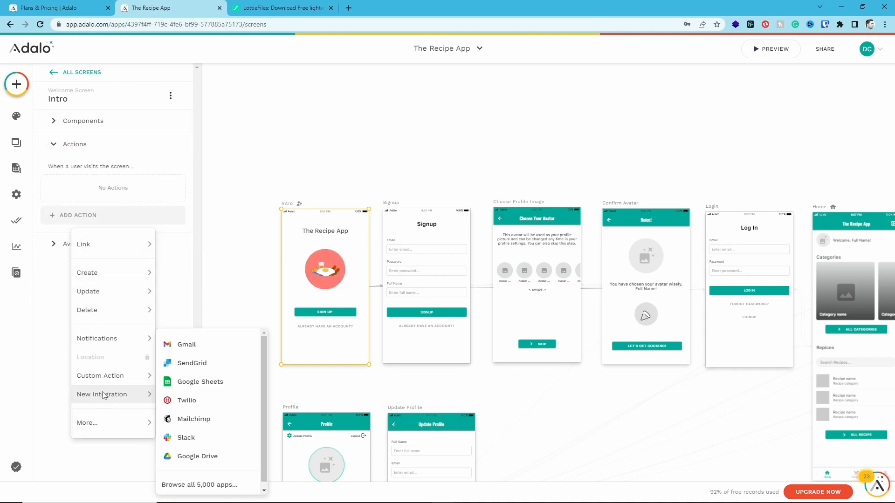
pyautogui.moveTo(100, 340)
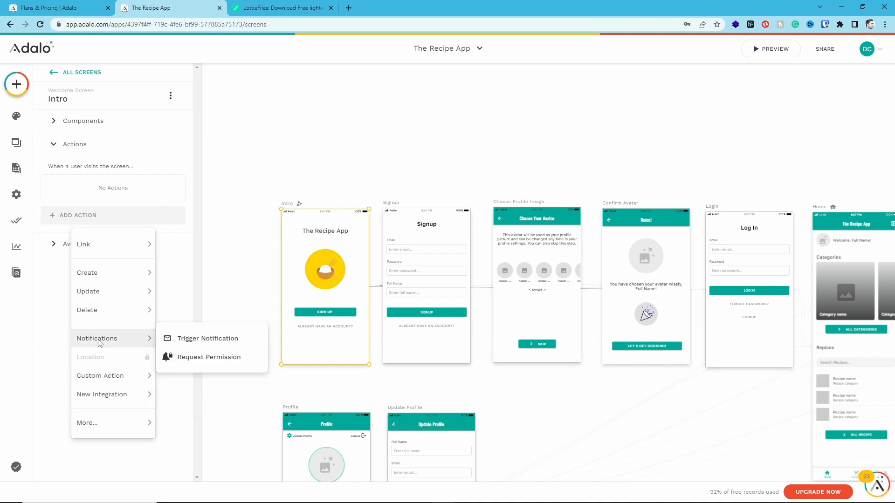
pyautogui.click(191, 368)
pyautogui.click(147, 242)
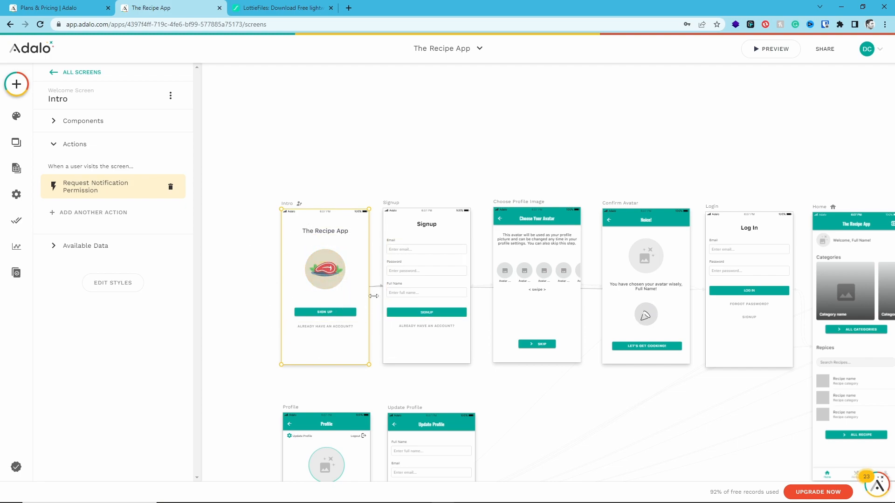
# Delete the blank custom filter from the recipe card list on the Recipes screen
pyautogui.click(645, 396)
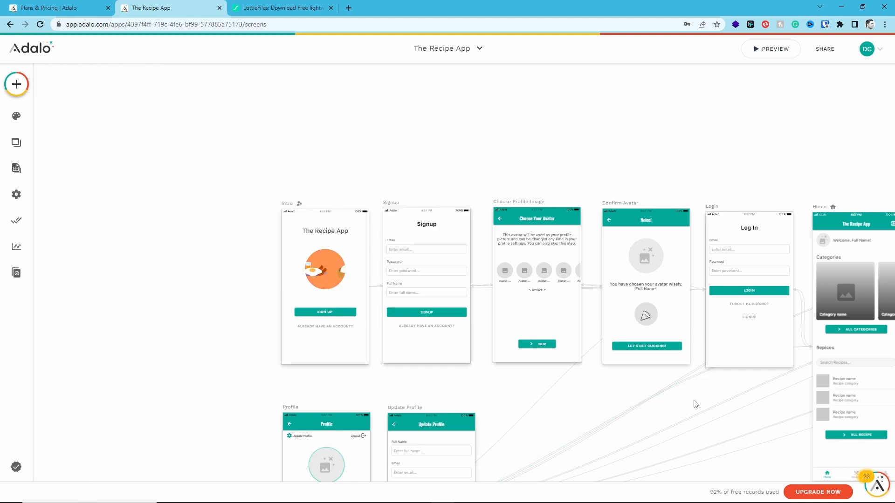
pyautogui.moveTo(699, 398); pyautogui.dragTo(256, 335)
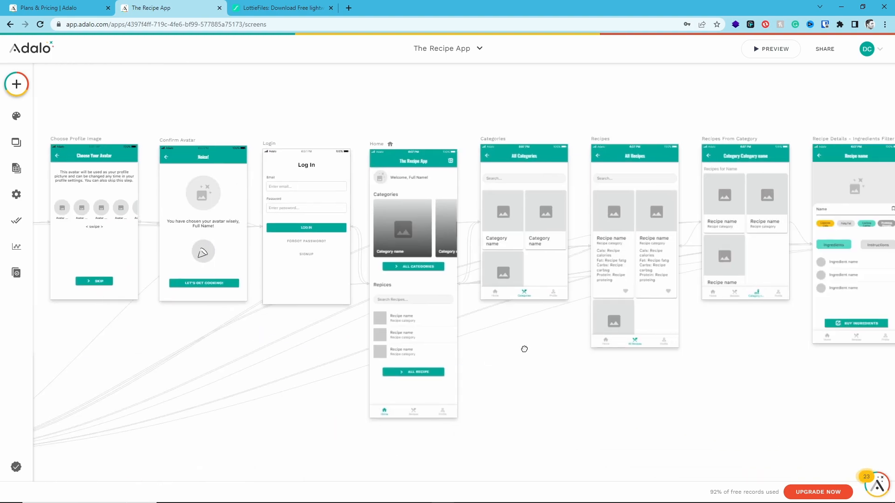
pyautogui.moveTo(524, 349); pyautogui.dragTo(375, 389)
pyautogui.click(474, 319)
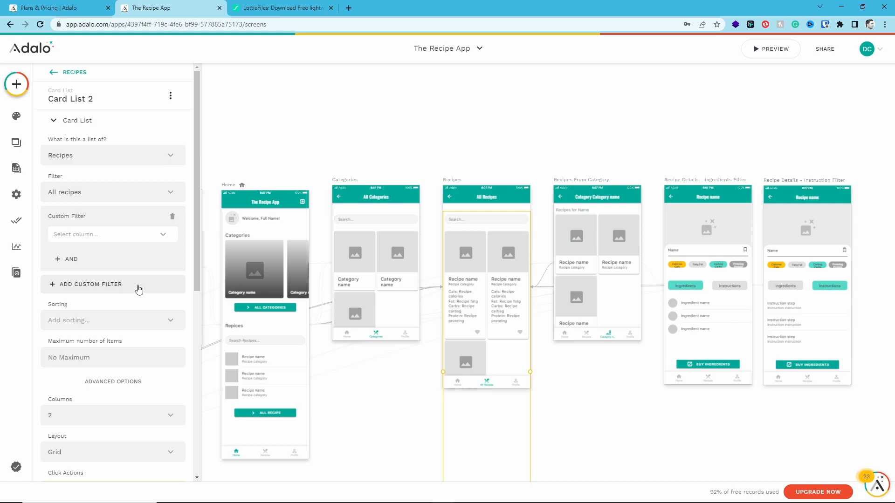
pyautogui.click(172, 216)
# Add a Trigger Notification action to the card list on the Recipes screen and set its title to "Success!"
pyautogui.scroll(-5, 140, 224)
pyautogui.click(111, 215)
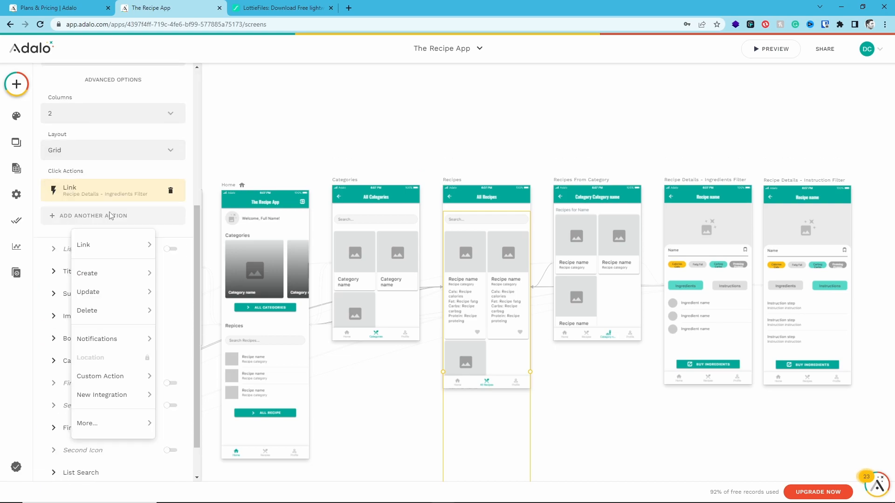
pyautogui.moveTo(140, 339)
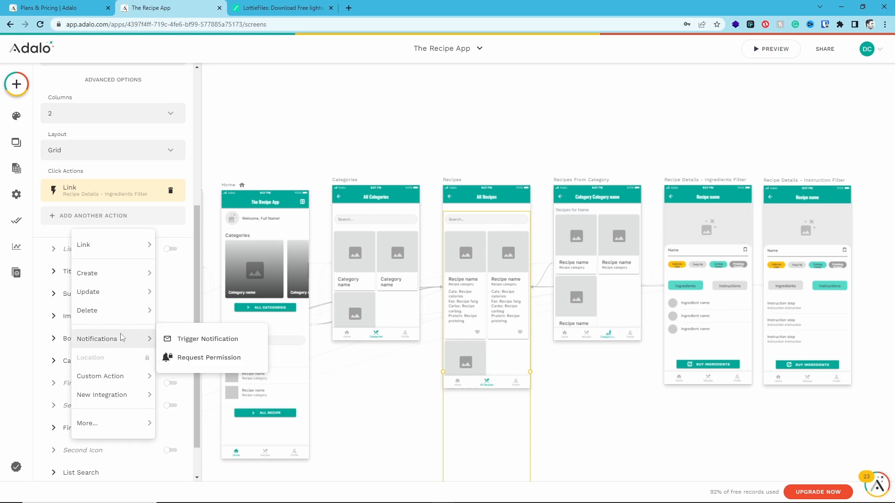
pyautogui.click(172, 338)
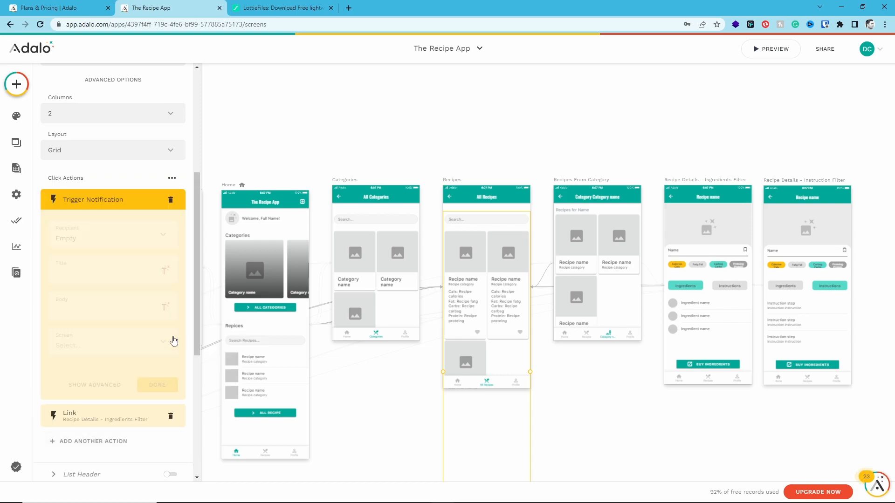
pyautogui.click(97, 270)
pyautogui.write('Success!')
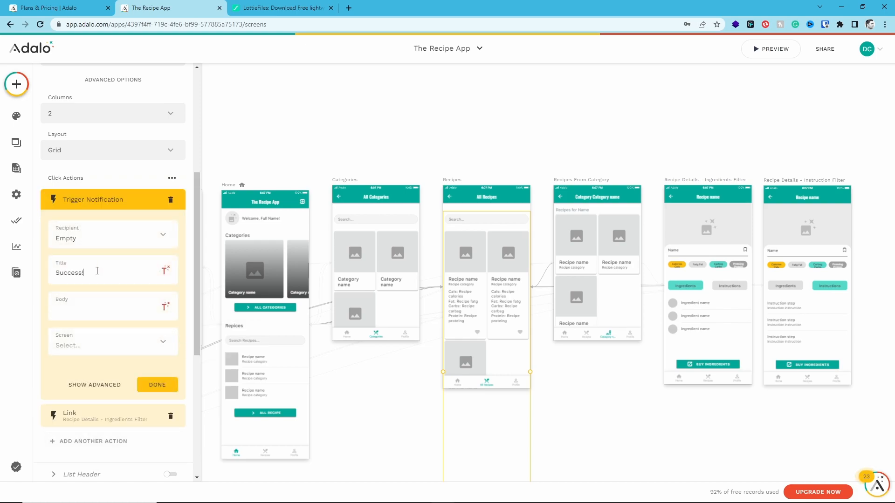
# Set the notification body to "Added [Recipe name] to favorites" using the current recipe's Name, and finish the action without choosing a screen
pyautogui.click(88, 307)
pyautogui.write('Added')
pyautogui.click(165, 306)
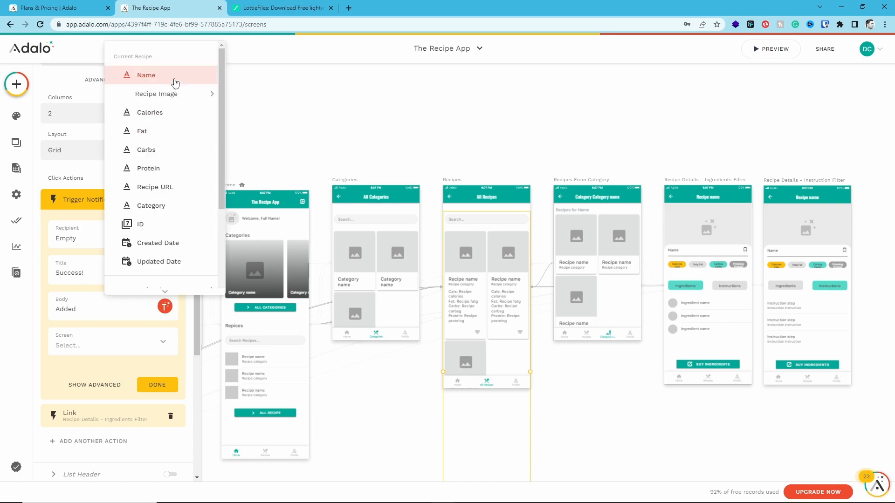
pyautogui.moveTo(181, 96)
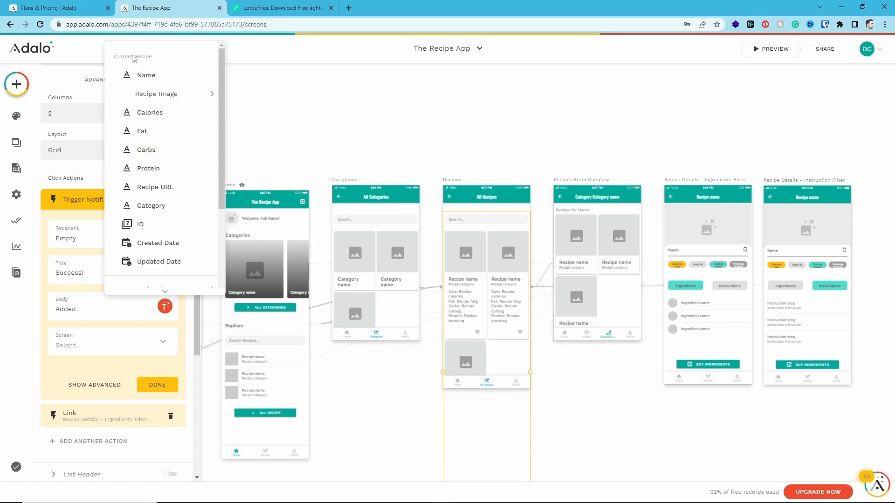
pyautogui.click(133, 77)
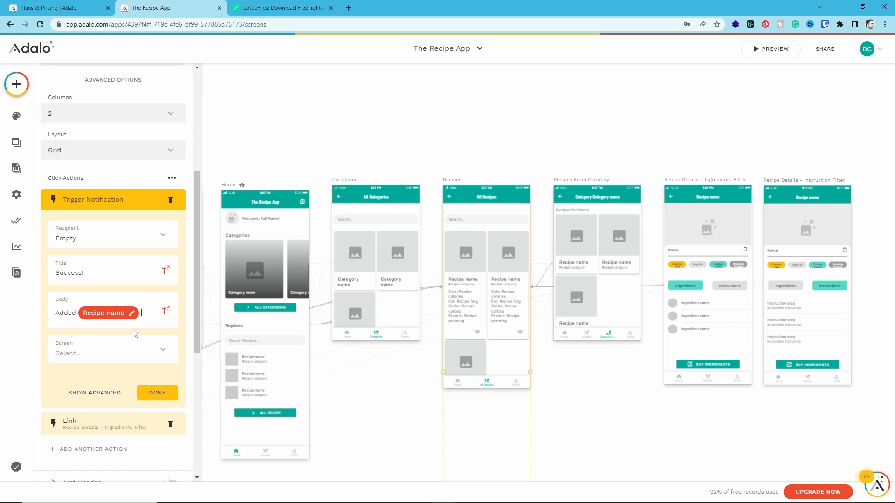
pyautogui.write('to favorites')
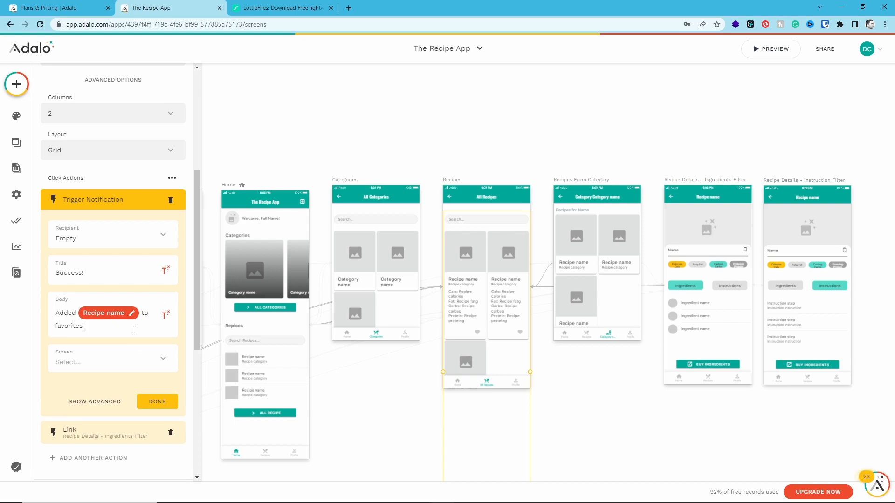
pyautogui.click(122, 352)
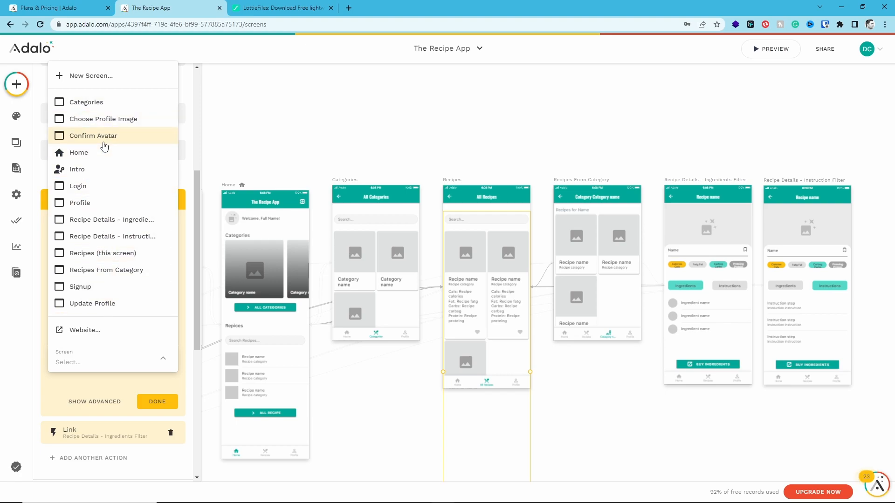
pyautogui.click(82, 380)
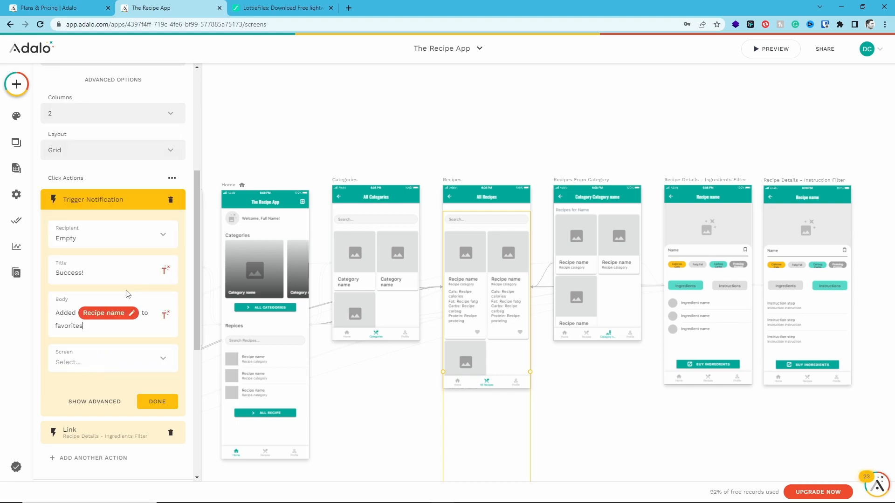
pyautogui.click(149, 401)
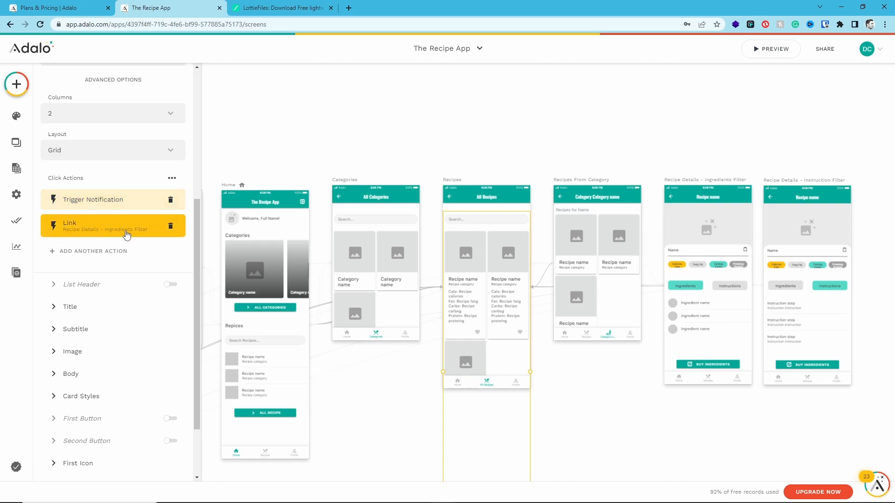
# Review the Trigger Notification action's settings and preview the app's Home screen down to its recipe list
pyautogui.click(127, 207)
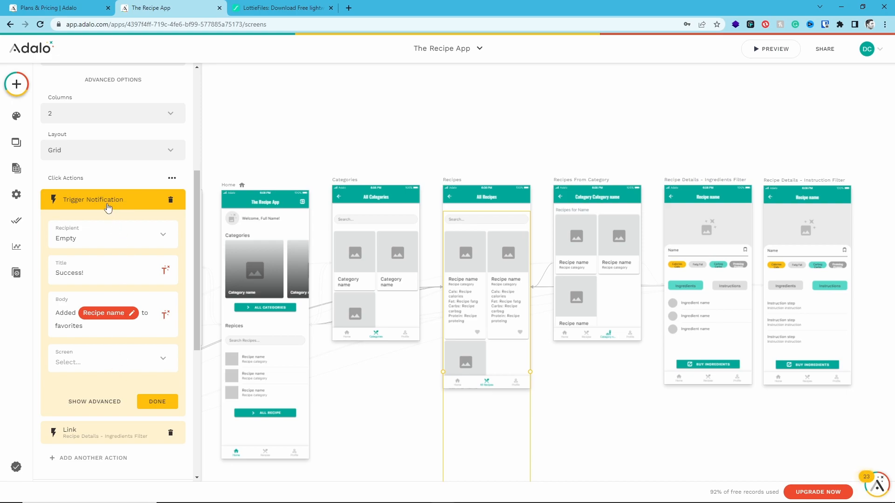
pyautogui.click(108, 207)
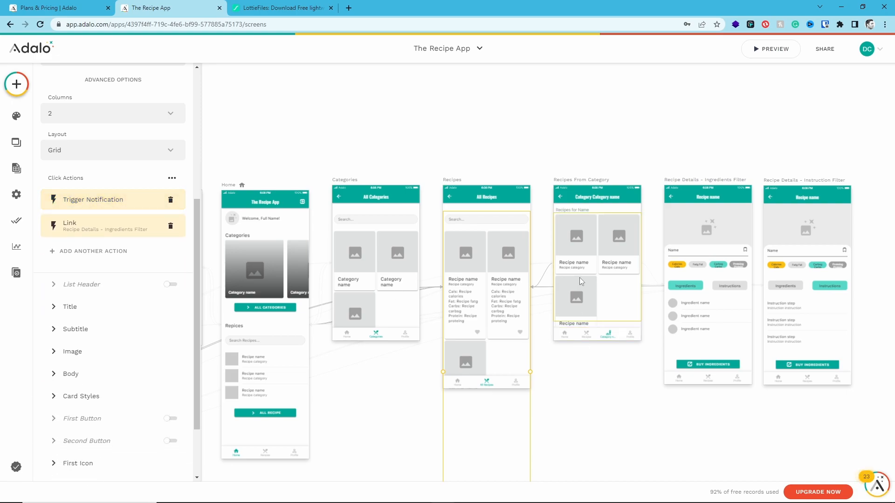
pyautogui.click(582, 395)
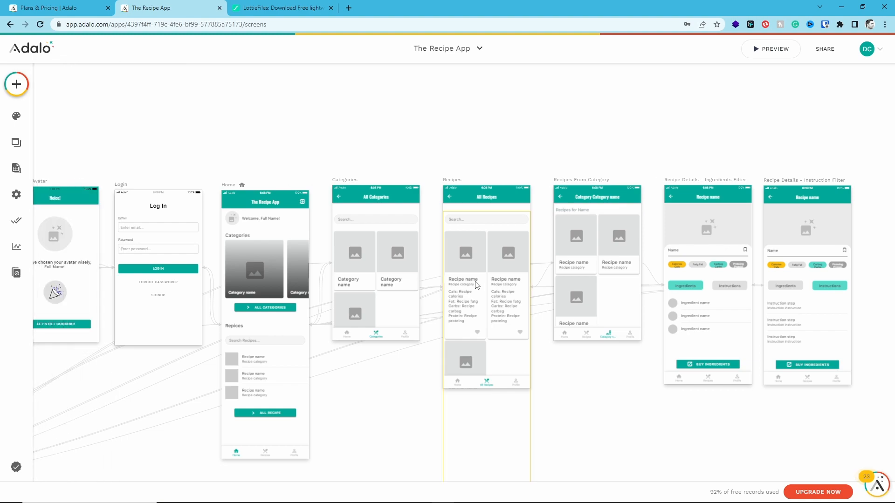
pyautogui.click(771, 48)
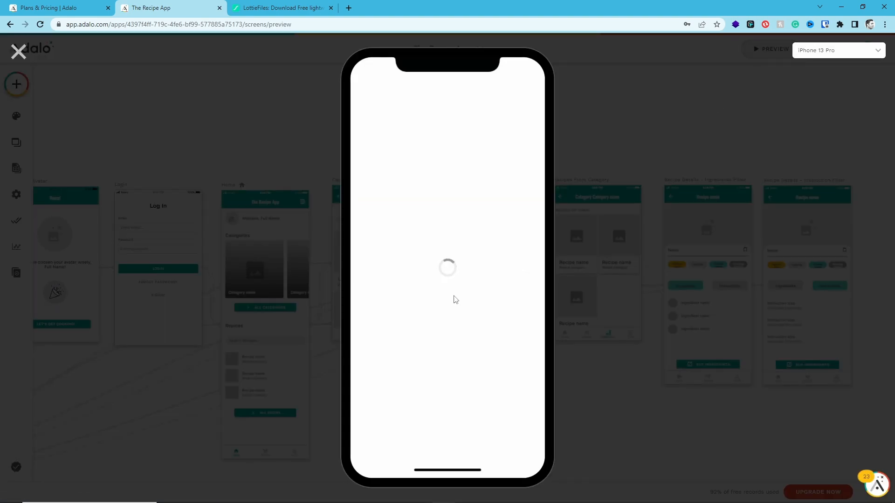
pyautogui.scroll(-3, 482, 296)
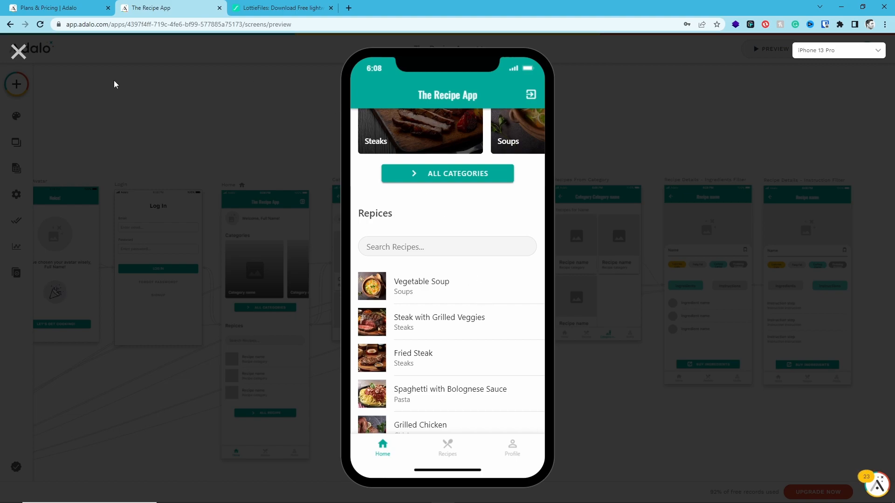
pyautogui.click(21, 53)
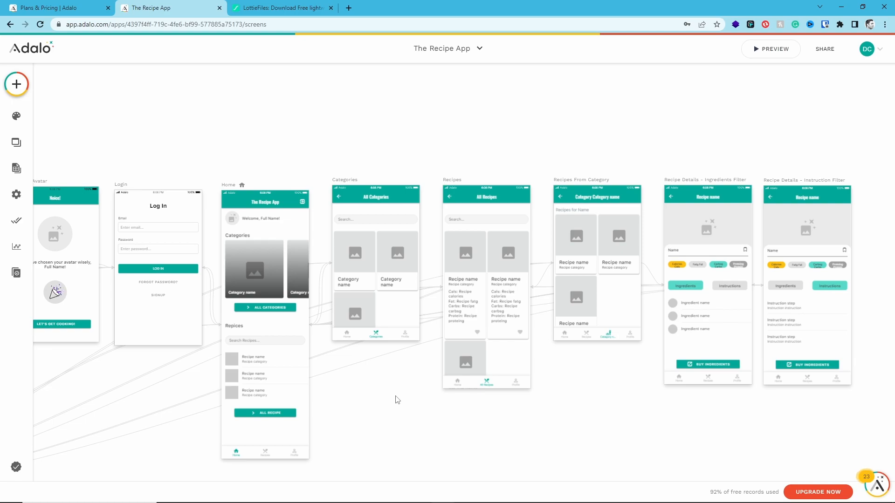
# Enable the Right Section of the recipe Simple List on the Home screen
pyautogui.hscroll(-5, 381, 407)
pyautogui.click(392, 360)
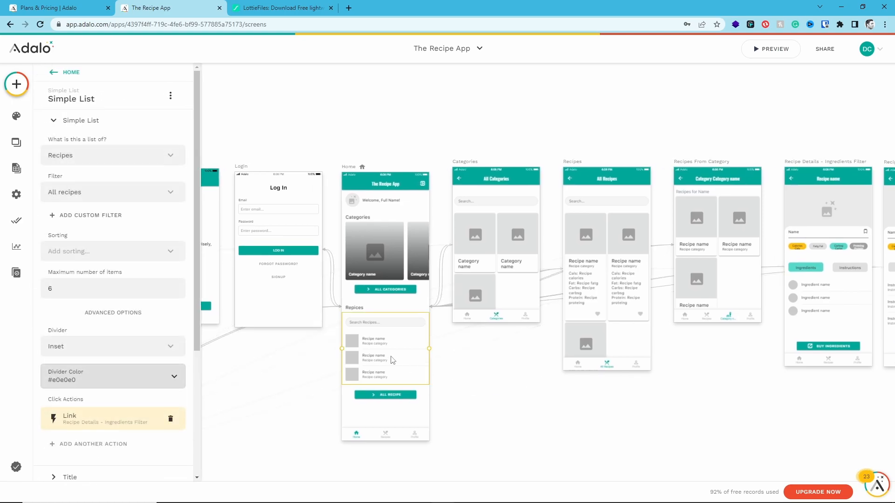
pyautogui.scroll(-4, 160, 273)
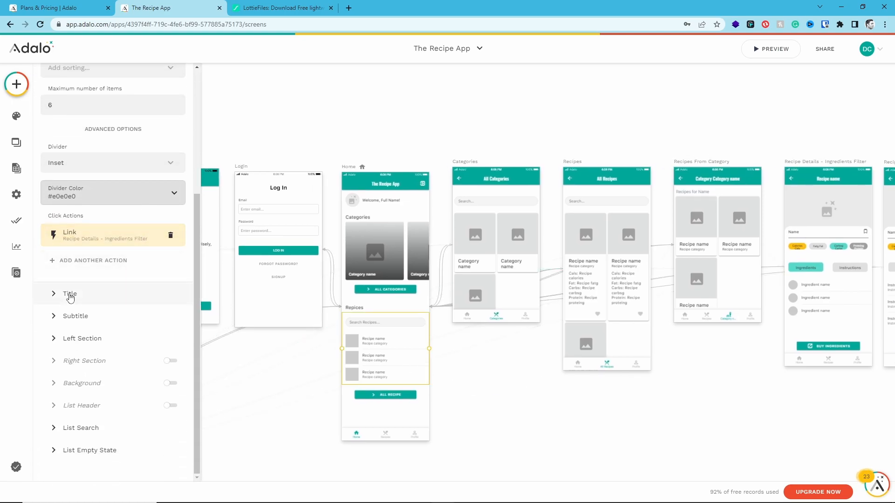
pyautogui.click(161, 362)
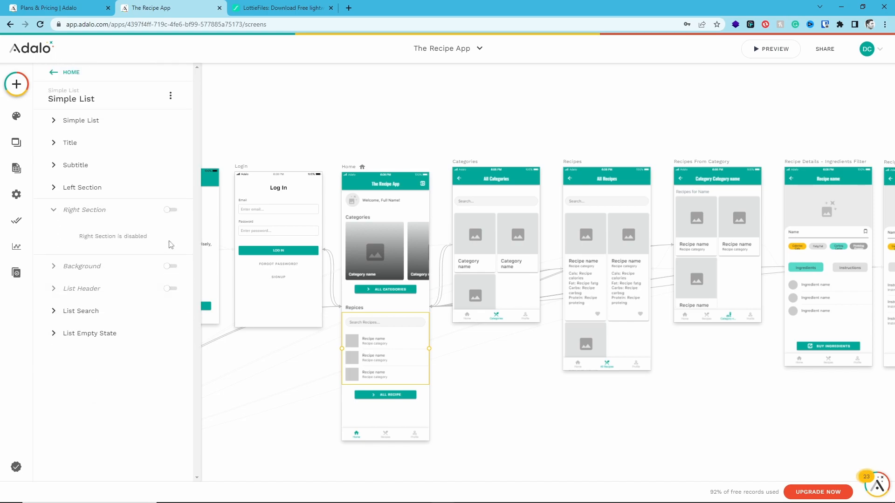
pyautogui.click(171, 210)
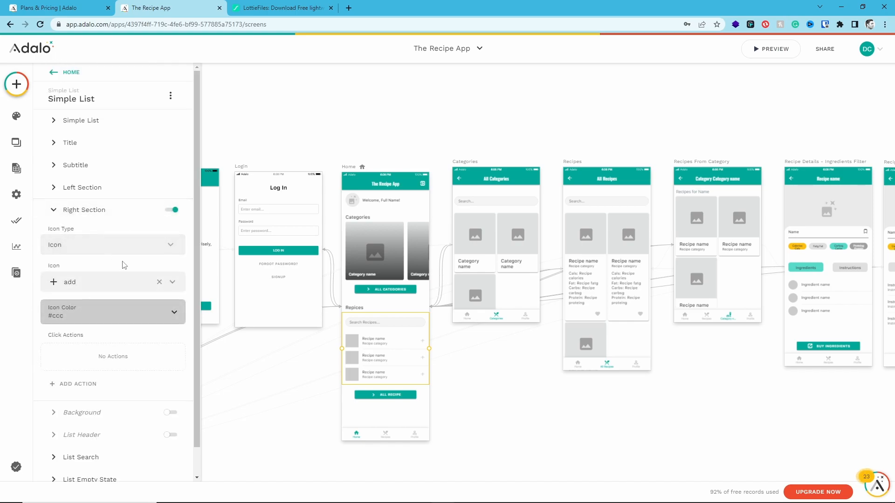
# Try to find a heart icon for the Right Section by searching for "hea", "wis" and "lov"
pyautogui.click(133, 281)
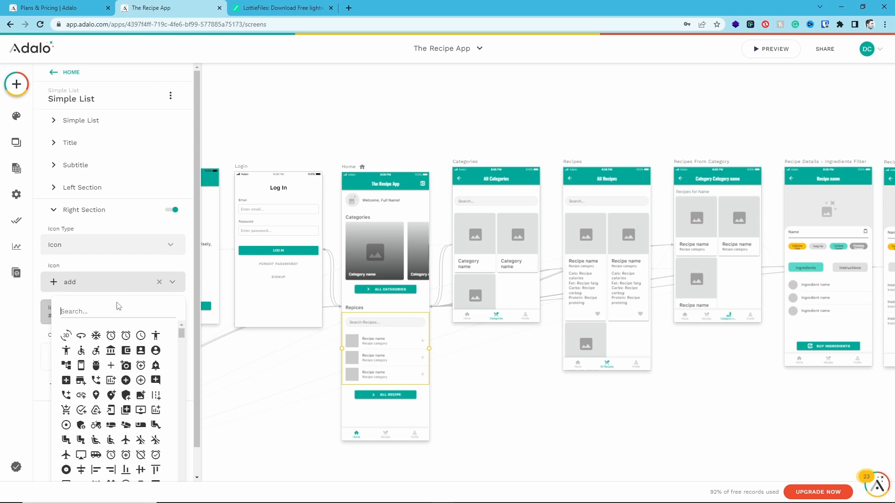
pyautogui.write('hea')
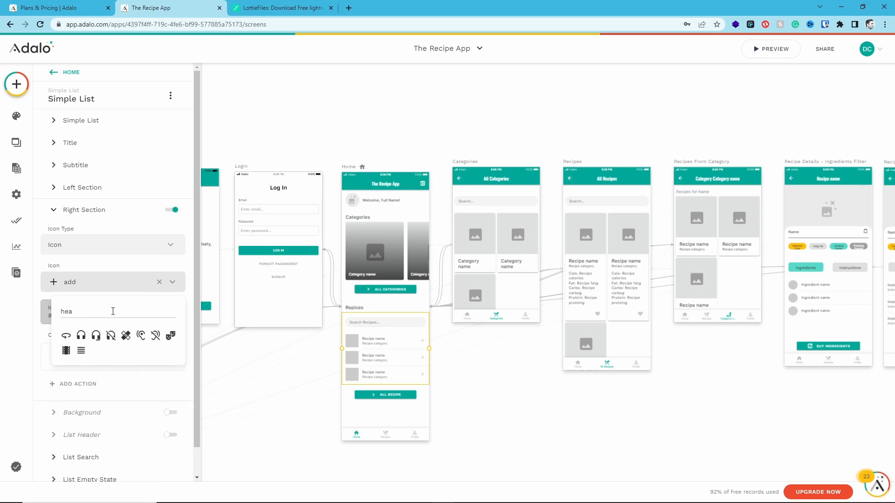
pyautogui.write('wis')
pyautogui.press('BackSpace')
pyautogui.press('BackSpace')
pyautogui.press('BackSpace')
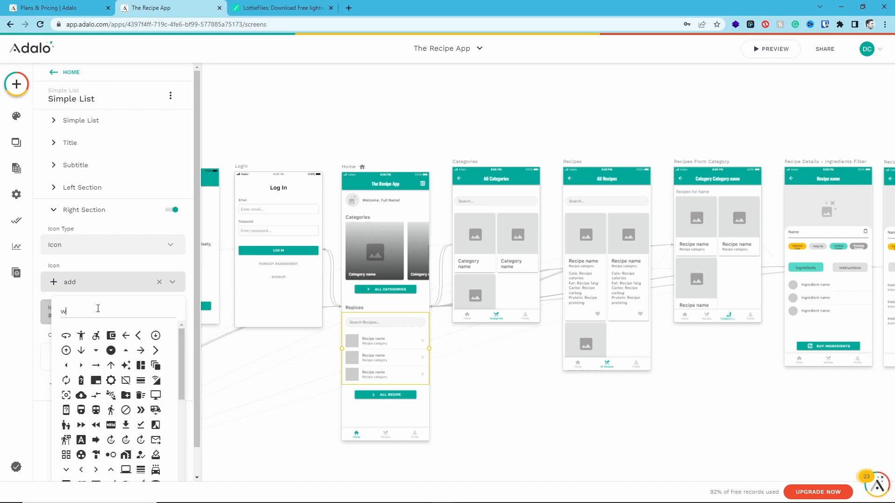
pyautogui.write('lov')
pyautogui.press('BackSpace')
pyautogui.press('BackSpace')
pyautogui.press('BackSpace')
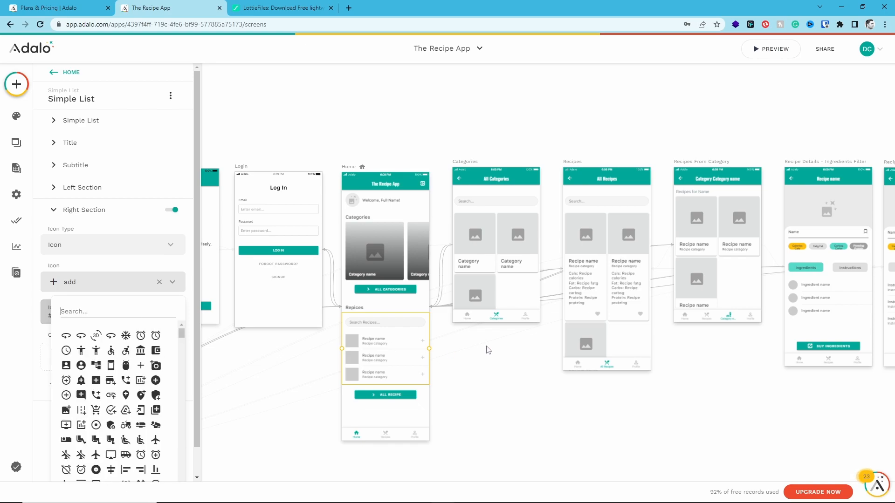
# Check which icon the First Icon of the card list on the Recipes screen uses
pyautogui.click(582, 339)
pyautogui.click(582, 339)
pyautogui.scroll(-4, 95, 347)
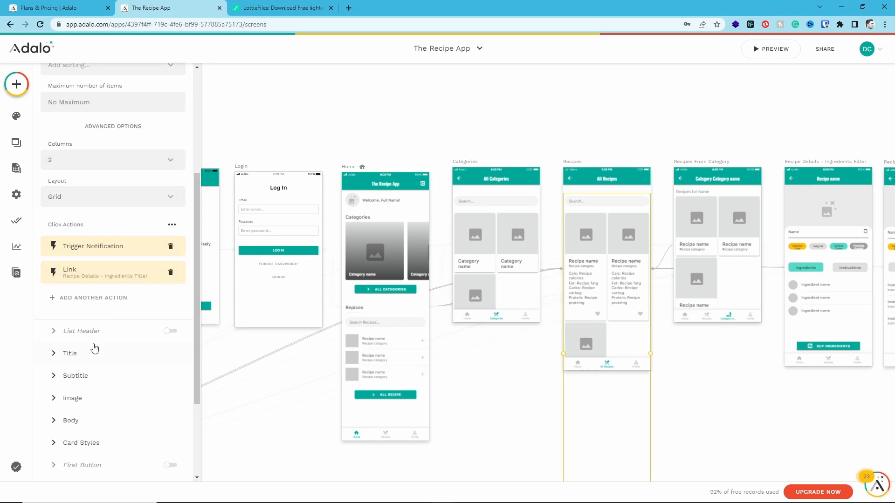
pyautogui.scroll(-2, 94, 347)
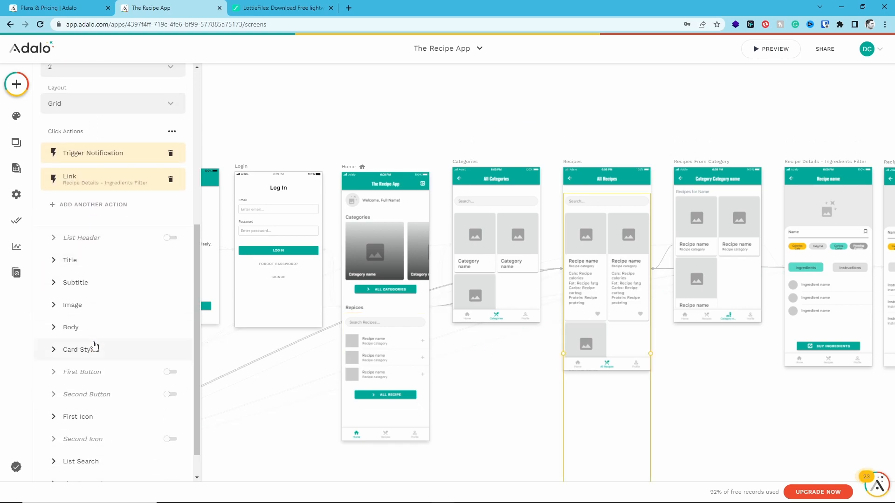
pyautogui.click(89, 422)
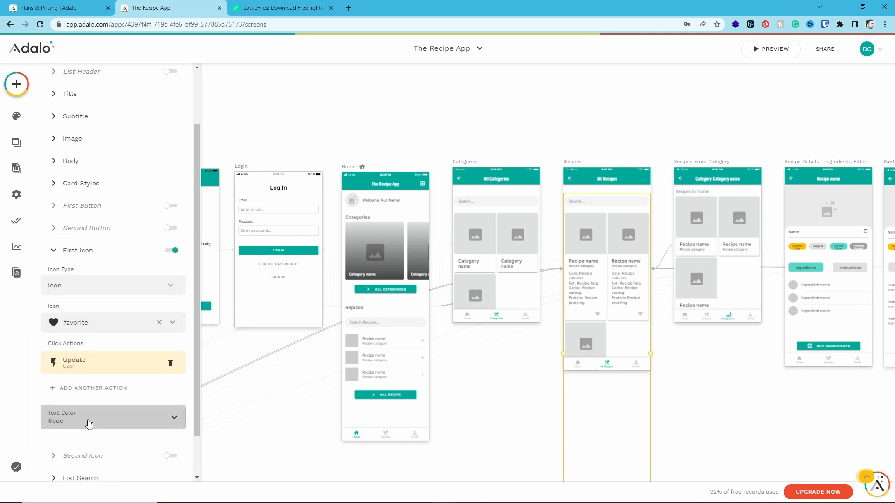
# Search for "fa" and set the Right Section icon of the Home screen's recipe list to favorite_border
pyautogui.click(384, 357)
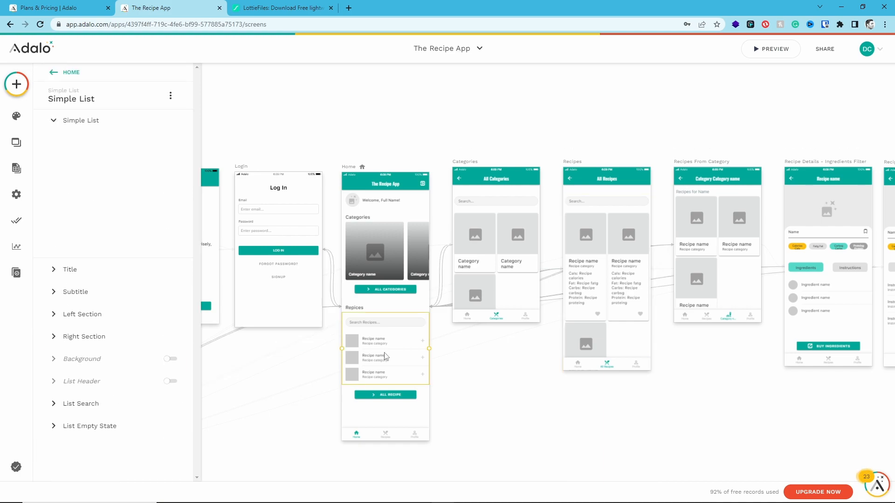
pyautogui.scroll(-4, 131, 338)
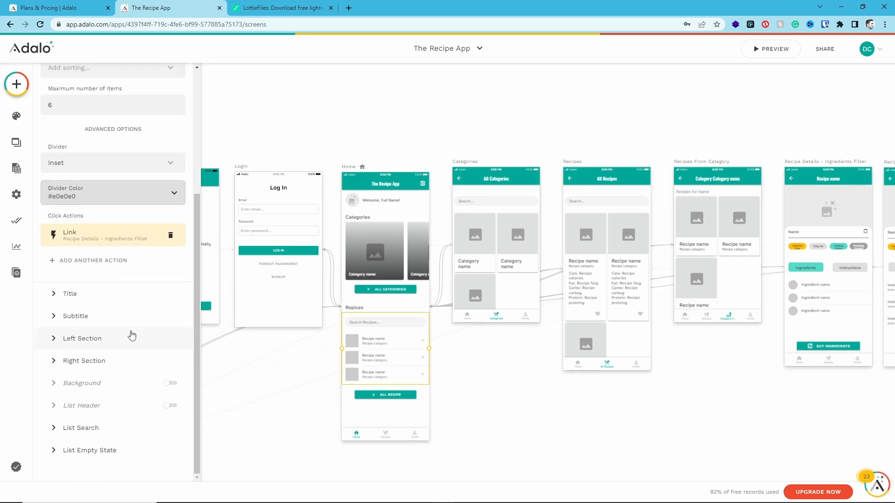
pyautogui.click(120, 362)
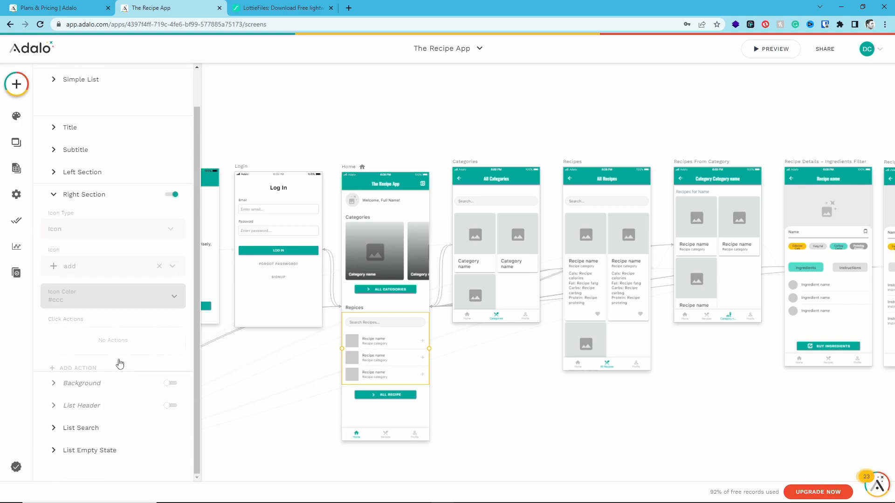
pyautogui.click(114, 254)
pyautogui.click(127, 254)
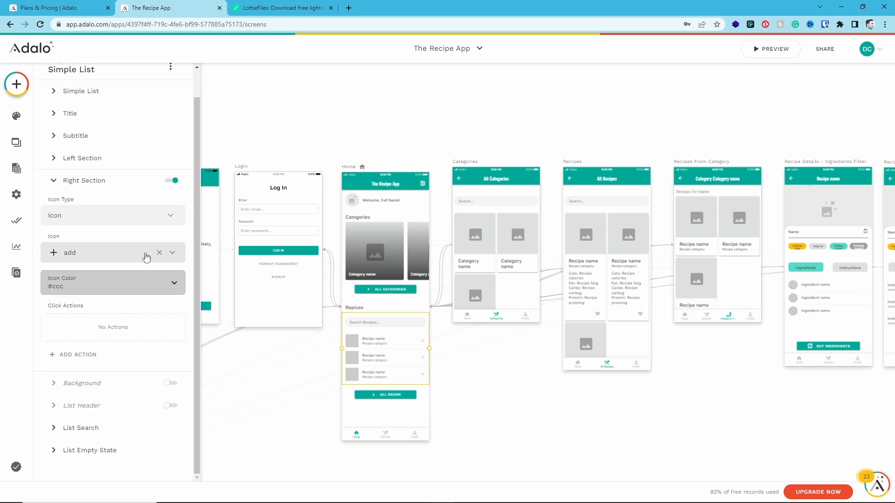
pyautogui.click(145, 253)
pyautogui.write('fa')
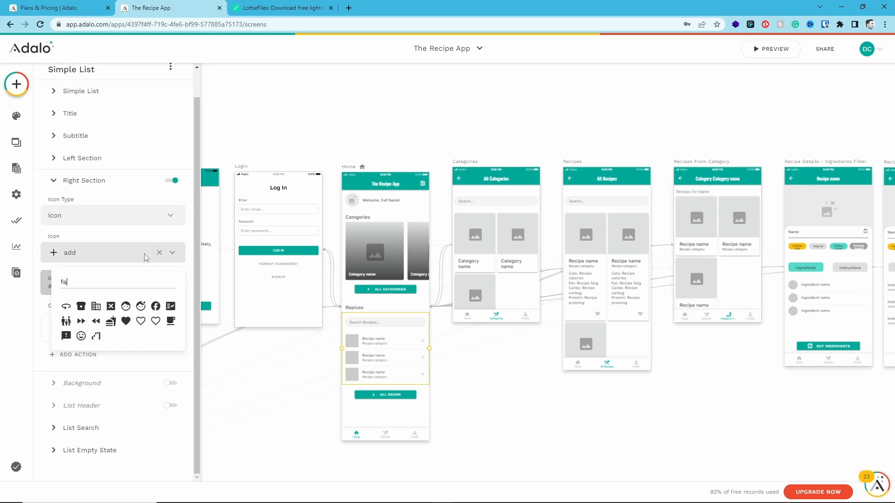
pyautogui.click(140, 321)
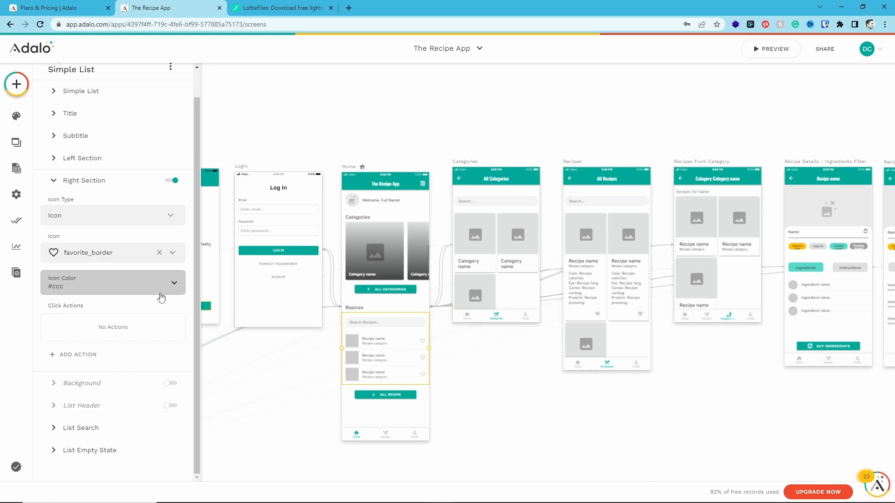
# Add a click action to the Home recipe list's heart icon that updates the Logged In User by adding Current Recipe to Recipes
pyautogui.click(78, 354)
pyautogui.moveTo(98, 202)
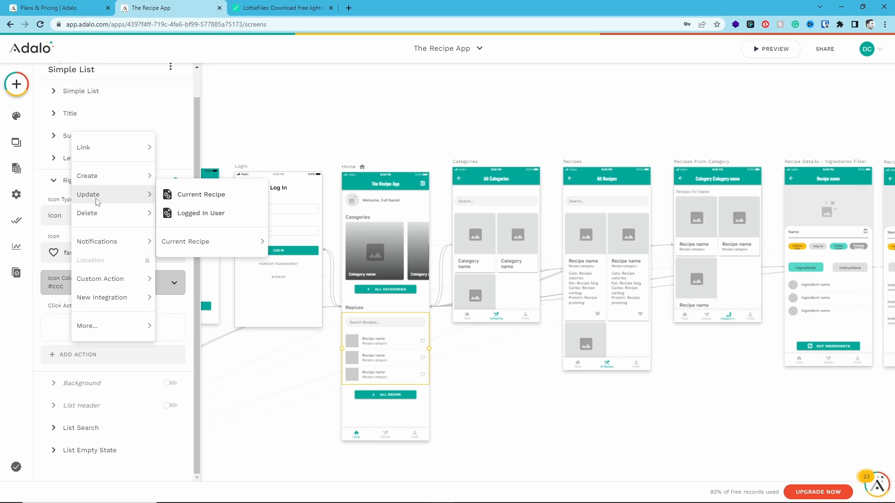
pyautogui.click(198, 213)
pyautogui.scroll(-3, 114, 285)
pyautogui.scroll(-2, 114, 284)
pyautogui.click(92, 389)
pyautogui.moveTo(98, 315)
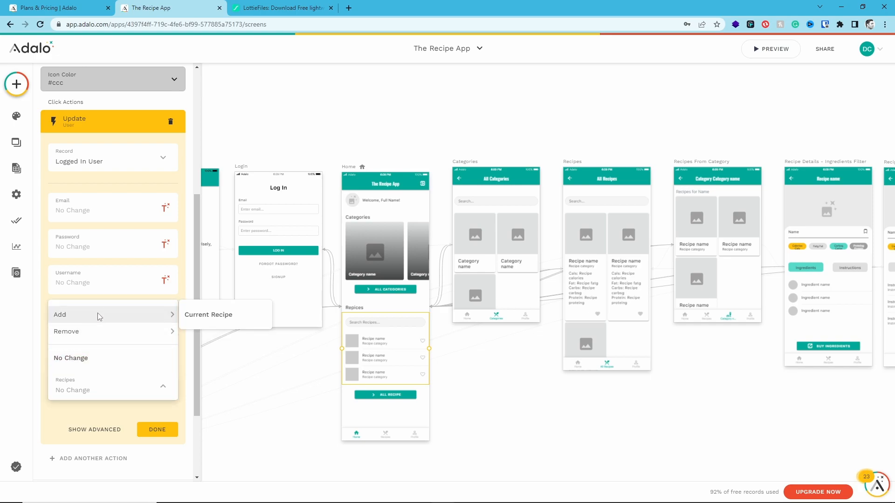
pyautogui.click(215, 319)
pyautogui.click(157, 430)
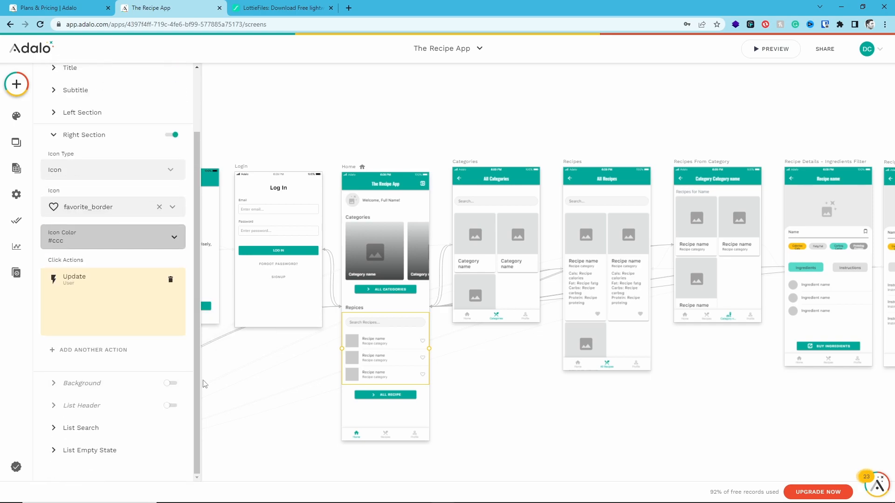
# Search for "fav" and set the First Icon of the card list on the Recipes screen to favorite_border
pyautogui.click(606, 326)
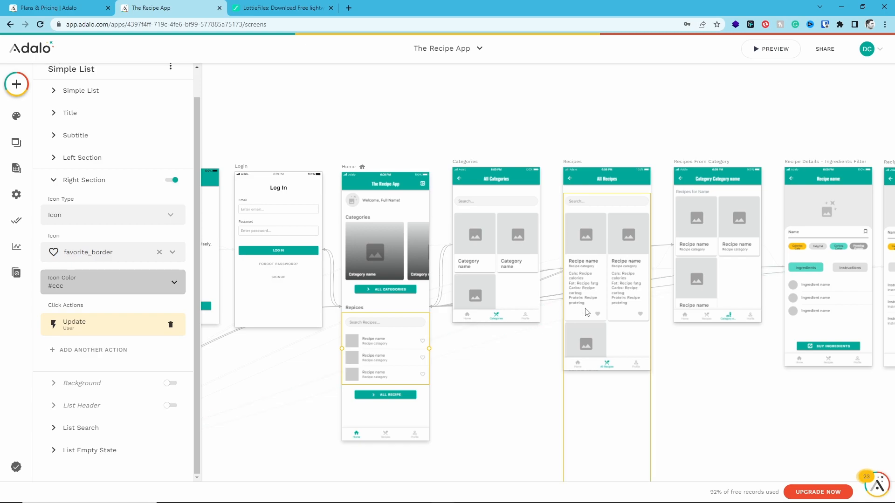
pyautogui.scroll(-4, 105, 289)
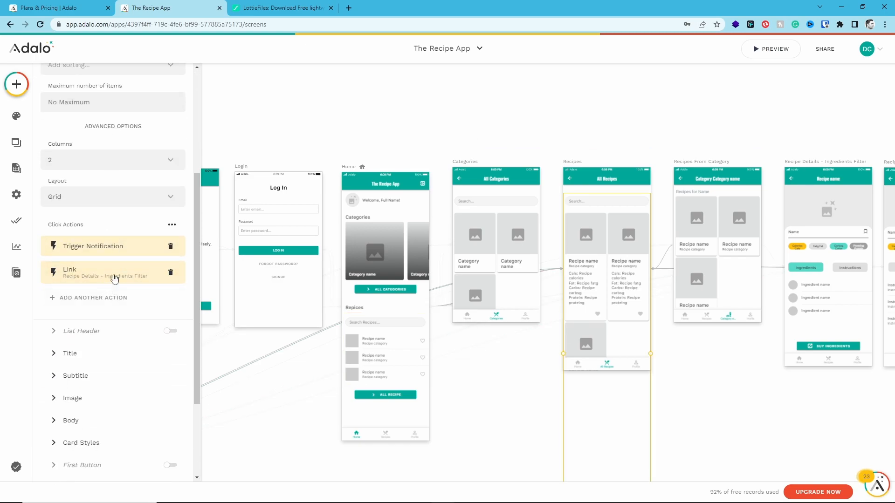
pyautogui.scroll(-1, 96, 298)
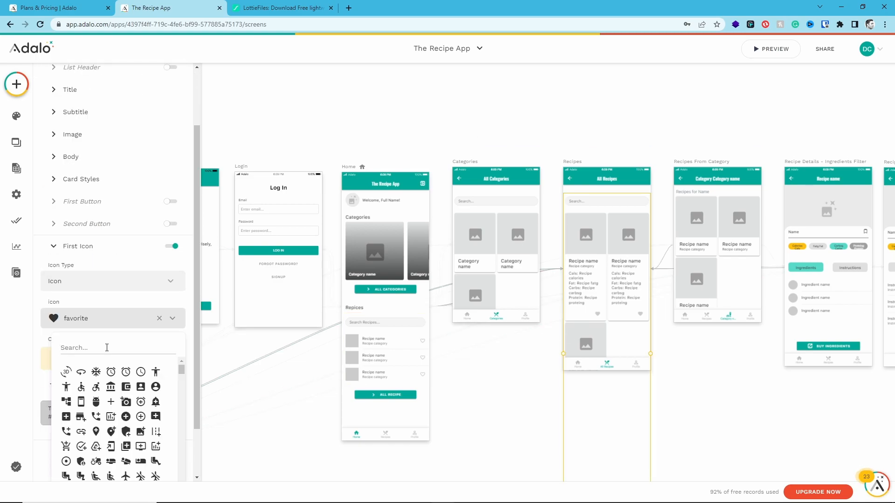
pyautogui.click(106, 346)
pyautogui.write('fav')
pyautogui.click(96, 372)
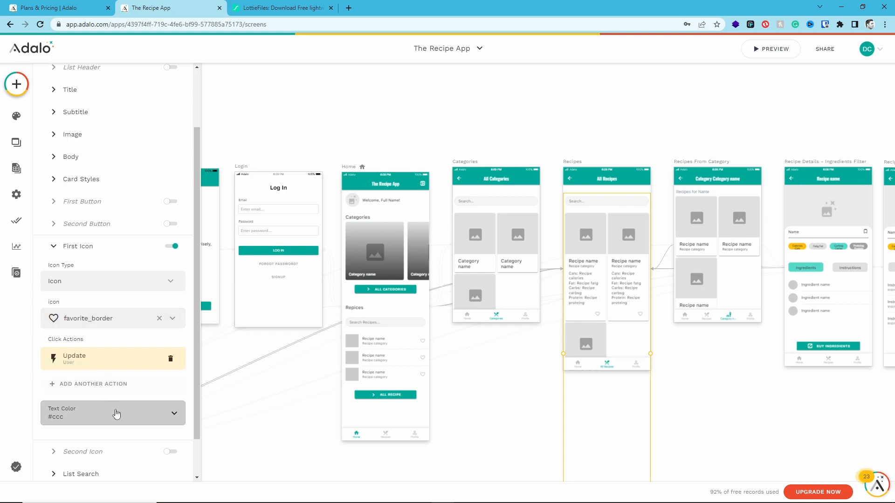
pyautogui.click(99, 247)
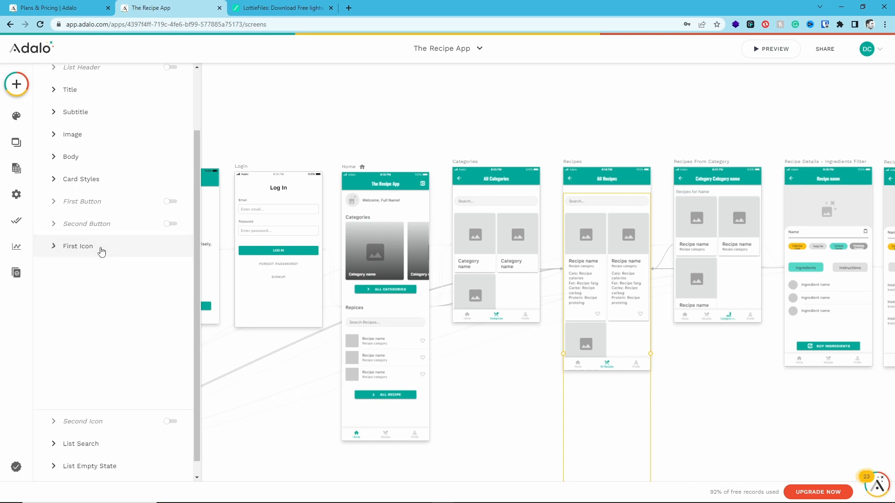
pyautogui.click(479, 401)
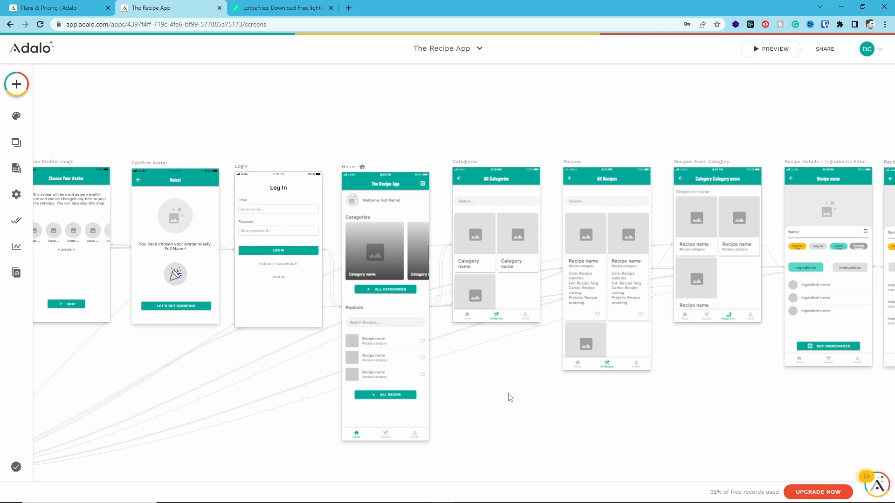
# Check the click actions of the lists on the Categories, Recipes and Recipes From Category screens and of the Home category list
pyautogui.moveTo(563, 138); pyautogui.dragTo(388, 163)
pyautogui.click(317, 259)
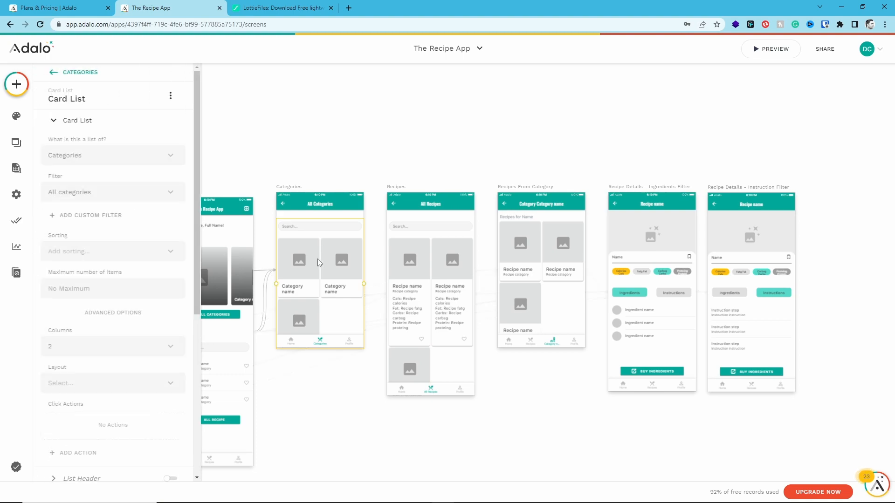
pyautogui.click(408, 291)
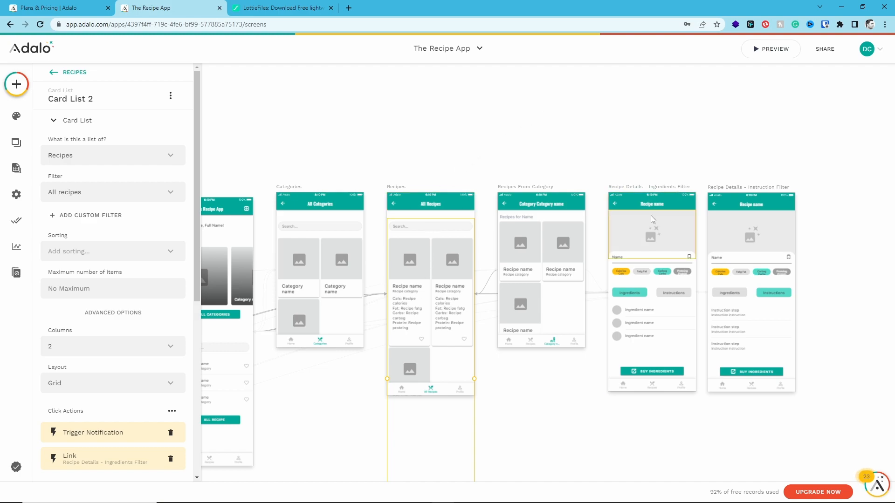
pyautogui.click(529, 234)
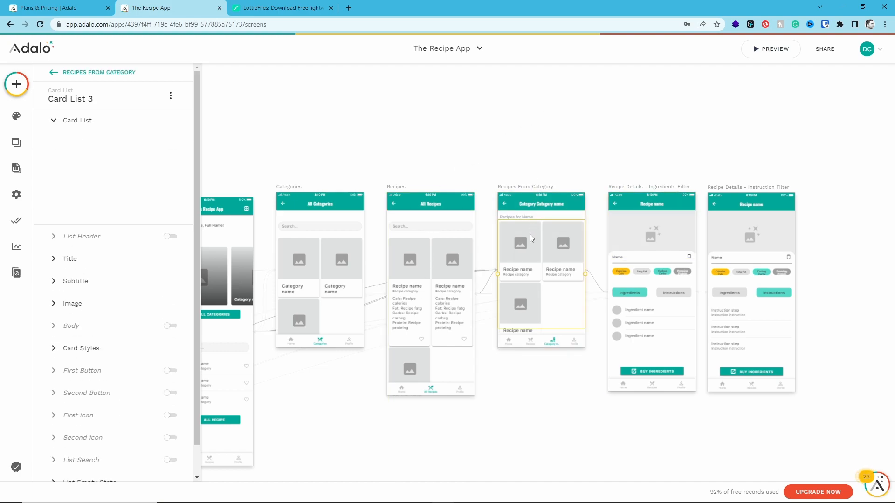
pyautogui.click(251, 265)
pyautogui.scroll(-4, 91, 204)
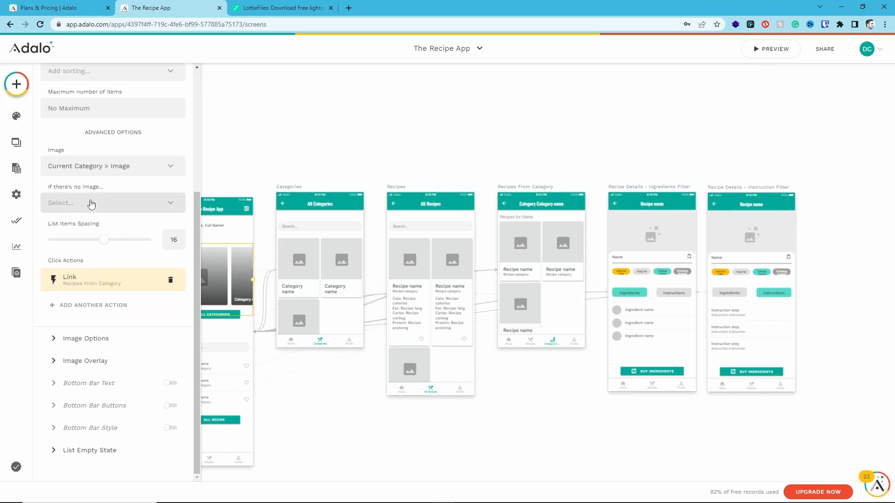
pyautogui.hscroll(-3, 307, 163)
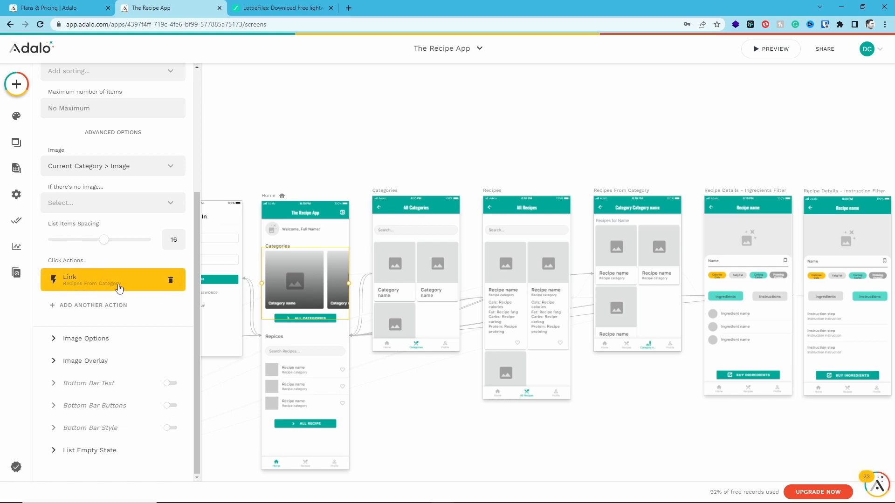
# Add a click action to the card list on the Categories screen that links to Recipes From Category
pyautogui.click(426, 274)
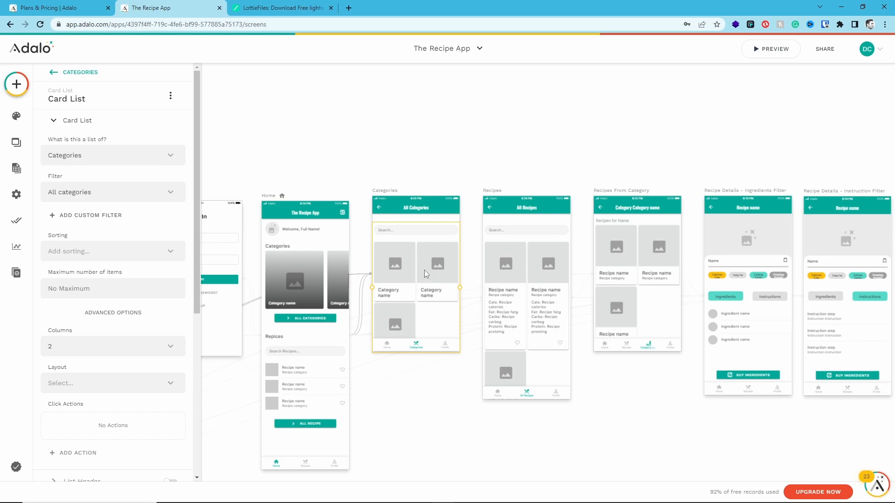
pyautogui.click(79, 453)
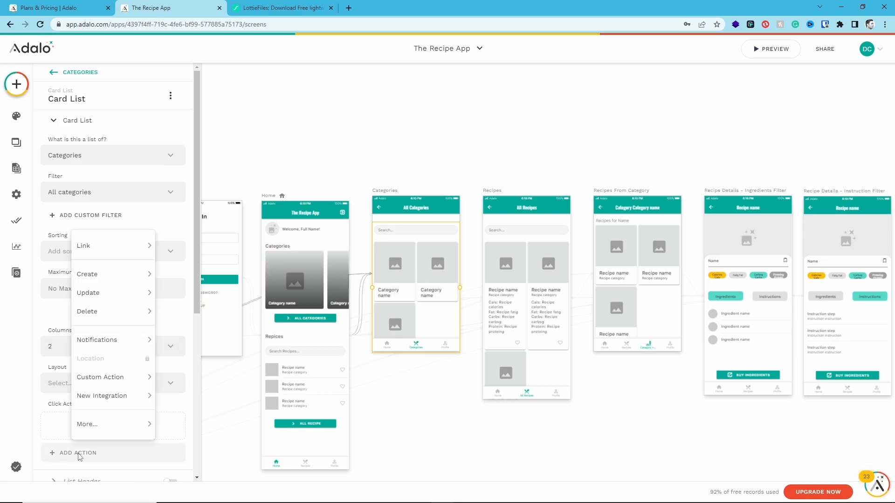
pyautogui.moveTo(115, 254)
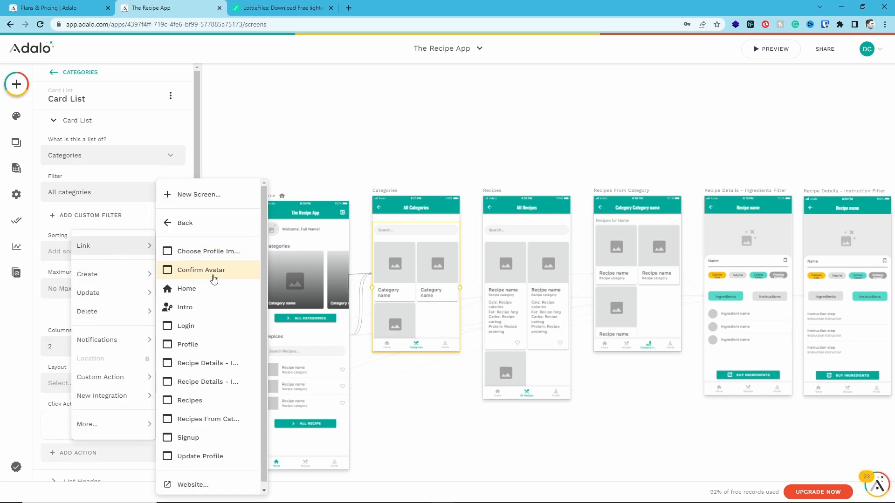
pyautogui.click(198, 421)
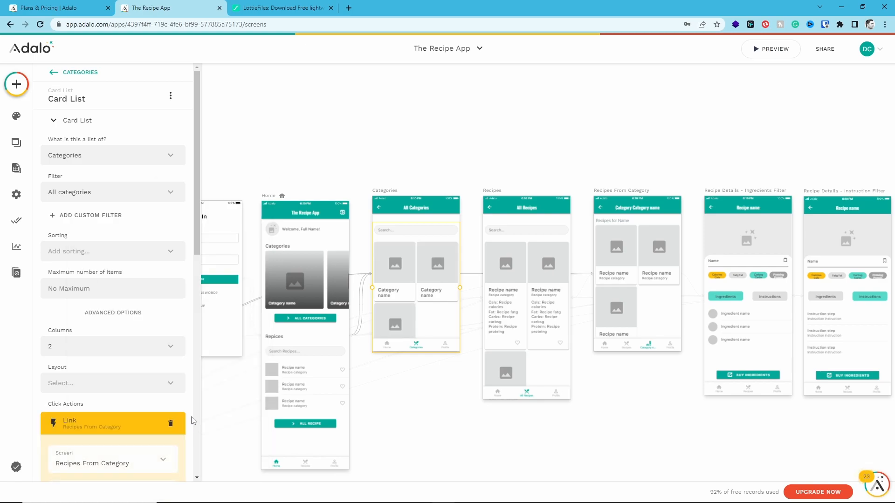
pyautogui.scroll(-3, 145, 338)
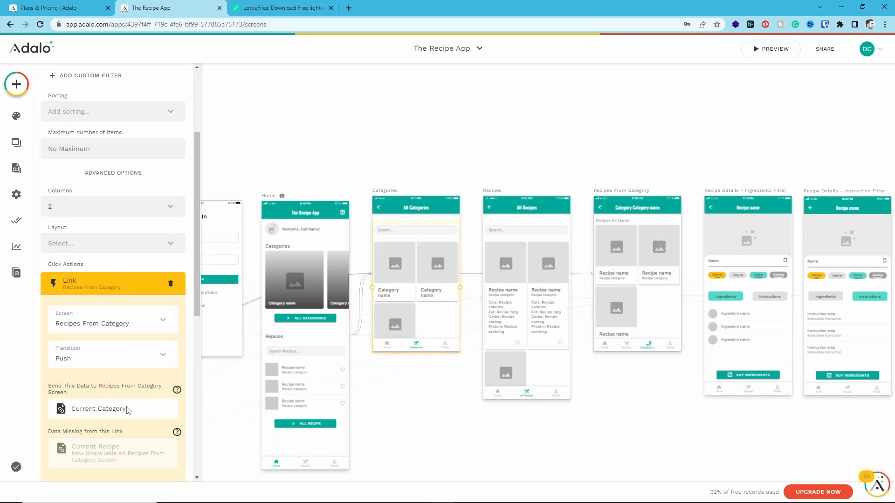
pyautogui.scroll(-2, 127, 410)
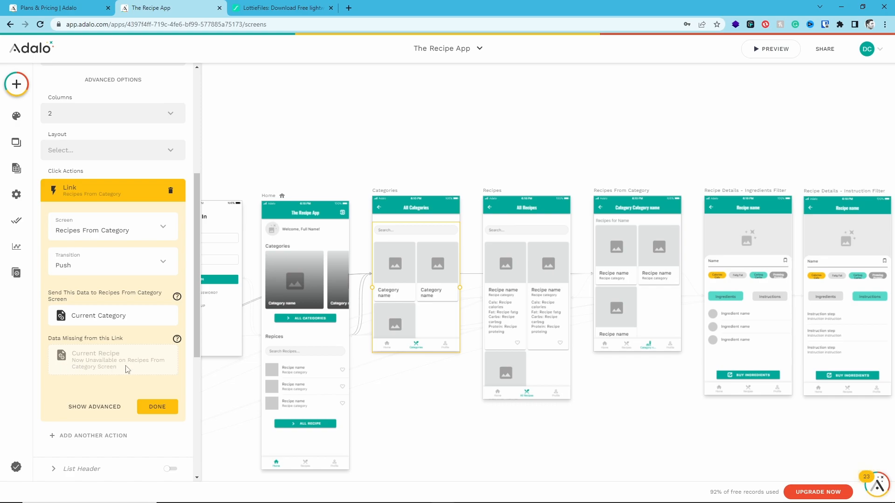
# Preview the app, look over the recipe list on the Home screen and open the All Categories screen
pyautogui.click(770, 48)
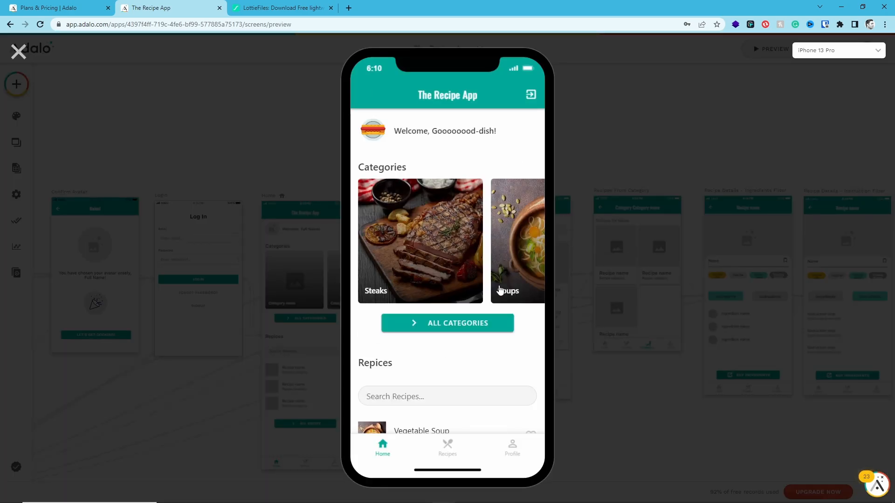
pyautogui.scroll(-3, 444, 265)
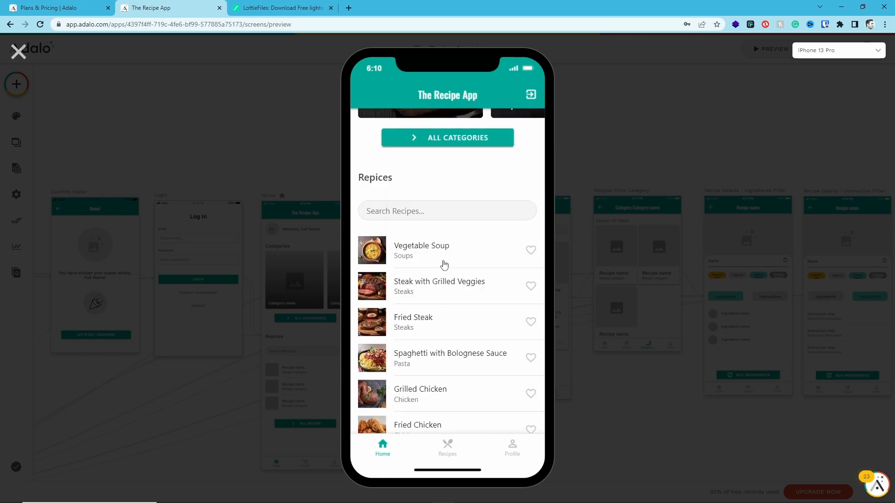
pyautogui.scroll(3, 446, 259)
pyautogui.click(443, 280)
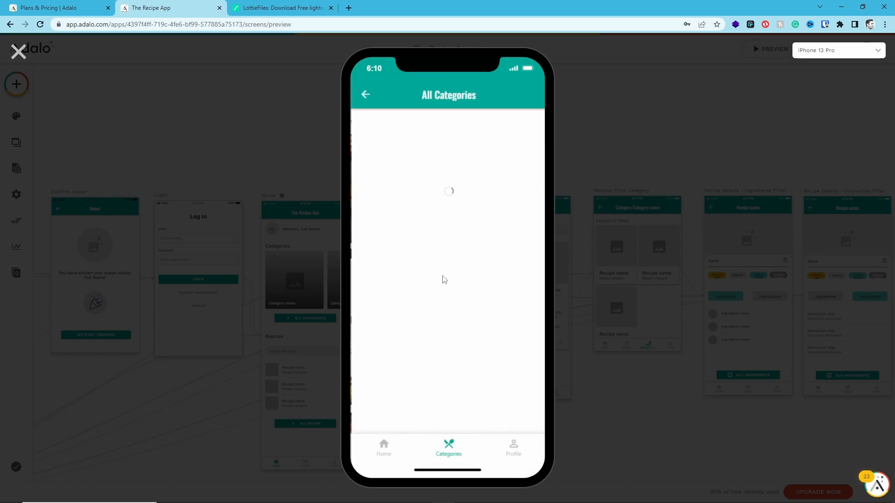
pyautogui.scroll(-2, 499, 300)
pyautogui.scroll(2, 462, 187)
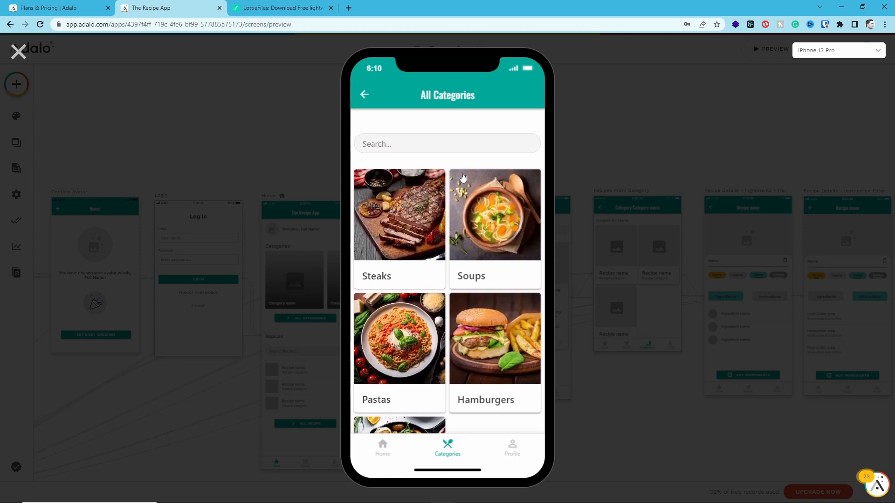
# Test the category links in the preview by opening Steaks, Soups, Pastas and Chicken from All Categories
pyautogui.click(414, 250)
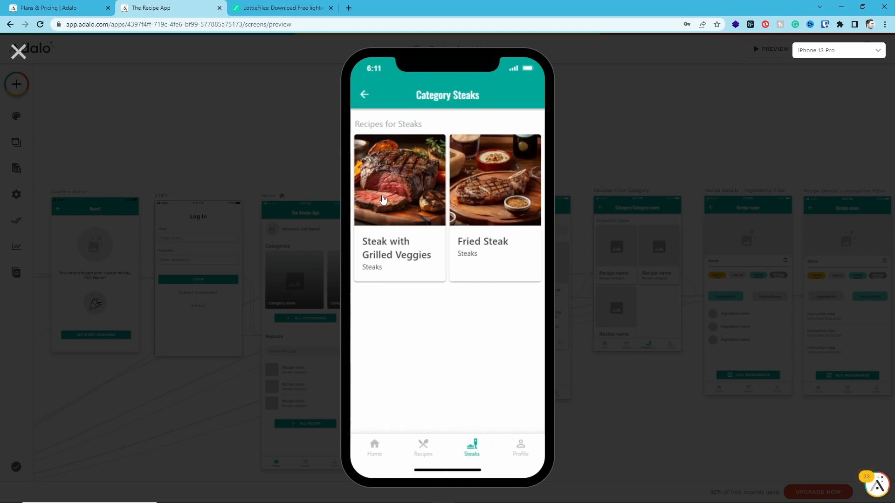
pyautogui.click(364, 95)
pyautogui.click(501, 224)
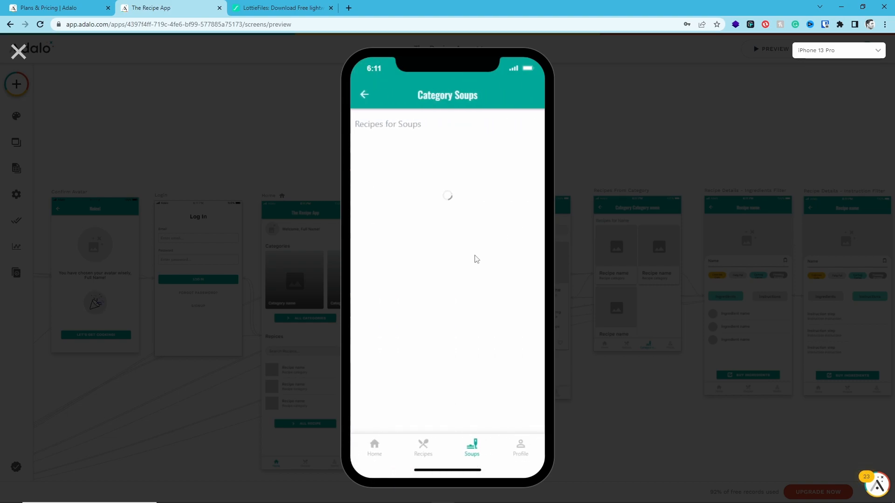
pyautogui.click(365, 96)
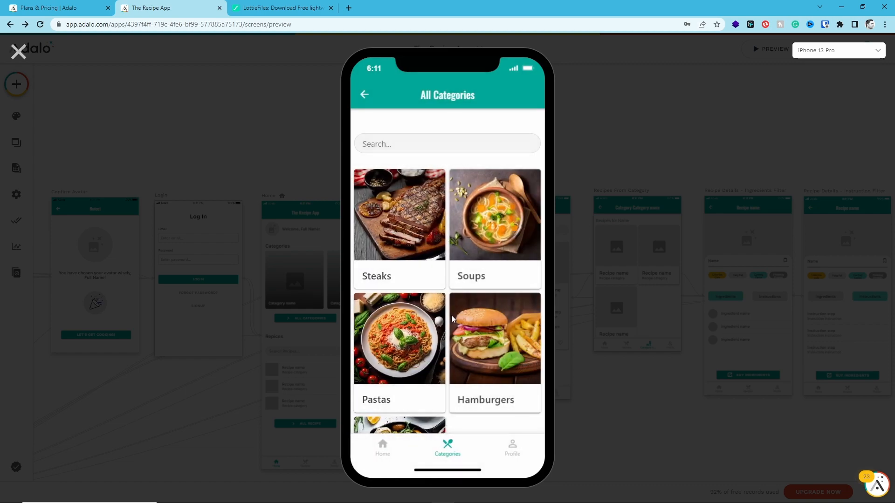
pyautogui.click(404, 379)
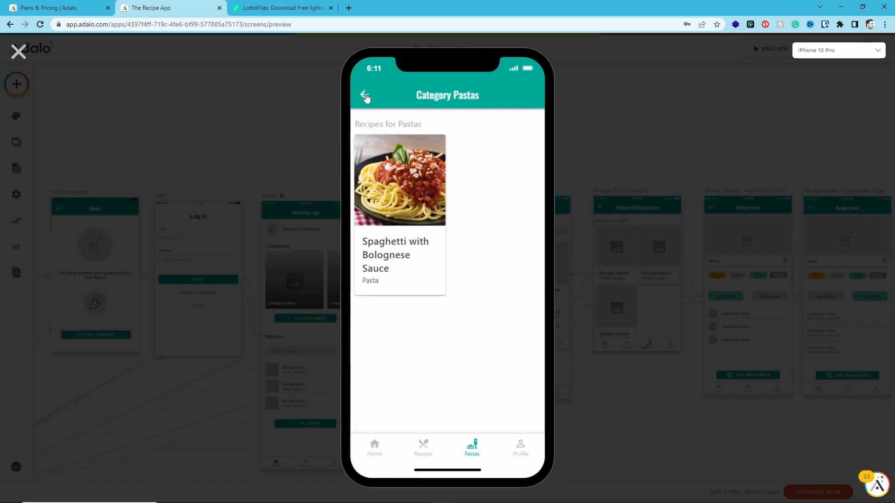
pyautogui.click(364, 94)
pyautogui.scroll(-2, 408, 357)
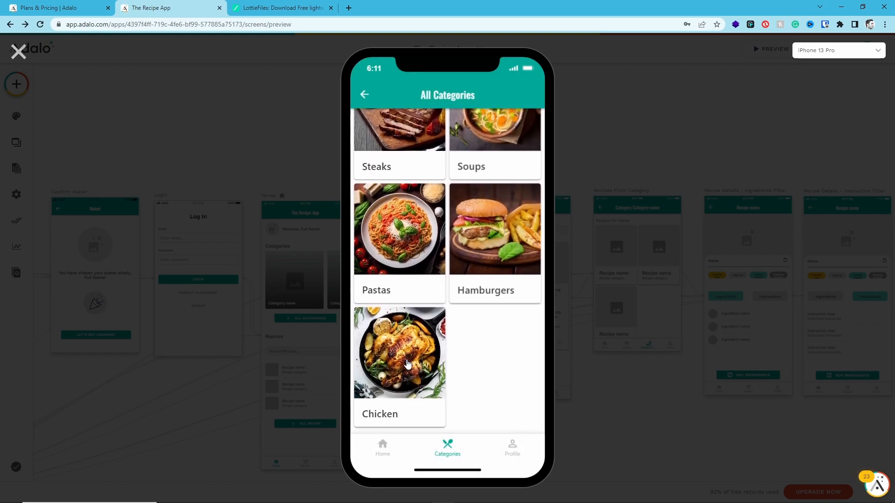
pyautogui.click(409, 359)
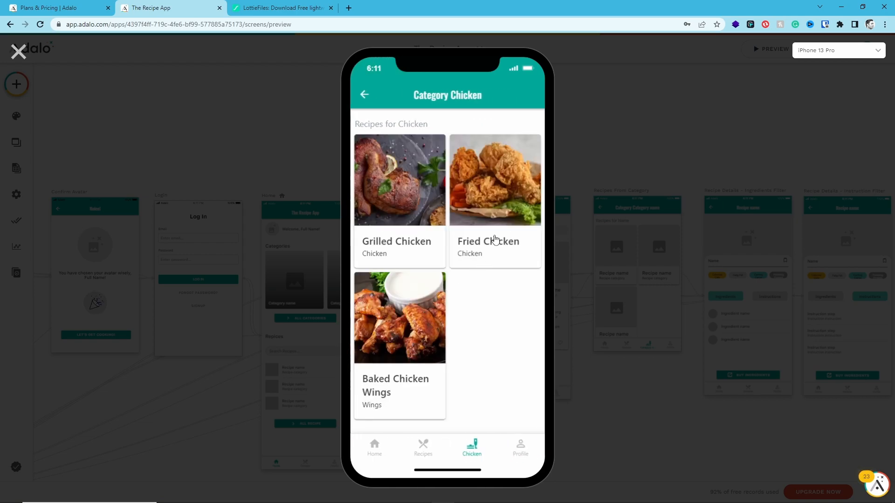
# Open the Fried Chicken recipe in the preview and look through its instructions and ingredients views
pyautogui.click(494, 203)
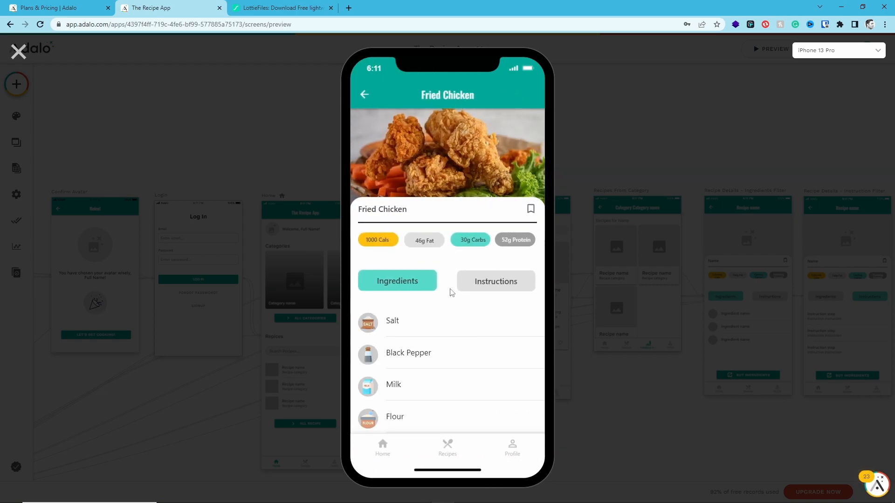
pyautogui.scroll(-3, 451, 293)
pyautogui.scroll(3, 457, 265)
pyautogui.click(499, 280)
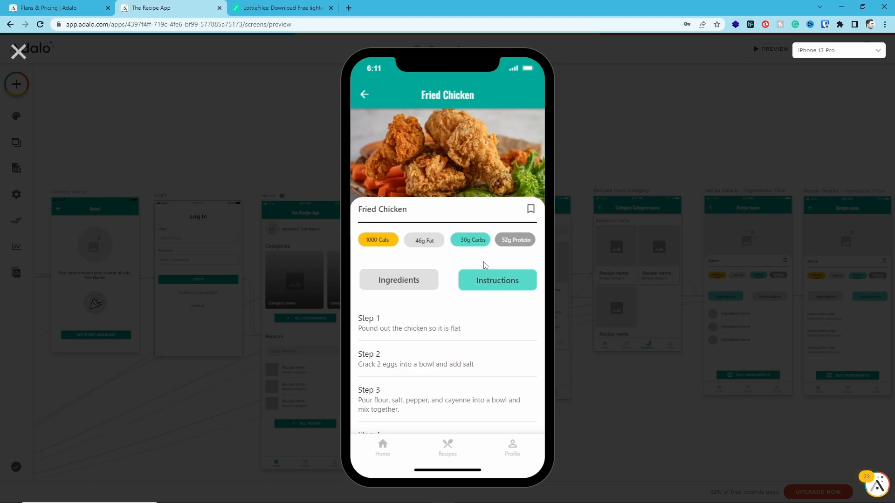
pyautogui.scroll(-3, 482, 259)
pyautogui.click(400, 130)
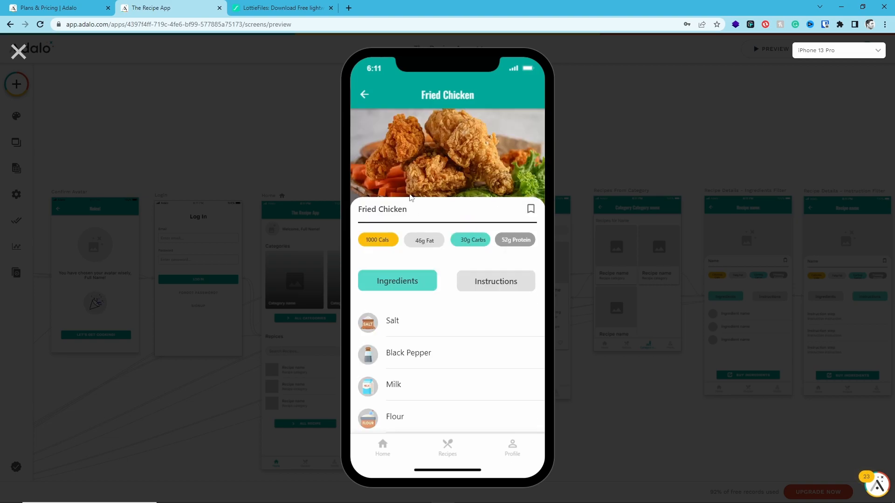
# Test the back navigation from the Fried Chicken recipe details in the preview
pyautogui.click(365, 94)
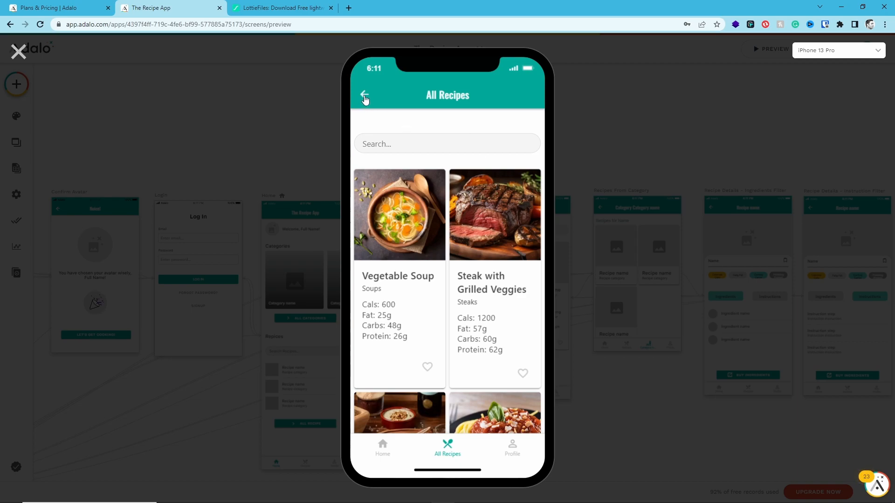
pyautogui.click(364, 96)
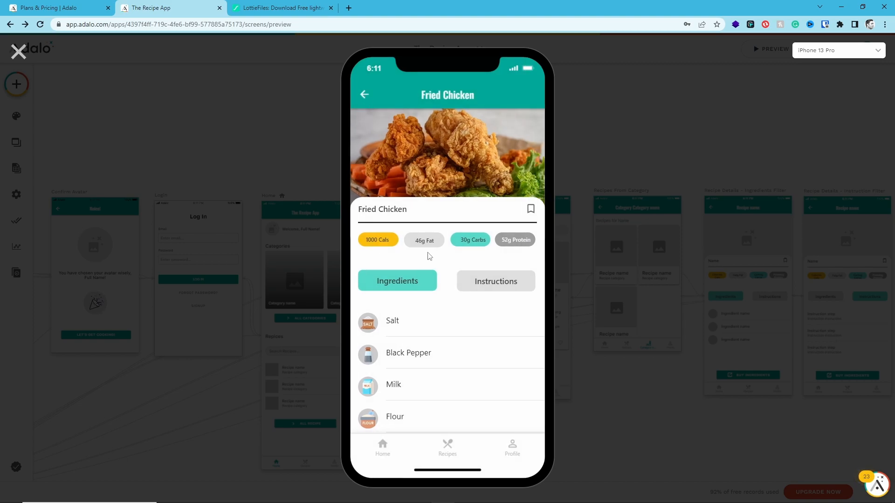
pyautogui.click(364, 97)
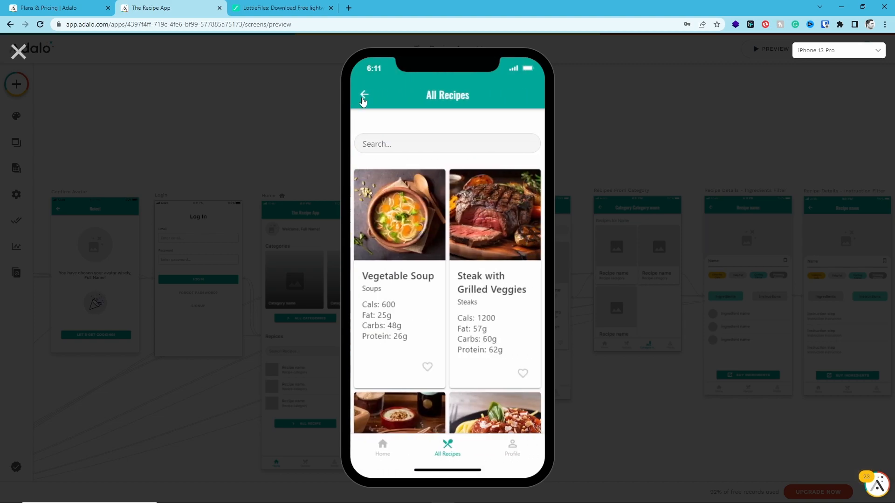
# Test the back navigation from All Recipes in the preview and return to the Home screen
pyautogui.click(368, 100)
pyautogui.click(363, 96)
pyautogui.click(368, 96)
pyautogui.click(457, 452)
pyautogui.click(383, 452)
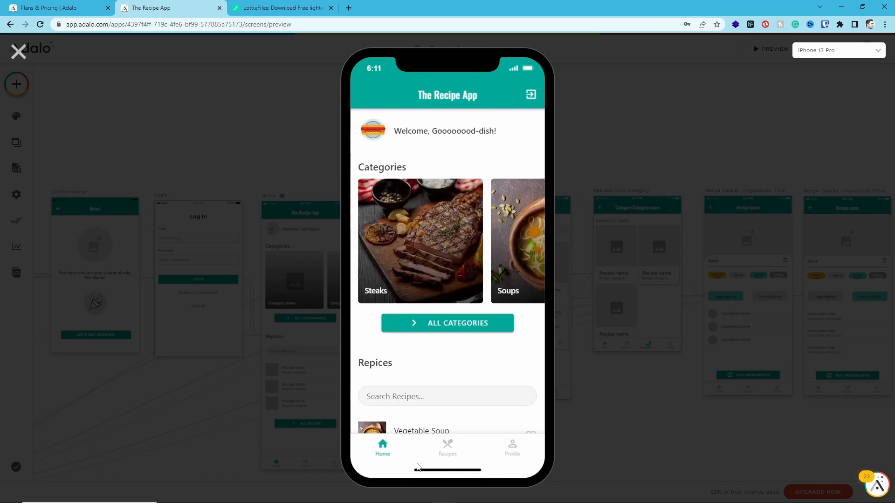
# Test the Steaks category link on Home and its back navigation, and open the Steak with Grilled Veggies recipe from the category
pyautogui.moveTo(471, 249); pyautogui.dragTo(355, 249)
pyautogui.click(355, 249)
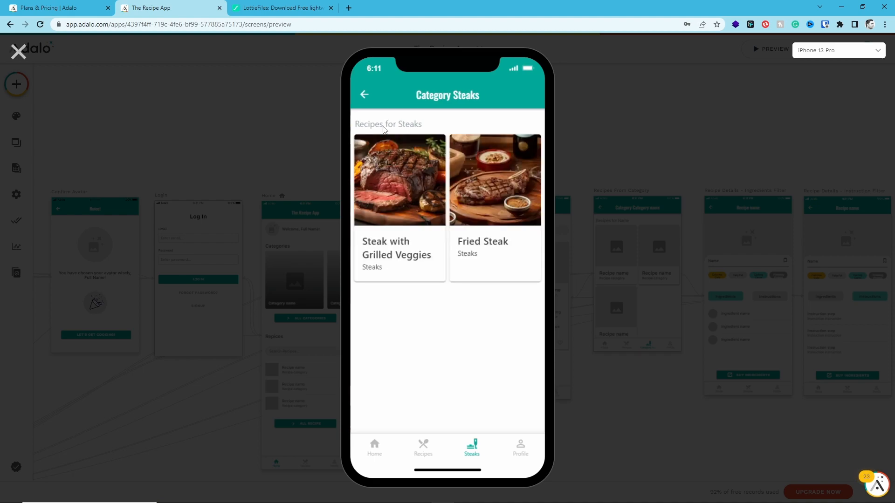
pyautogui.click(364, 95)
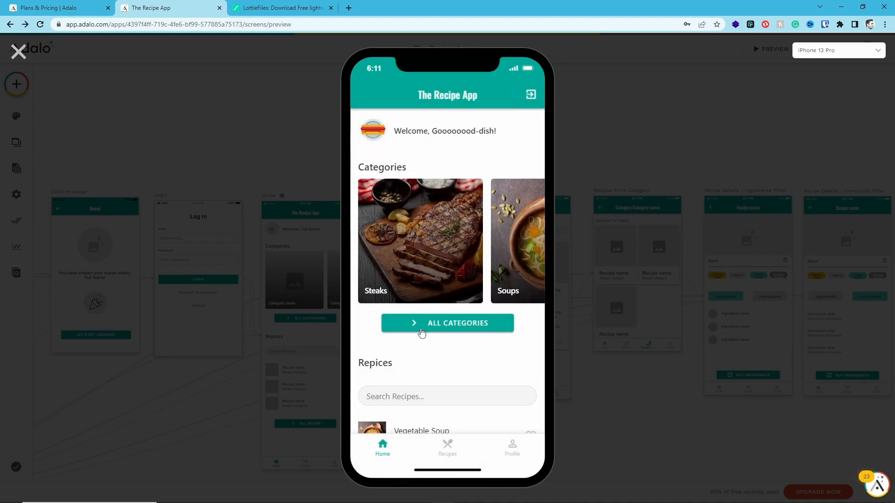
pyautogui.scroll(-3, 457, 359)
pyautogui.scroll(2, 457, 359)
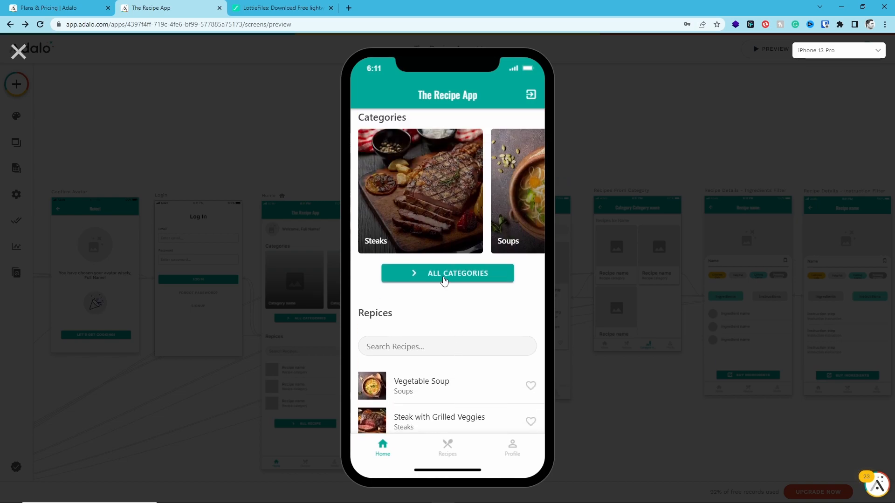
pyautogui.click(414, 191)
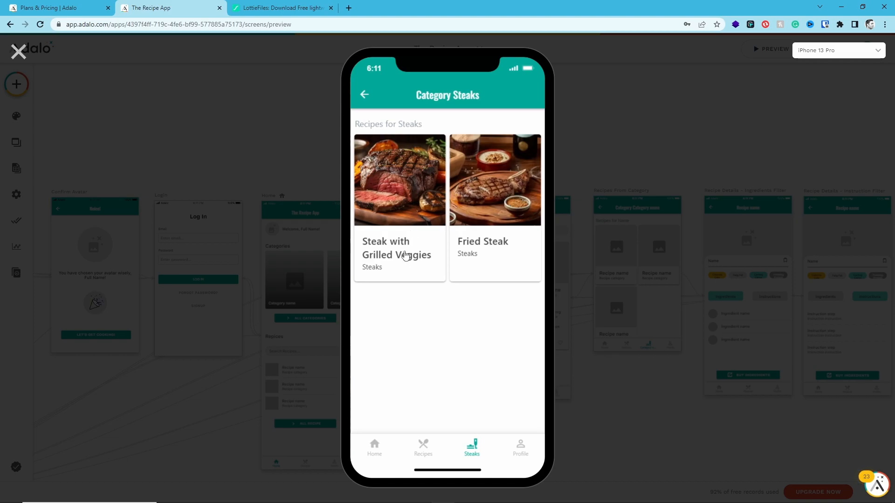
pyautogui.click(405, 255)
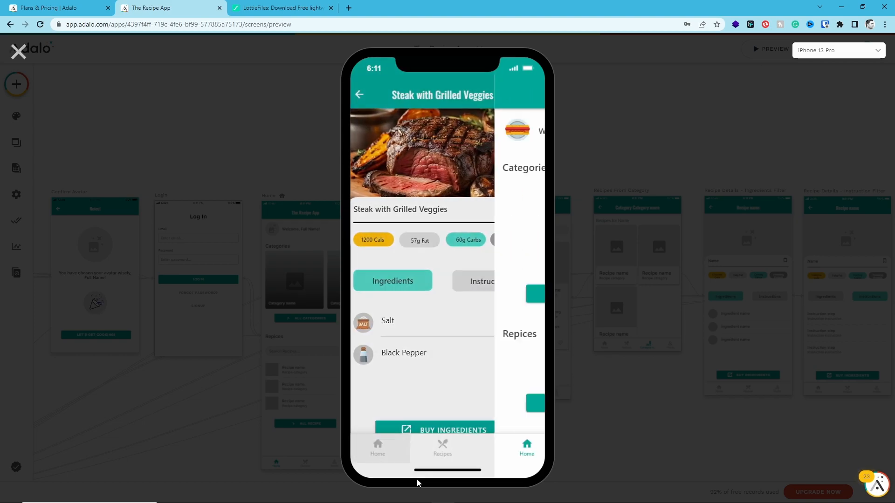
# Remove Vegetable Soup and Steak with Grilled Veggies from My Favorite Recipes on the Profile screen
pyautogui.scroll(-4, 410, 307)
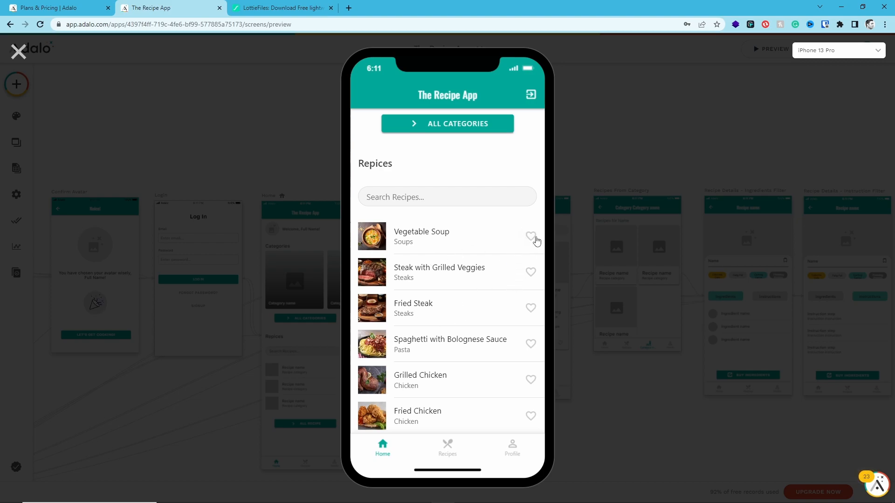
pyautogui.click(515, 446)
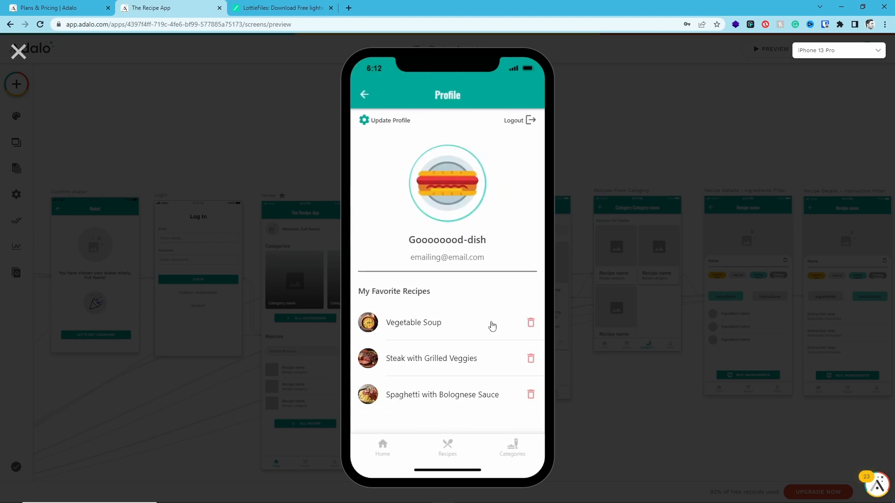
pyautogui.click(531, 322)
pyautogui.click(531, 322)
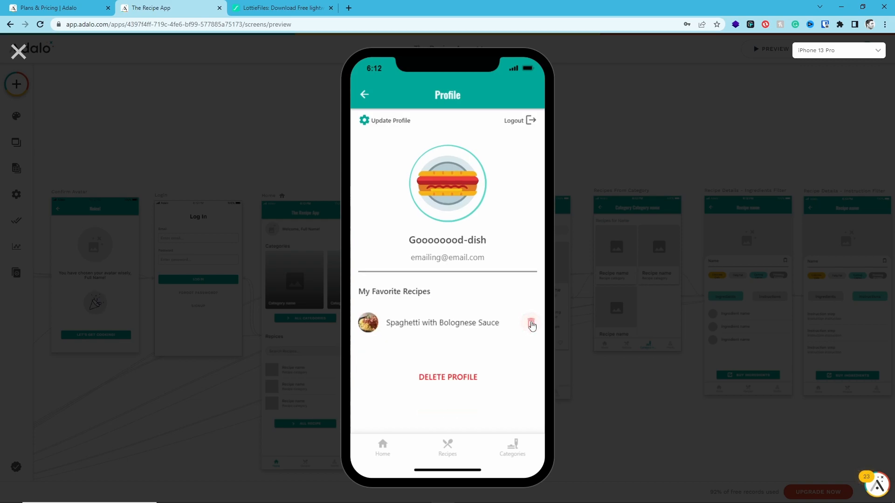
# Open Steak with Grilled Veggies from the Home recipe list, check its instructions and ingredients views, and exit the preview
pyautogui.click(381, 447)
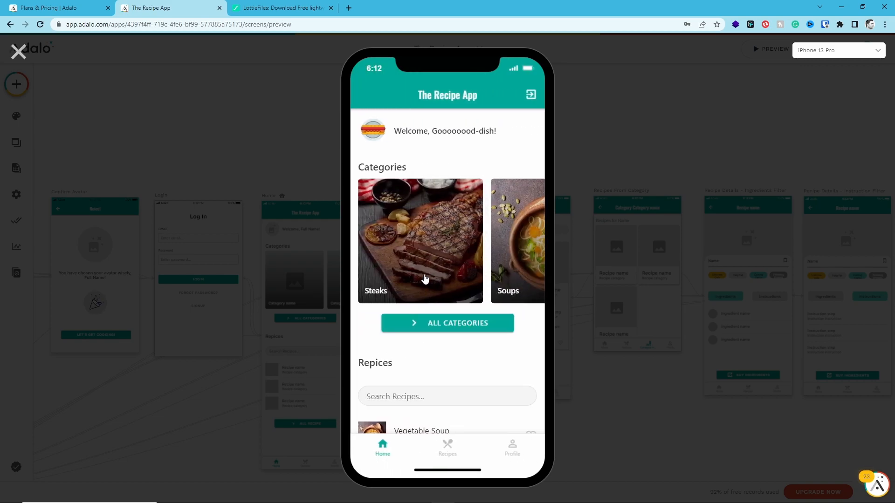
pyautogui.scroll(-4, 425, 275)
pyautogui.click(427, 275)
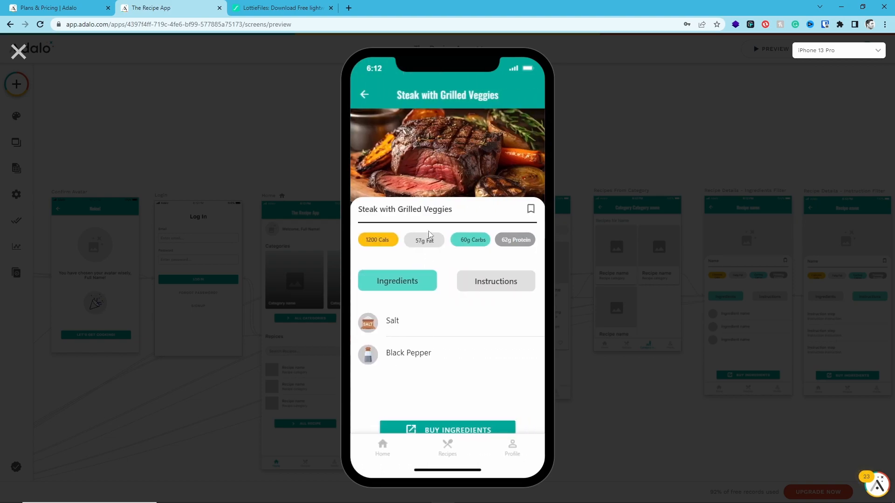
pyautogui.click(473, 280)
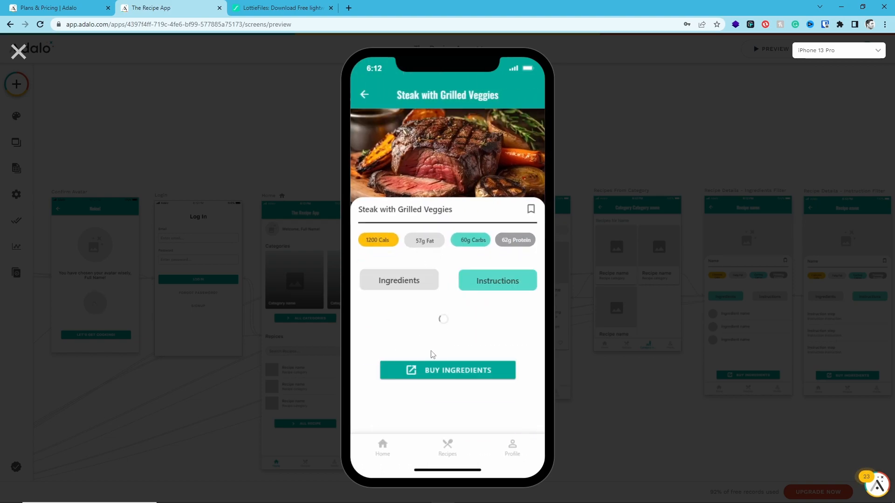
pyautogui.click(405, 283)
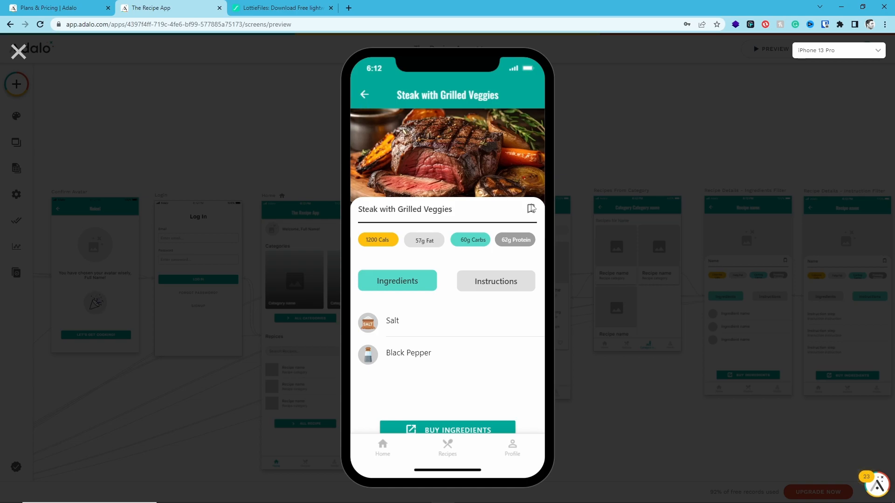
pyautogui.click(18, 52)
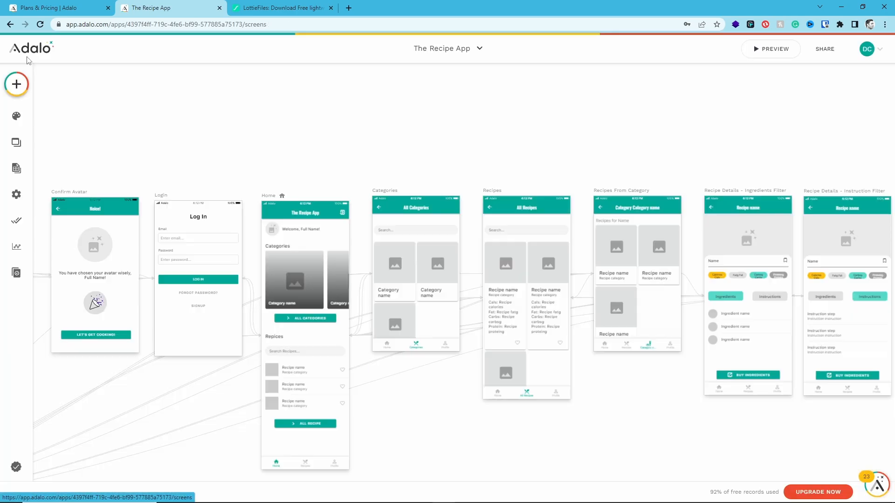
# Change the bookmark icon on the Recipe Details - Ingredients Filter screen to favorite_border
pyautogui.moveTo(751, 266); pyautogui.dragTo(465, 293)
pyautogui.scroll(4, 480, 298)
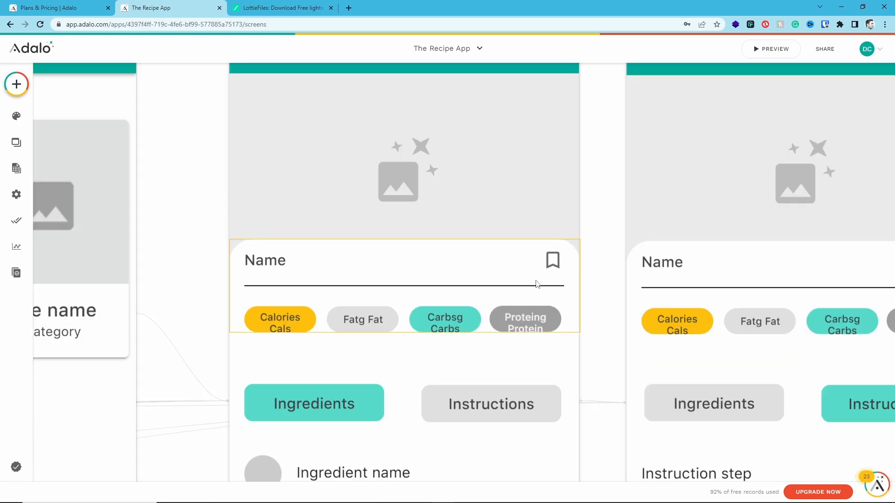
pyautogui.click(553, 260)
pyautogui.click(94, 142)
pyautogui.click(140, 205)
# Give the Ingredients Filter screen's heart icon an action that updates Logged In User with Recipes set to Add Current Recipe
pyautogui.click(89, 280)
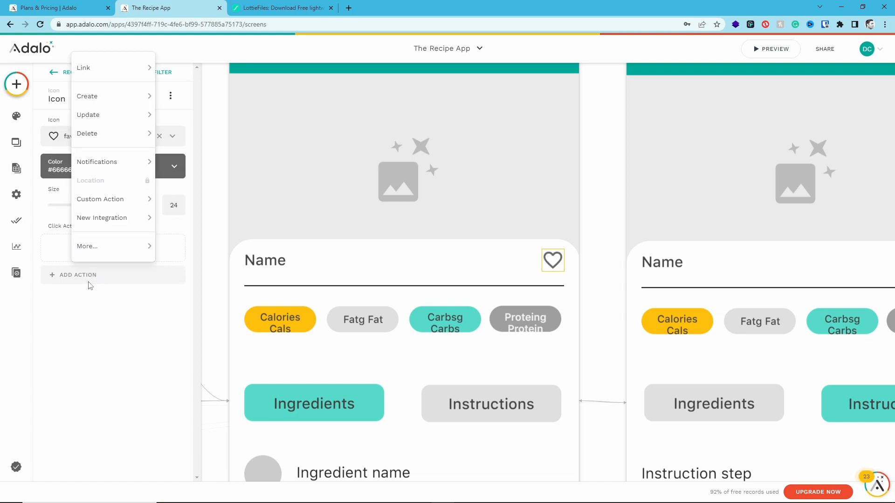
pyautogui.moveTo(112, 117)
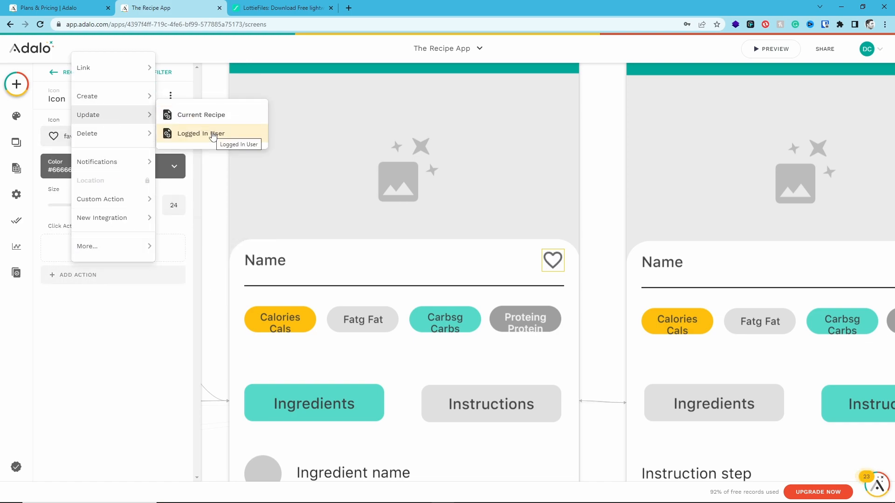
pyautogui.click(213, 134)
pyautogui.scroll(-3, 128, 249)
pyautogui.click(112, 379)
pyautogui.moveTo(116, 317)
pyautogui.click(223, 302)
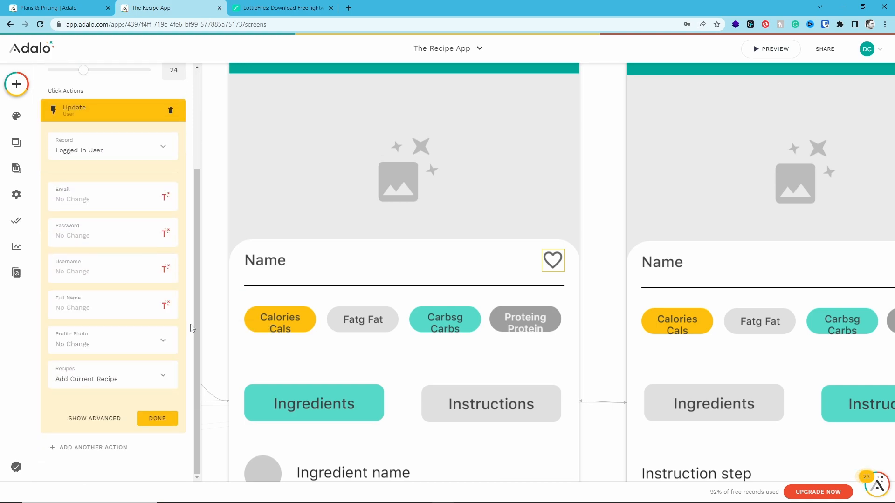
pyautogui.click(160, 420)
# Change the bookmark icon on the Recipe Details - Instruction Filter screen to favorite_border
pyautogui.click(699, 277)
pyautogui.moveTo(699, 277); pyautogui.dragTo(560, 265)
pyautogui.click(692, 264)
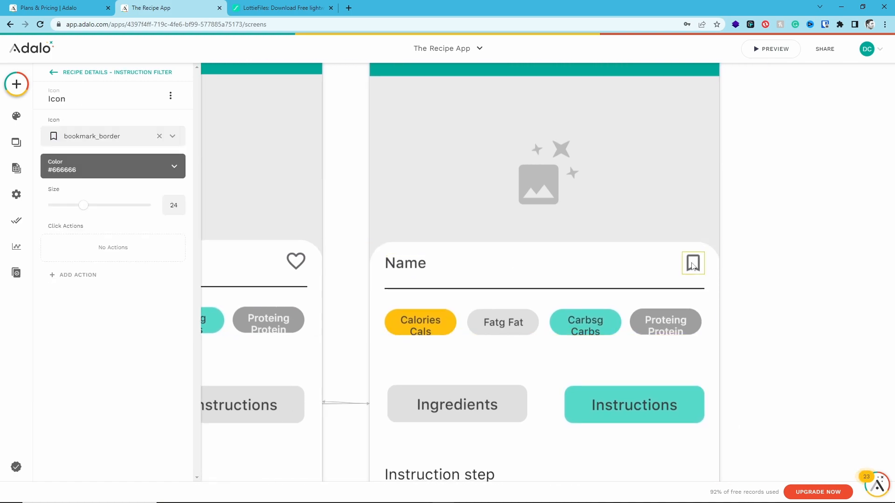
pyautogui.click(110, 136)
pyautogui.click(110, 167)
pyautogui.write('fa')
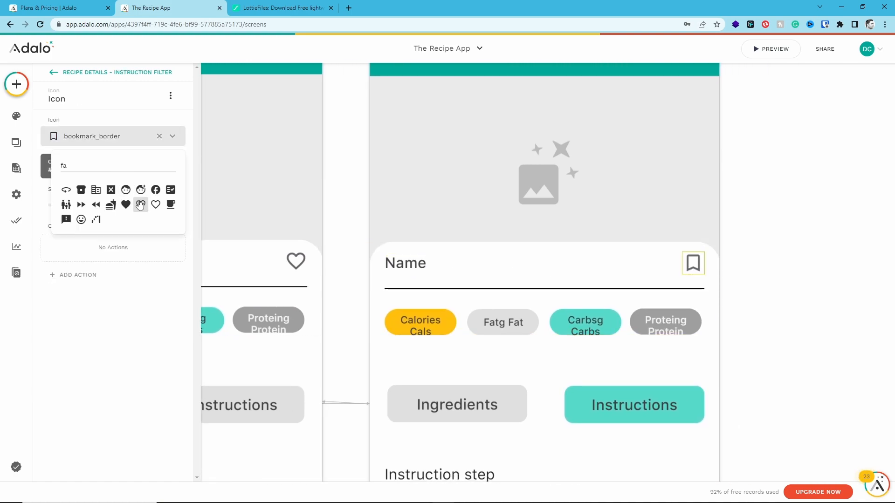
pyautogui.click(141, 205)
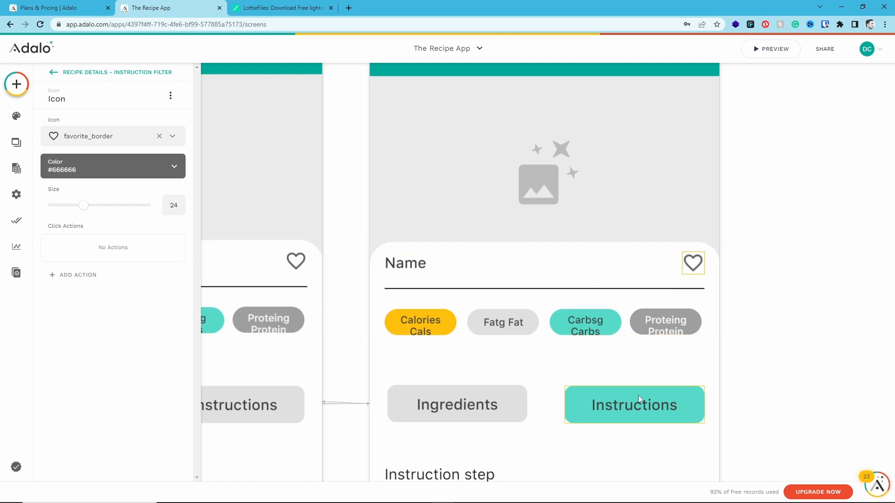
# Give the Instruction Filter screen's heart icon an action that updates Logged In User by adding the current recipe
pyautogui.click(84, 276)
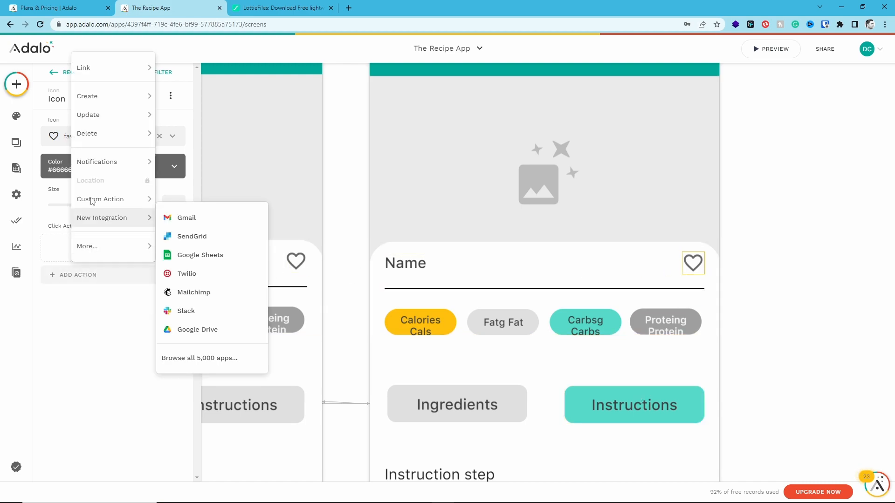
pyautogui.moveTo(116, 117)
pyautogui.click(200, 133)
pyautogui.click(104, 303)
pyautogui.click(191, 305)
pyautogui.click(157, 418)
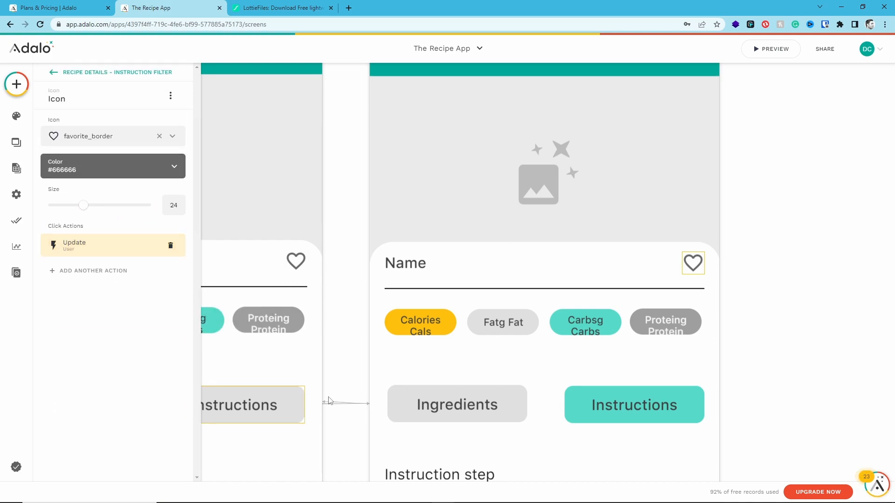
pyautogui.click(743, 257)
# Bring all app screens into view and open the list of database collections beside them
pyautogui.scroll(-10, 749, 248)
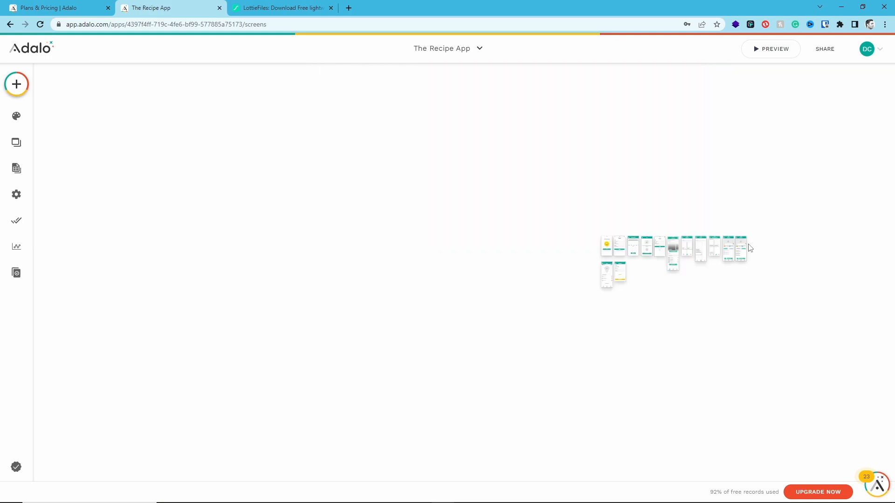
pyautogui.scroll(8, 688, 267)
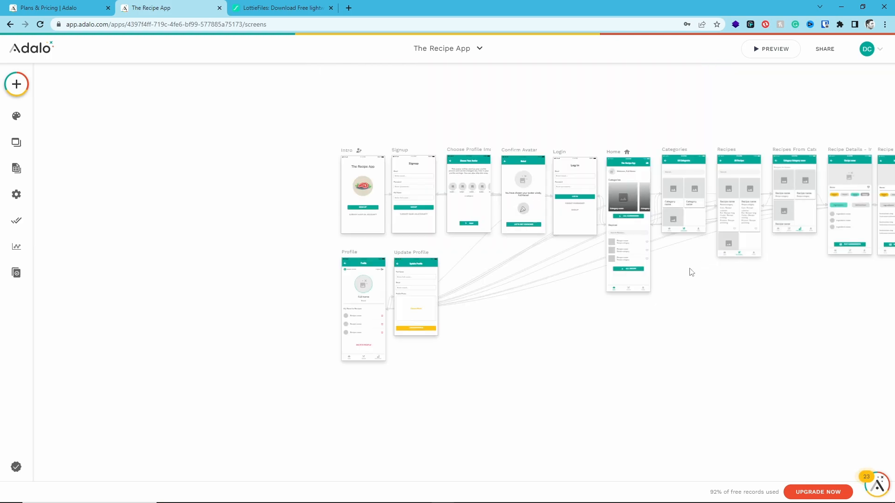
pyautogui.moveTo(712, 300); pyautogui.dragTo(550, 302)
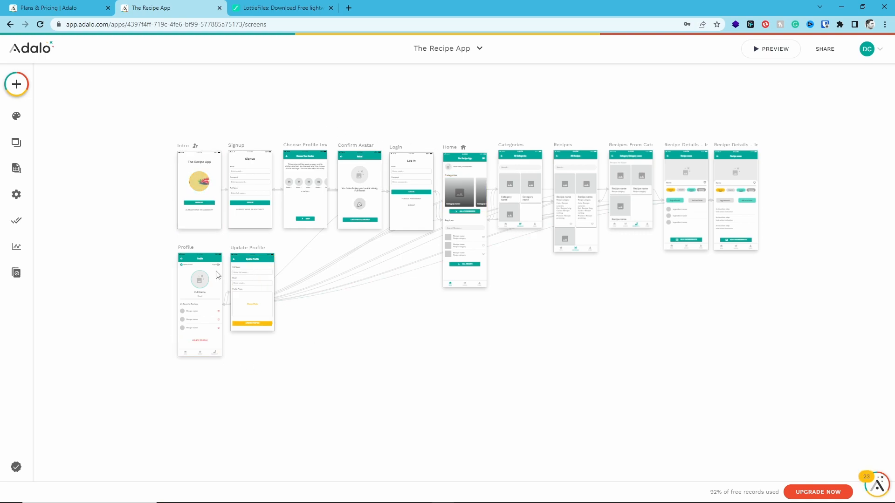
pyautogui.click(16, 169)
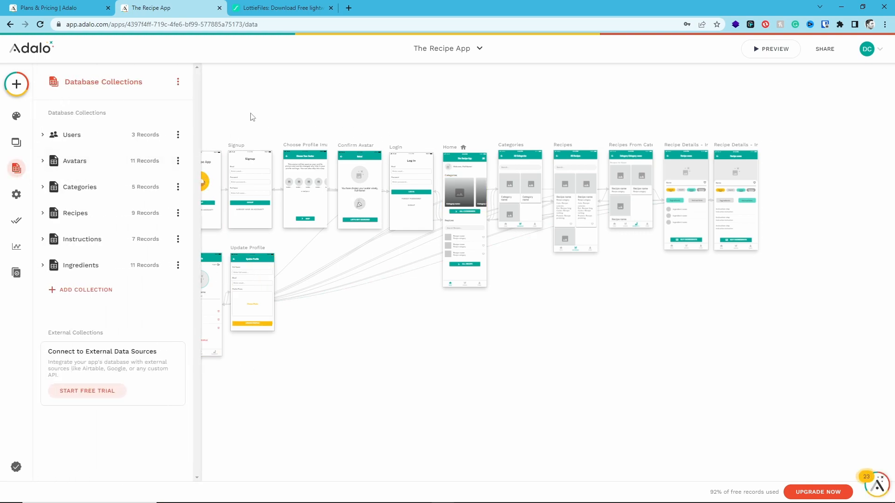
pyautogui.moveTo(266, 124); pyautogui.dragTo(334, 124)
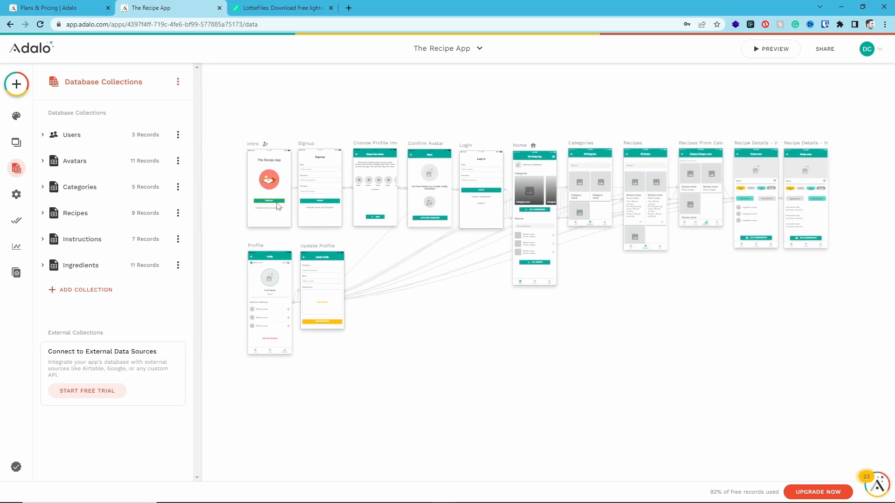
# Review the finished app's screens from Intro through both Recipe Details screens, and look over the complete layout
pyautogui.scroll(3, 285, 200)
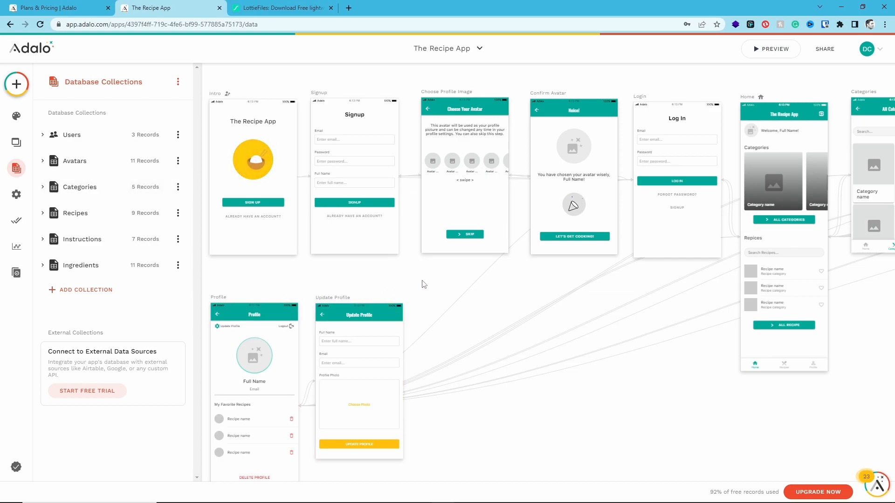
pyautogui.moveTo(432, 279); pyautogui.dragTo(267, 323)
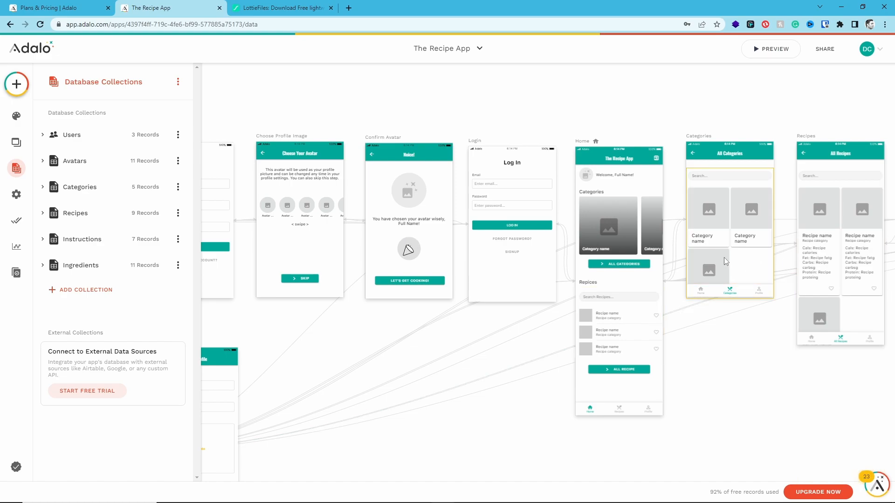
pyautogui.moveTo(760, 344); pyautogui.dragTo(475, 295)
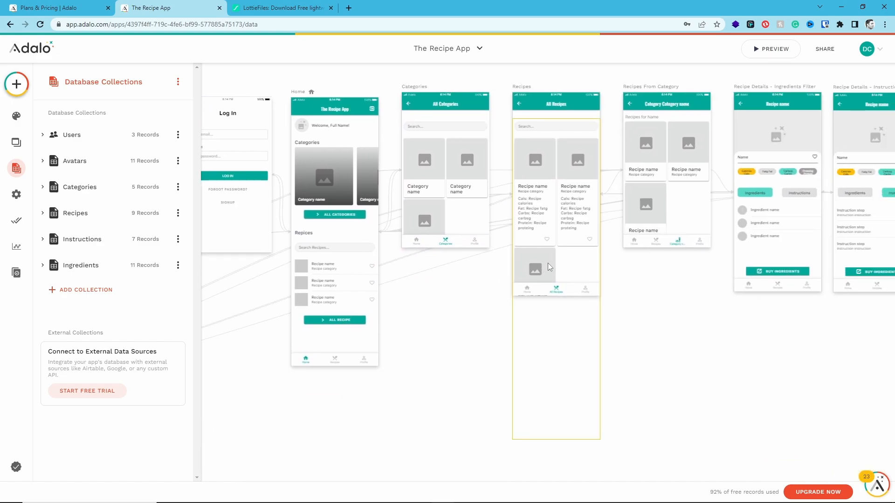
pyautogui.moveTo(659, 276); pyautogui.dragTo(619, 305)
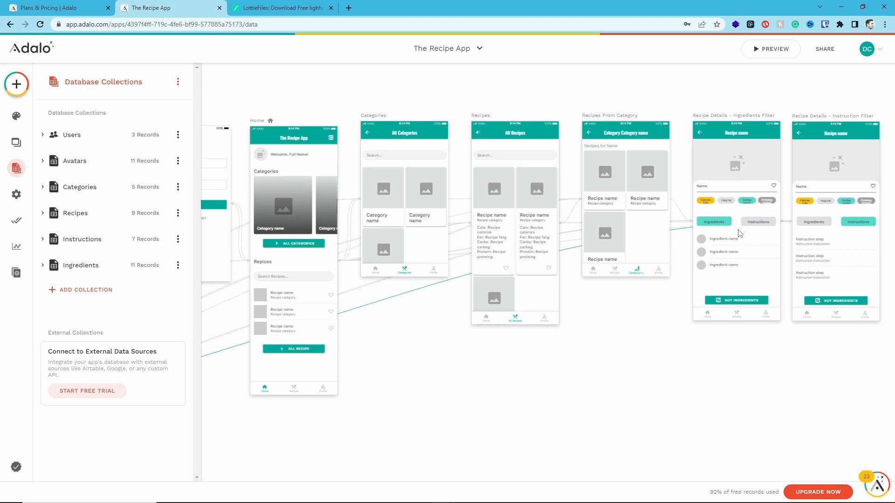
pyautogui.scroll(5, 775, 225)
pyautogui.hscroll(5, 642, 250)
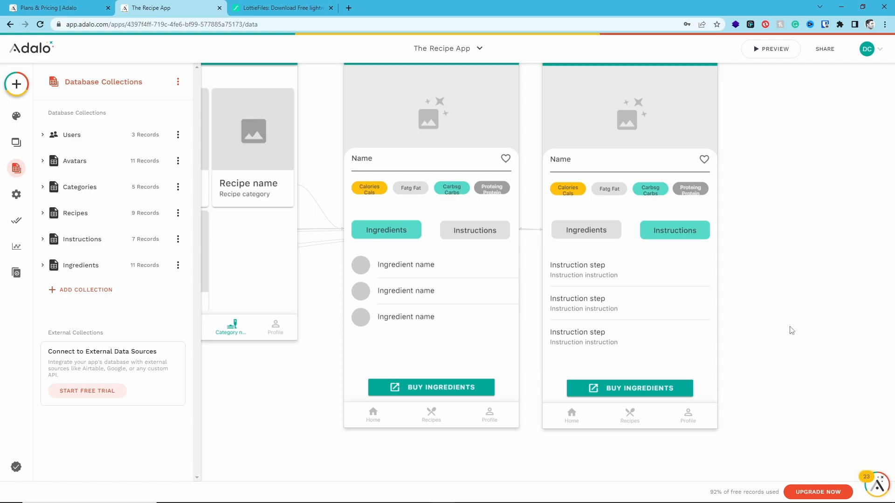
pyautogui.scroll(-5, 311, 356)
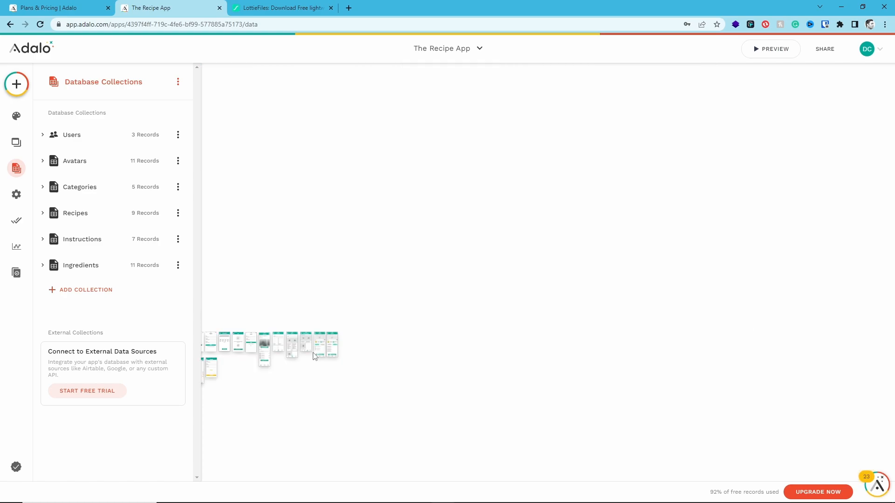
pyautogui.moveTo(295, 361); pyautogui.dragTo(513, 269)
pyautogui.scroll(5, 460, 319)
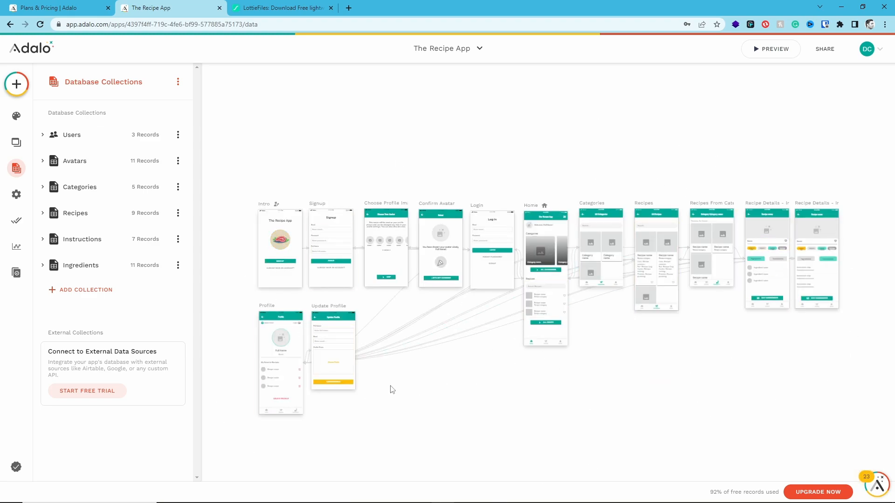
pyautogui.moveTo(224, 158); pyautogui.dragTo(866, 383)
pyautogui.click(865, 384)
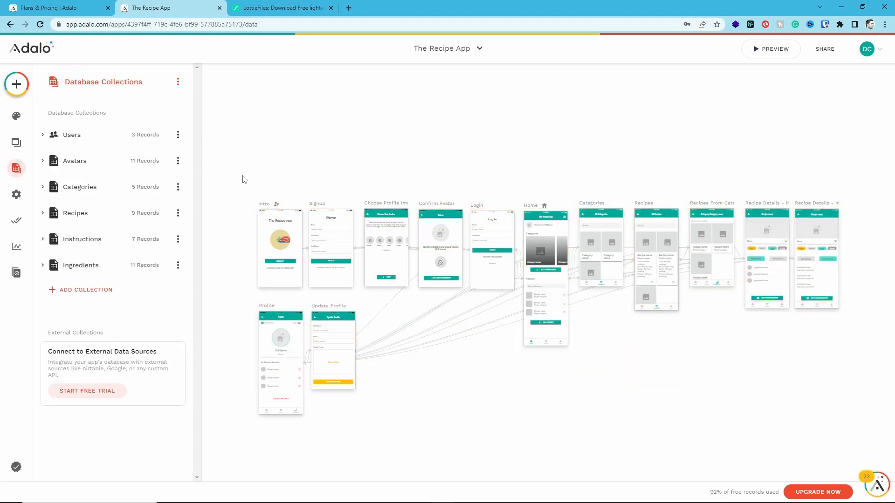